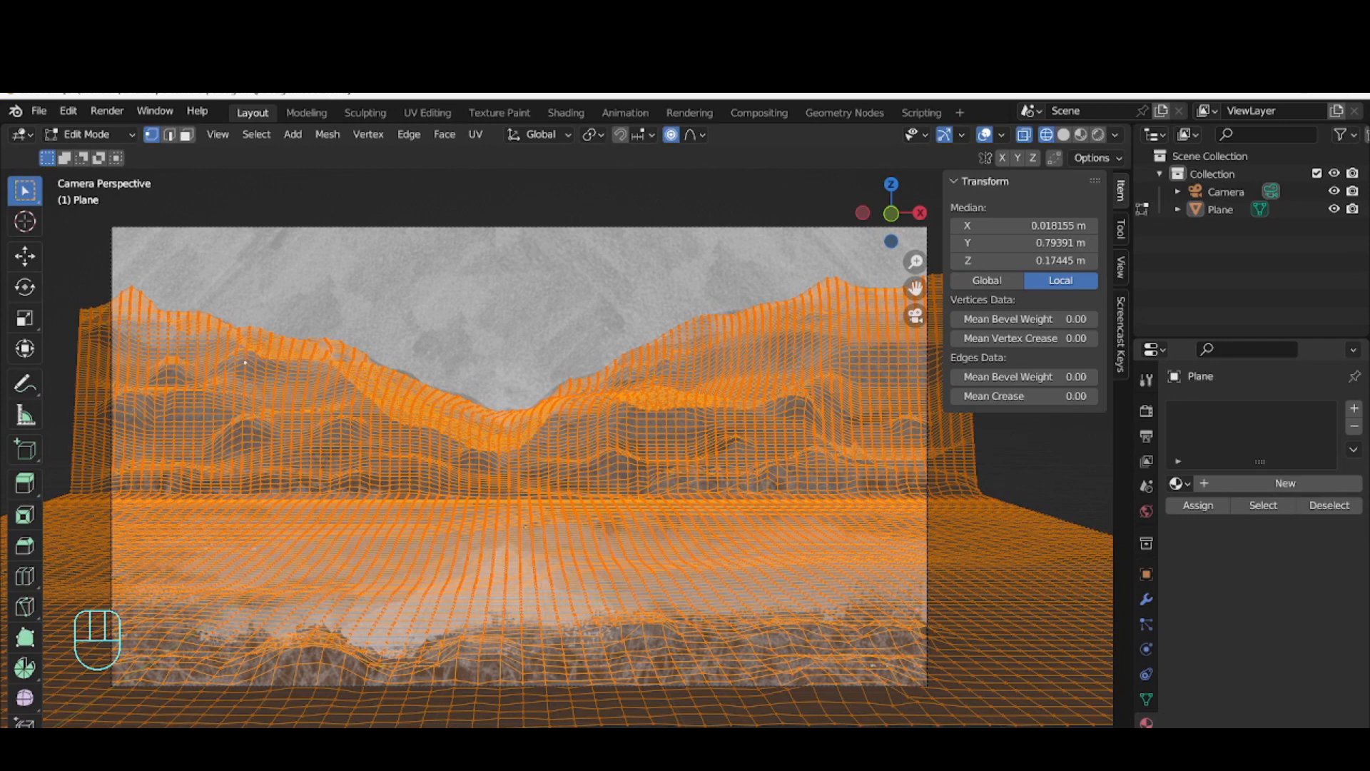
Create a new material for the plane and set its surface shader to Emission
{"action": "left_click", "coordinate": [1203, 485]}
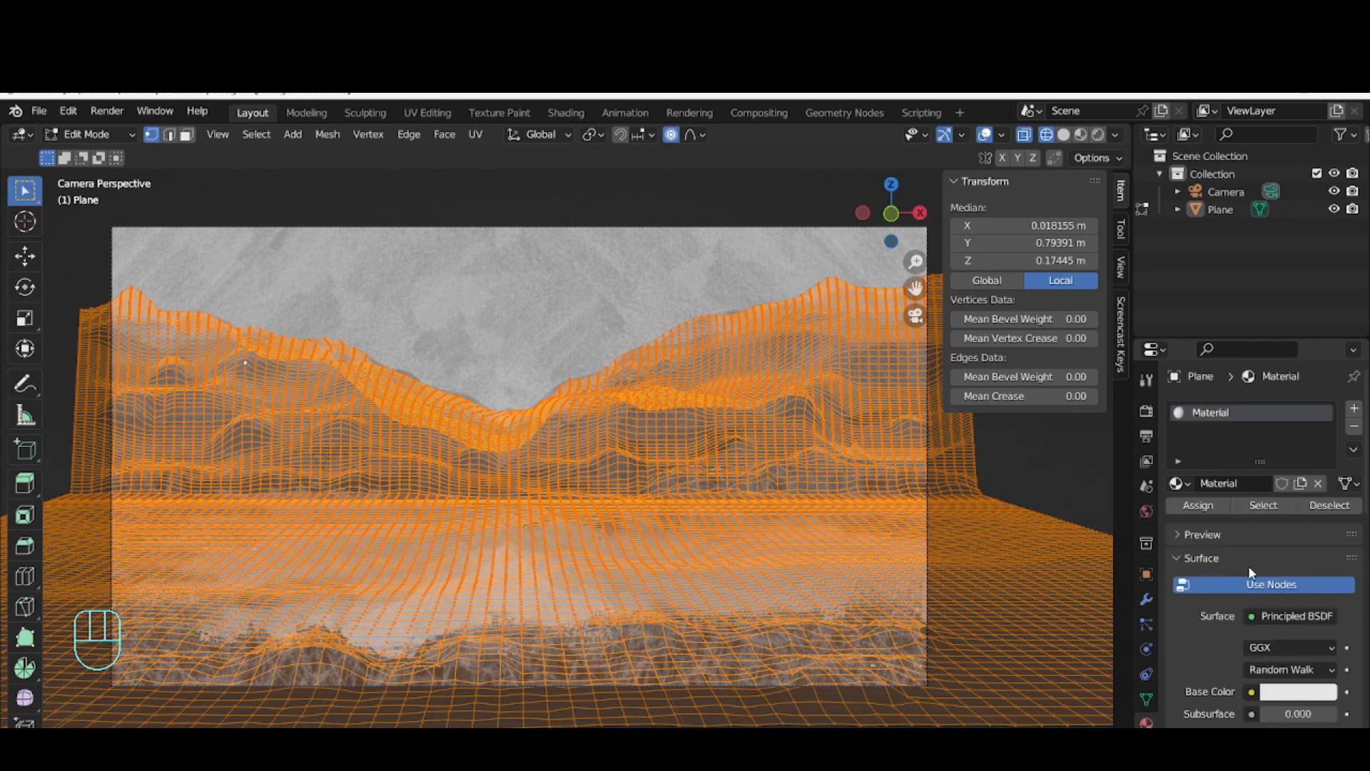
{"action": "left_click", "coordinate": [1274, 619]}
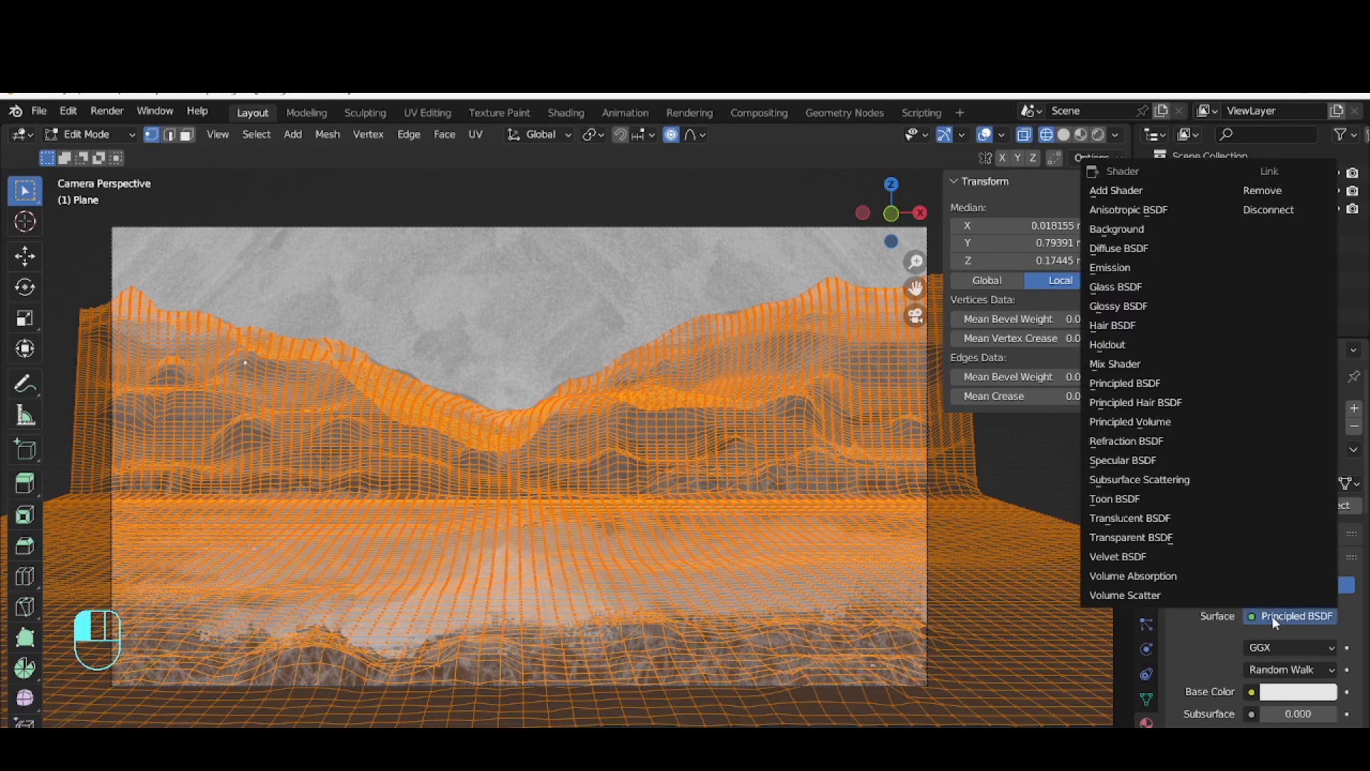
{"action": "left_click", "coordinate": [1192, 266]}
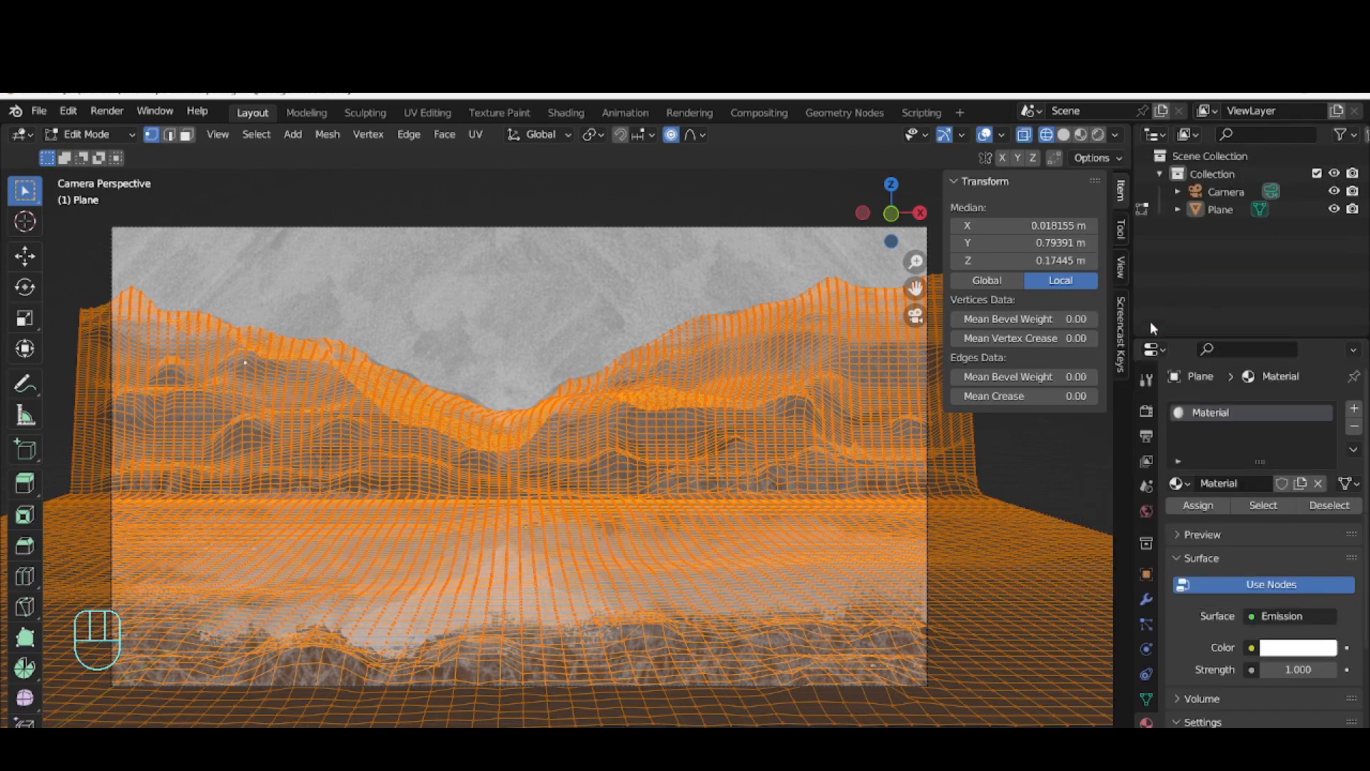
Feed the emission color with an Image Texture that uses the existing image desenho textura05.jpg
{"action": "left_click", "coordinate": [1252, 648]}
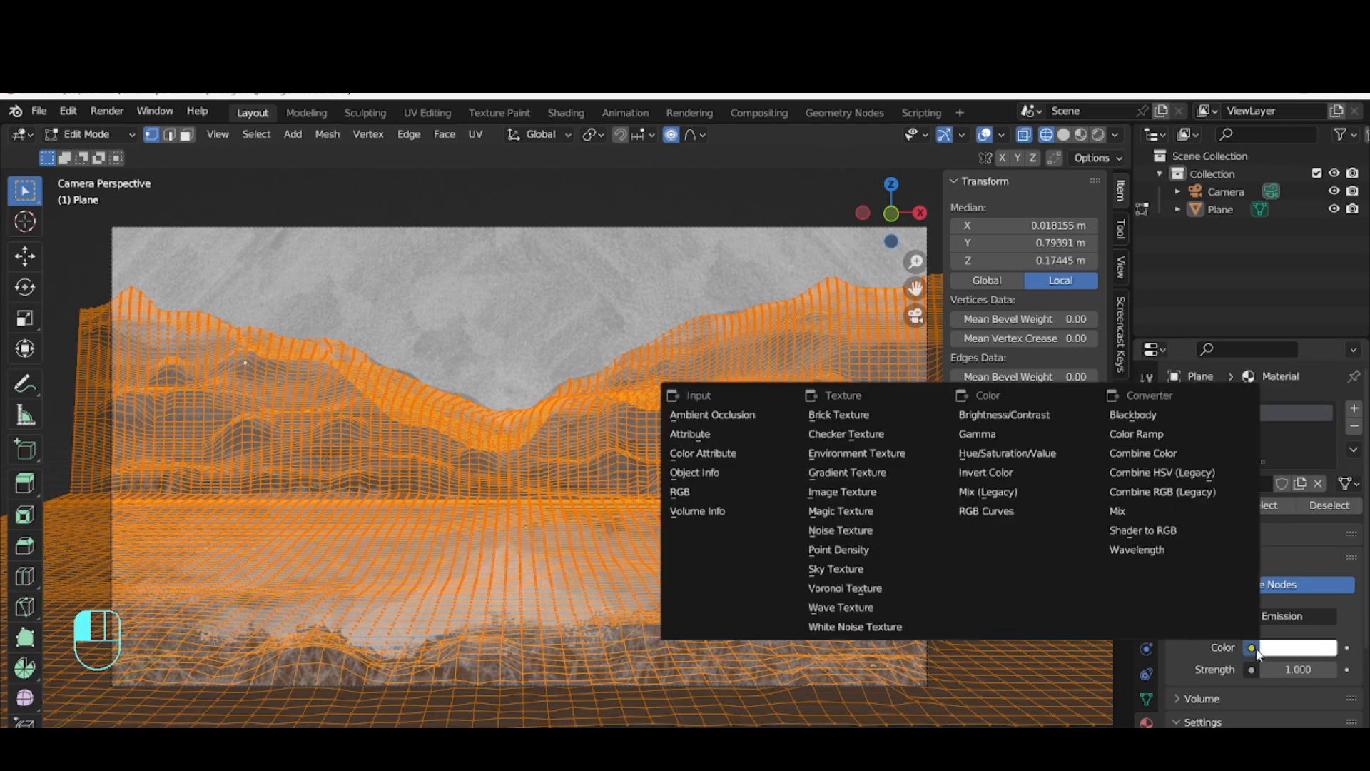
{"action": "left_click", "coordinate": [884, 494]}
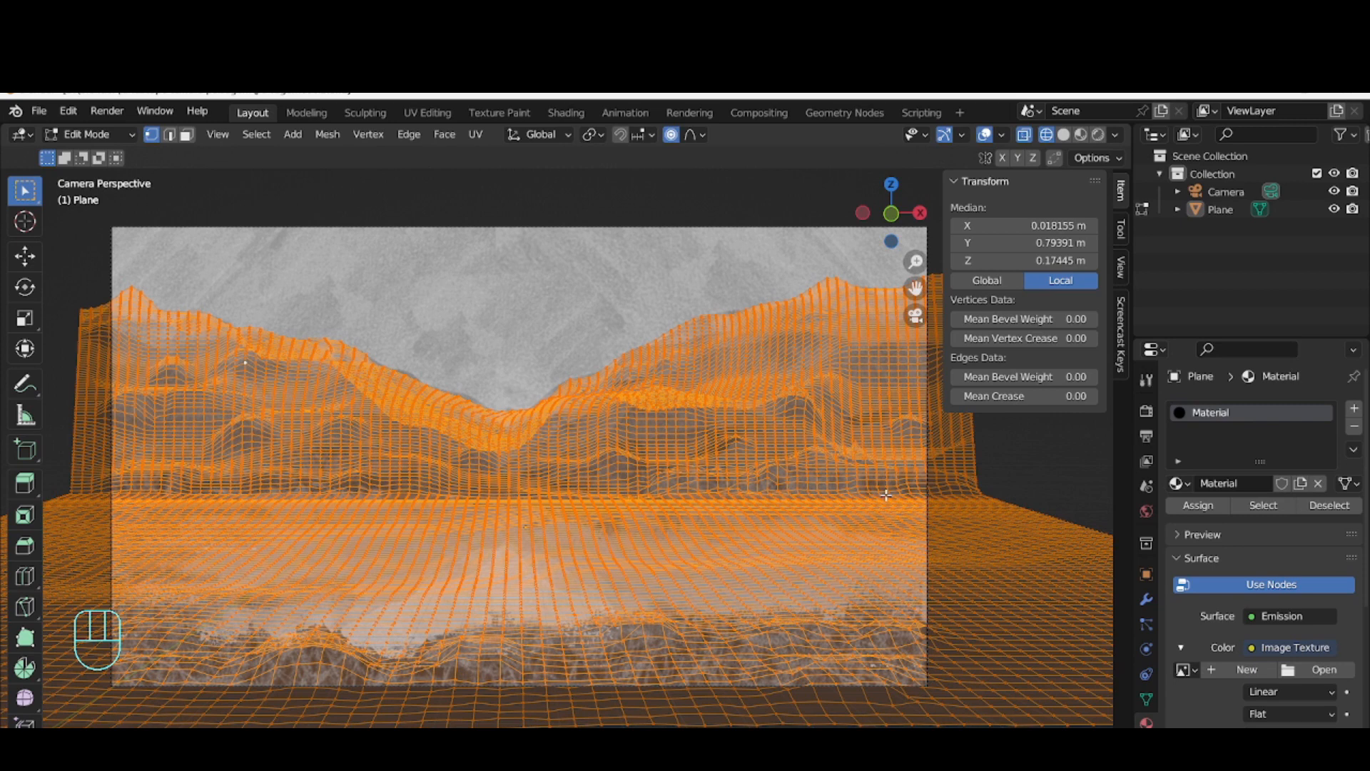
{"action": "left_click", "coordinate": [1184, 671]}
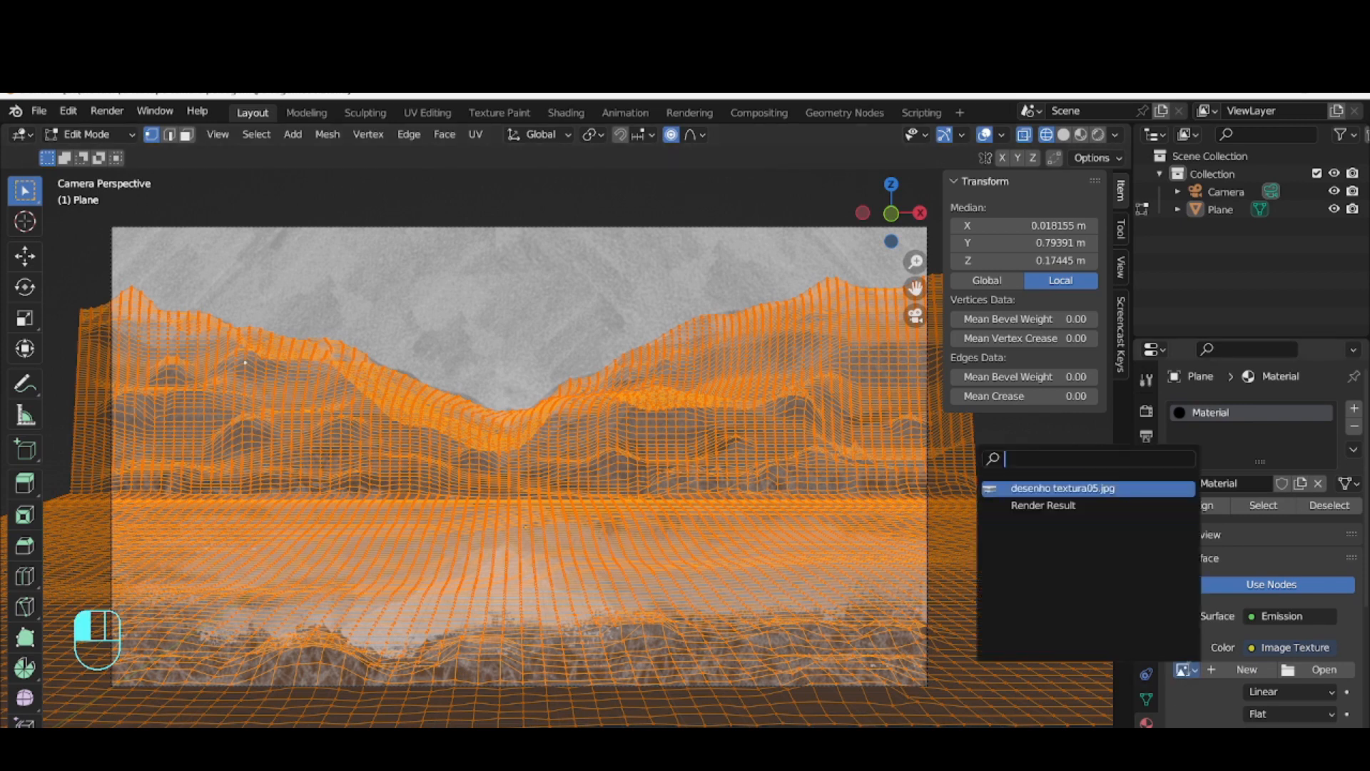
{"action": "left_click", "coordinate": [1064, 488]}
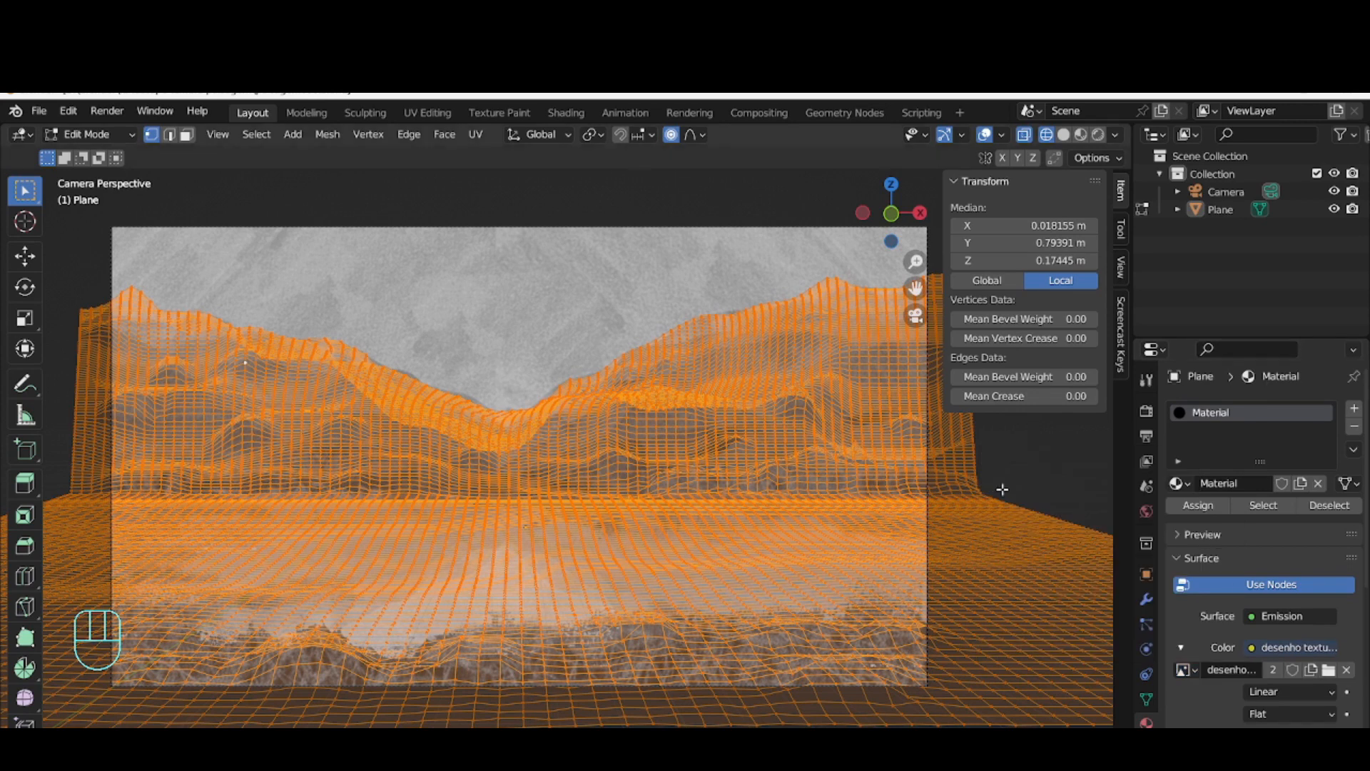
{"action": "left_click", "coordinate": [1230, 669]}
{"action": "left_click", "coordinate": [1195, 672]}
{"action": "left_click", "coordinate": [1195, 671]}
{"action": "left_click", "coordinate": [1195, 671]}
Unwrap the whole plane mesh with Project from View in the camera view, and deselect the mesh
{"action": "left_click", "coordinate": [476, 135]}
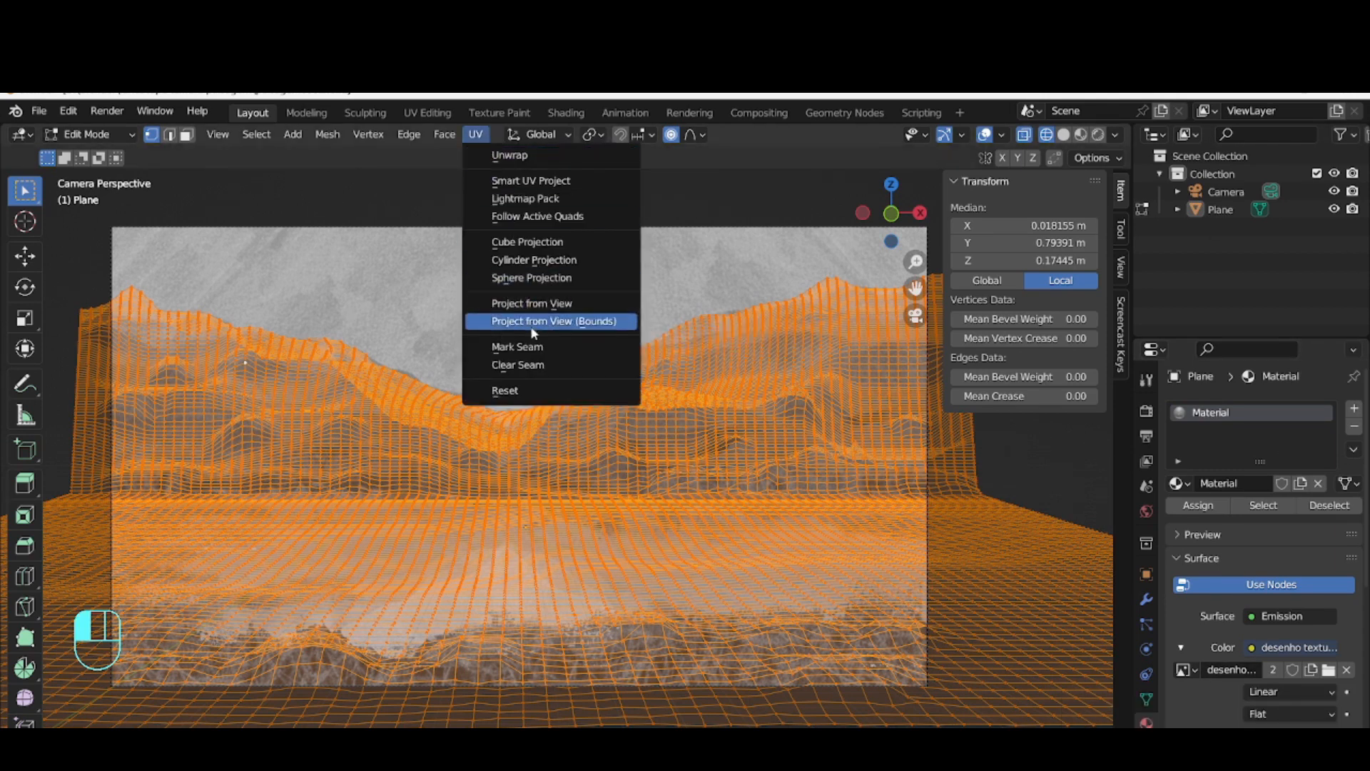
{"action": "left_click", "coordinate": [541, 306]}
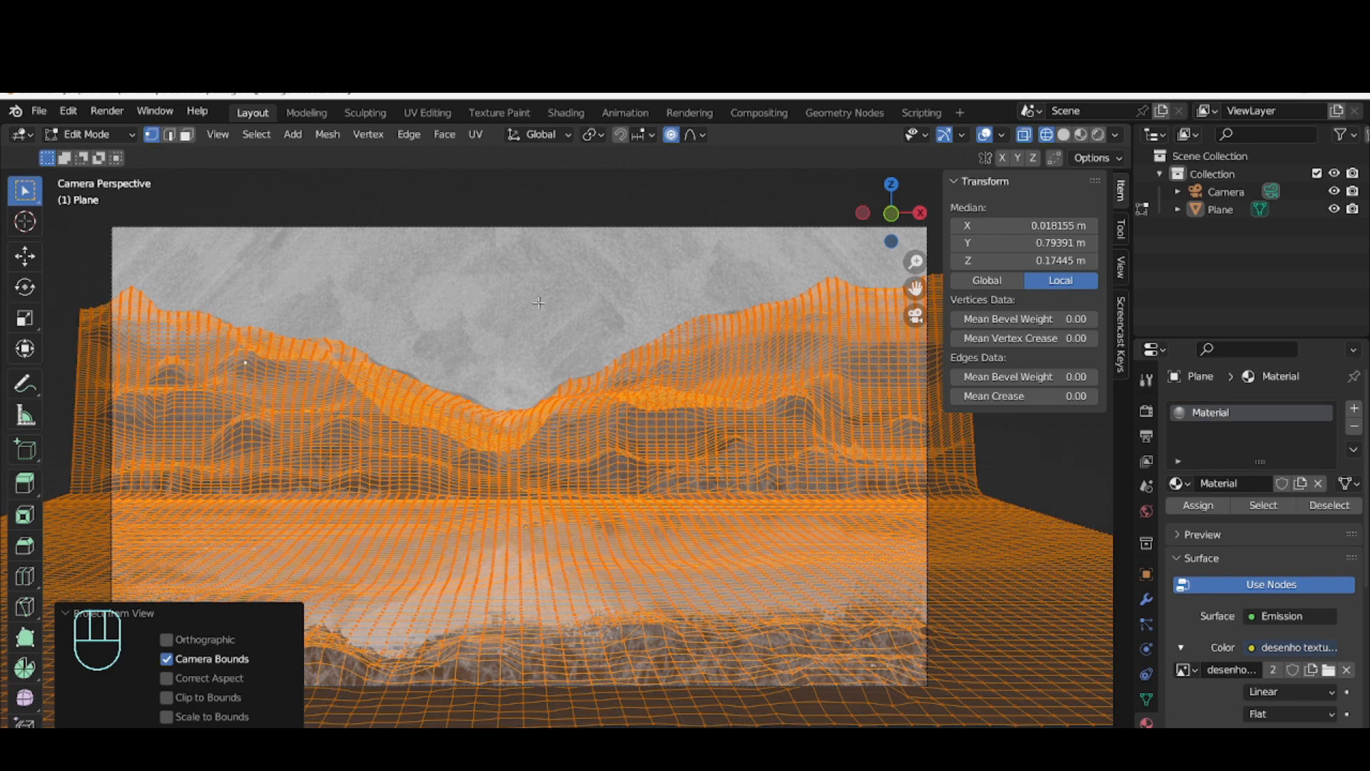
{"action": "left_click", "coordinate": [796, 199]}
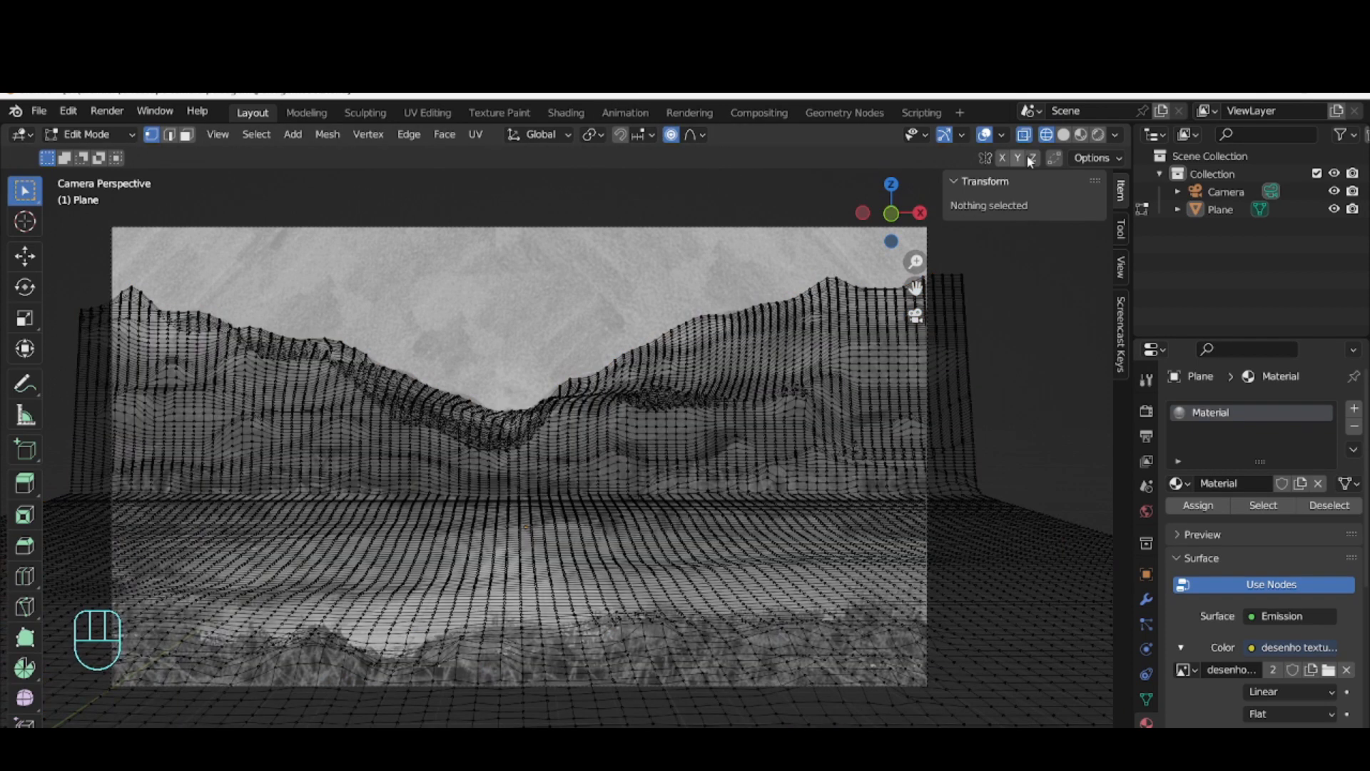
Show the projected texture in Rendered viewport shading and return the plane to Object Mode
{"action": "left_click", "coordinate": [1097, 135]}
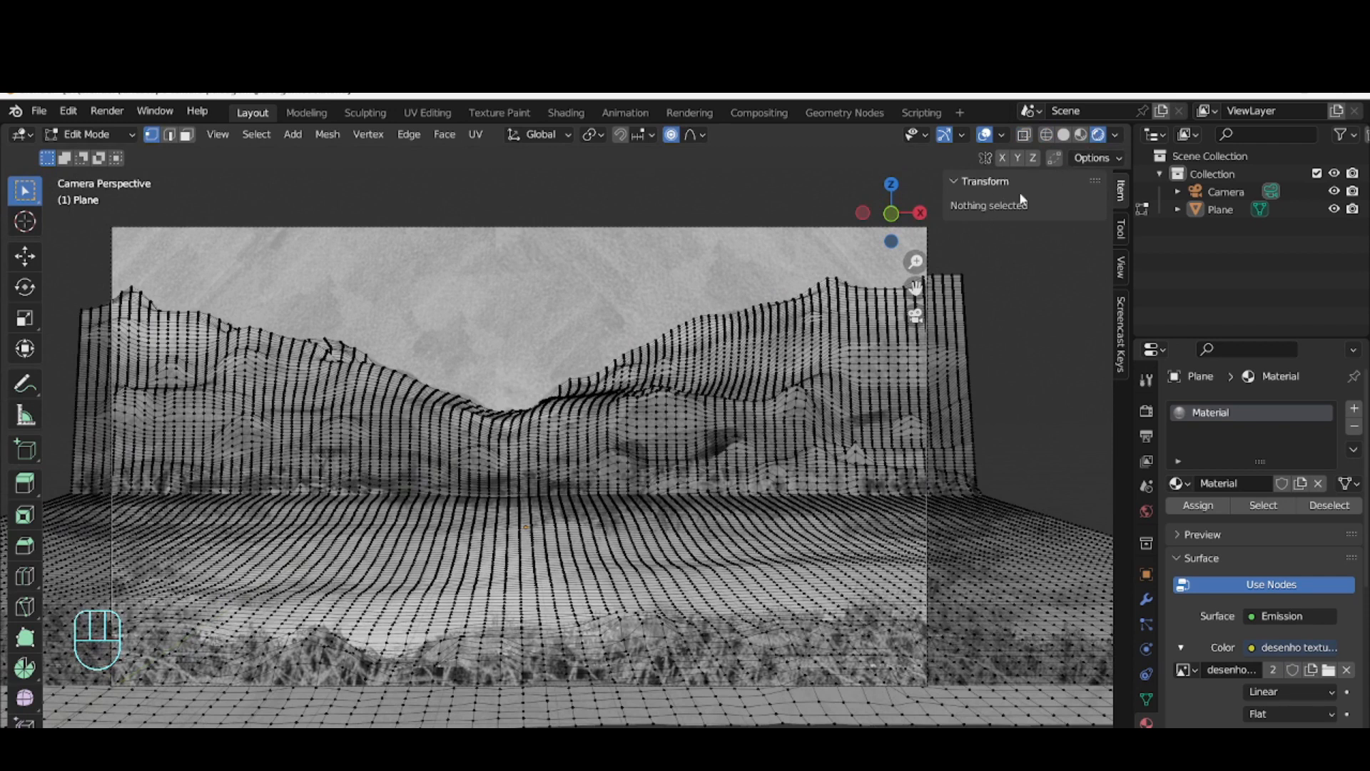
{"action": "left_click", "coordinate": [1046, 135]}
{"action": "left_click", "coordinate": [1098, 135]}
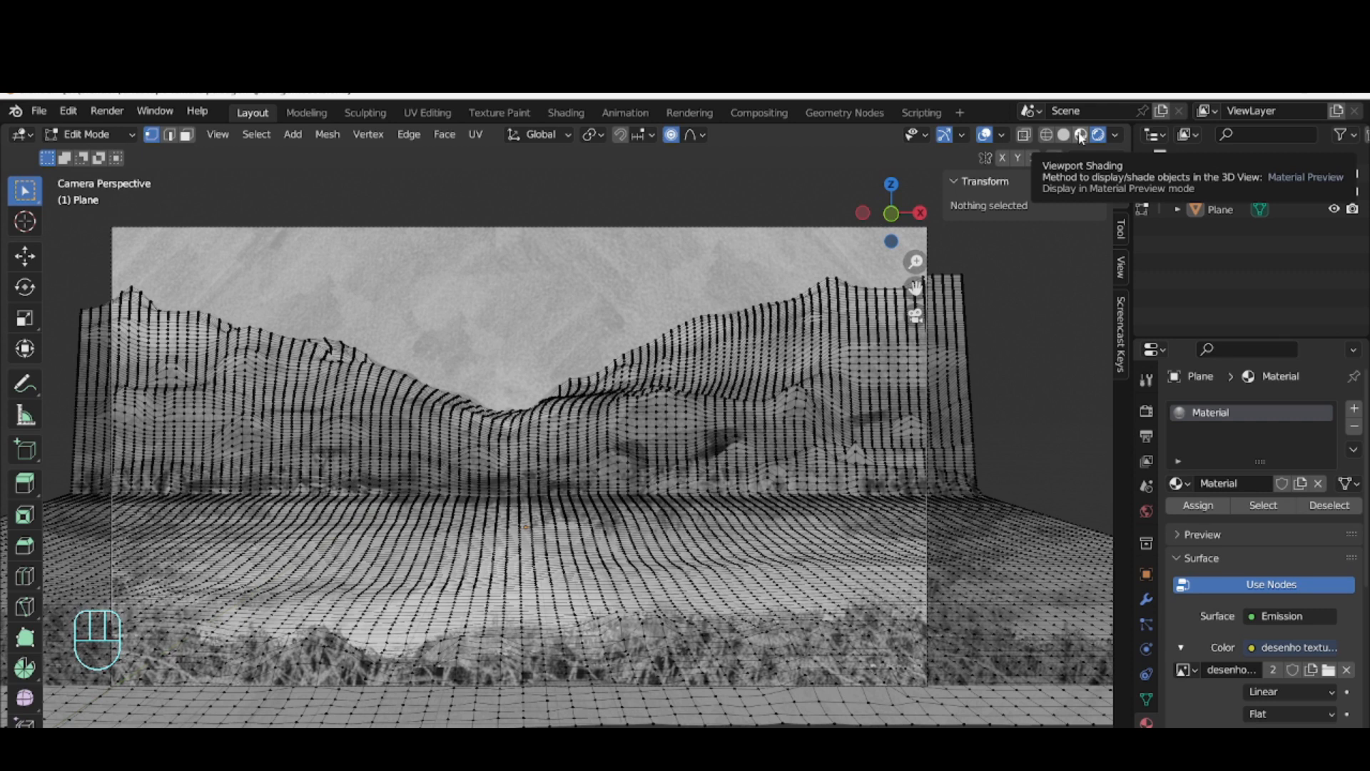
{"action": "left_click", "coordinate": [92, 135]}
{"action": "left_click", "coordinate": [86, 155]}
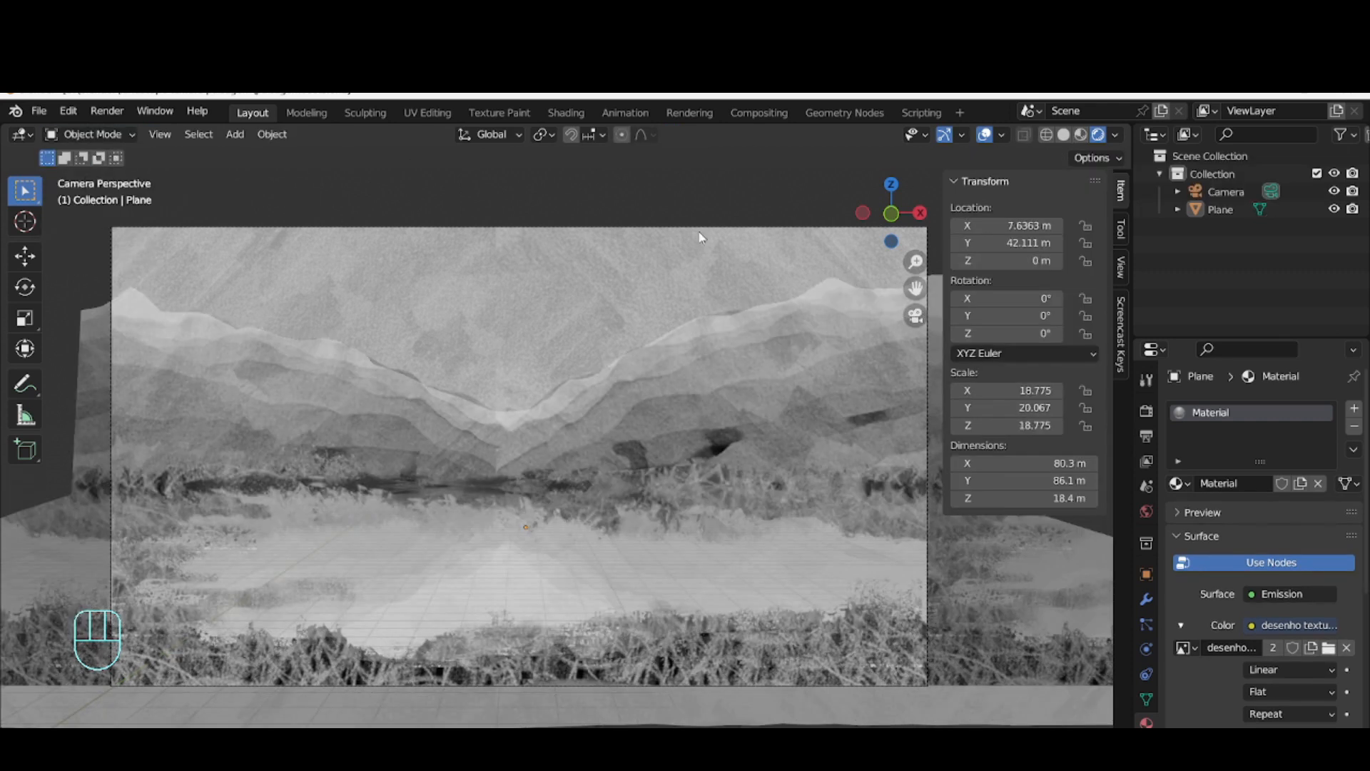
Compare the terrain in wireframe and rendered shading, and examine the projected texture from outside the camera view
{"action": "left_click", "coordinate": [1044, 135]}
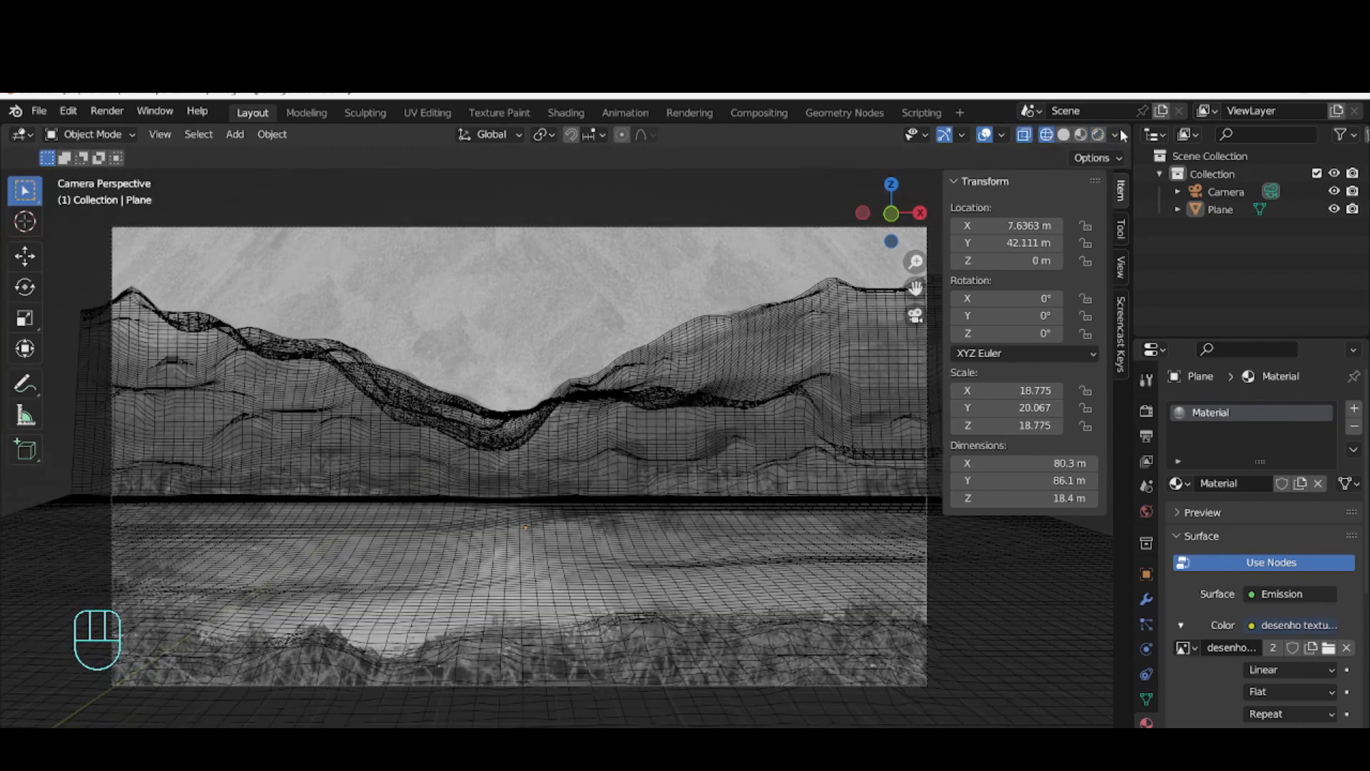
{"action": "left_click", "coordinate": [1097, 135]}
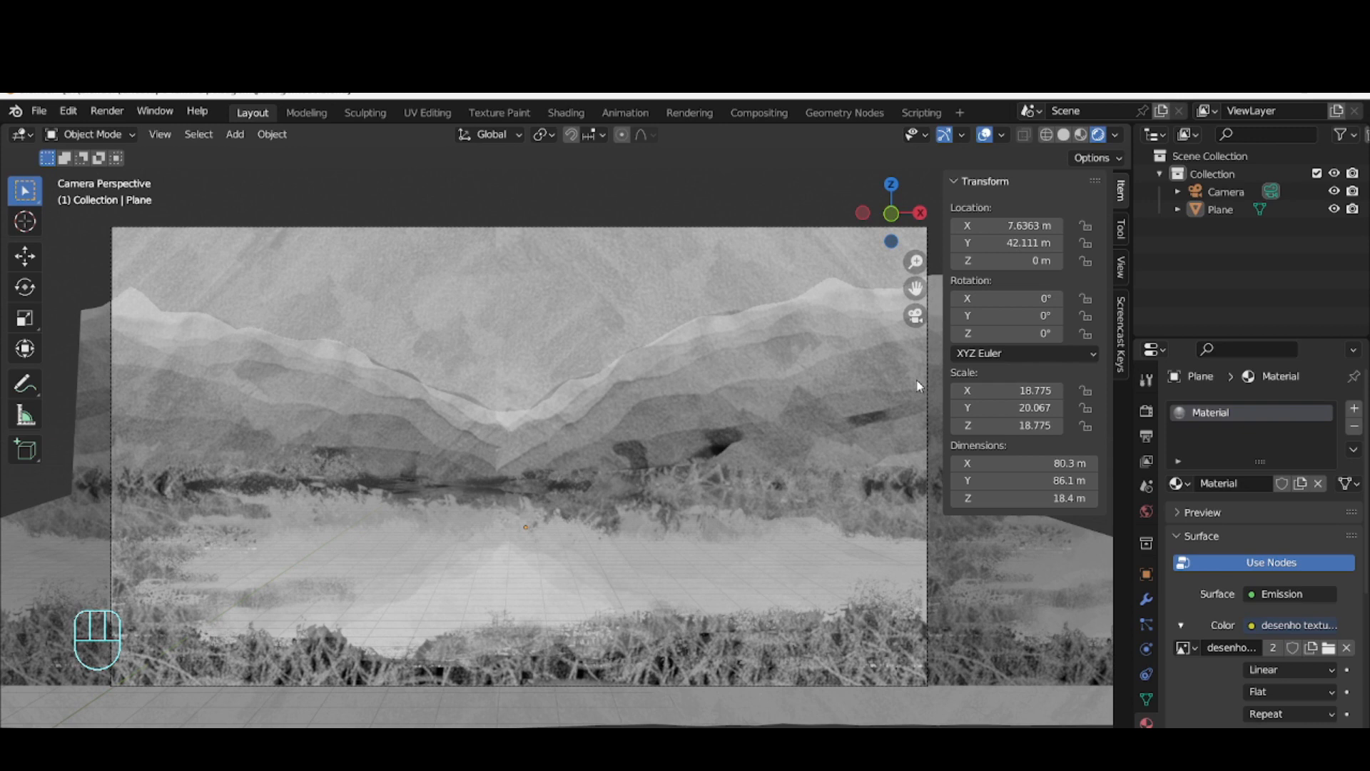
{"action": "middle_click_drag", "start_coordinate": [749, 403], "coordinate": [726, 453]}
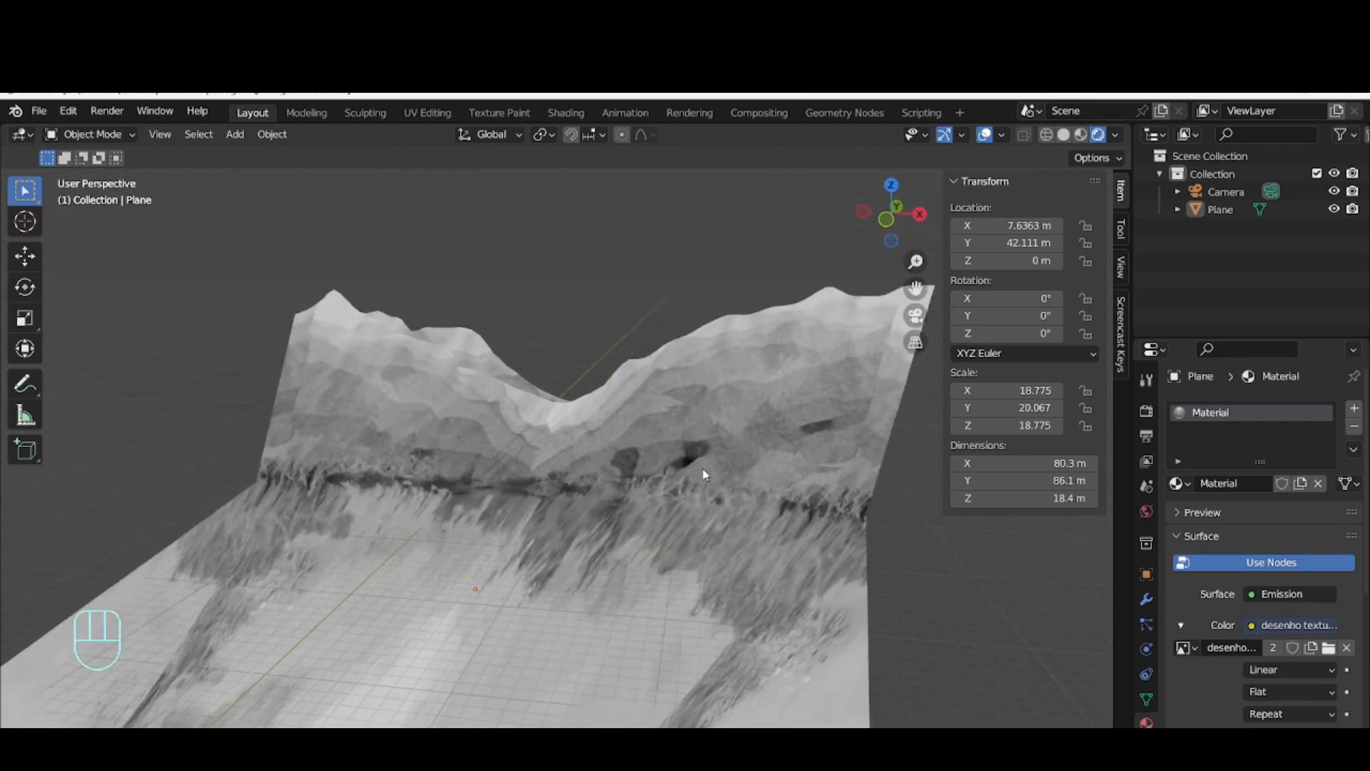
{"action": "key", "text": "KP_0"}
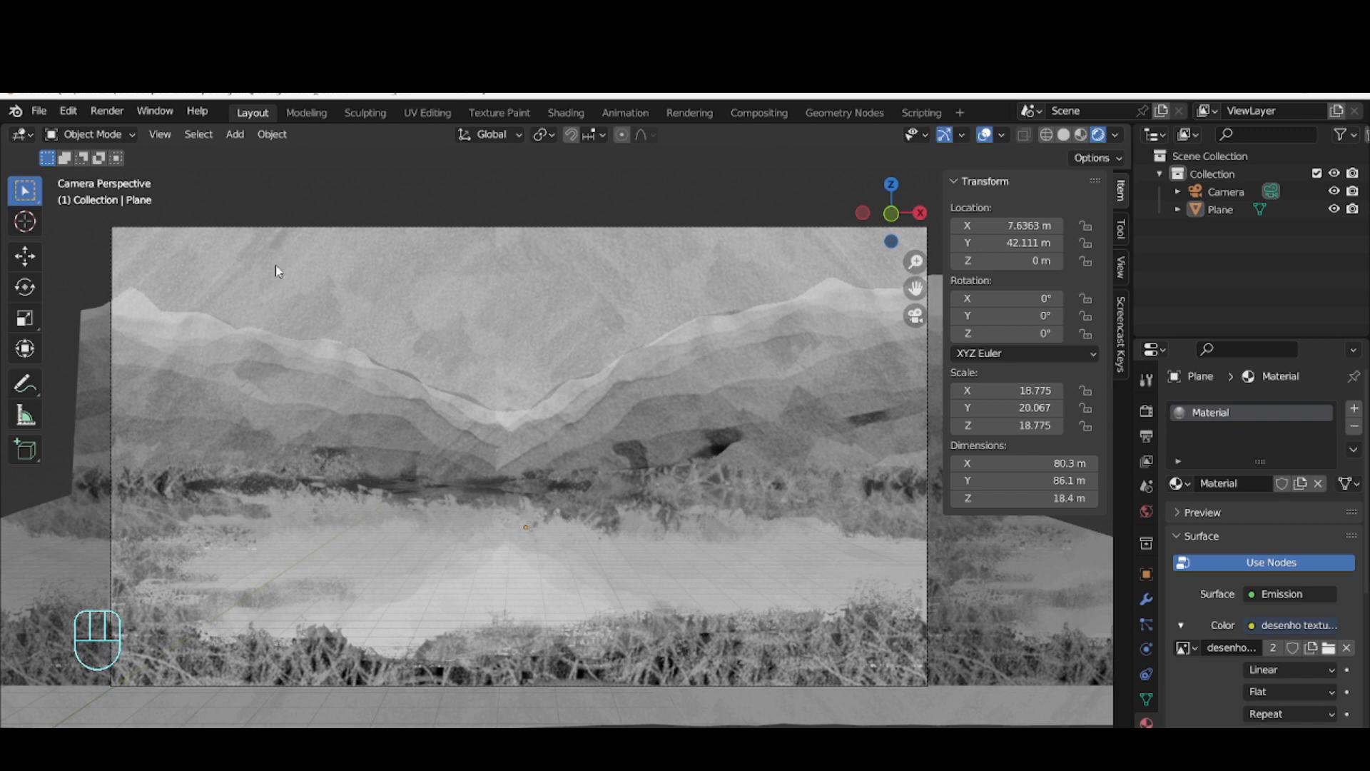
Add an ico sphere mesh to the scene with 2 subdivisions and a 1 m radius
{"action": "left_click", "coordinate": [234, 135]}
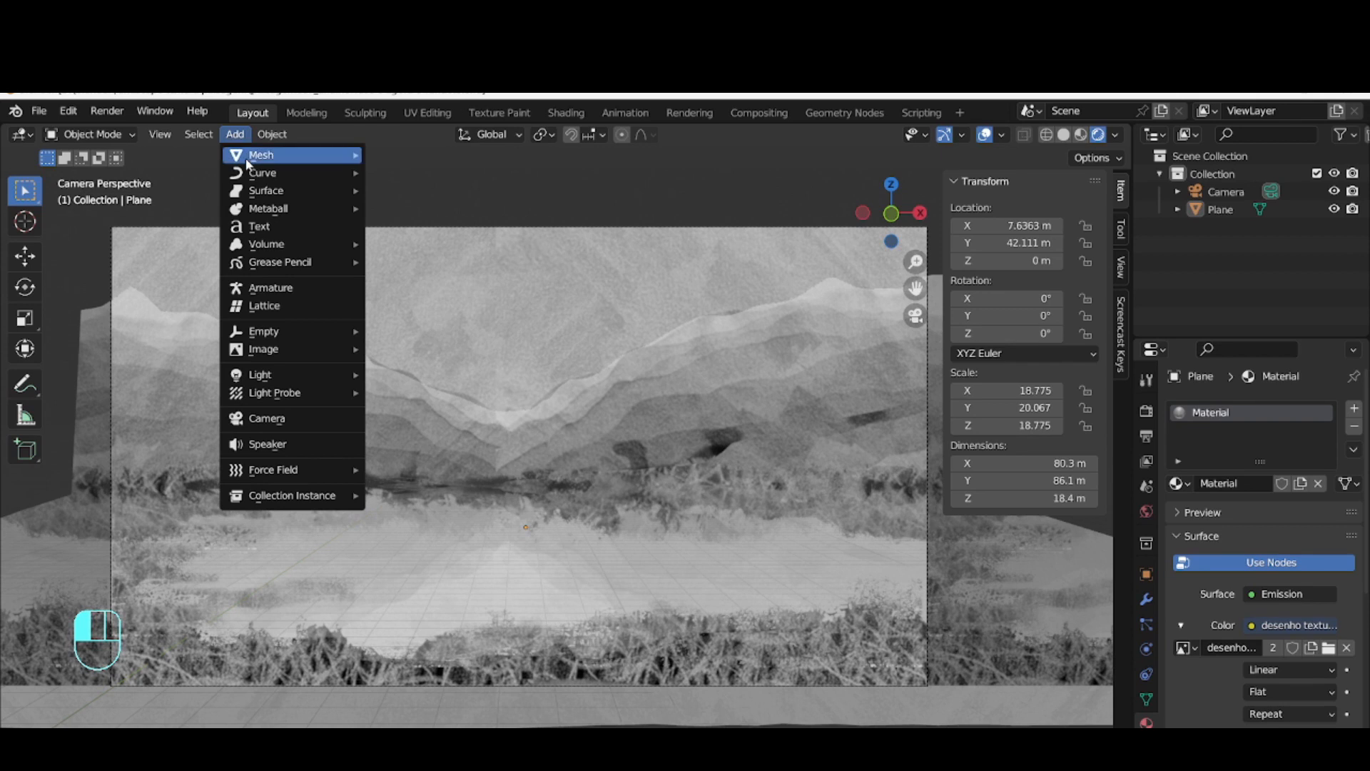
{"action": "mouse_move", "coordinate": [246, 157]}
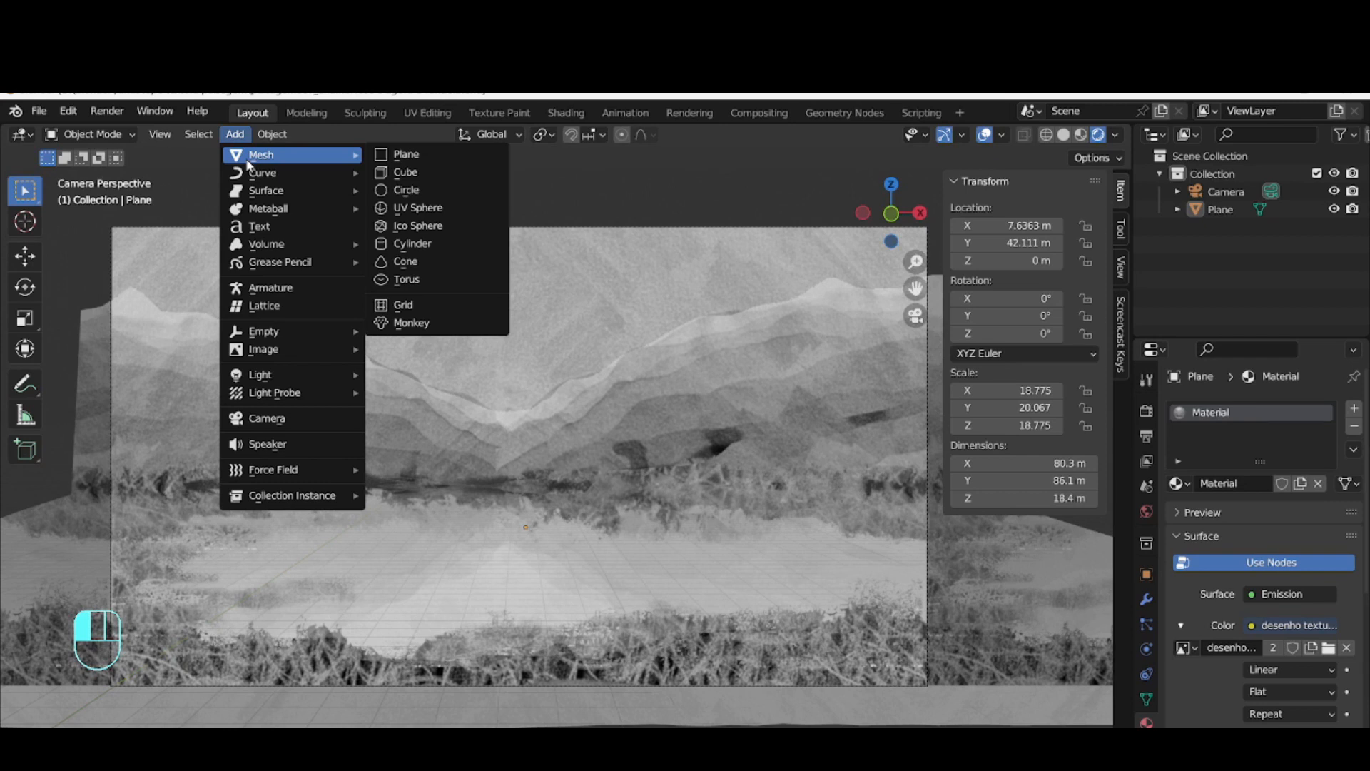
{"action": "left_click", "coordinate": [234, 134]}
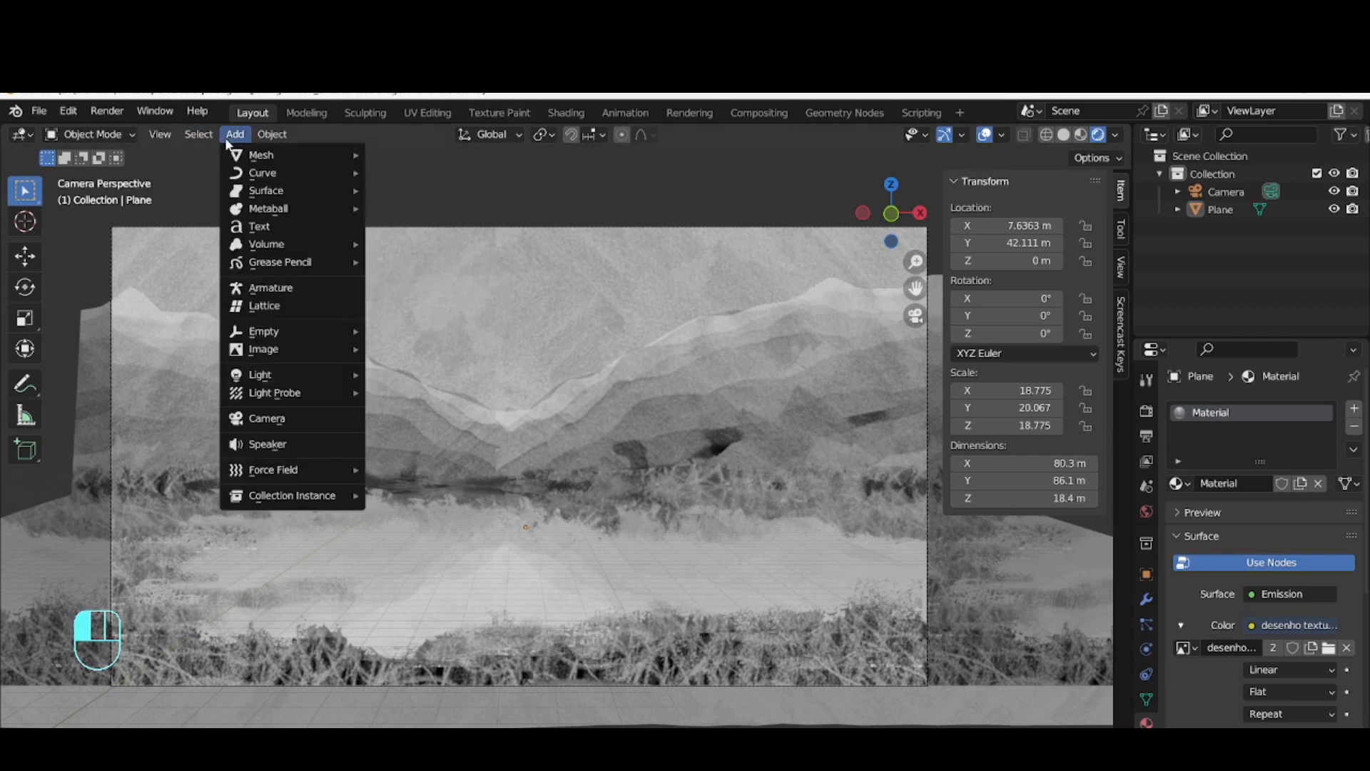
{"action": "mouse_move", "coordinate": [262, 198]}
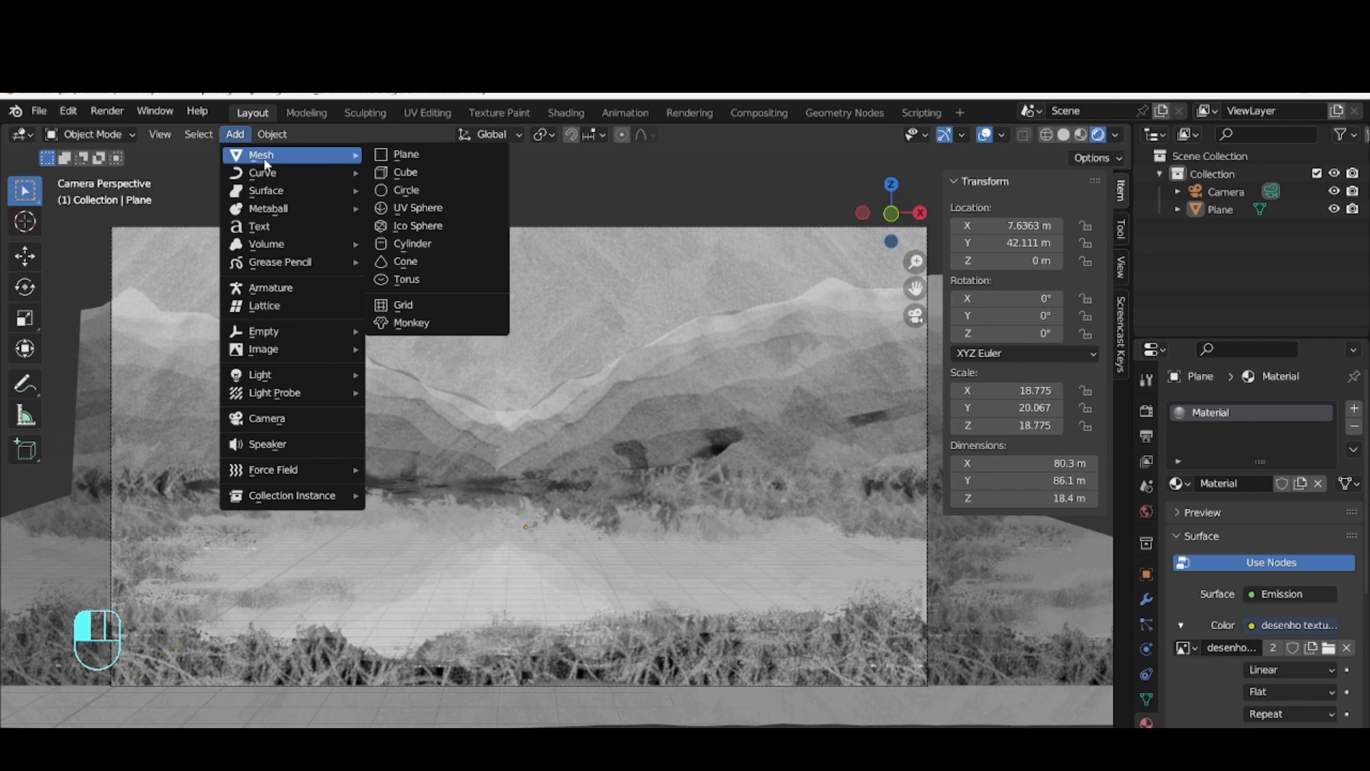
{"action": "left_click", "coordinate": [410, 225]}
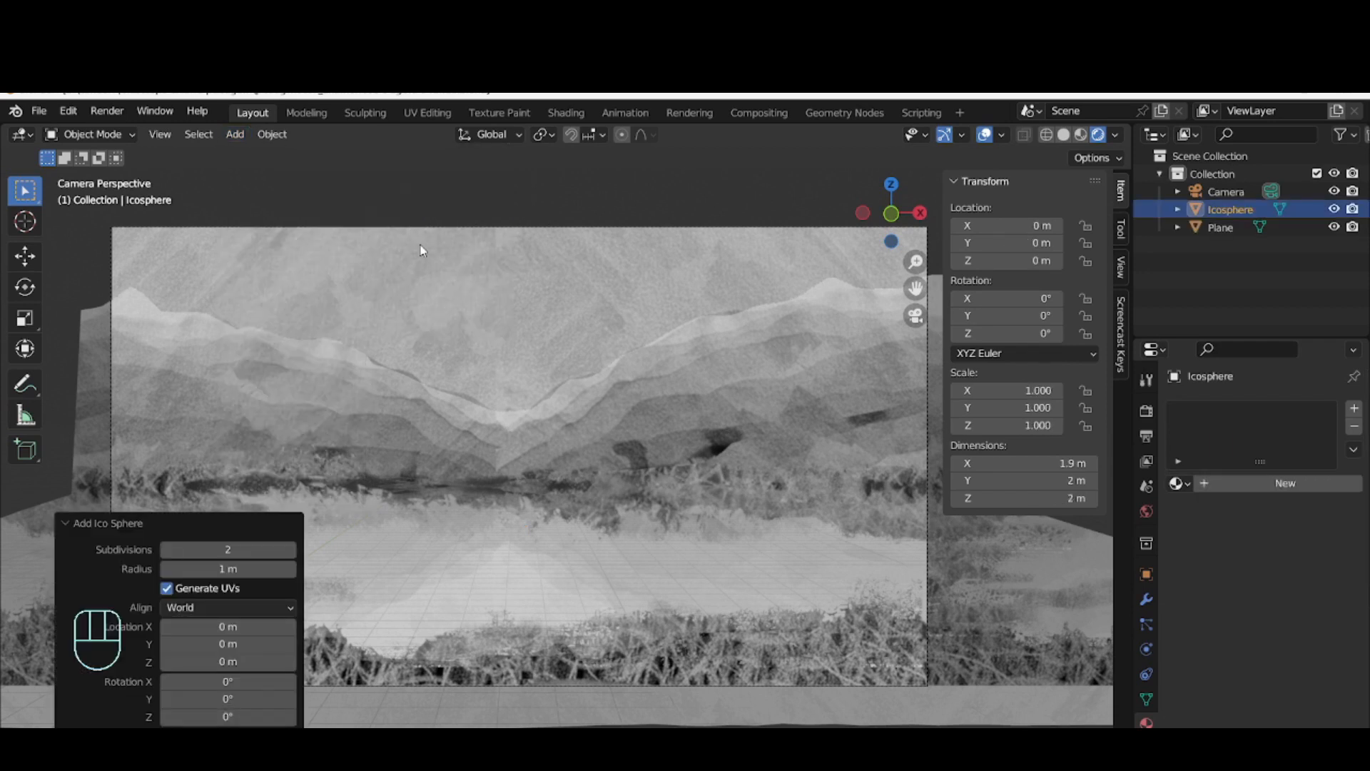
Move the ico sphere about 22.2 m along the Y axis onto the terrain
{"action": "scroll", "coordinate": [572, 439], "scroll_direction": "down", "scroll_amount": 6}
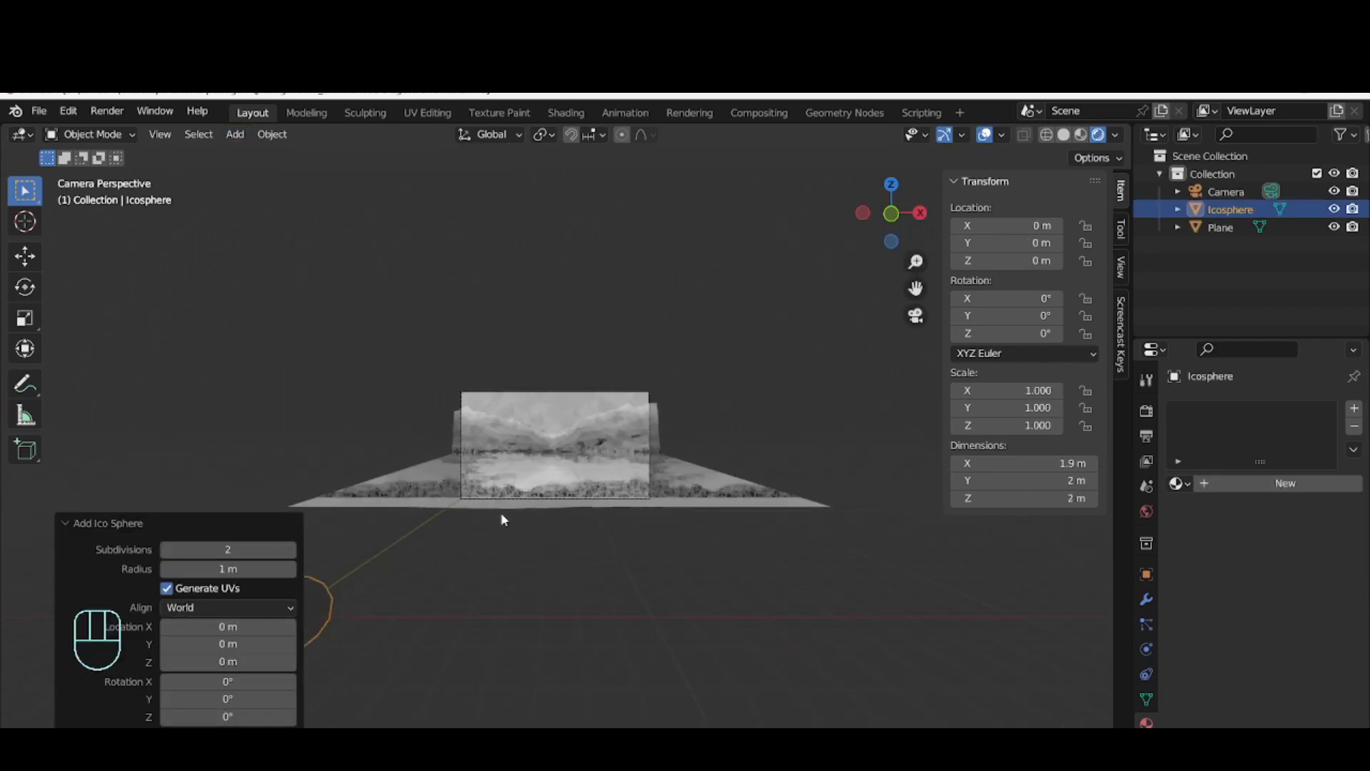
{"action": "left_click", "coordinate": [322, 589]}
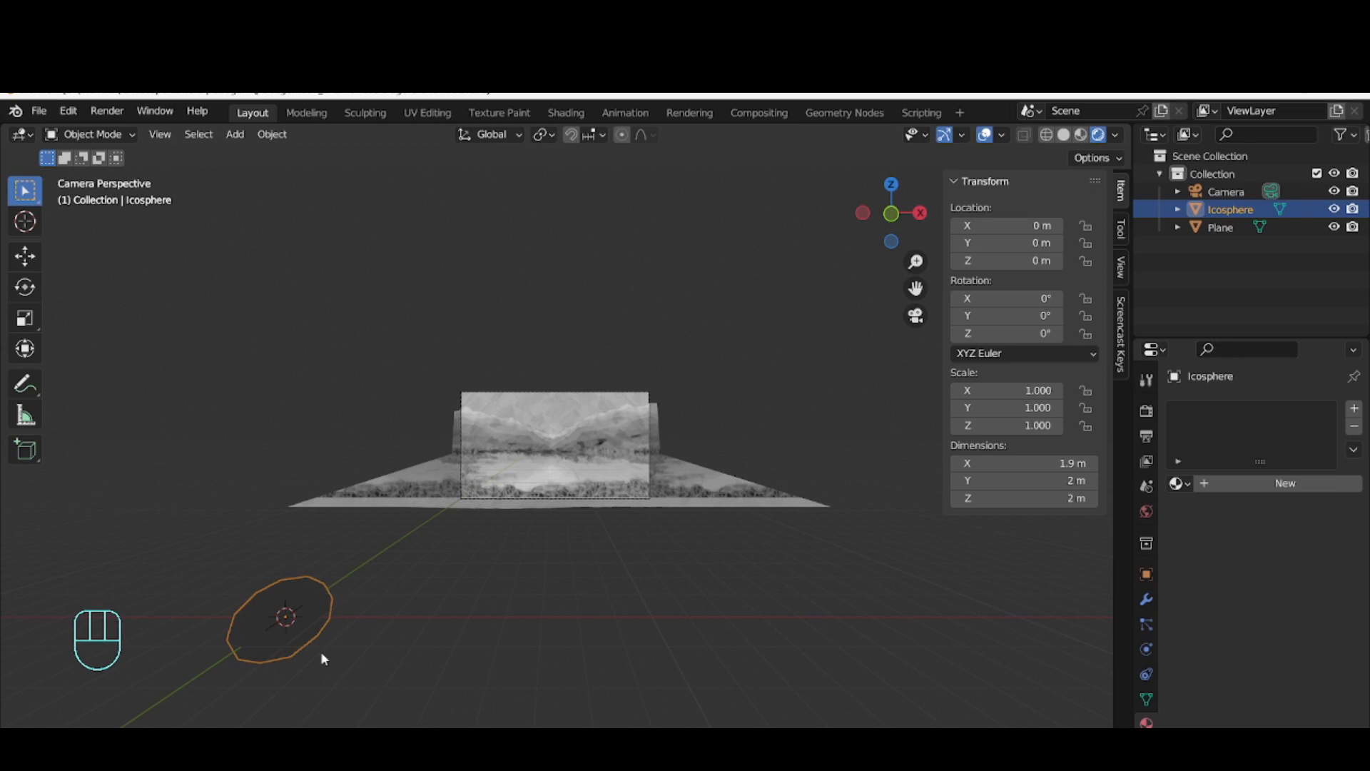
{"action": "key", "text": "g"}
{"action": "key", "text": "y"}
{"action": "left_click", "coordinate": [147, 151]}
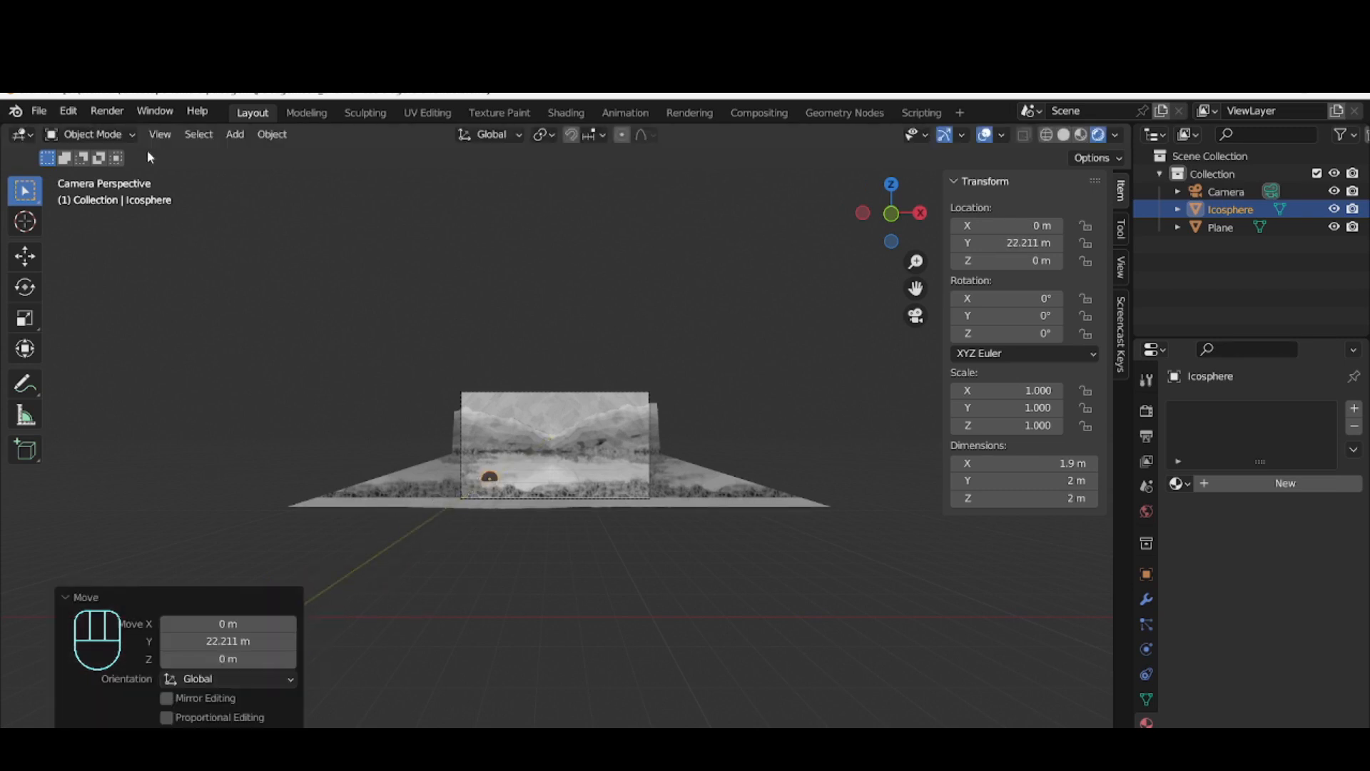
{"action": "key", "text": "KP_0"}
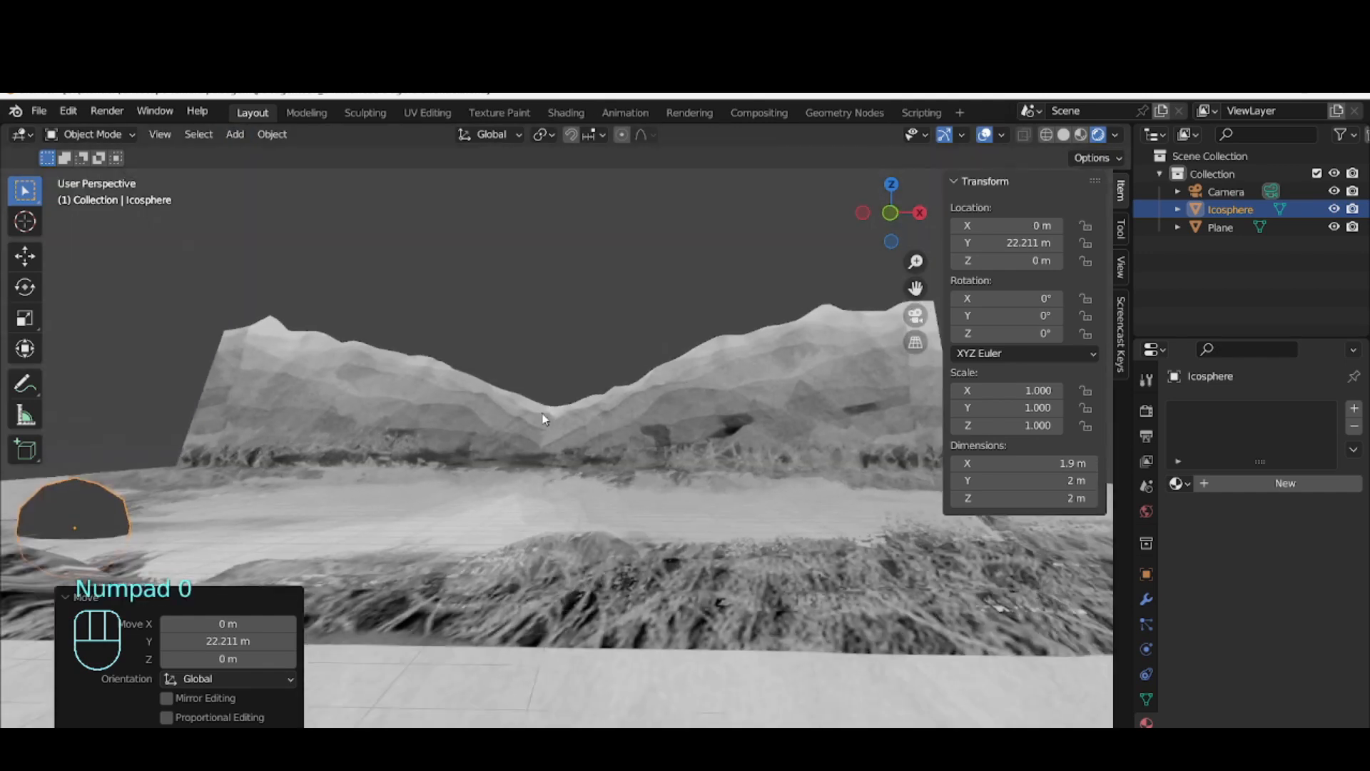
Reposition the ico sphere freely to about X 3.02 m, Y 22.35 m, Z 0.64 m and switch the viewport to Solid shading
{"action": "key", "text": "g"}
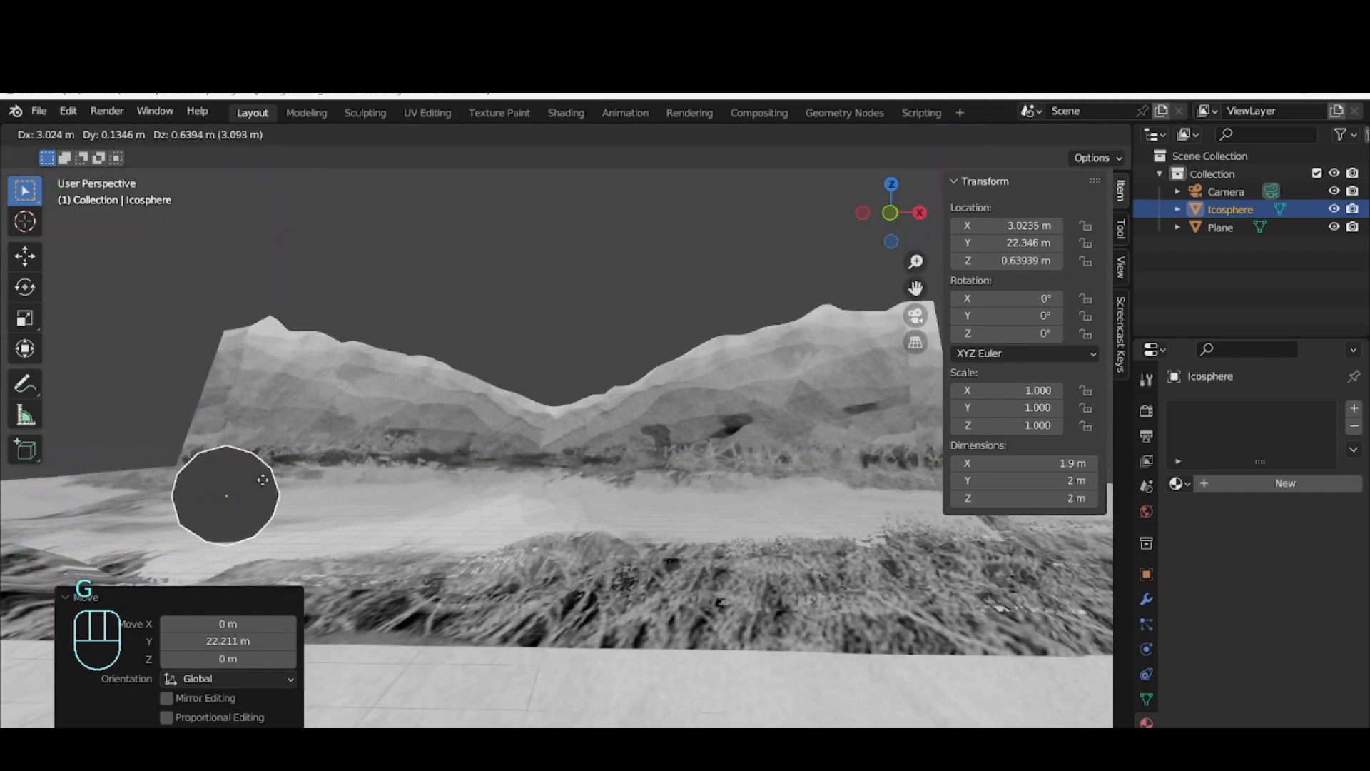
{"action": "left_click", "coordinate": [264, 479]}
{"action": "left_click", "coordinate": [1063, 135]}
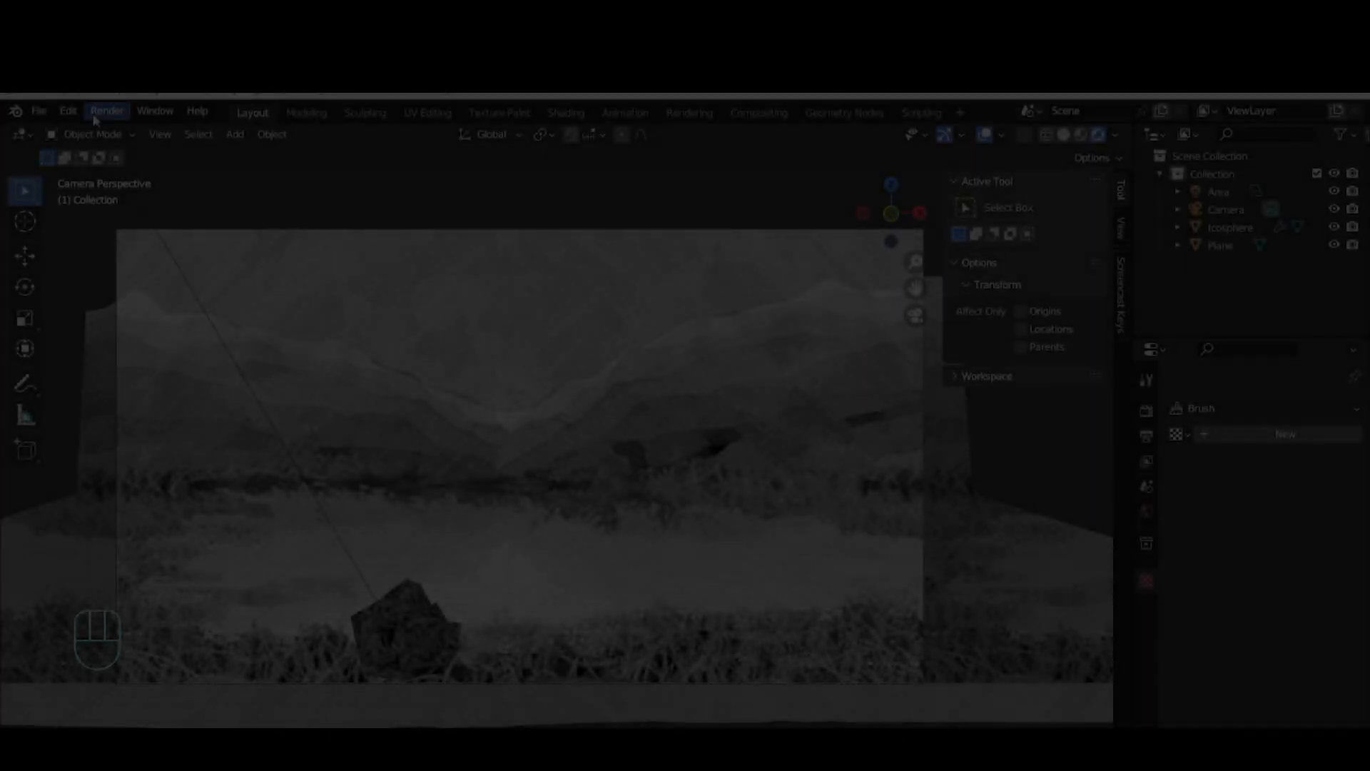
Add a second ico sphere with 2 subdivisions and a 1 m radius, and show its modifier settings
{"action": "left_click", "coordinate": [239, 134]}
{"action": "mouse_move", "coordinate": [285, 155]}
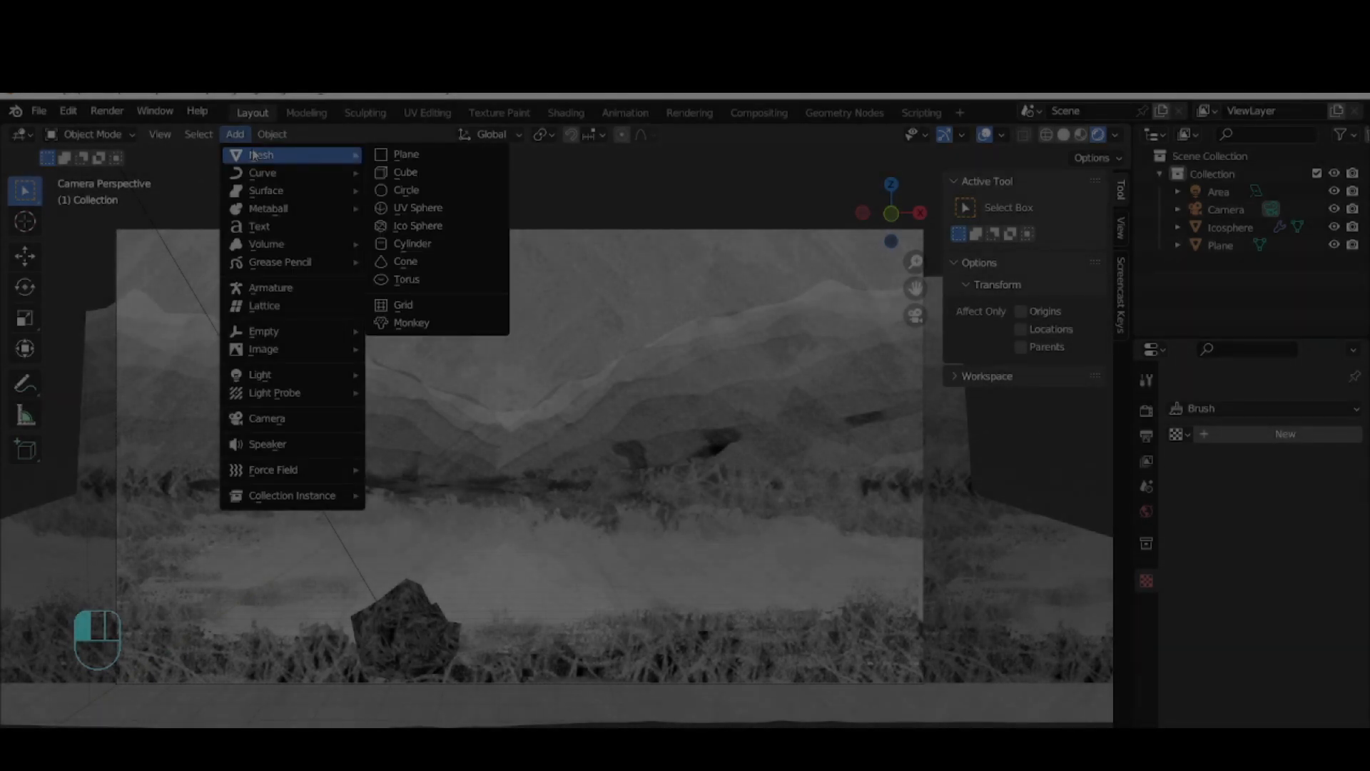
{"action": "left_click", "coordinate": [428, 225]}
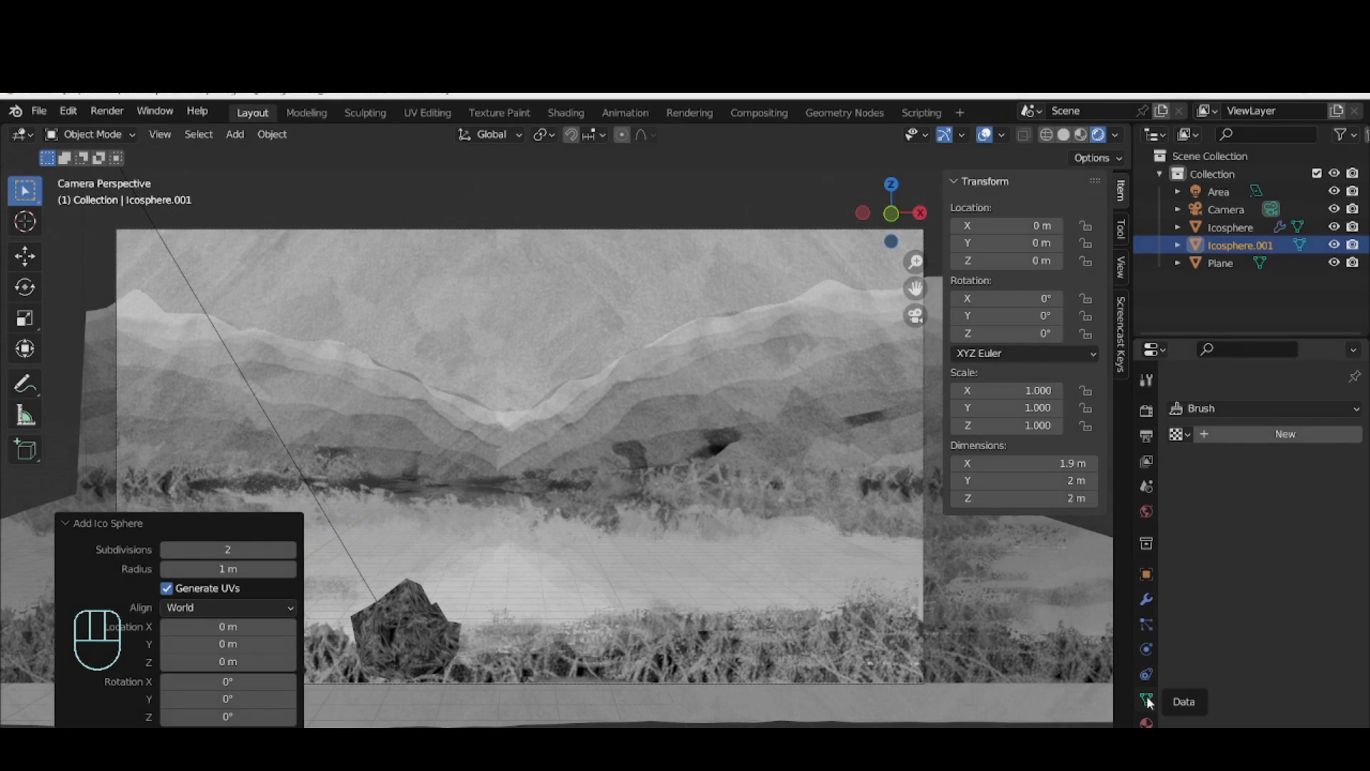
{"action": "left_click", "coordinate": [1145, 599]}
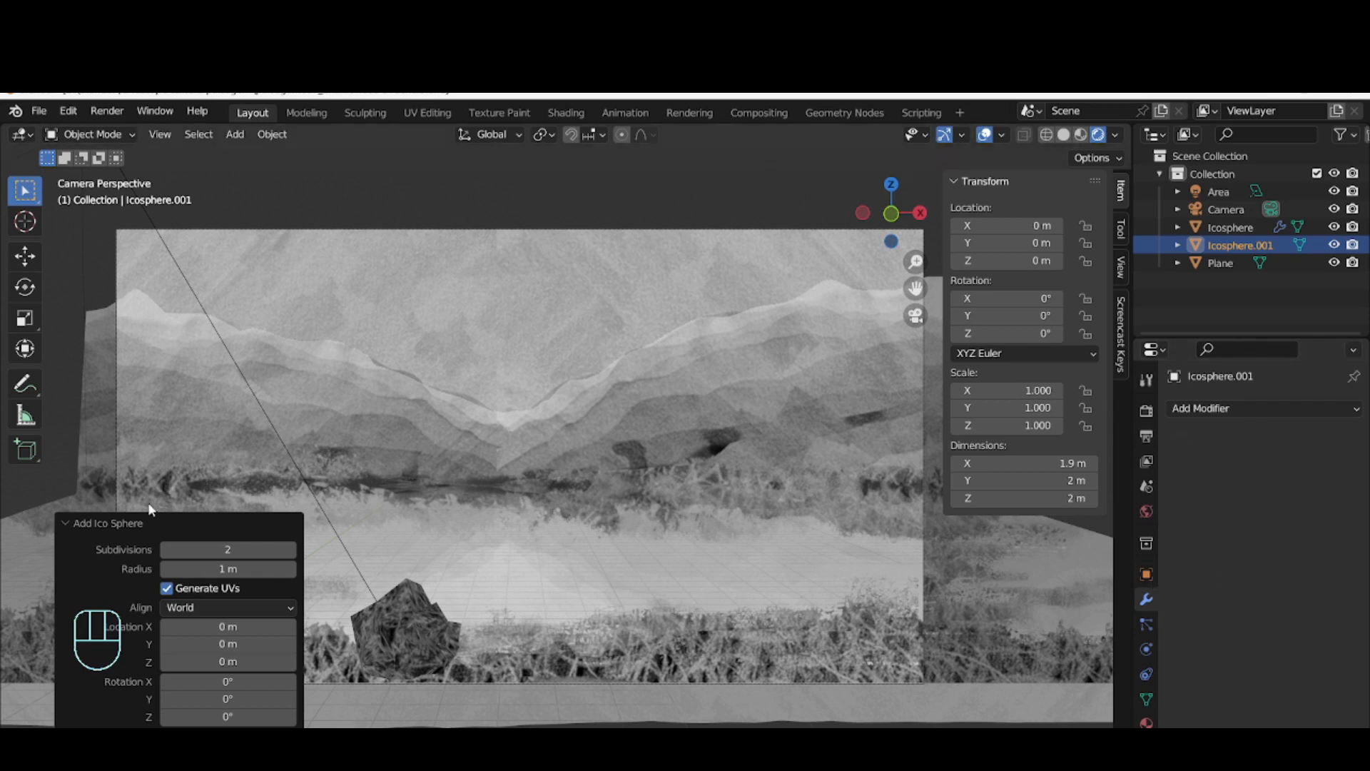
Move the second ico sphere about 18.02 m along the Y axis towards the rock and return to the camera view
{"action": "middle_click_drag", "start_coordinate": [437, 503], "coordinate": [464, 506]}
{"action": "scroll", "coordinate": [508, 512], "scroll_direction": "down", "scroll_amount": 6}
{"action": "scroll", "coordinate": [835, 690], "scroll_direction": "up", "scroll_amount": 6}
{"action": "scroll", "coordinate": [820, 674], "scroll_direction": "down", "scroll_amount": 3}
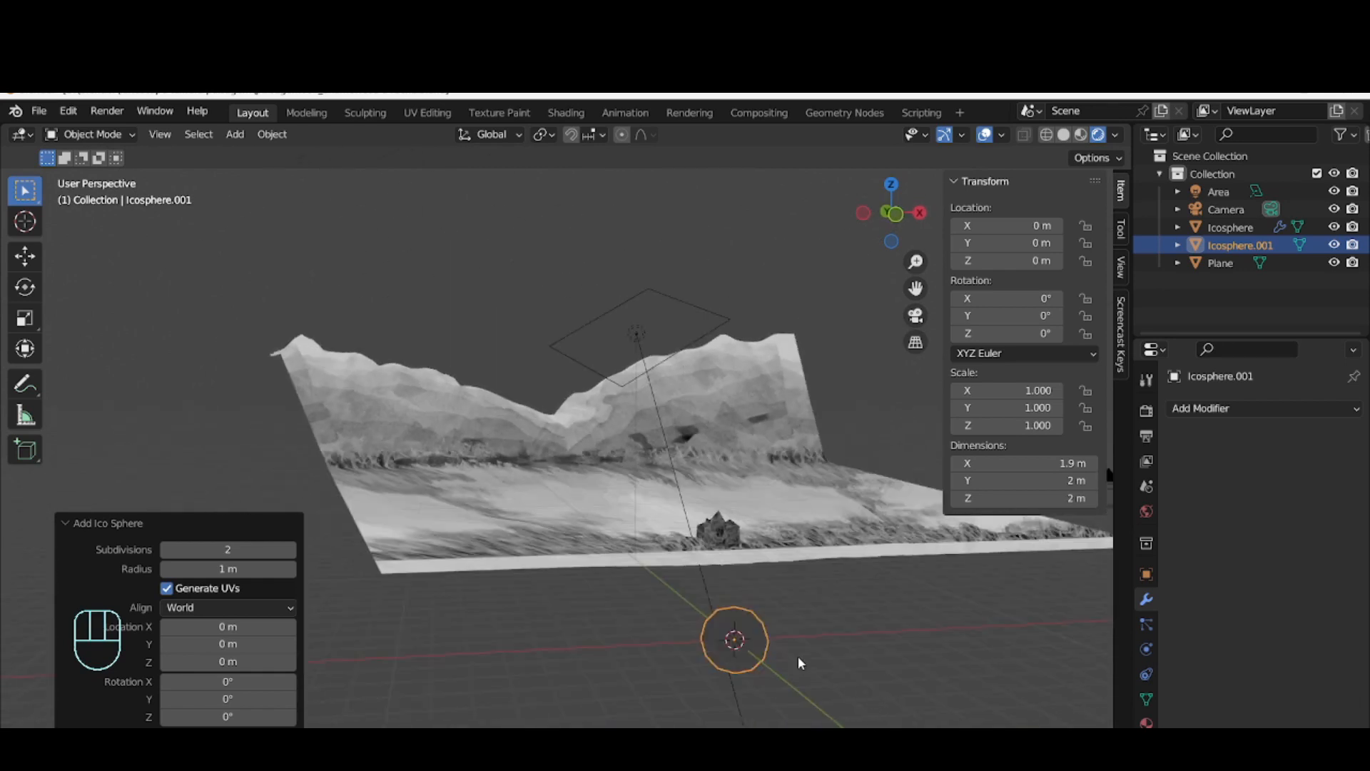
{"action": "left_click", "coordinate": [743, 642]}
{"action": "key", "text": "g"}
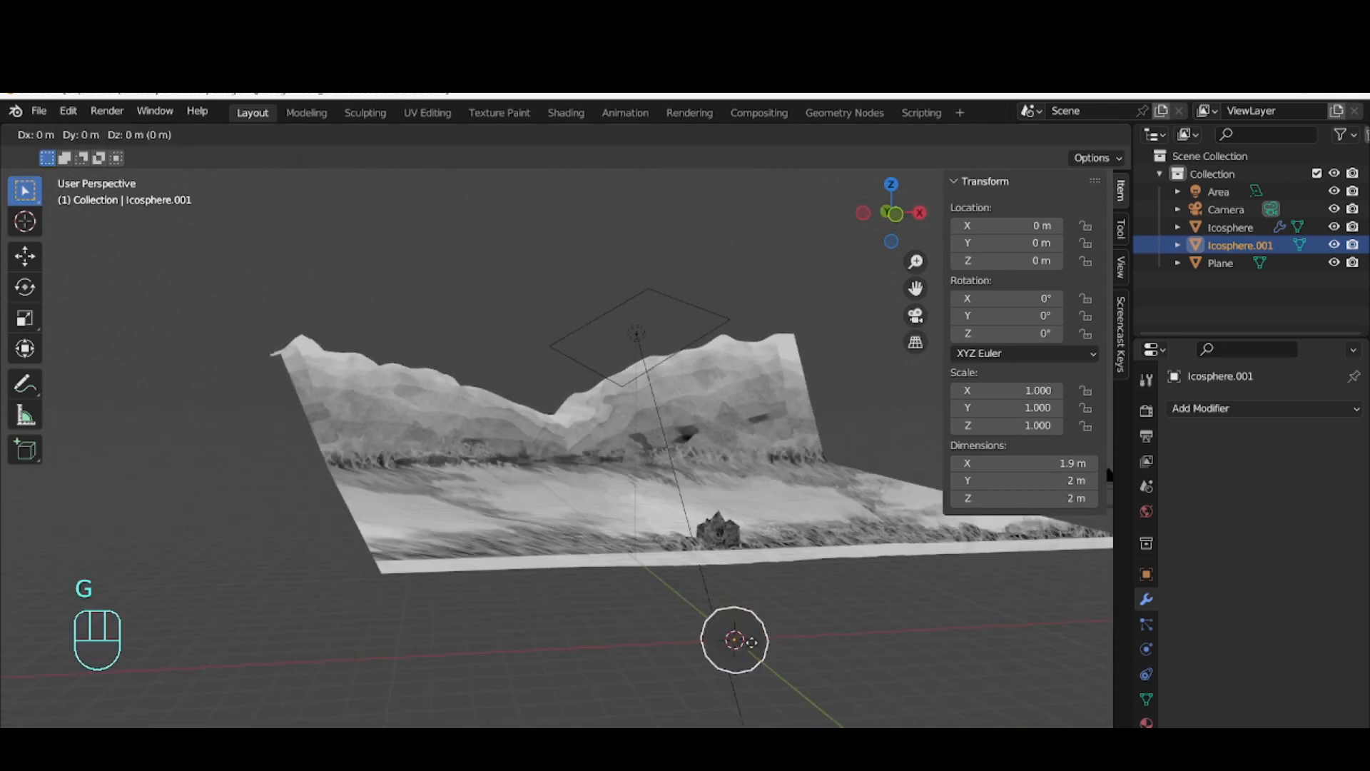
{"action": "key", "text": "y"}
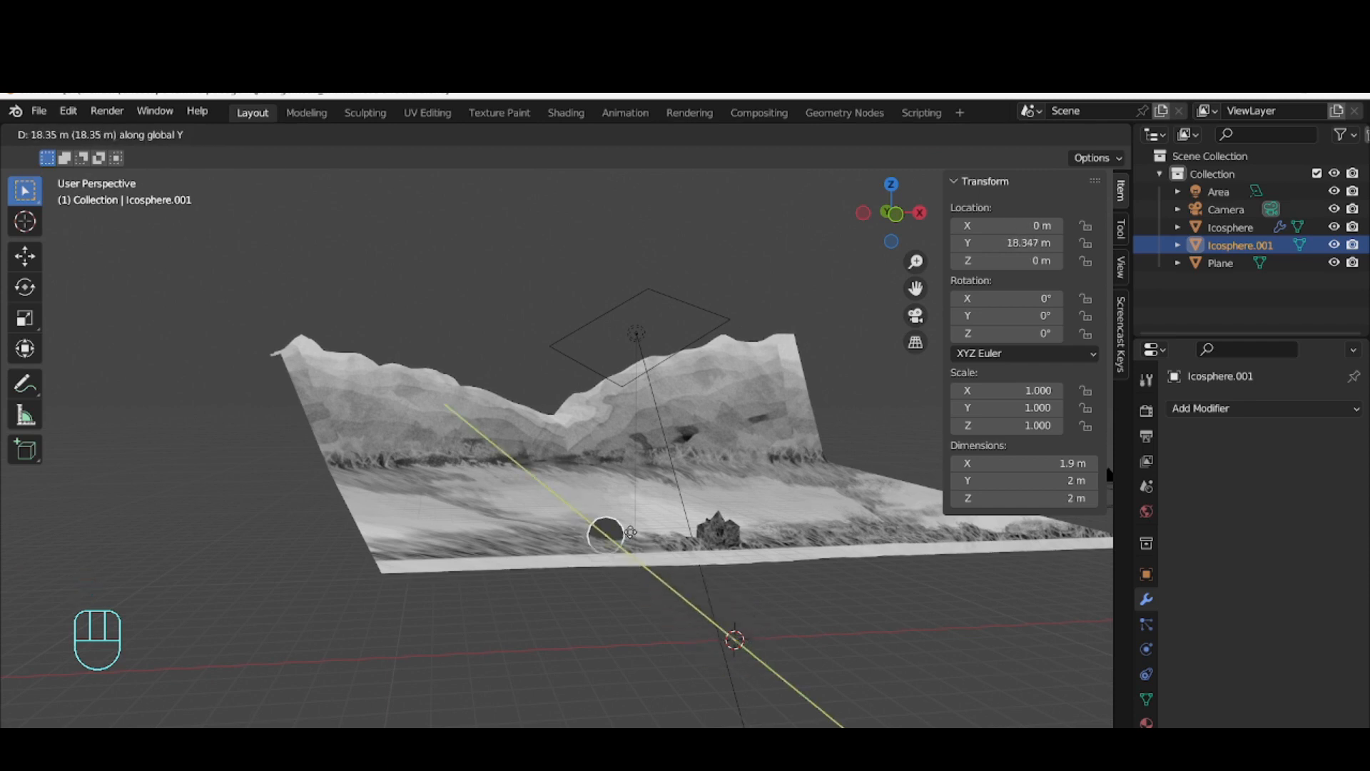
{"action": "left_click", "coordinate": [625, 539]}
{"action": "key", "text": "KP_0"}
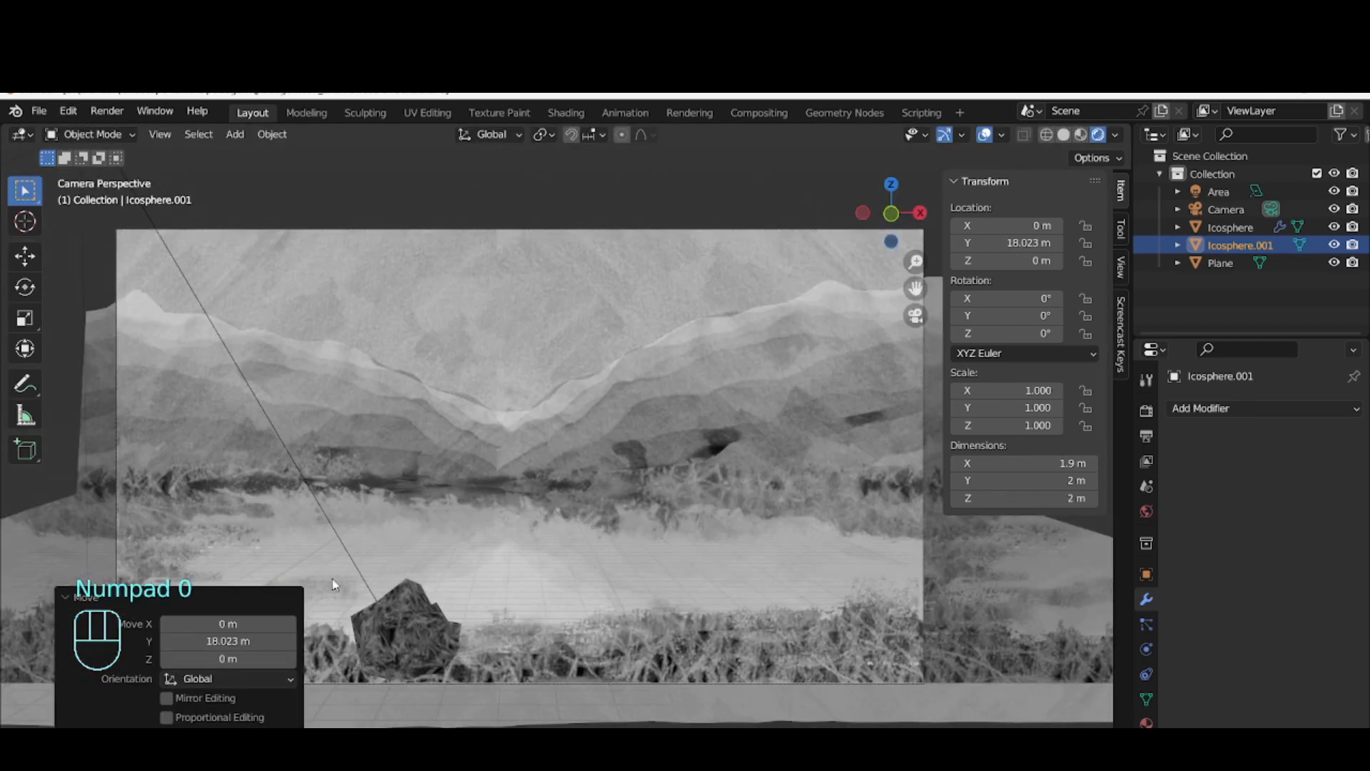
Move the second ico sphere about 9.18 m along the X axis so it comes out from behind the rock
{"action": "key", "text": "g"}
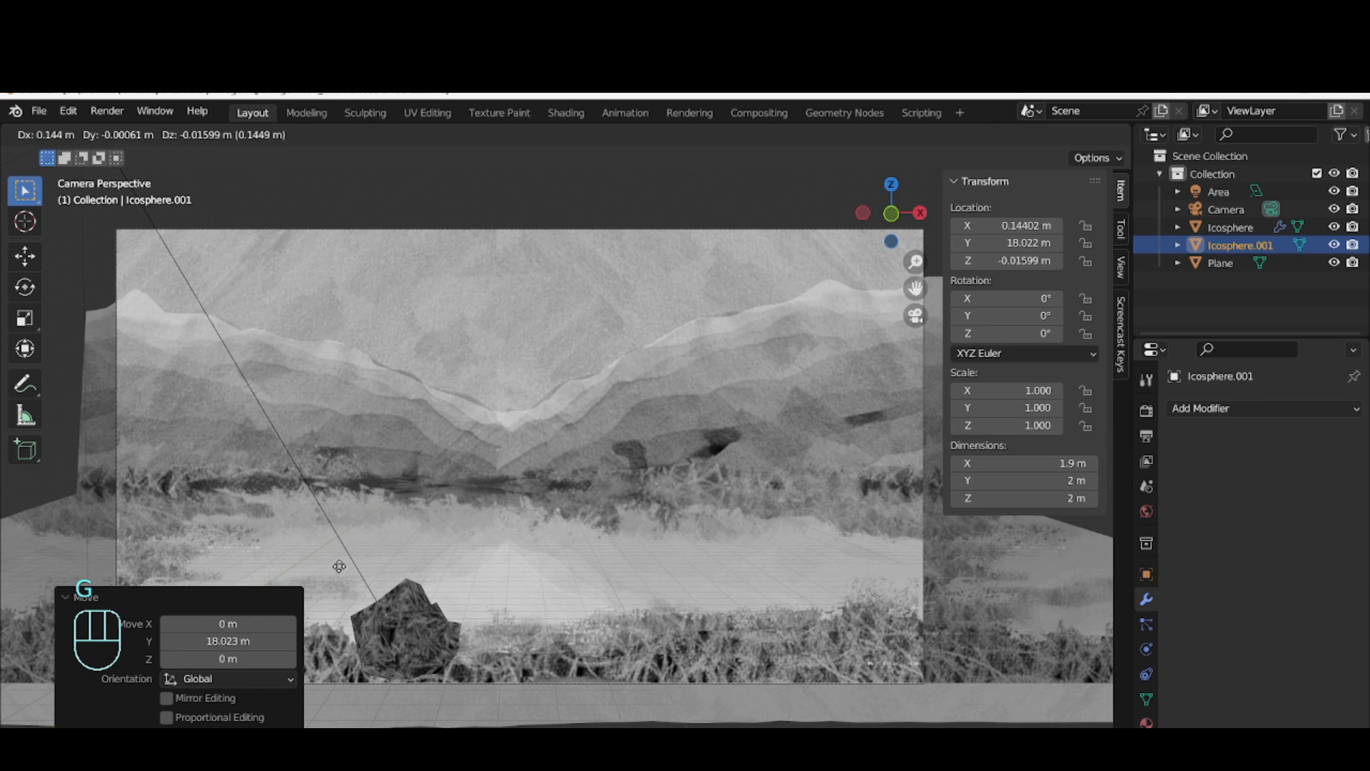
{"action": "key", "text": "x"}
{"action": "left_click", "coordinate": [653, 644]}
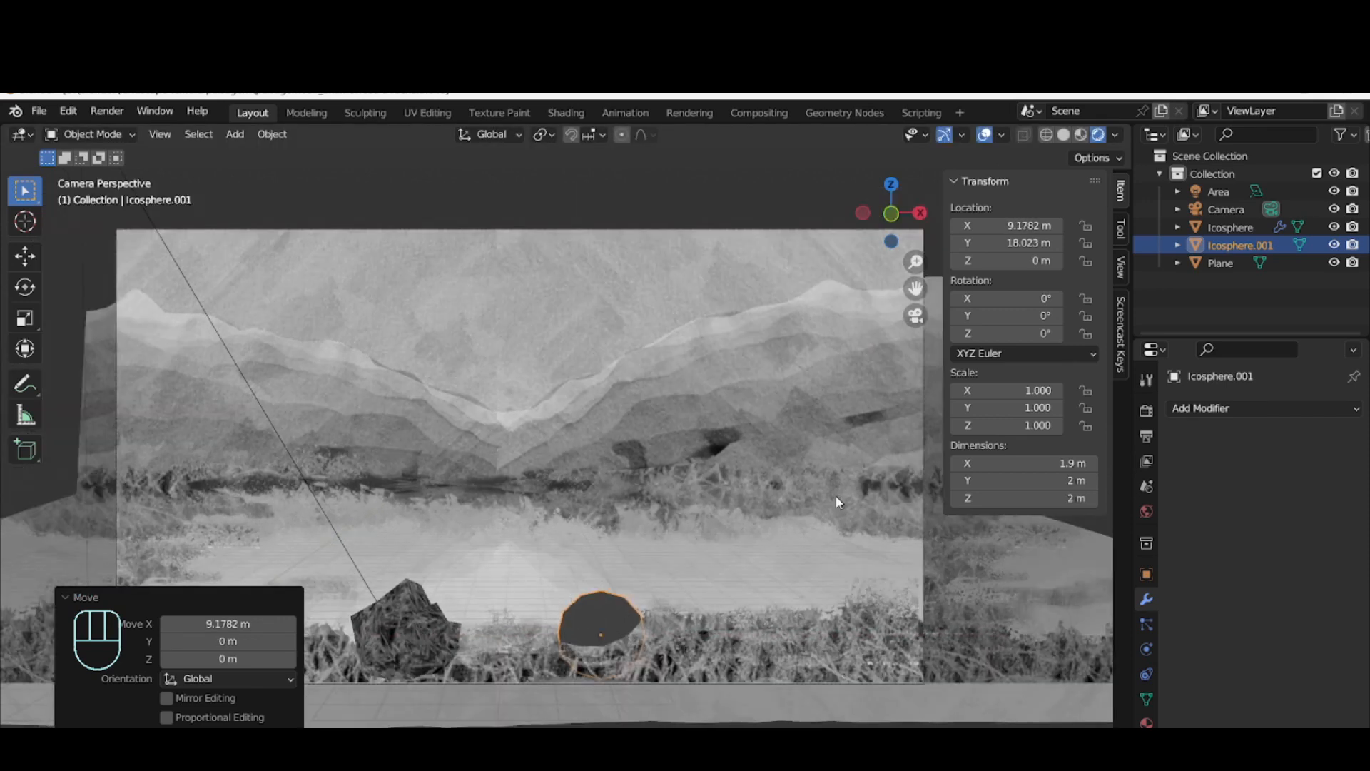
Add a Subdivision Surface modifier to the second ico sphere and set its viewport levels to 5
{"action": "left_click", "coordinate": [1196, 407]}
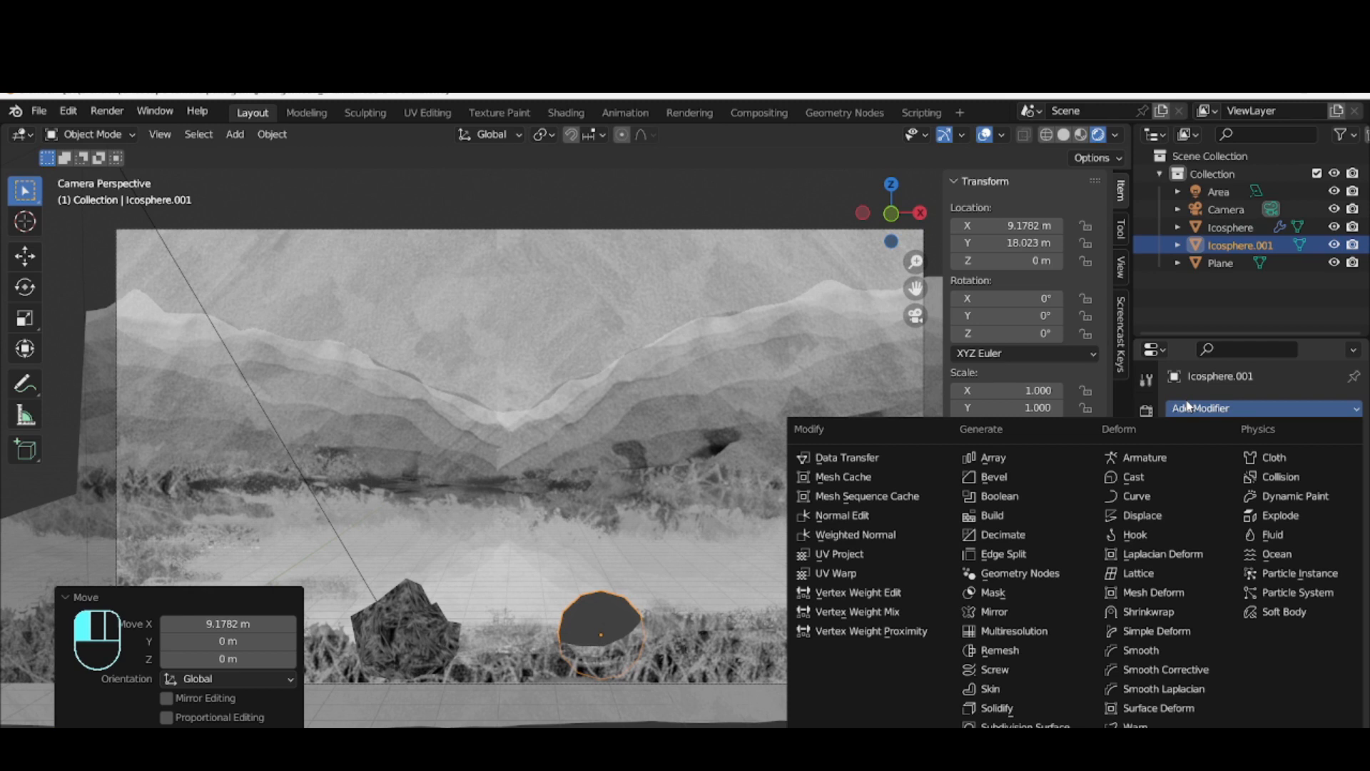
{"action": "left_click", "coordinate": [1003, 724]}
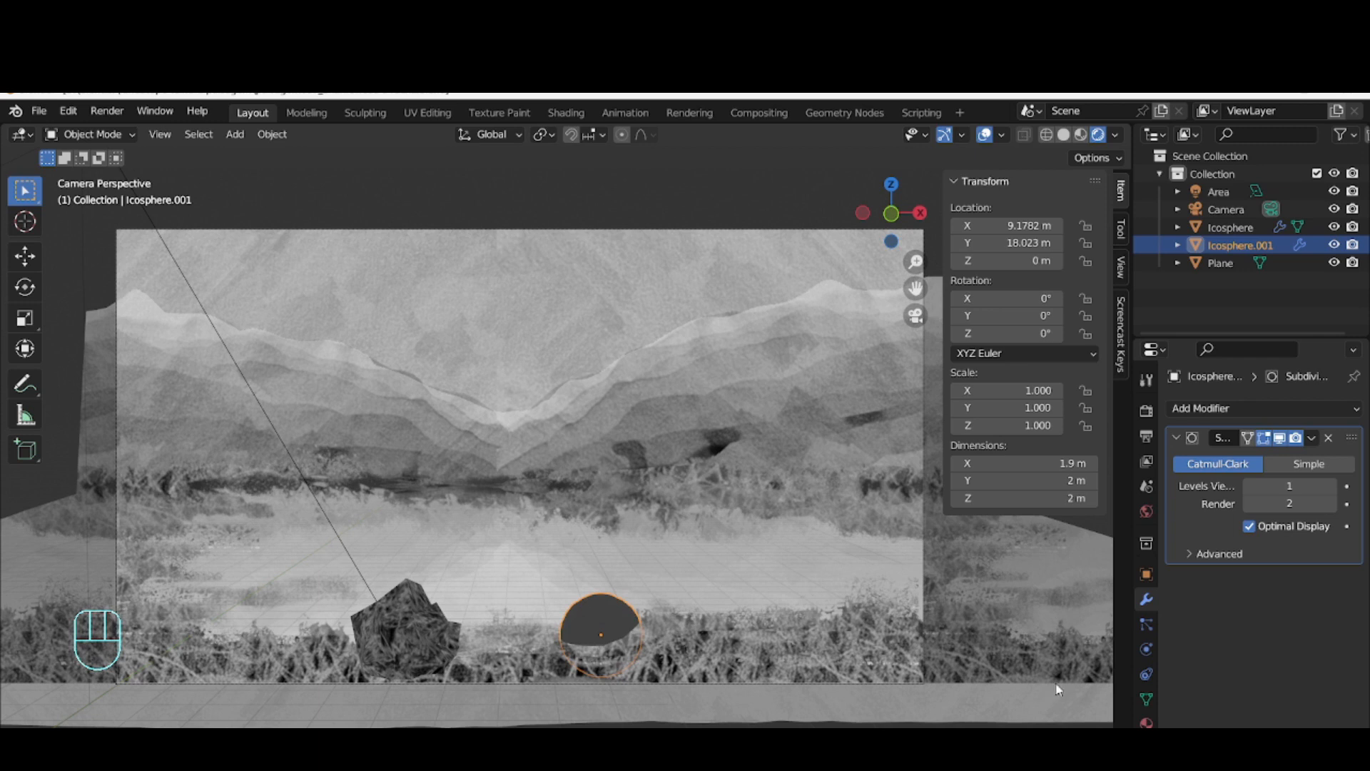
{"action": "left_click", "coordinate": [1206, 554]}
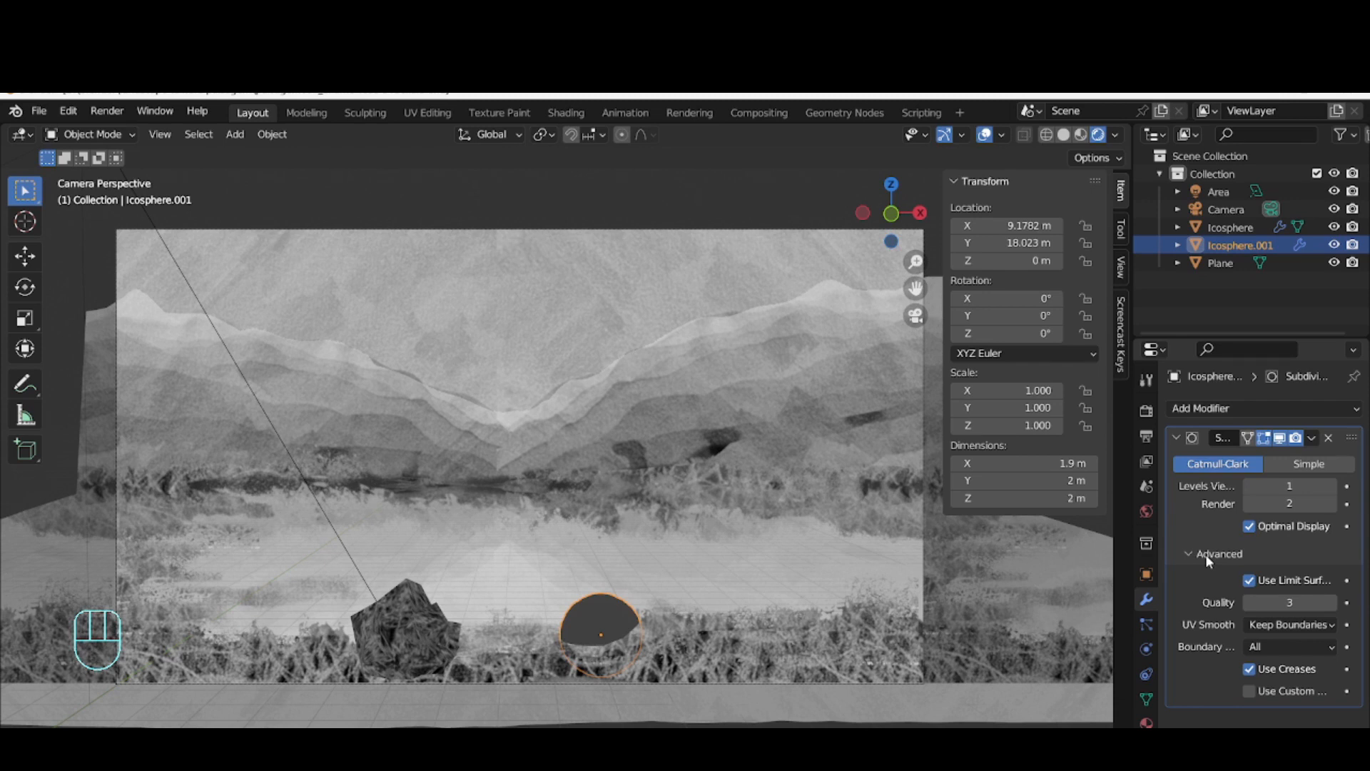
{"action": "left_click", "coordinate": [1332, 486]}
{"action": "left_click", "coordinate": [1332, 486]}
Add a Displace modifier to the second ico sphere and collapse the subdivision settings
{"action": "left_click", "coordinate": [1324, 408]}
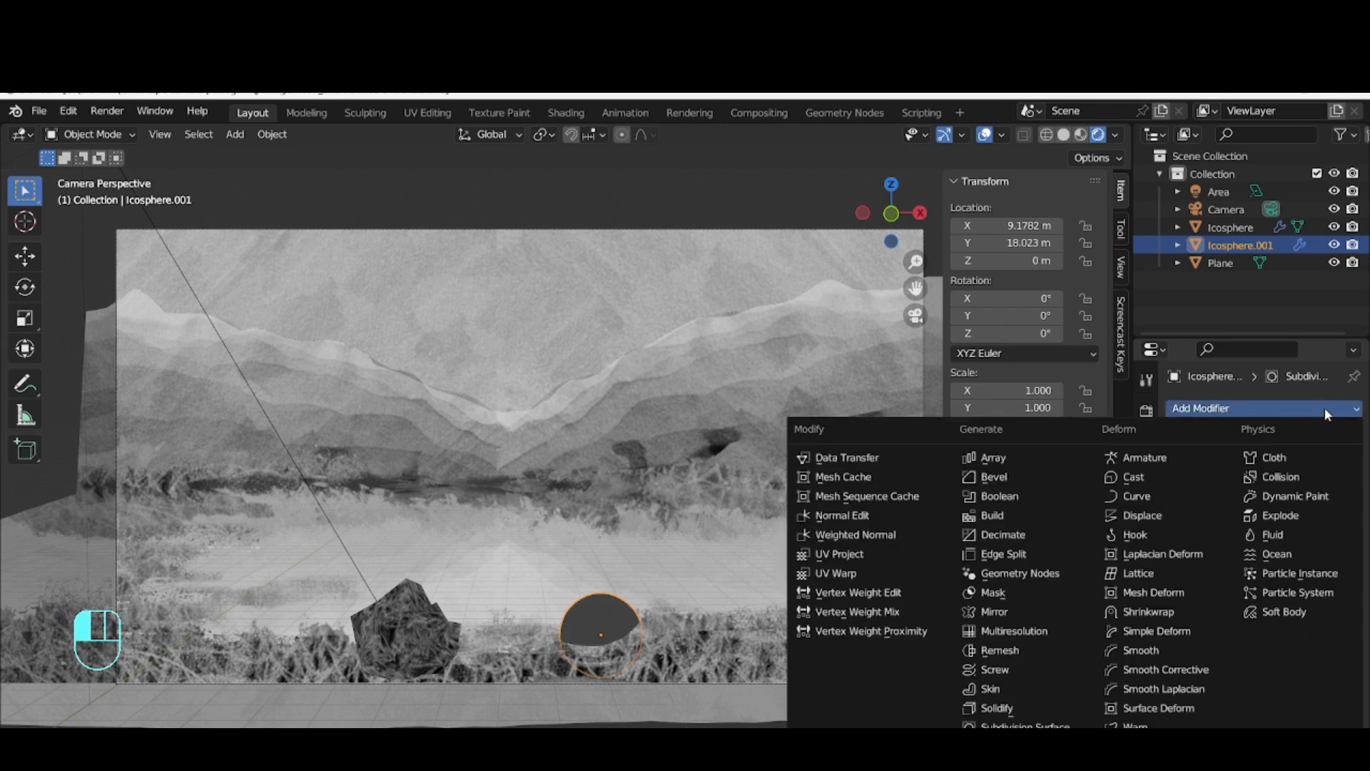
{"action": "left_click", "coordinate": [1160, 515]}
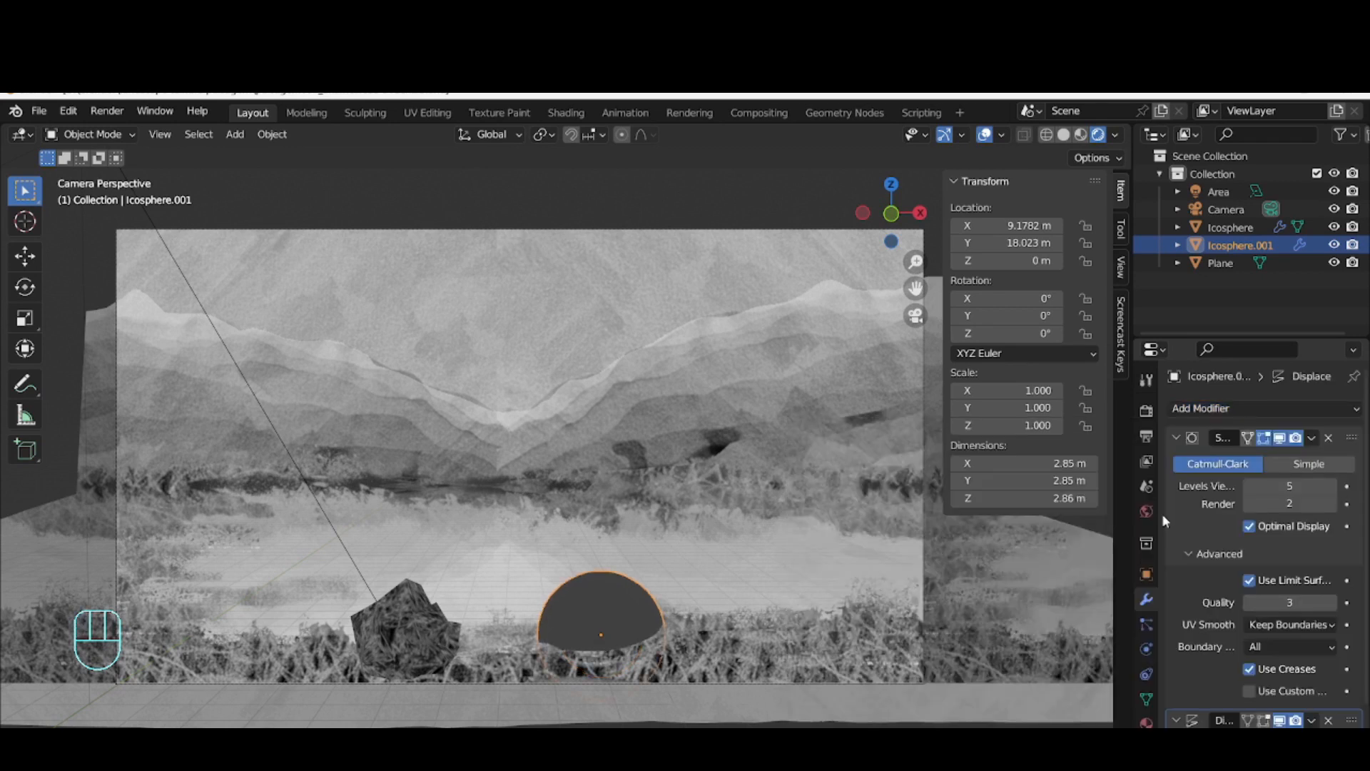
{"action": "left_click", "coordinate": [1176, 438]}
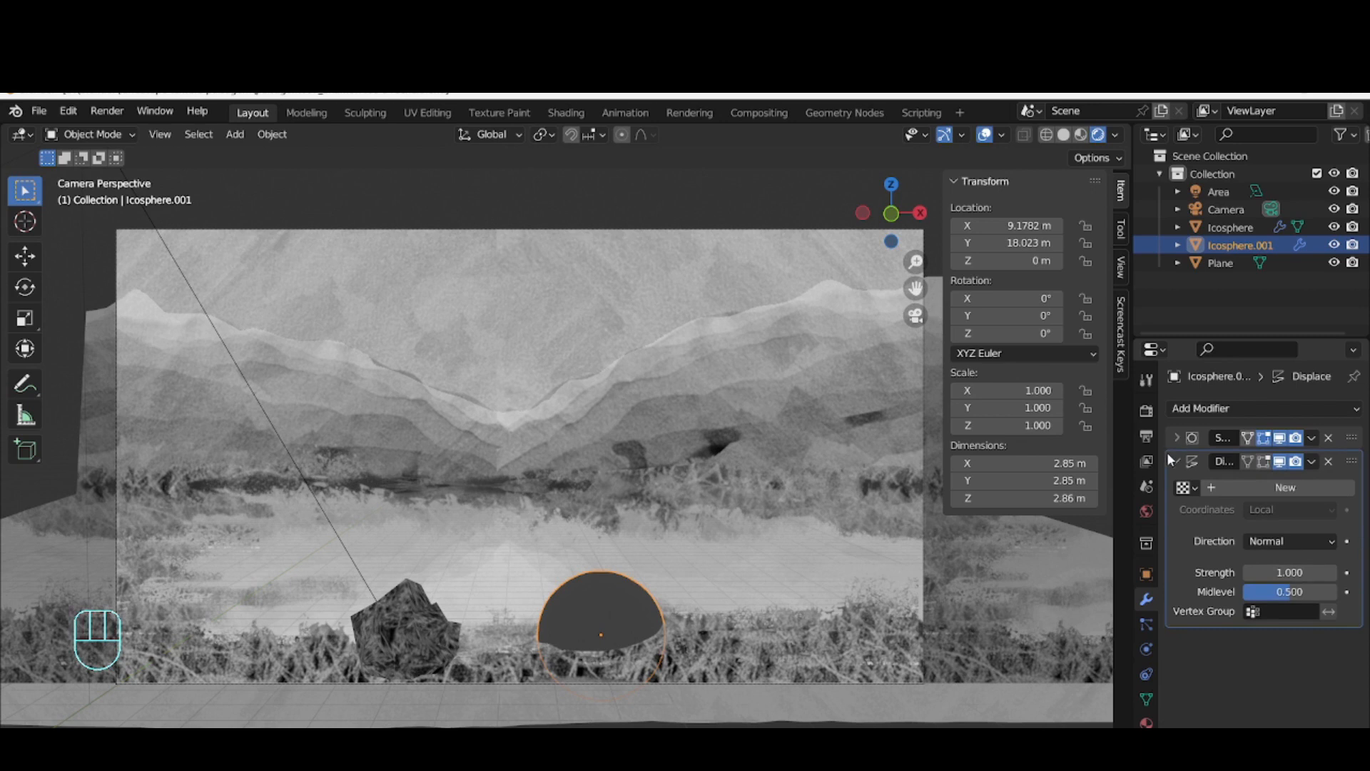
Try a new displacement texture that uses the image textura pedra 02.jpg
{"action": "left_click", "coordinate": [1277, 489]}
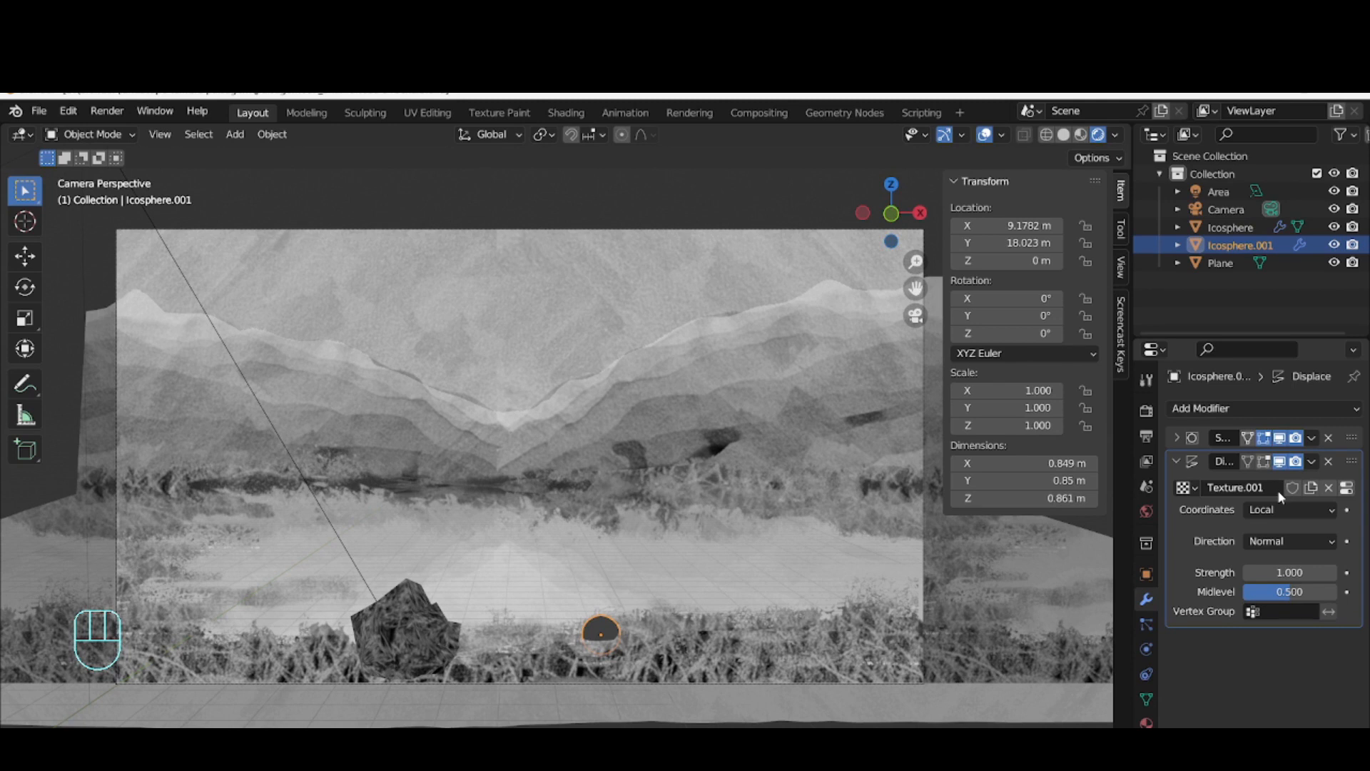
{"action": "left_click", "coordinate": [1146, 747]}
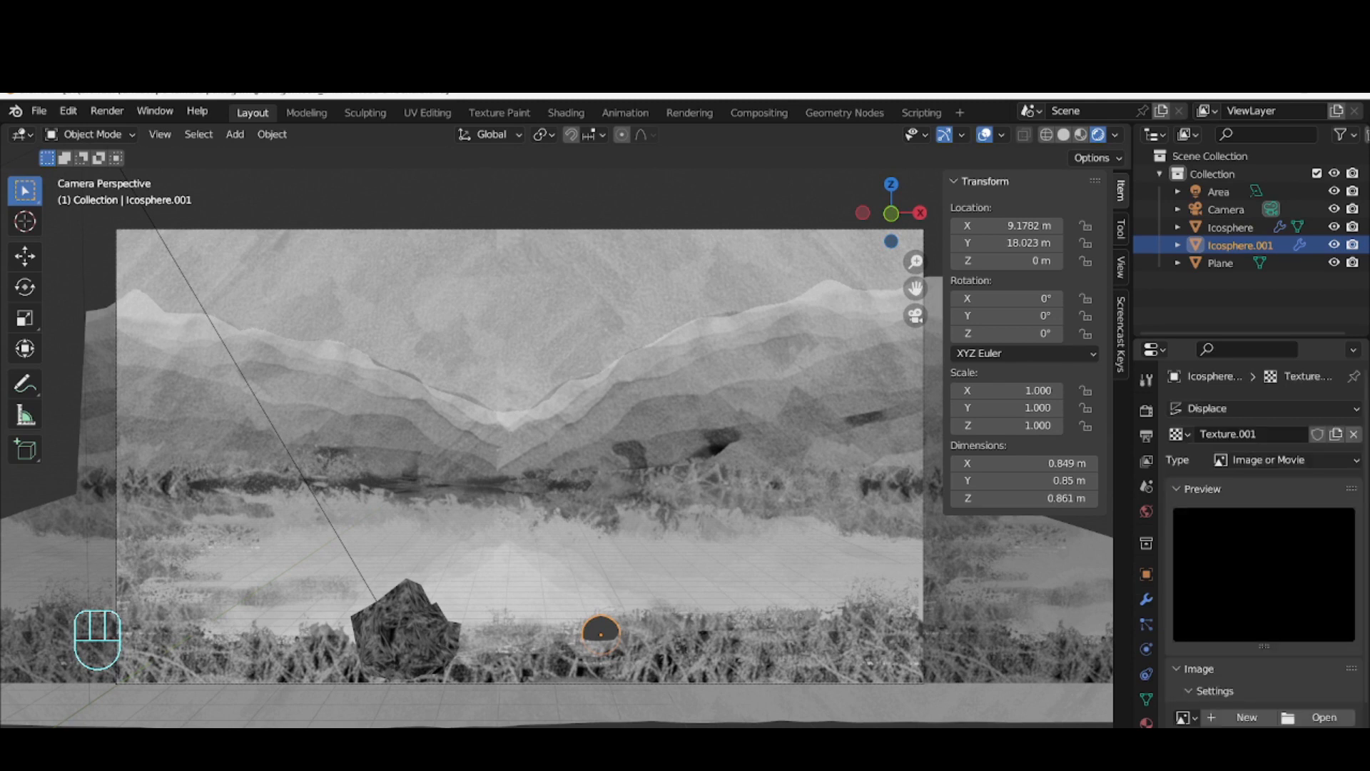
{"action": "left_click", "coordinate": [1185, 717]}
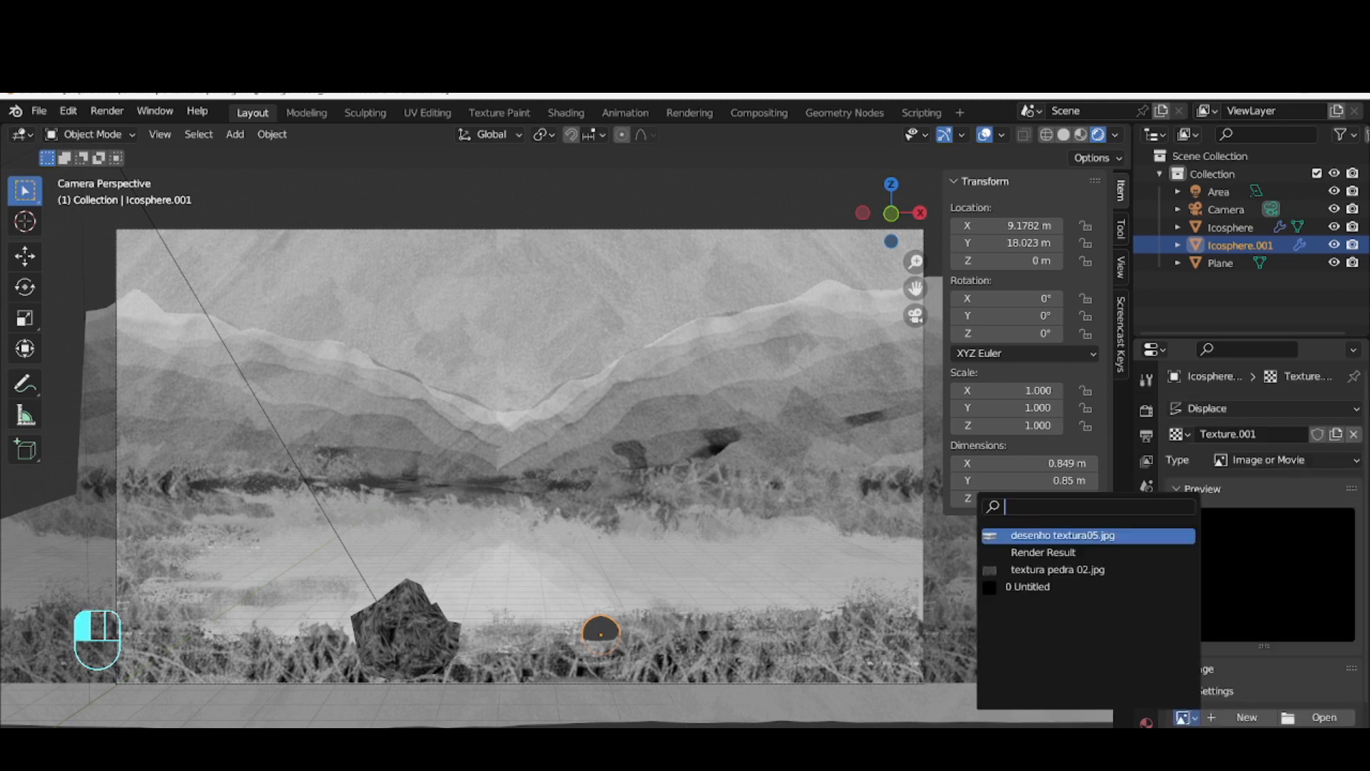
{"action": "left_click", "coordinate": [1098, 568]}
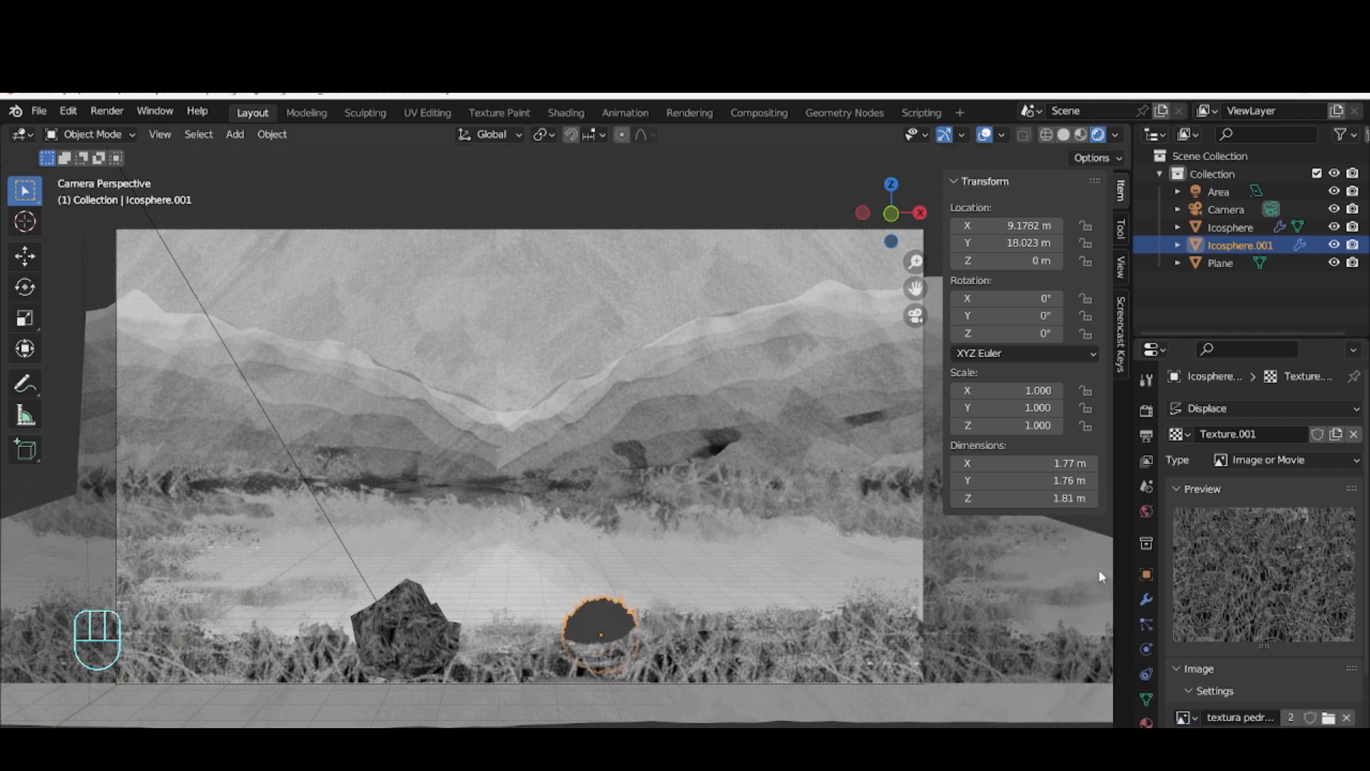
{"action": "left_click", "coordinate": [1185, 717]}
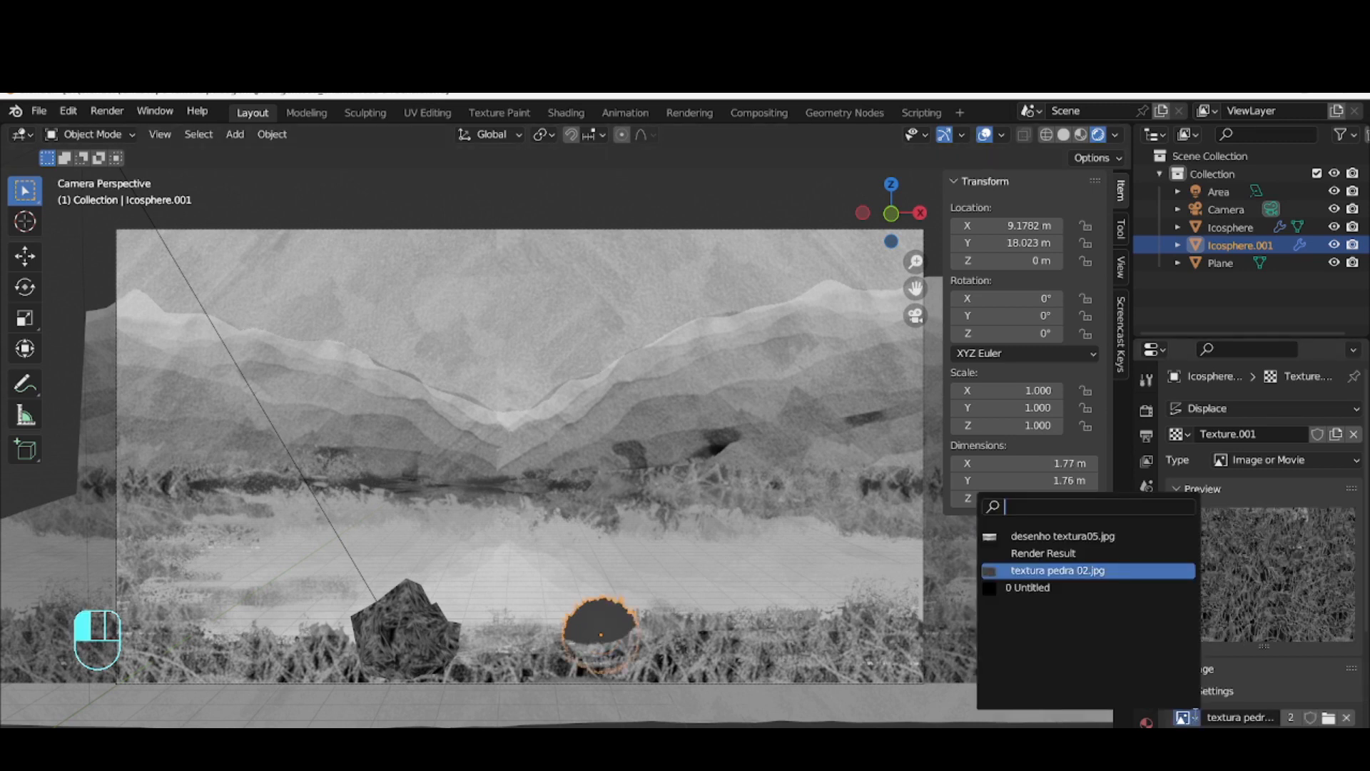
{"action": "left_click", "coordinate": [1190, 716]}
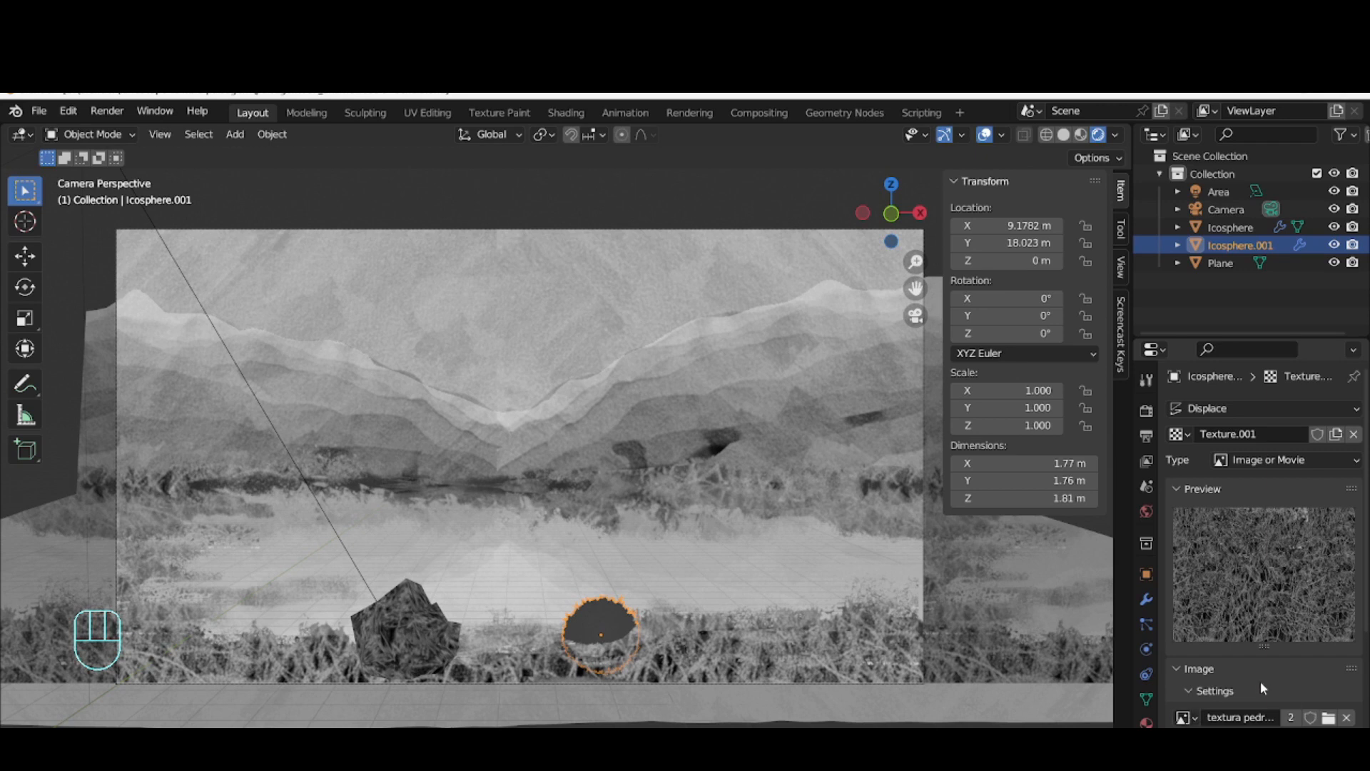
Remove the image texture from the Displace modifier and create a new texture of type Voronoi in its place
{"action": "left_click", "coordinate": [1178, 435]}
{"action": "left_click", "coordinate": [1181, 436]}
{"action": "scroll", "coordinate": [1221, 682], "scroll_direction": "down", "scroll_amount": 1}
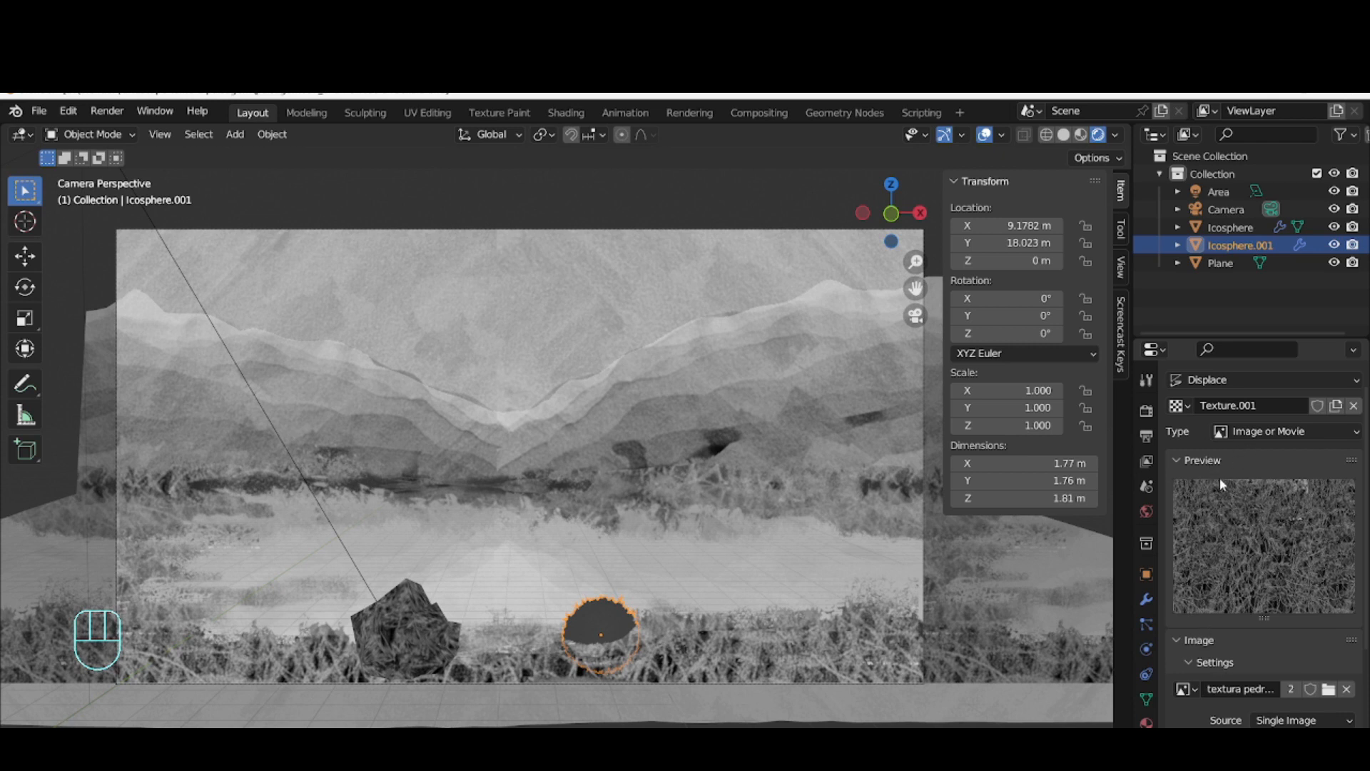
{"action": "left_click", "coordinate": [1353, 405]}
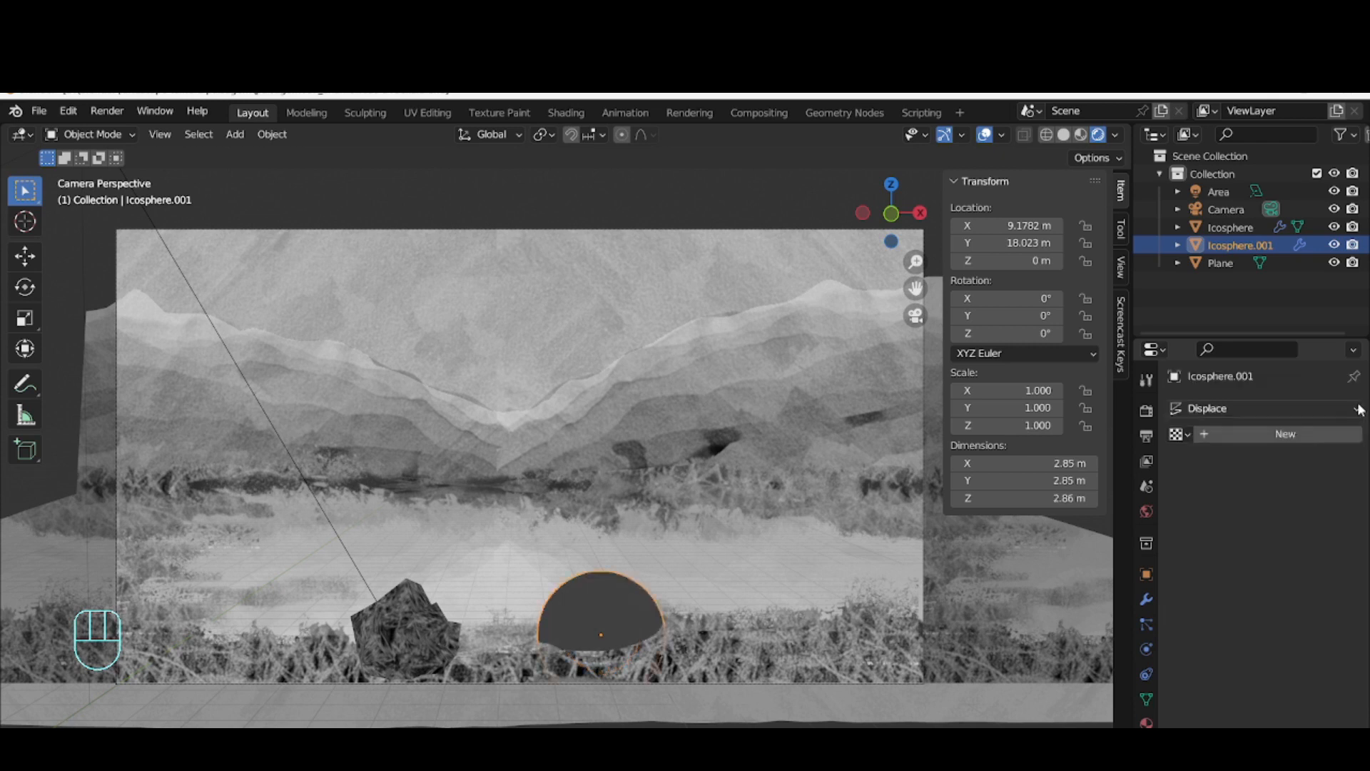
{"action": "left_click", "coordinate": [1277, 435]}
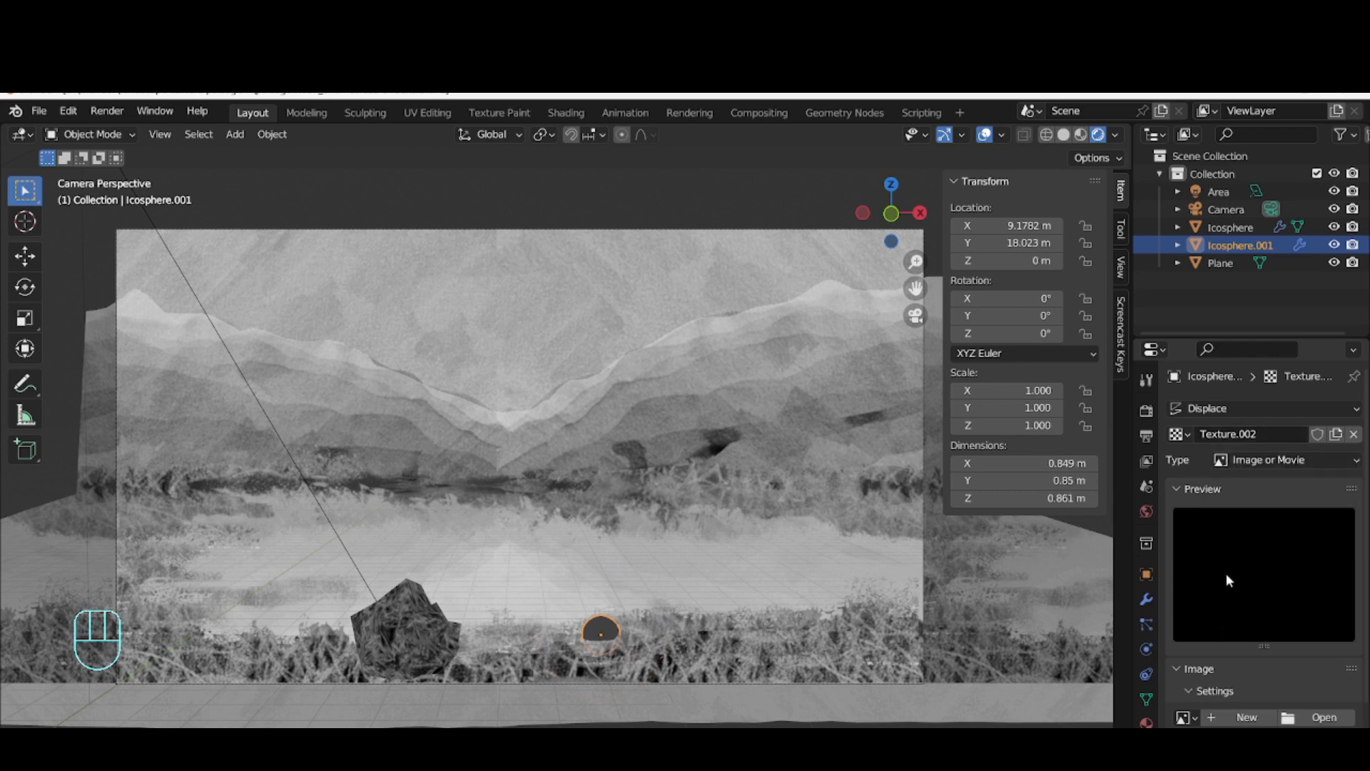
{"action": "left_click", "coordinate": [1243, 462]}
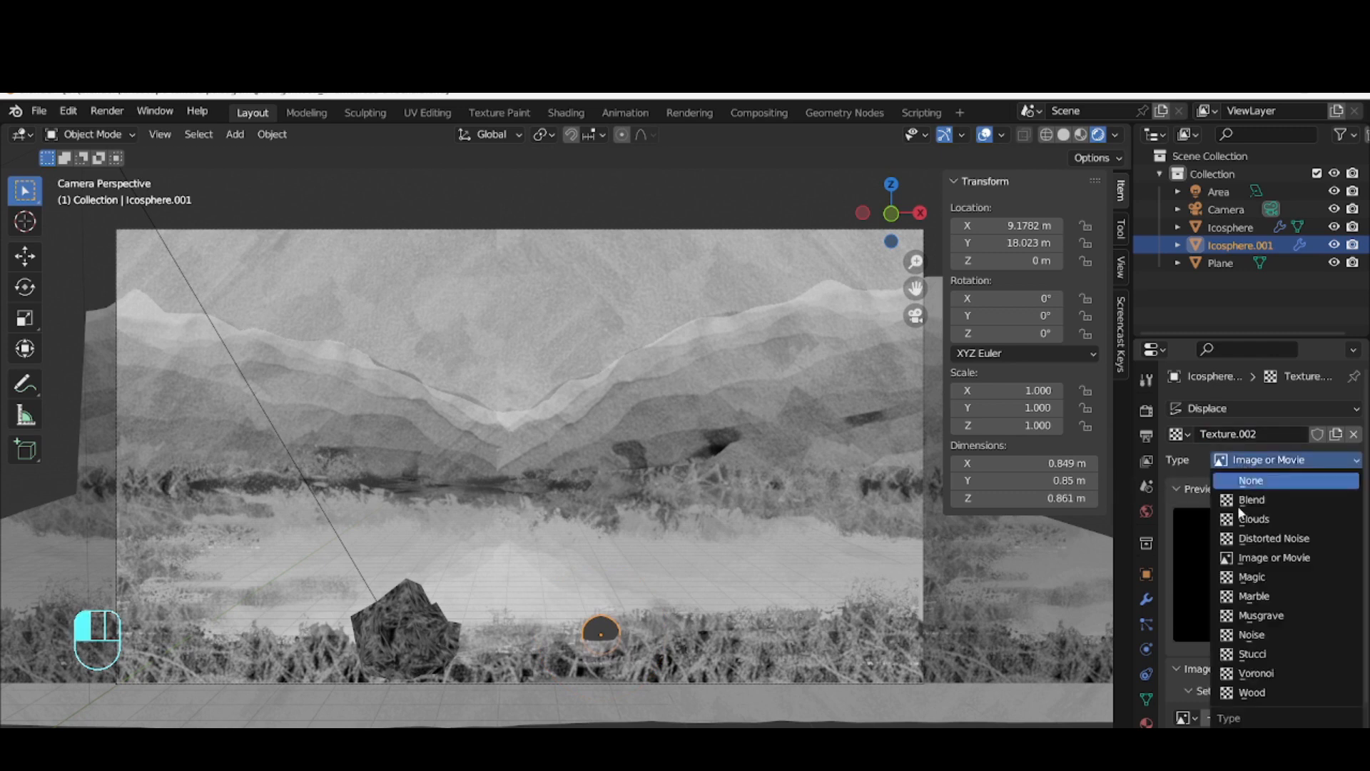
{"action": "left_click", "coordinate": [1257, 672]}
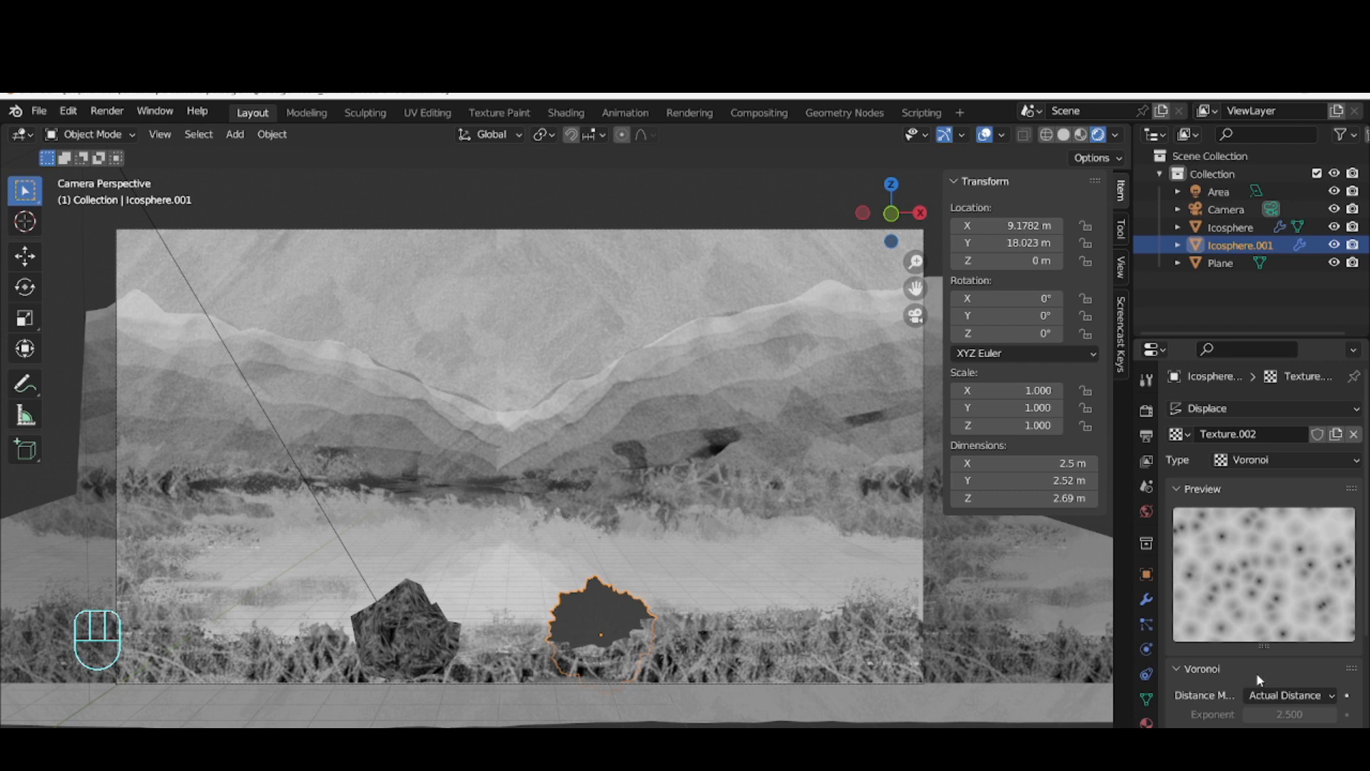
Set the Voronoi texture's intensity to 1.500, size to 0.71 and nabla to 0.05, and switch the viewport to Solid shading
{"action": "scroll", "coordinate": [1274, 717], "scroll_direction": "down", "scroll_amount": 5}
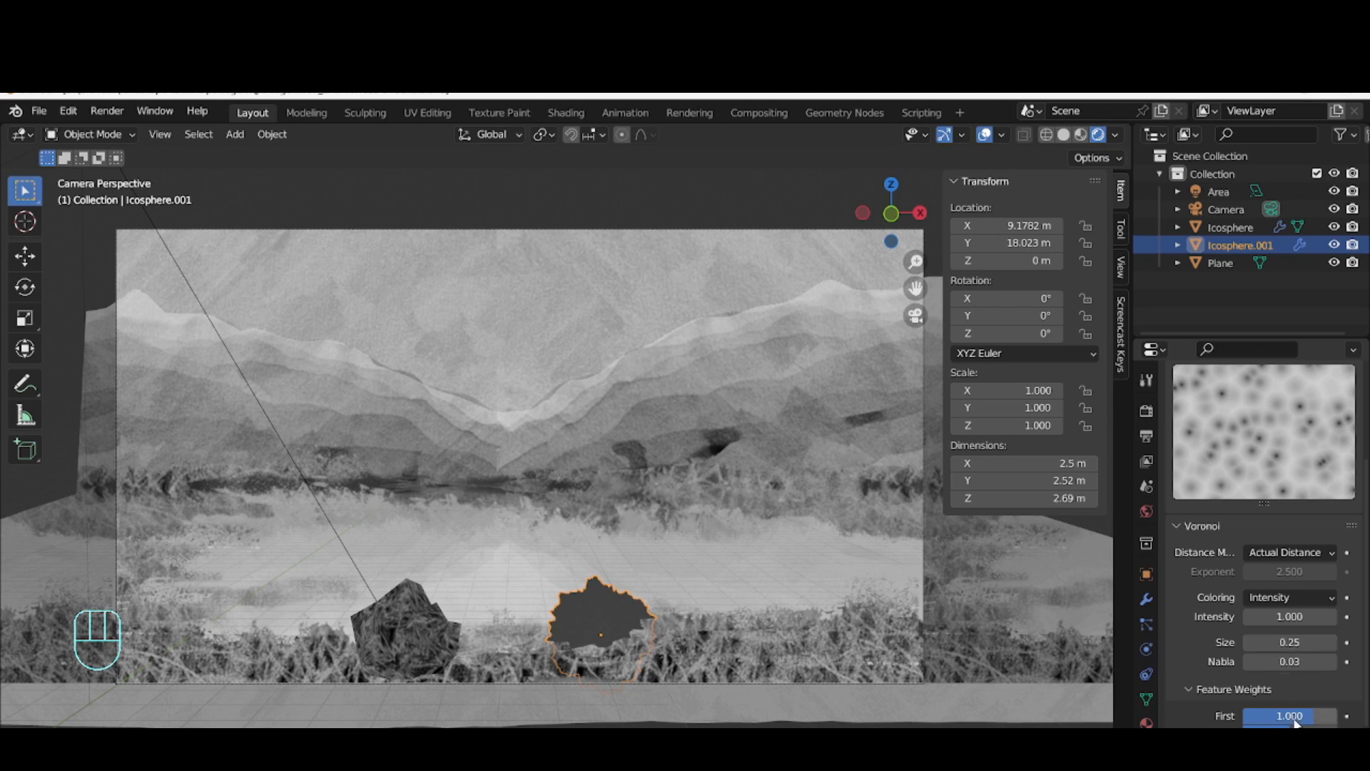
{"action": "scroll", "coordinate": [1295, 722], "scroll_direction": "down", "scroll_amount": 1}
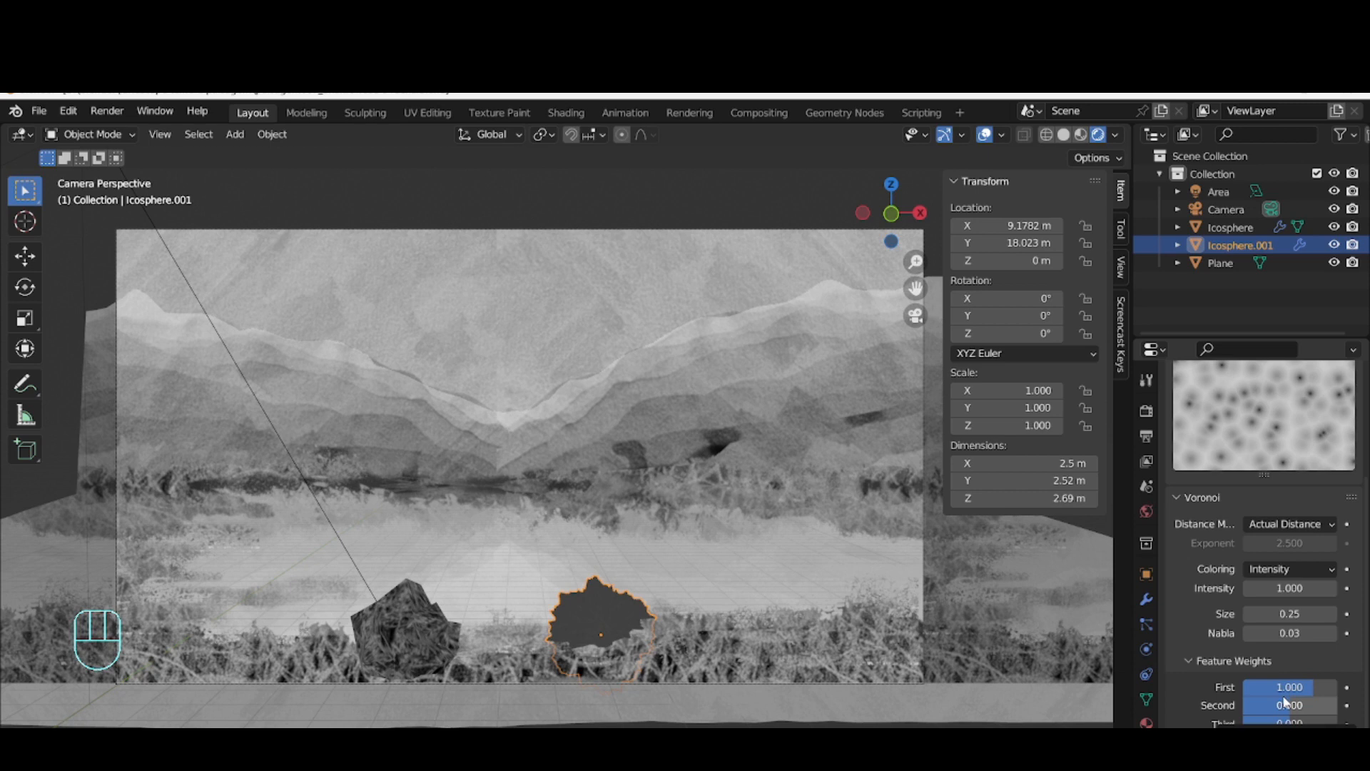
{"action": "left_click_drag", "start_coordinate": [1317, 614], "coordinate": [1085, 609]}
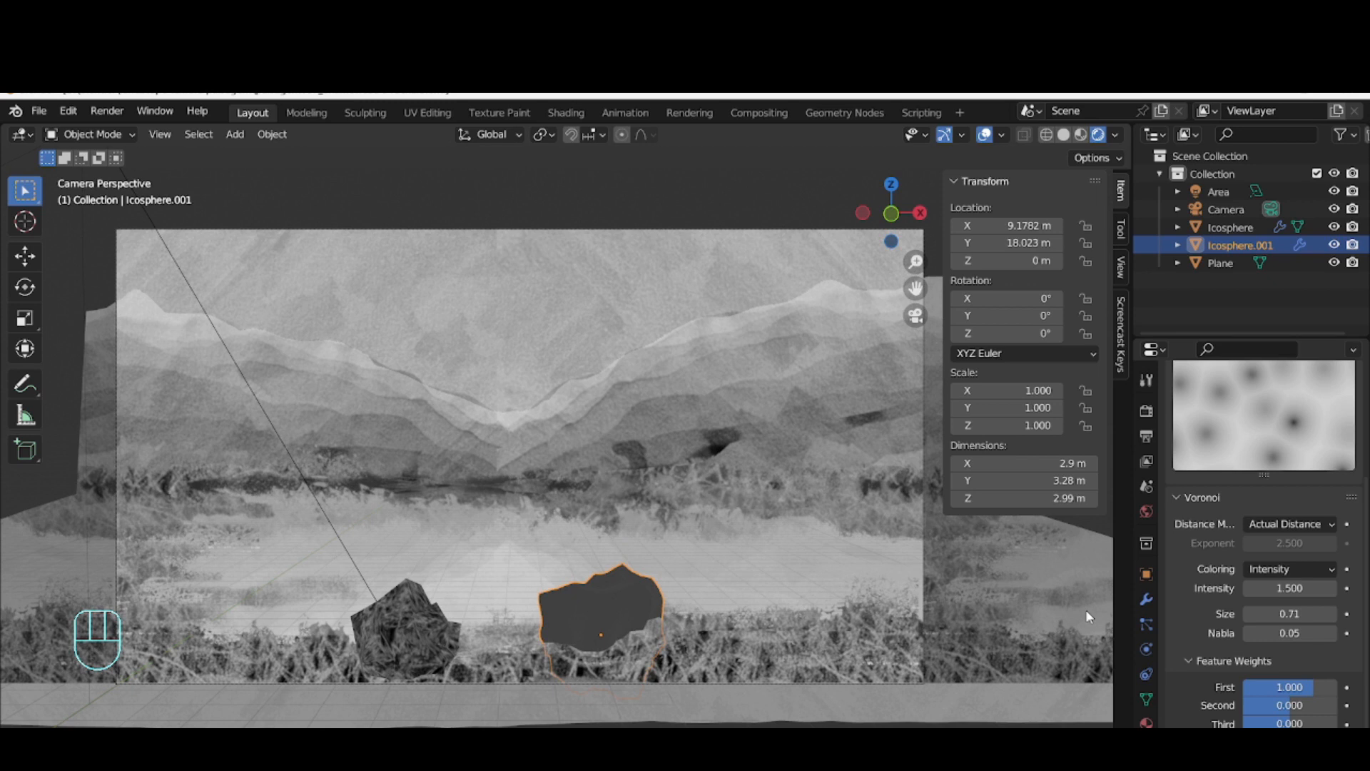
{"action": "left_click", "coordinate": [1063, 134]}
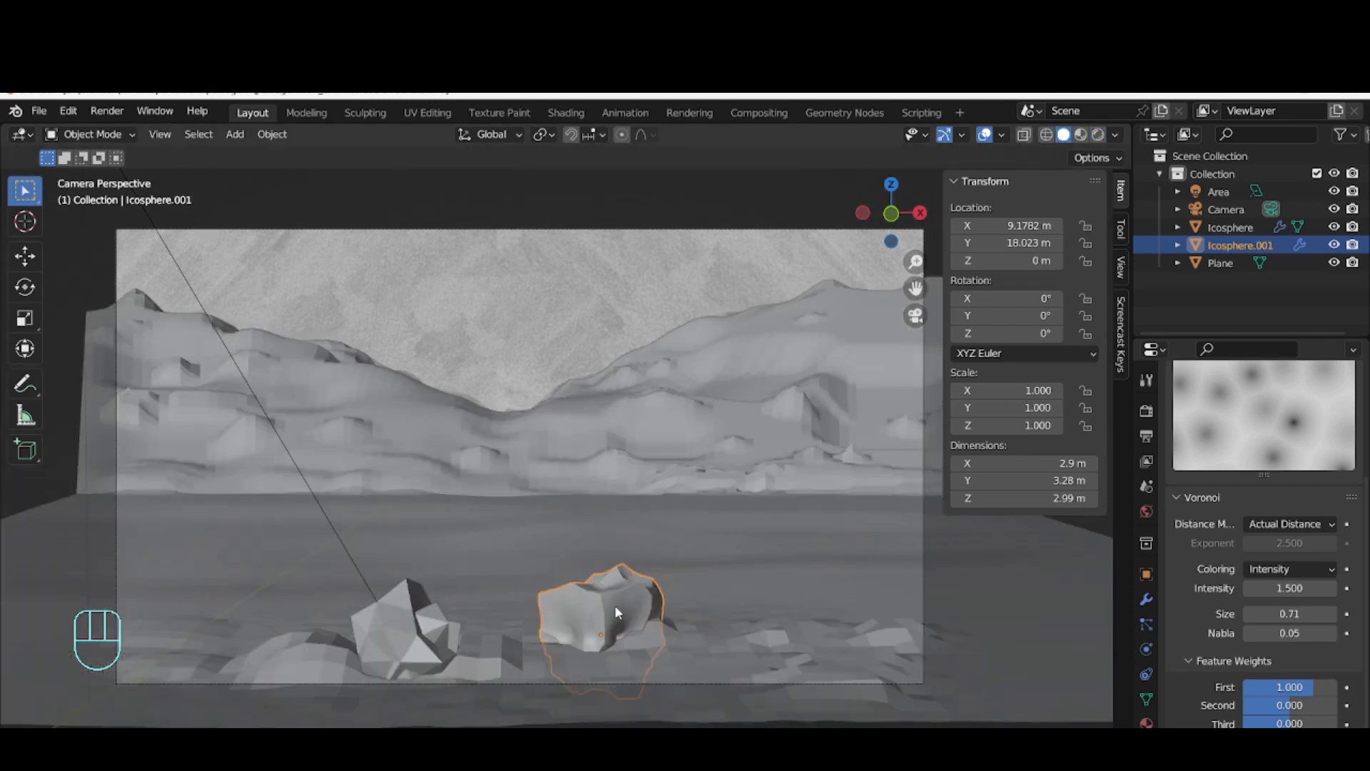
Raise the displaced ico sphere about 1.22 m along the Z axis
{"action": "key", "text": "g"}
{"action": "key", "text": "z"}
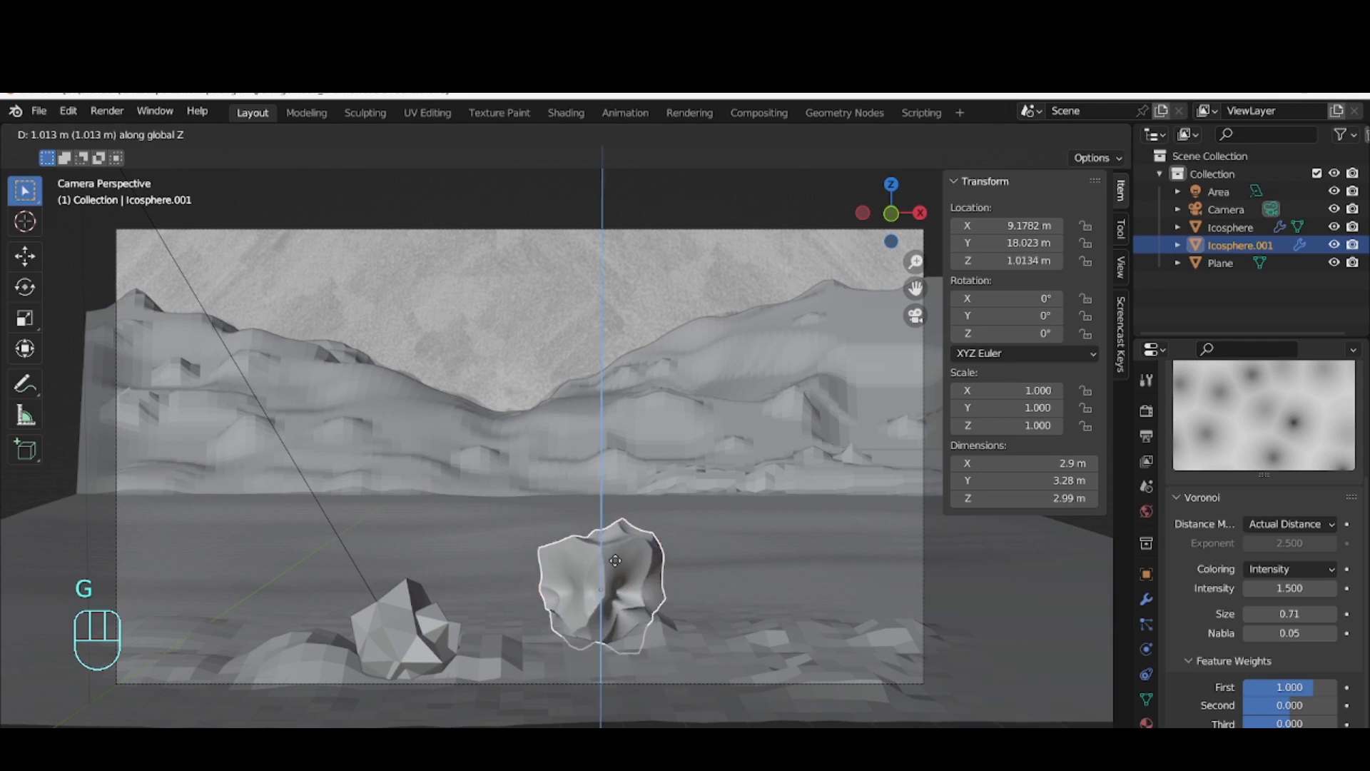
{"action": "left_click", "coordinate": [615, 550]}
Adjust the Voronoi texture to a size of 0.90 and an intensity of 1.100
{"action": "mouse_move", "coordinate": [1277, 614]}
{"action": "left_mouse_down"}
{"action": "mouse_move", "coordinate": [1277, 589]}
{"action": "mouse_move", "coordinate": [1299, 589]}
{"action": "mouse_move", "coordinate": [1270, 590]}
{"action": "mouse_move", "coordinate": [1288, 611]}
{"action": "left_mouse_up"}
{"action": "left_click", "coordinate": [1288, 571]}
{"action": "left_click", "coordinate": [1283, 588]}
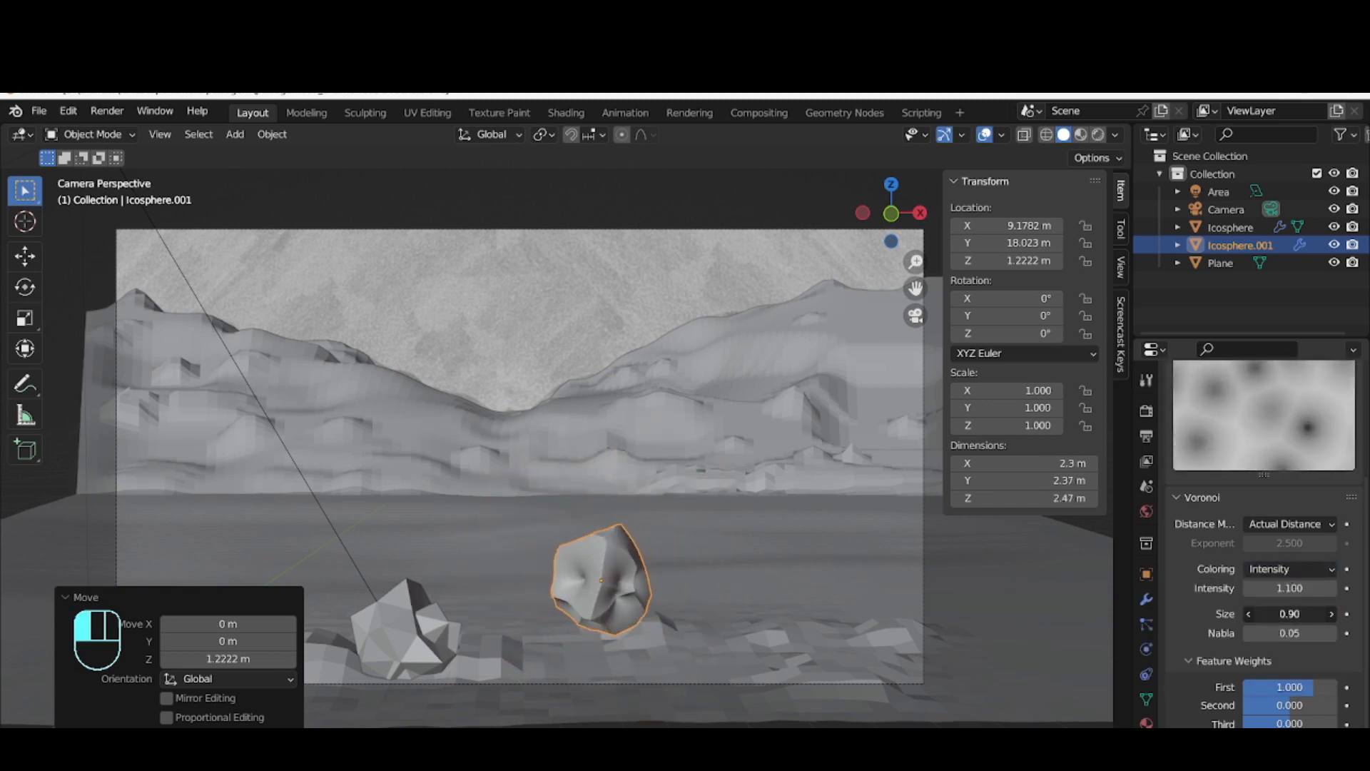
Try Position coloring on the Voronoi texture, and return the coloring to Intensity
{"action": "left_click", "coordinate": [1287, 569]}
{"action": "left_click", "coordinate": [1256, 607]}
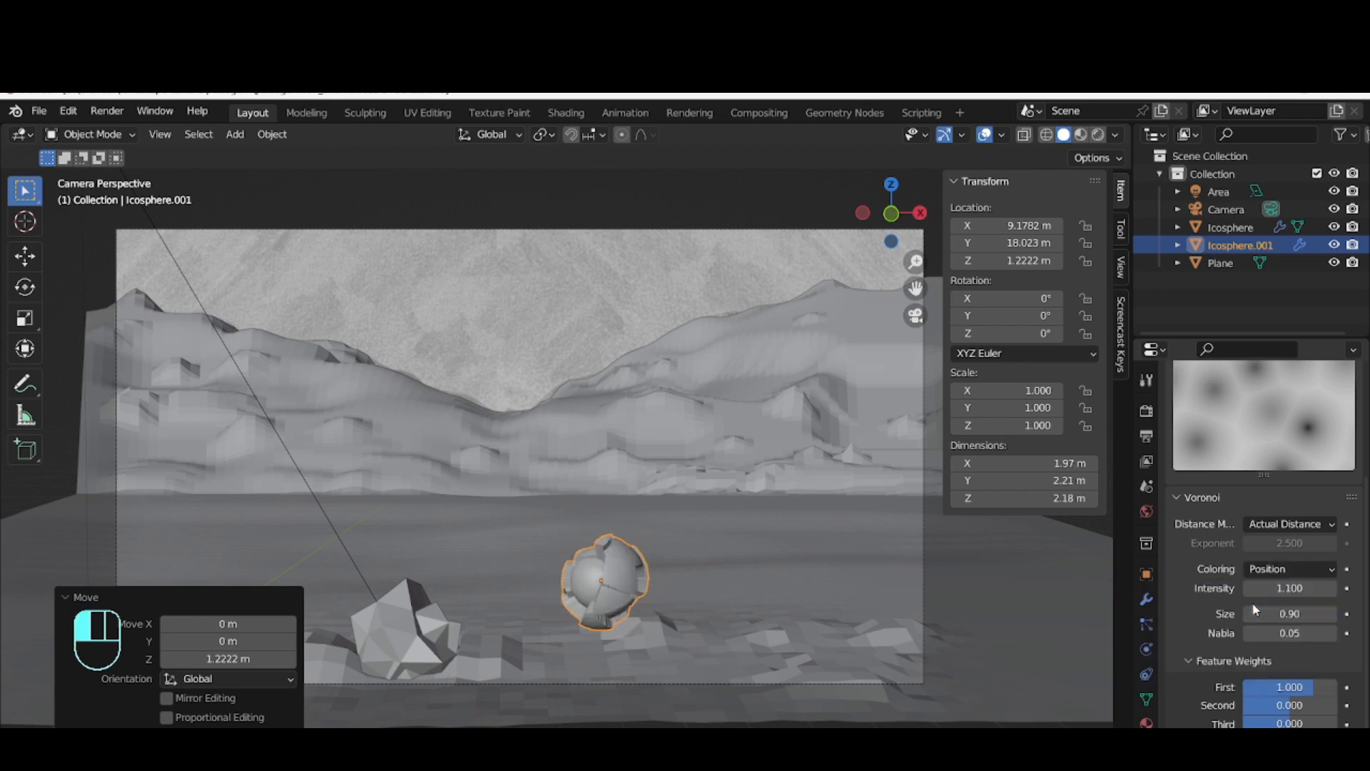
{"action": "left_click", "coordinate": [1280, 569]}
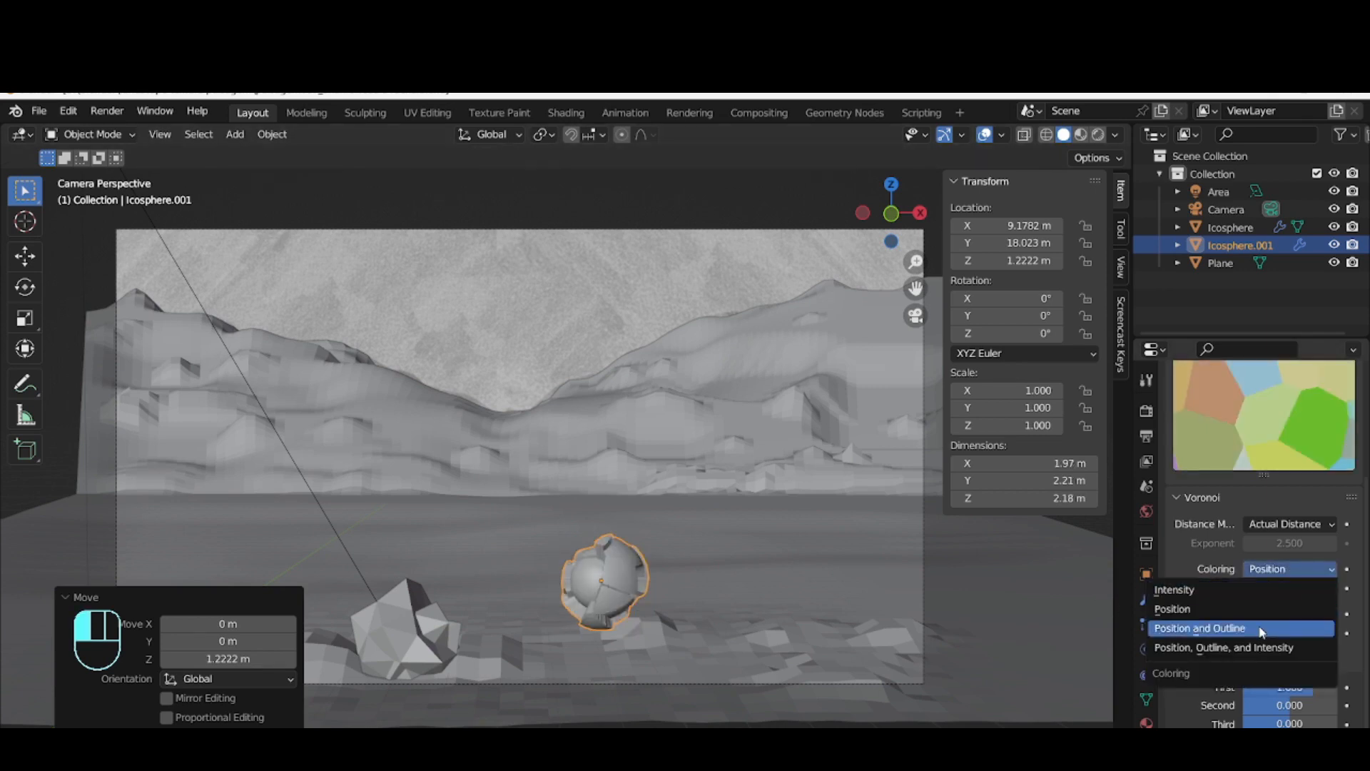
{"action": "left_click", "coordinate": [1267, 590]}
Set the Voronoi nabla to 0.00, size to 1.03, intensity to 1.500, and the First and Second feature weights to 0.701 and 1.343
{"action": "left_click_drag", "start_coordinate": [1288, 633], "coordinate": [1325, 614]}
{"action": "left_click_drag", "start_coordinate": [1274, 704], "coordinate": [1305, 704]}
{"action": "left_click_drag", "start_coordinate": [1289, 588], "coordinate": [1277, 614]}
{"action": "mouse_move", "coordinate": [1304, 687]}
{"action": "left_mouse_down"}
{"action": "mouse_move", "coordinate": [1327, 687]}
{"action": "mouse_move", "coordinate": [1297, 687]}
{"action": "mouse_move", "coordinate": [1320, 705]}
{"action": "left_mouse_up"}
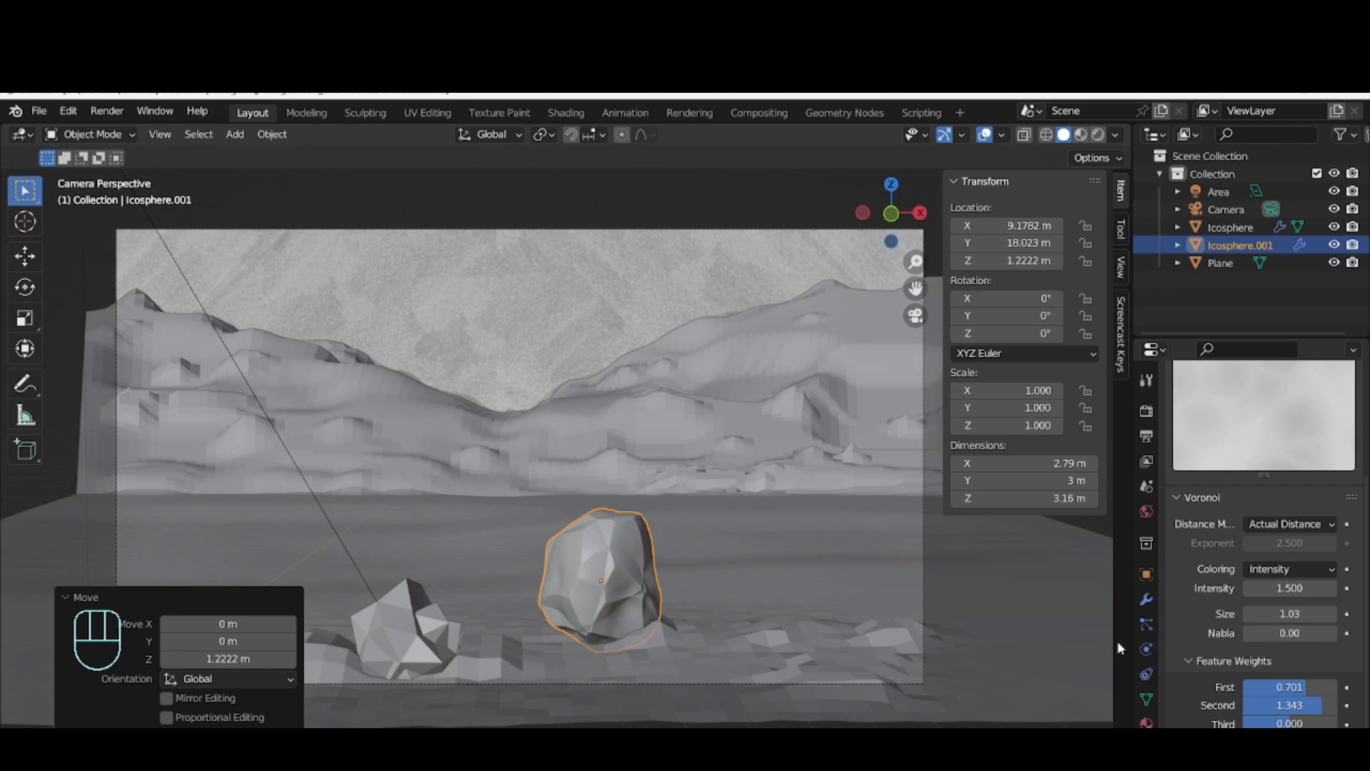
Apply Shade Smooth to the displaced ico sphere
{"action": "right_click", "coordinate": [610, 565]}
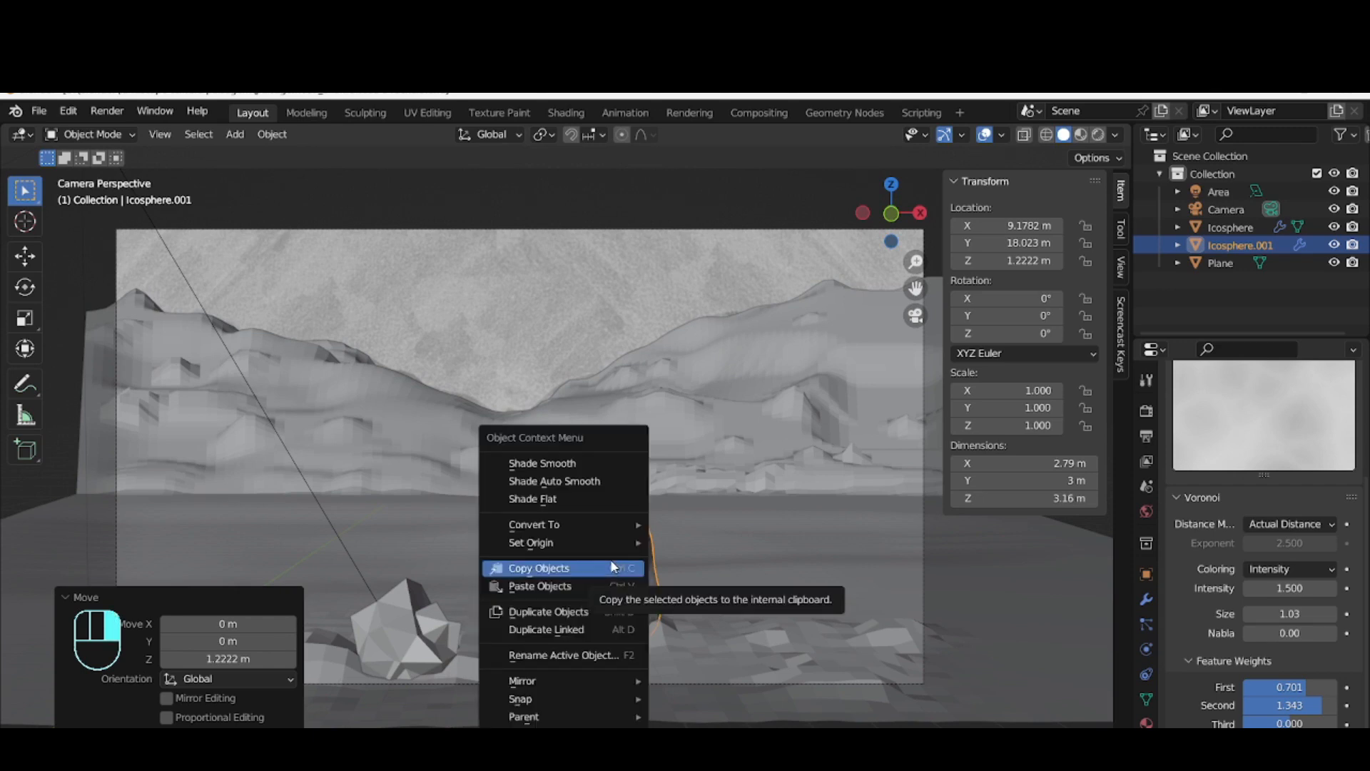
{"action": "left_click", "coordinate": [539, 462]}
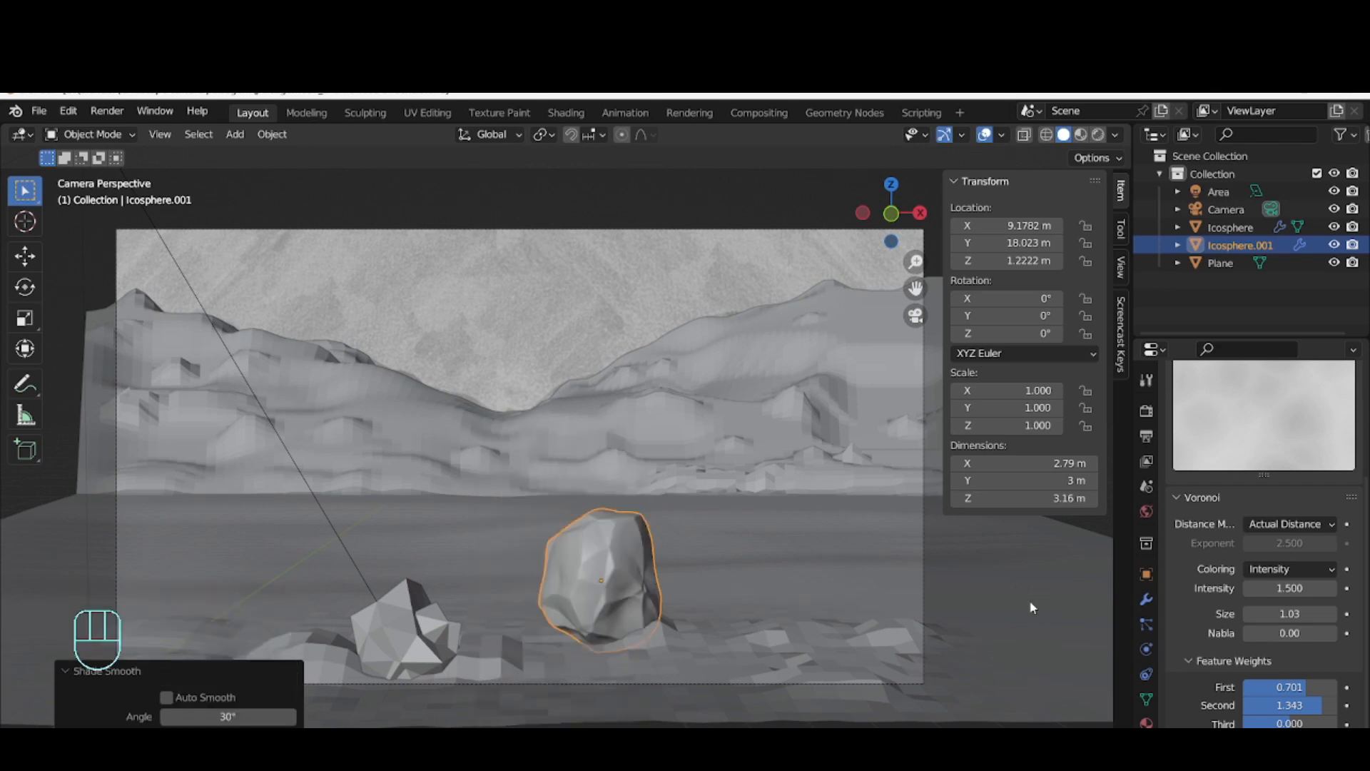
Return to the ico sphere's modifier settings and set the Displace texture coordinates to Global
{"action": "scroll", "coordinate": [1242, 631], "scroll_direction": "down", "scroll_amount": 2}
{"action": "left_click", "coordinate": [1172, 438]}
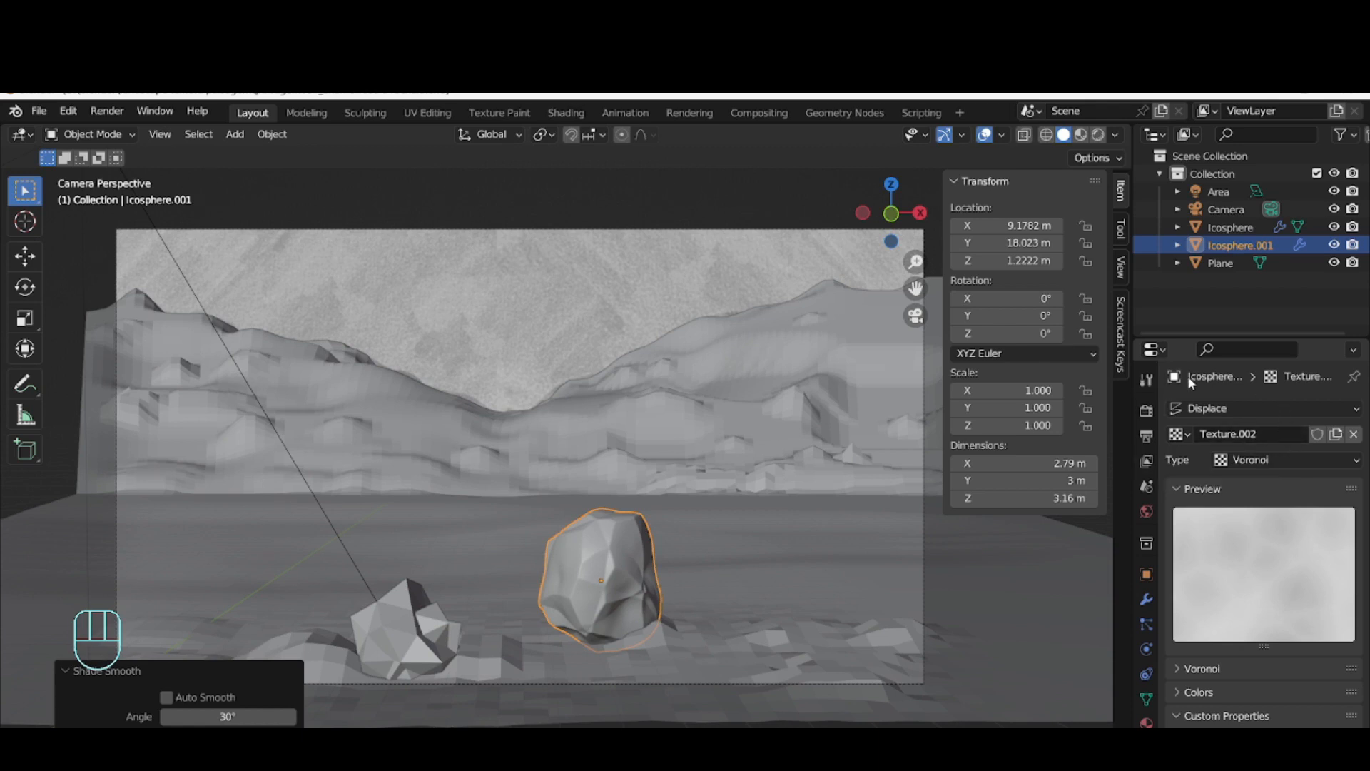
{"action": "left_click", "coordinate": [1146, 599]}
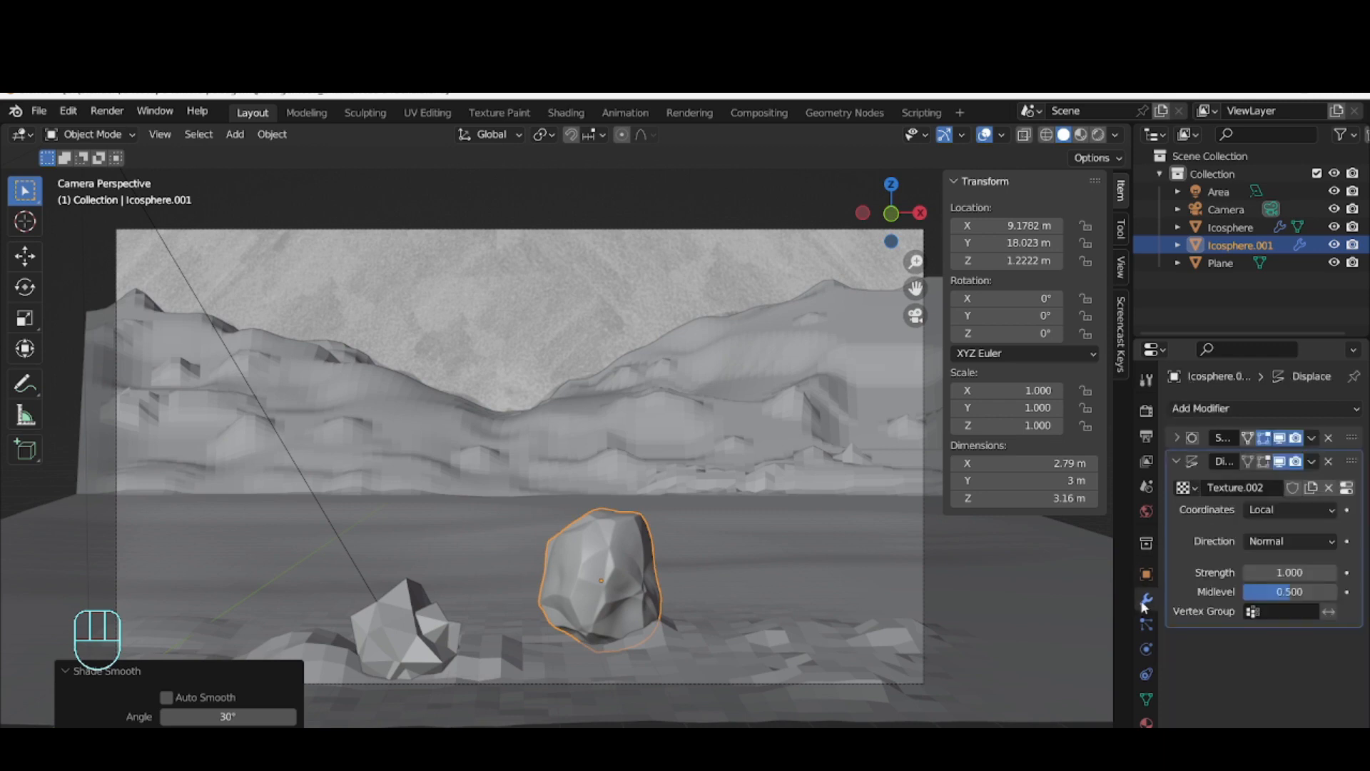
{"action": "left_click", "coordinate": [634, 525]}
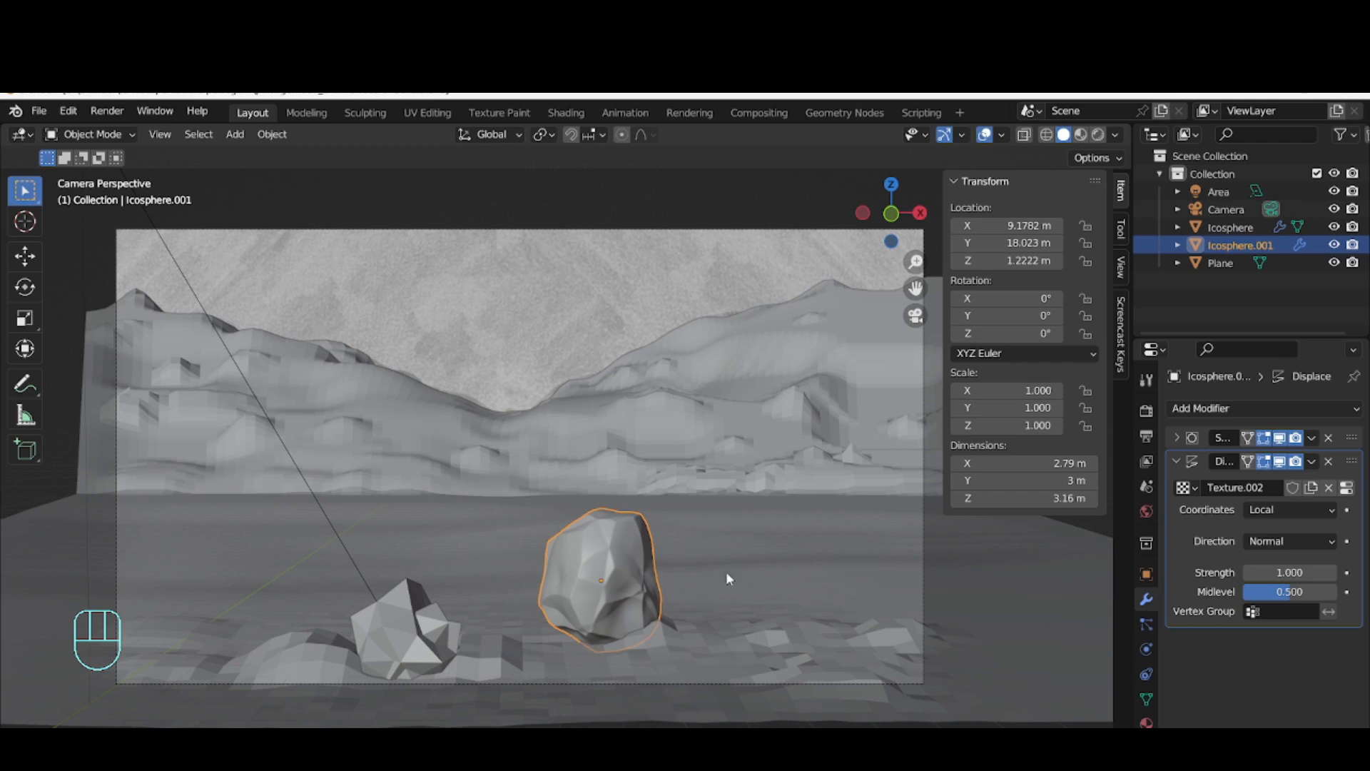
{"action": "left_click", "coordinate": [1256, 510]}
{"action": "left_click", "coordinate": [1251, 548]}
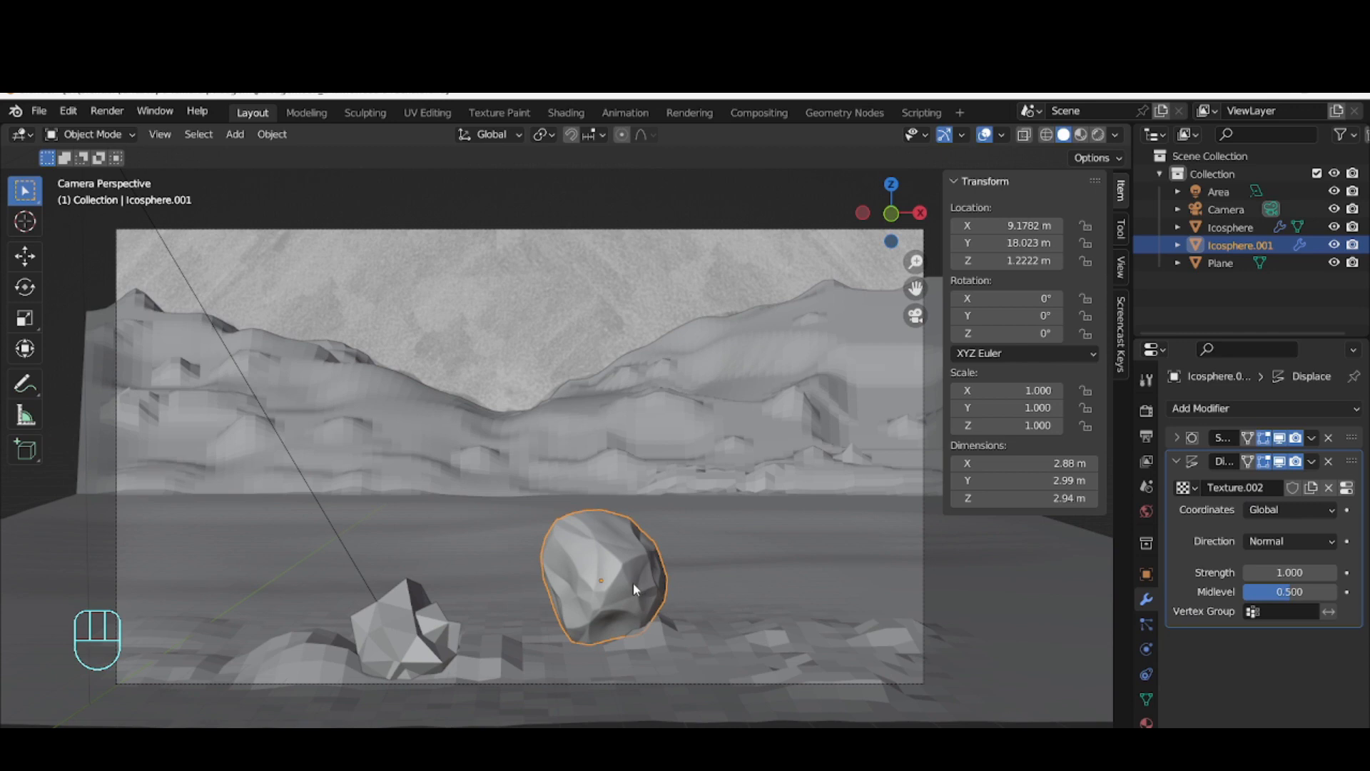
Move the globally displaced ico sphere rock along the Y axis to about Y 17.61 m
{"action": "key", "text": "g"}
{"action": "key", "text": "y"}
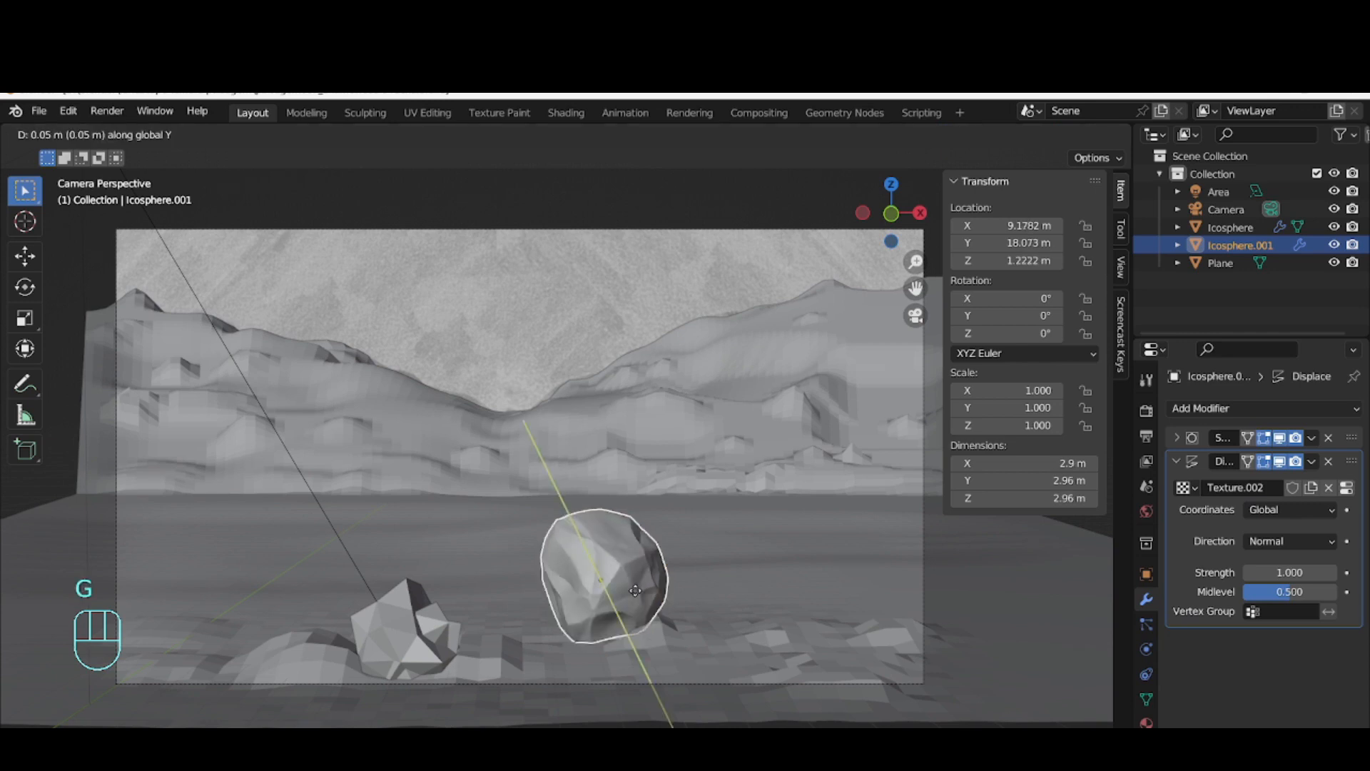
{"action": "left_click", "coordinate": [678, 571]}
{"action": "left_click", "coordinate": [614, 580]}
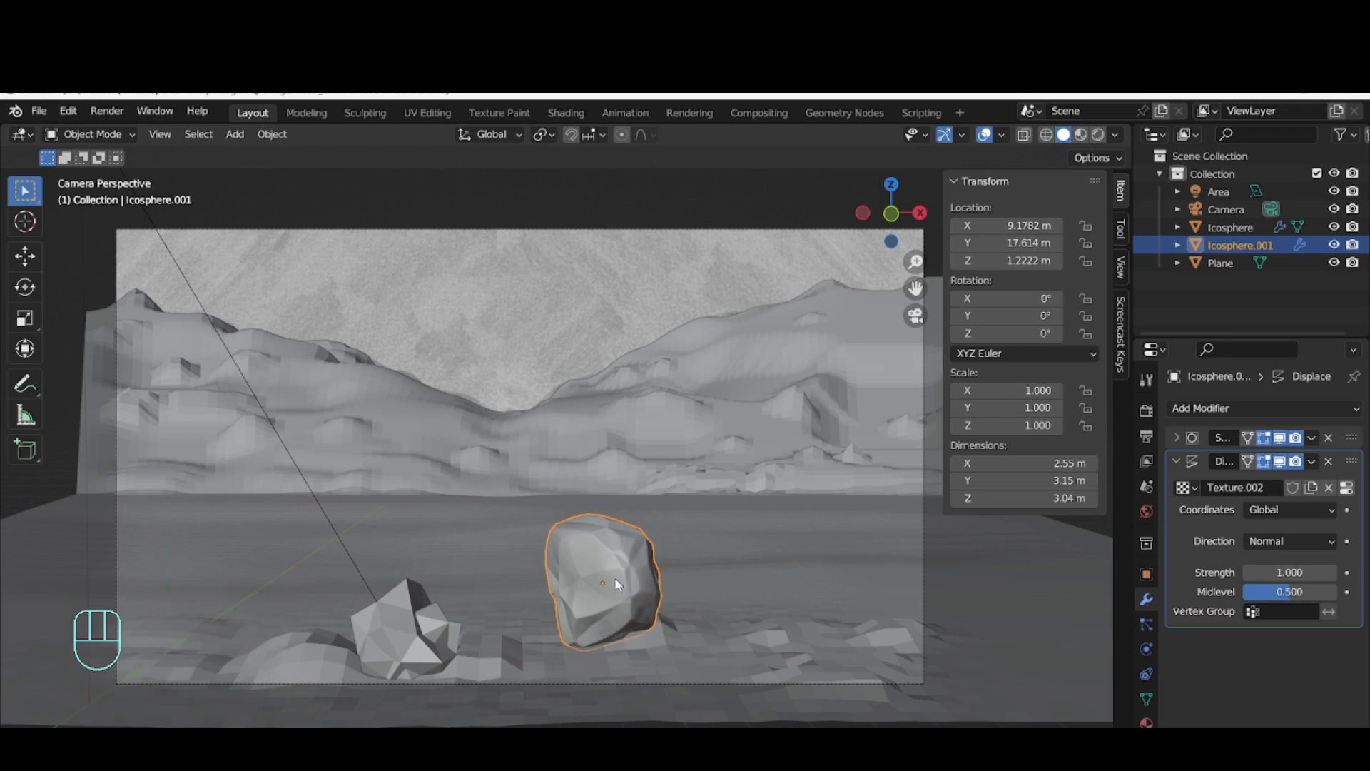
Duplicate the rock twice, placing one copy about 4.46 m away in X and the second about 1.43 m back and 0.61 m lower
{"action": "key", "text": "shift+d"}
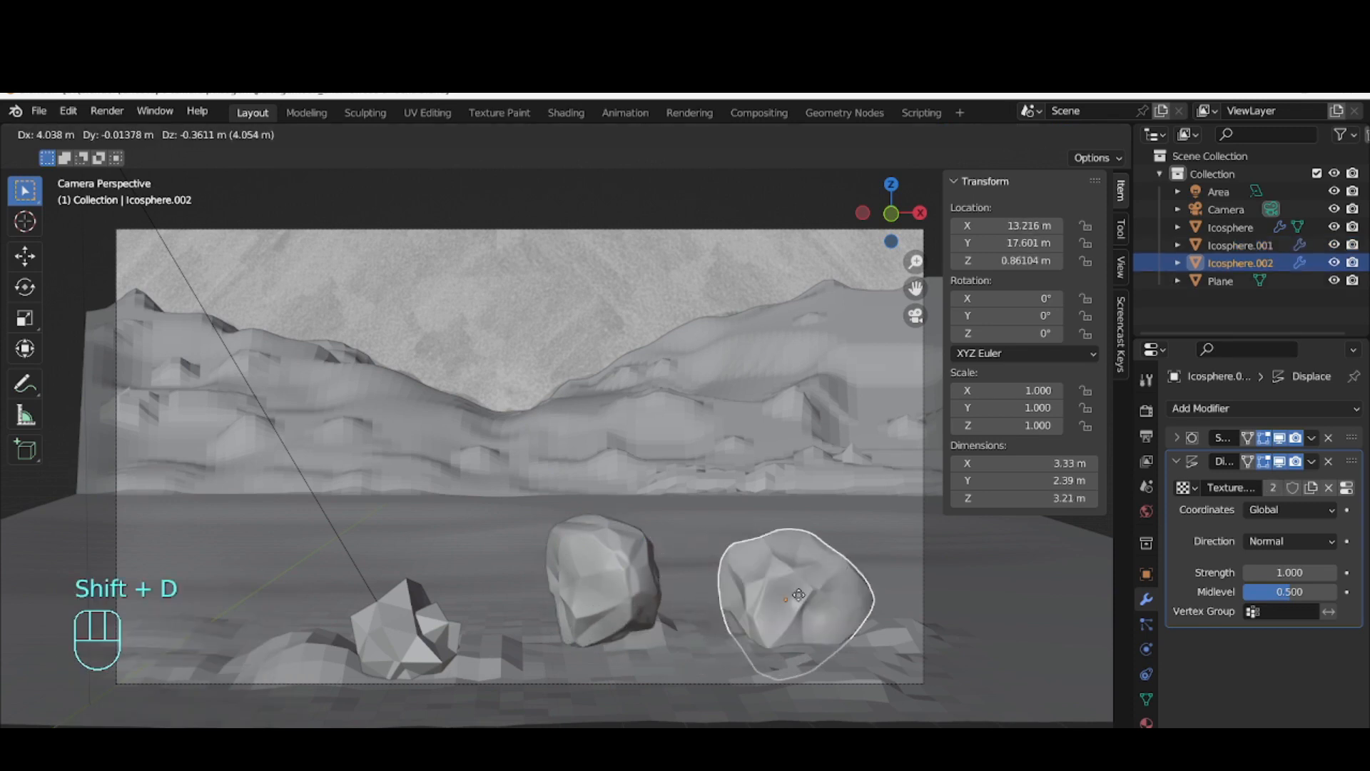
{"action": "left_click", "coordinate": [820, 594]}
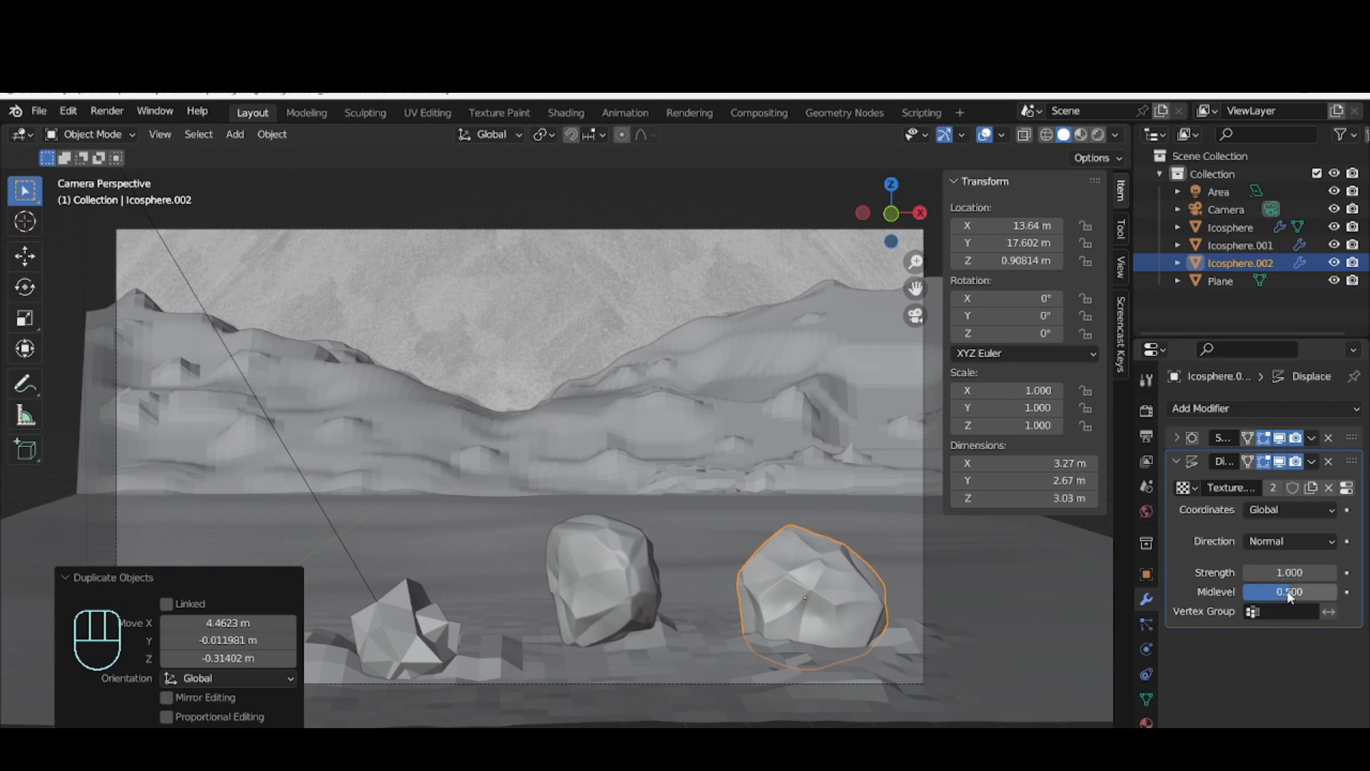
{"action": "left_click", "coordinate": [855, 580]}
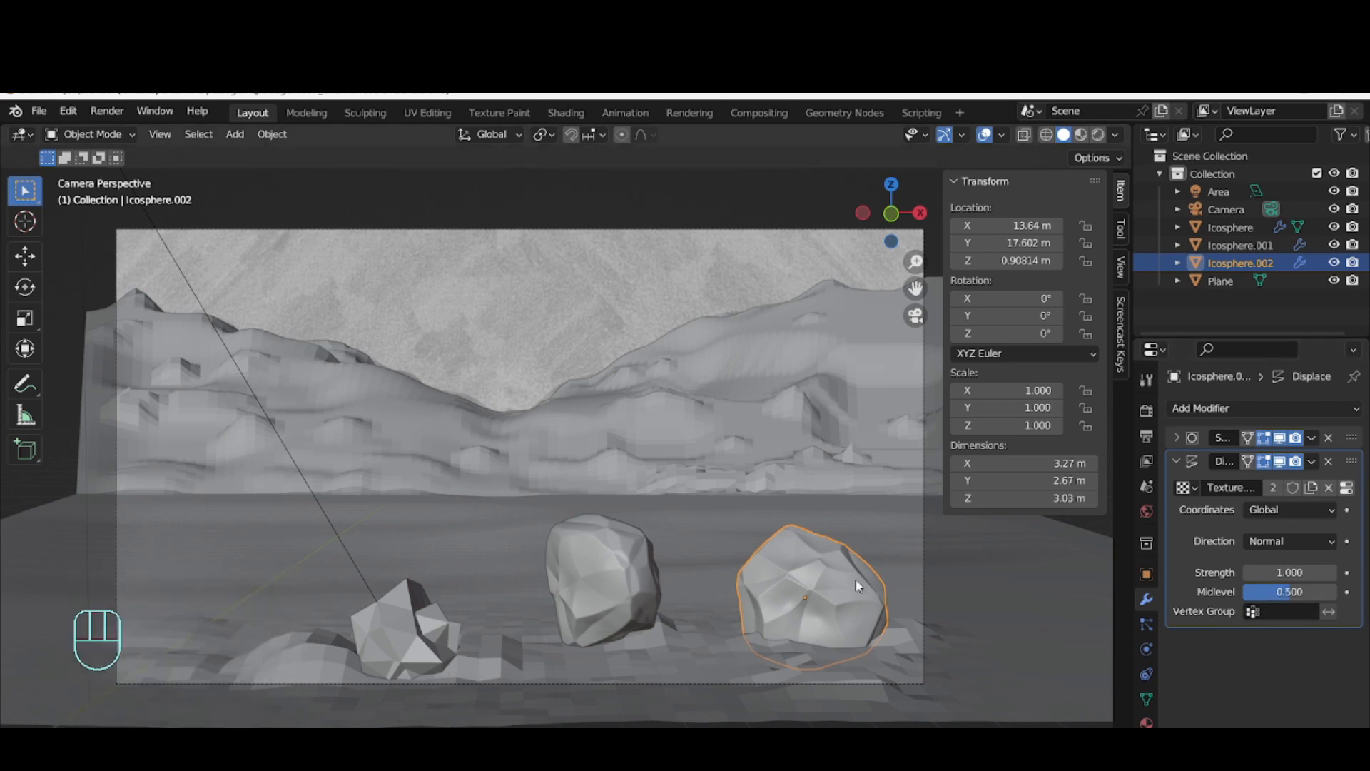
{"action": "key", "text": "shift+d"}
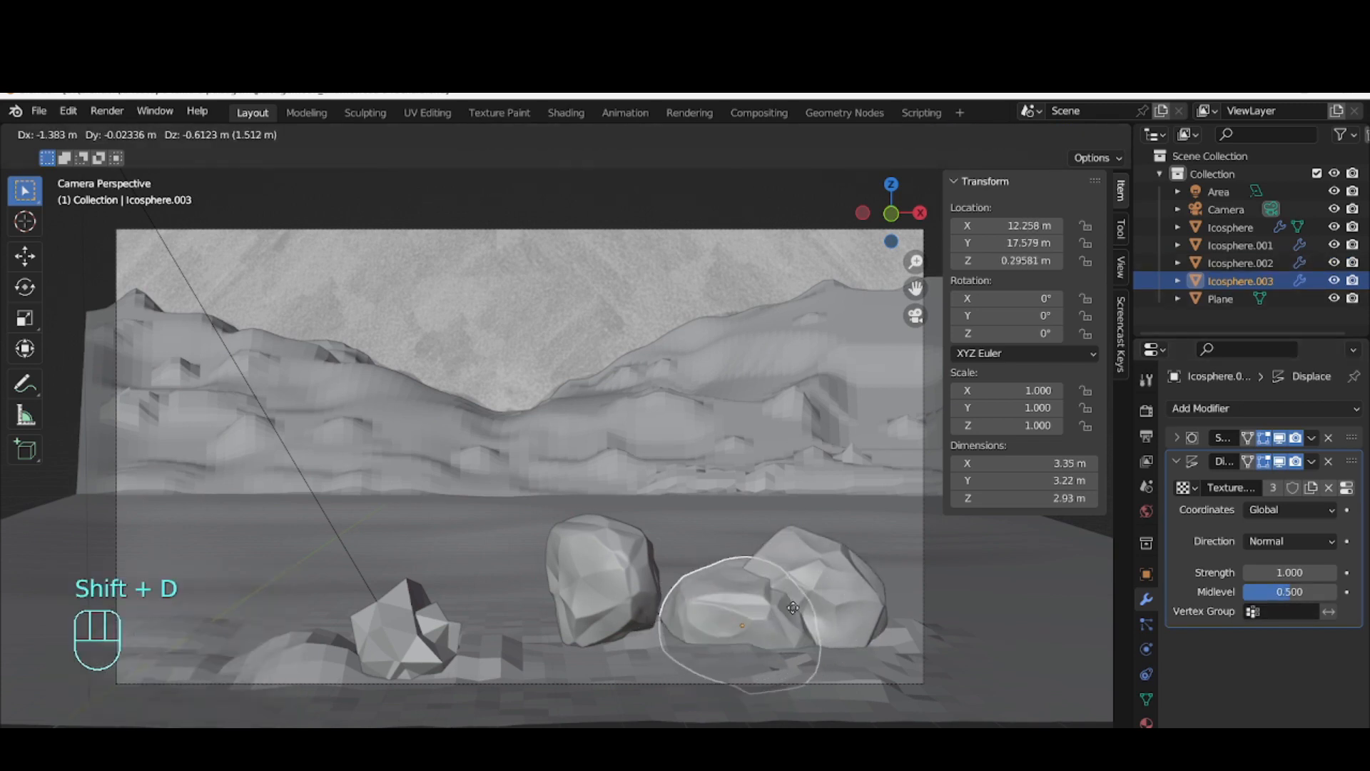
{"action": "left_click", "coordinate": [785, 611]}
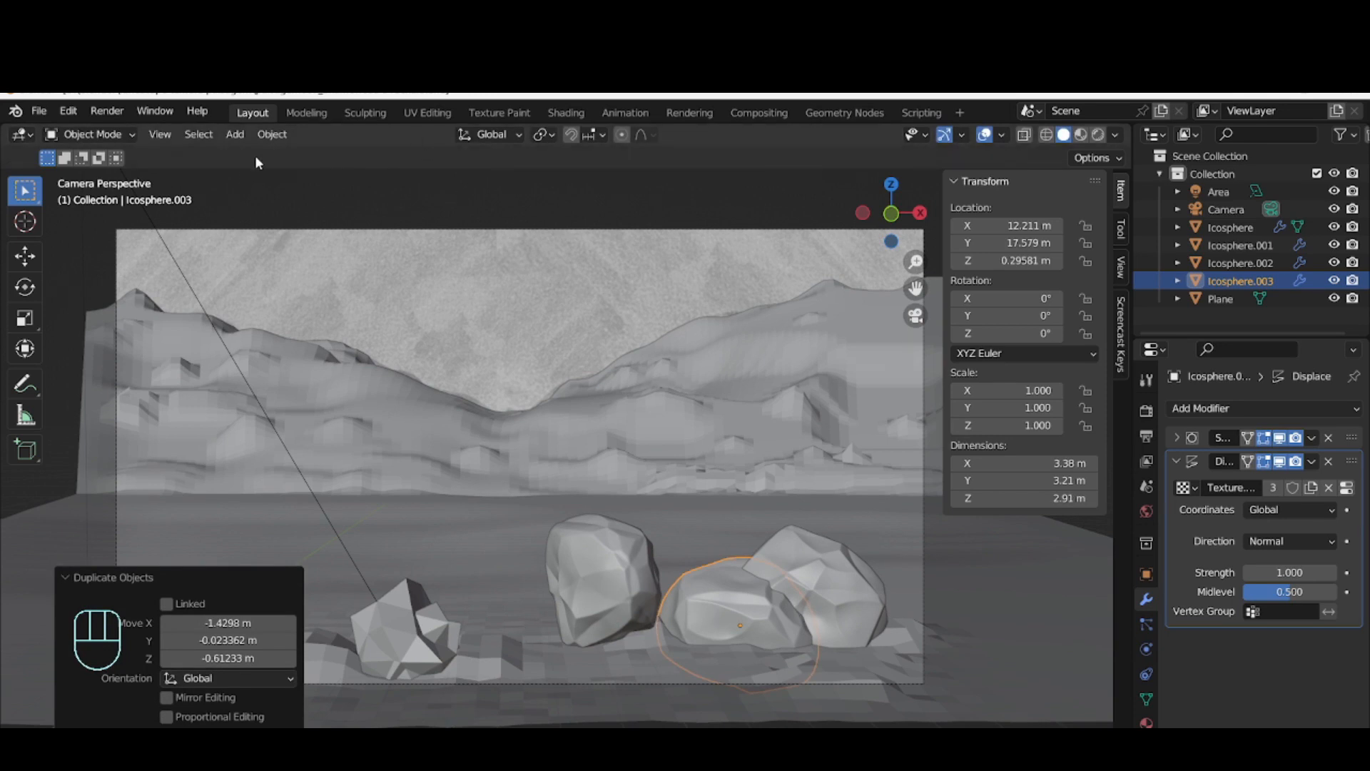
Apply the newest rock copy's location and move it about 0.29 m in negative X
{"action": "left_click", "coordinate": [262, 137]}
{"action": "left_click", "coordinate": [272, 134]}
{"action": "mouse_move", "coordinate": [400, 227]}
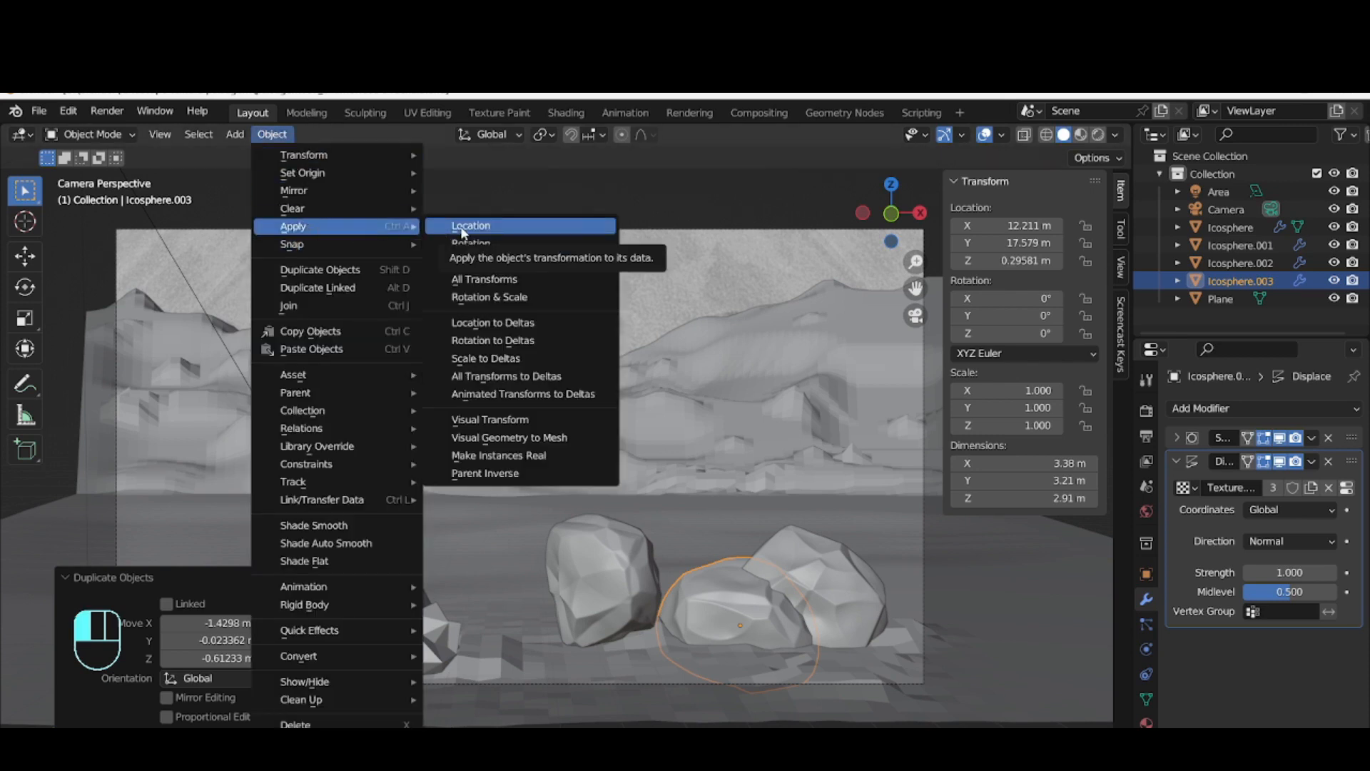
{"action": "left_click", "coordinate": [709, 615]}
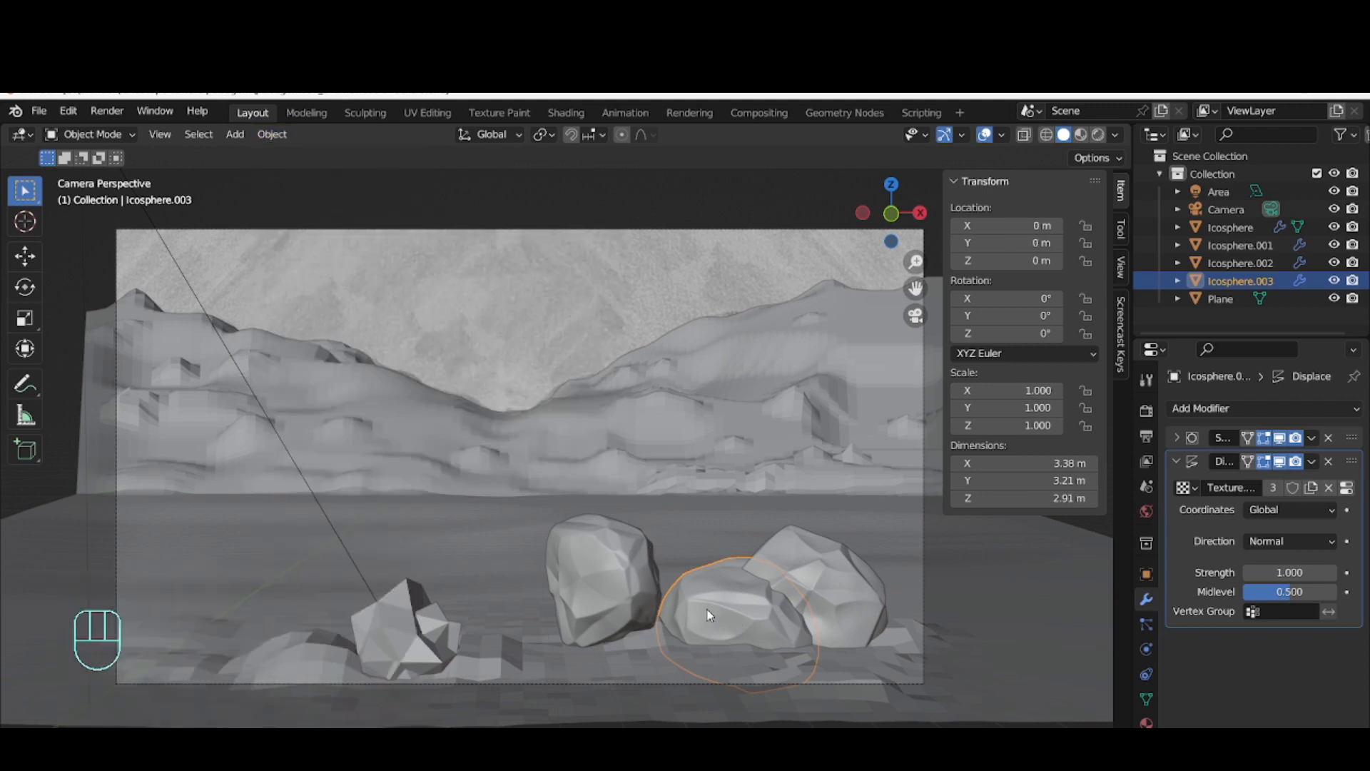
{"action": "key", "text": "g"}
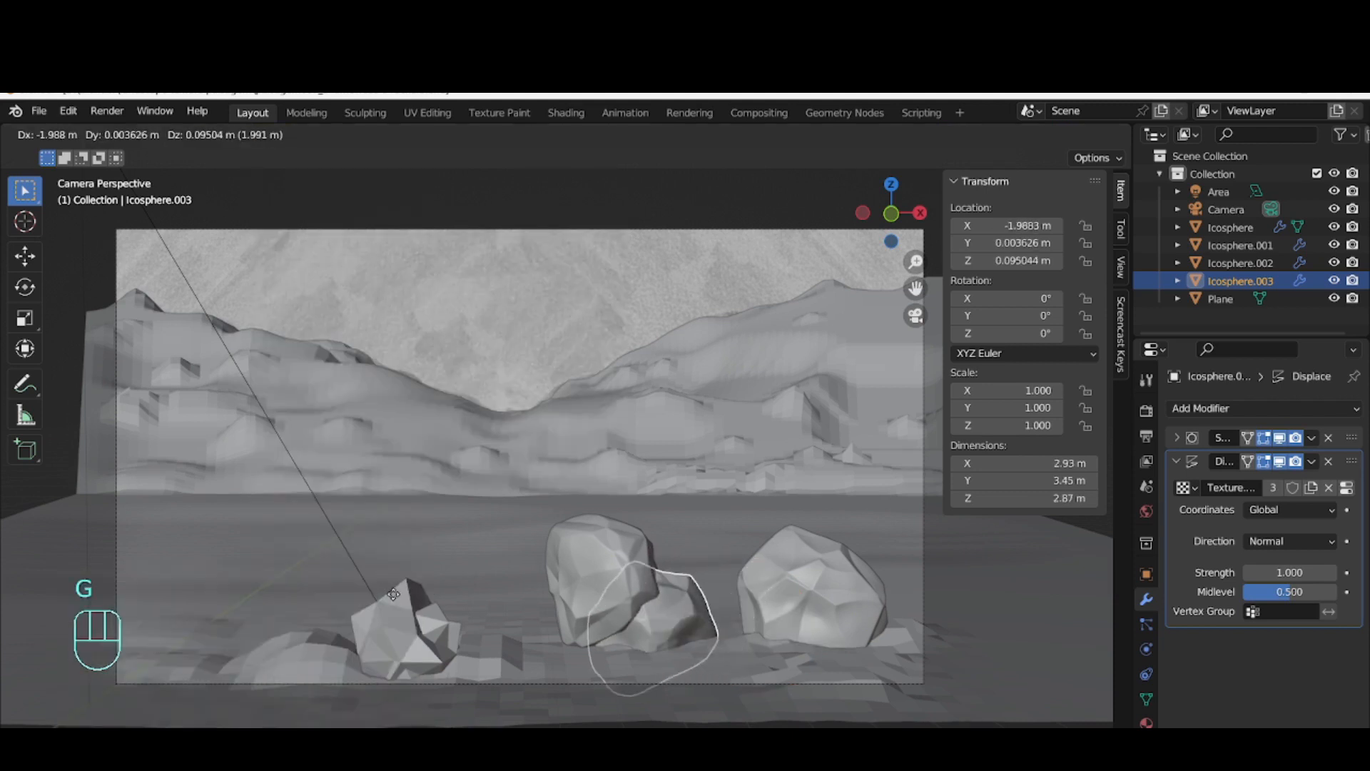
{"action": "left_click", "coordinate": [659, 606]}
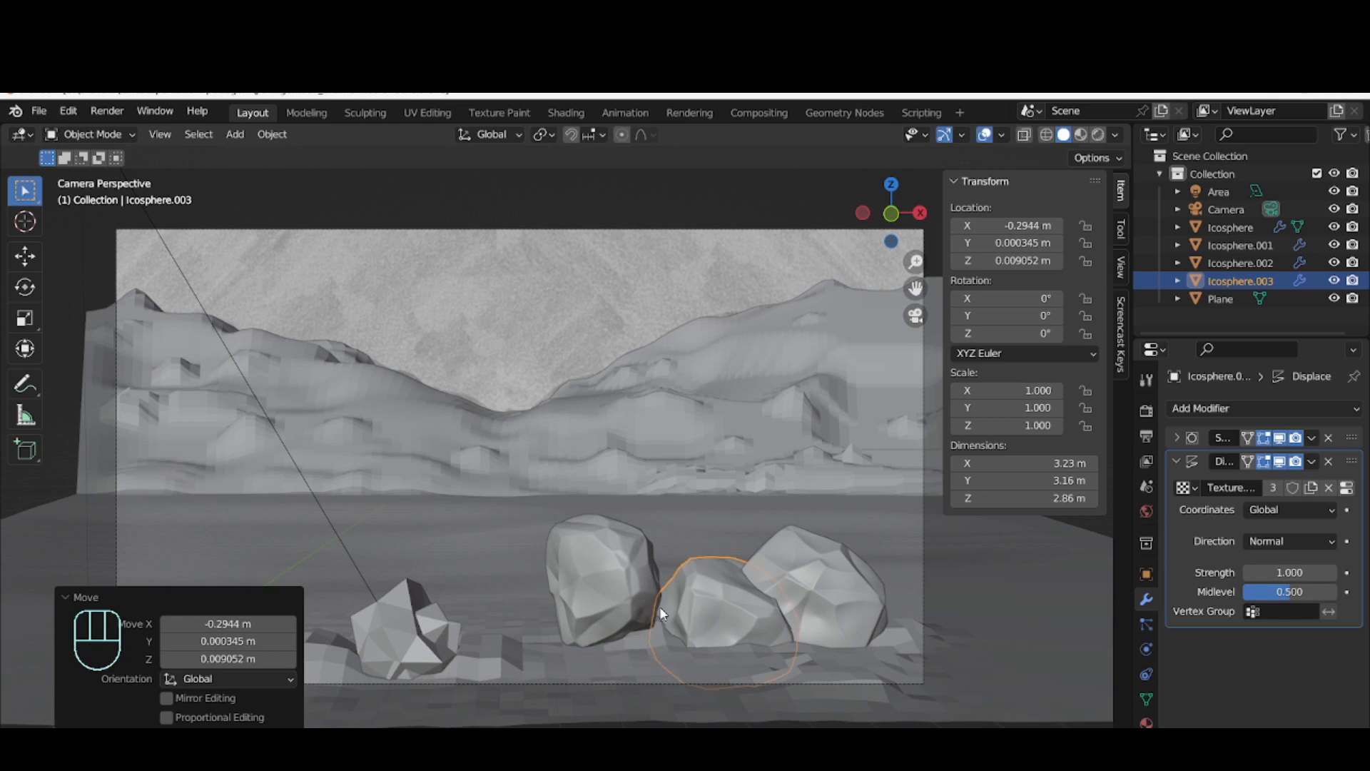
Convert the newest rock copy to a mesh, fixing its displaced shape
{"action": "right_click", "coordinate": [699, 607]}
{"action": "mouse_move", "coordinate": [712, 535]}
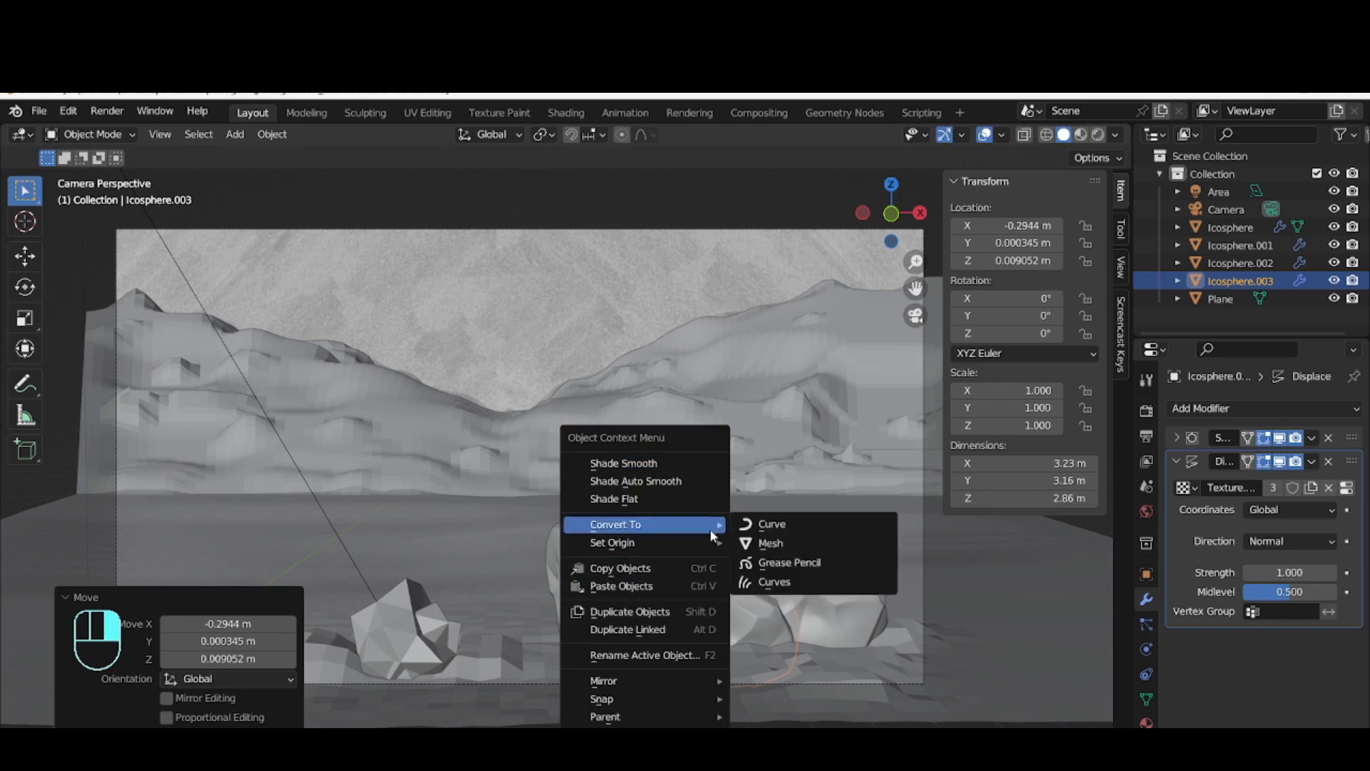
{"action": "left_click", "coordinate": [789, 548]}
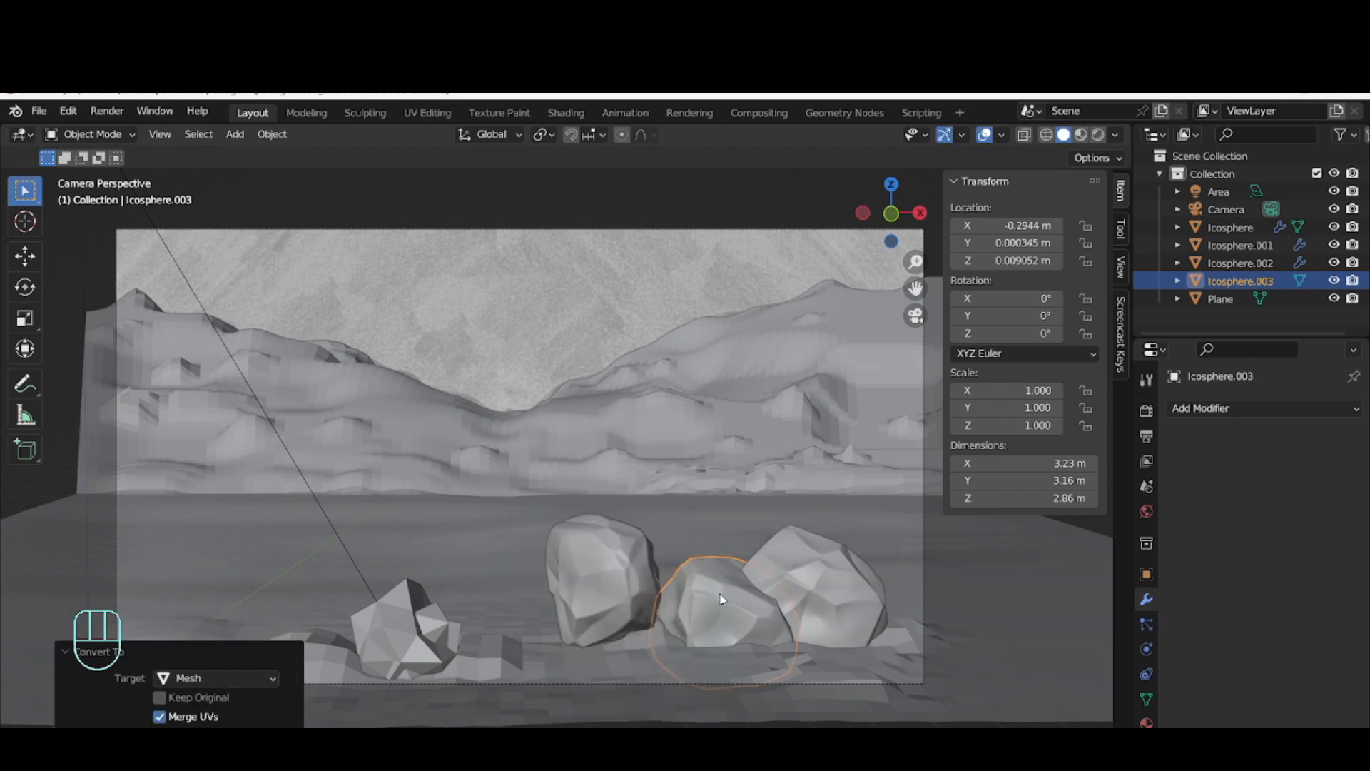
Reposition the converted rock slightly in negative X, and move it along Y towards the camera
{"action": "key", "text": "g"}
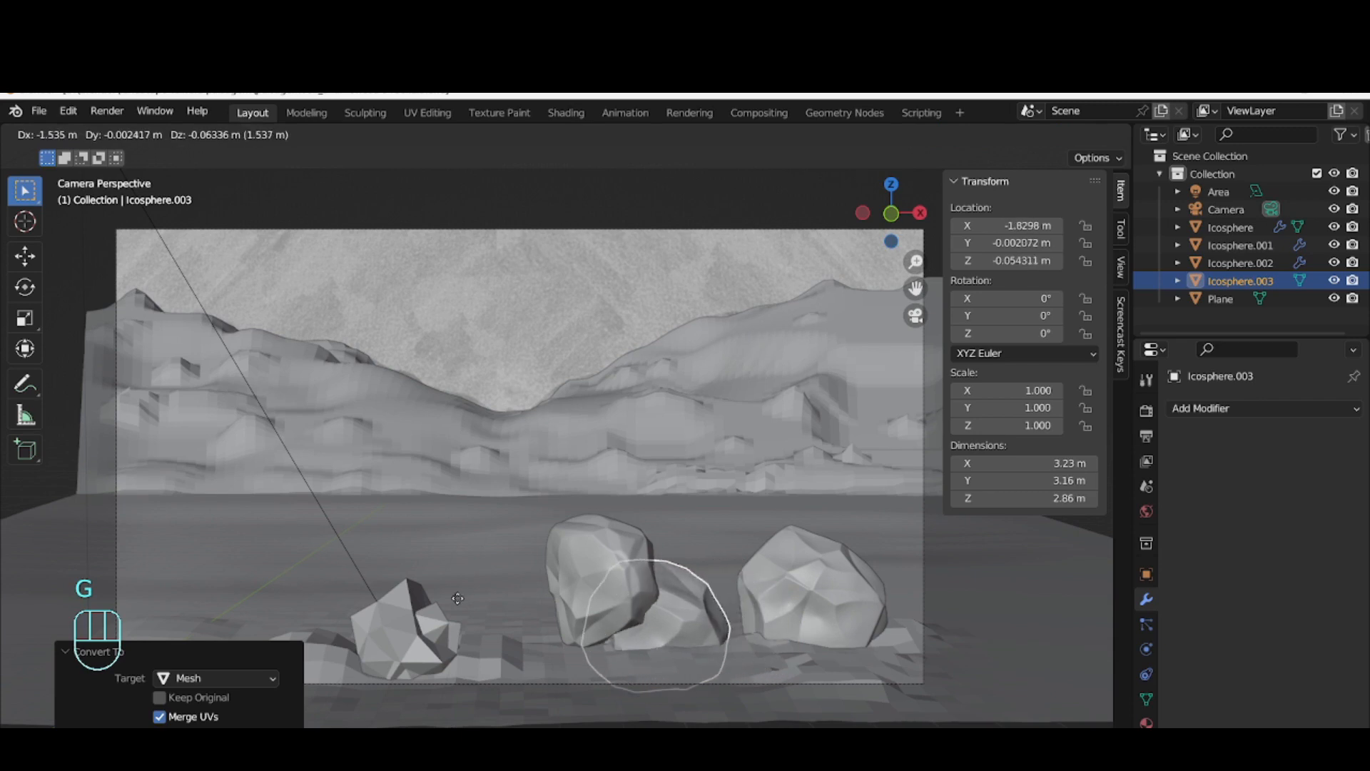
{"action": "left_click", "coordinate": [702, 611]}
{"action": "left_click", "coordinate": [690, 606]}
{"action": "key", "text": "g"}
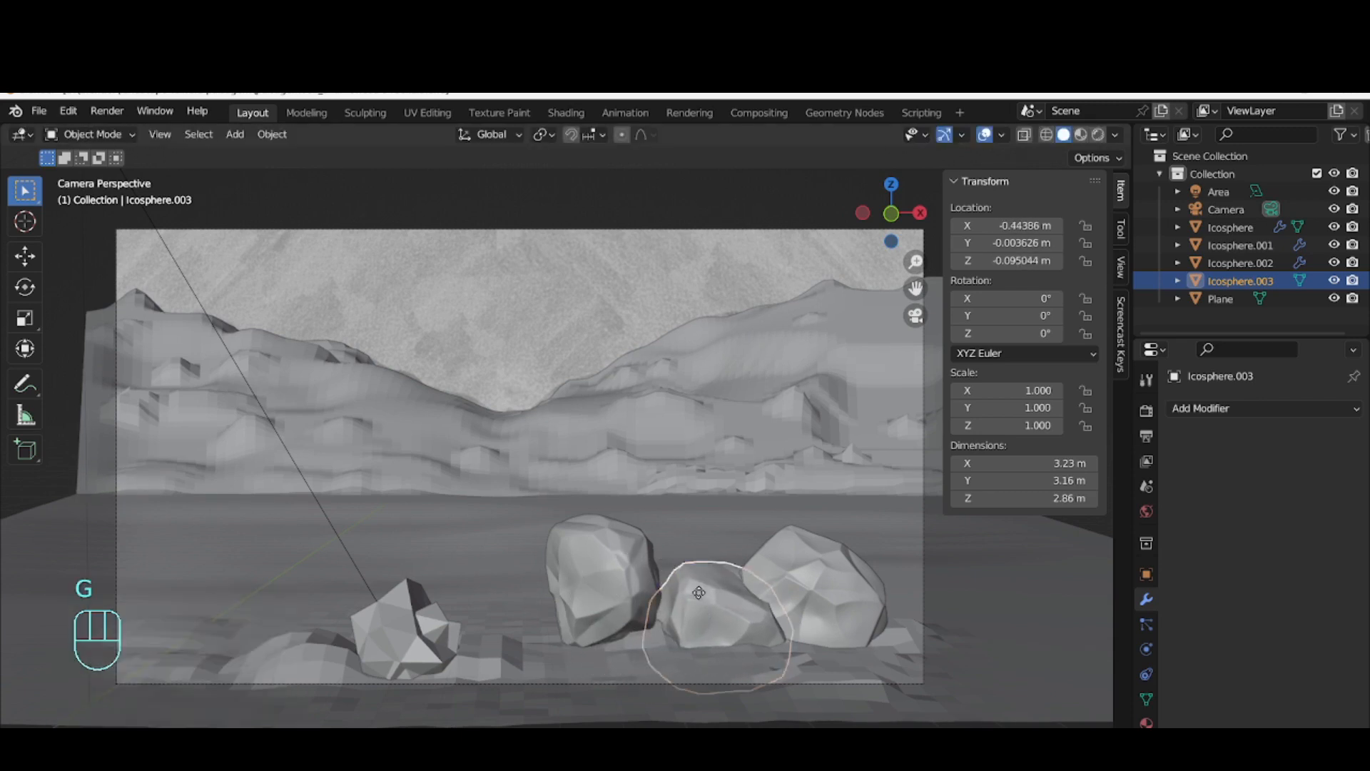
{"action": "key", "text": "y"}
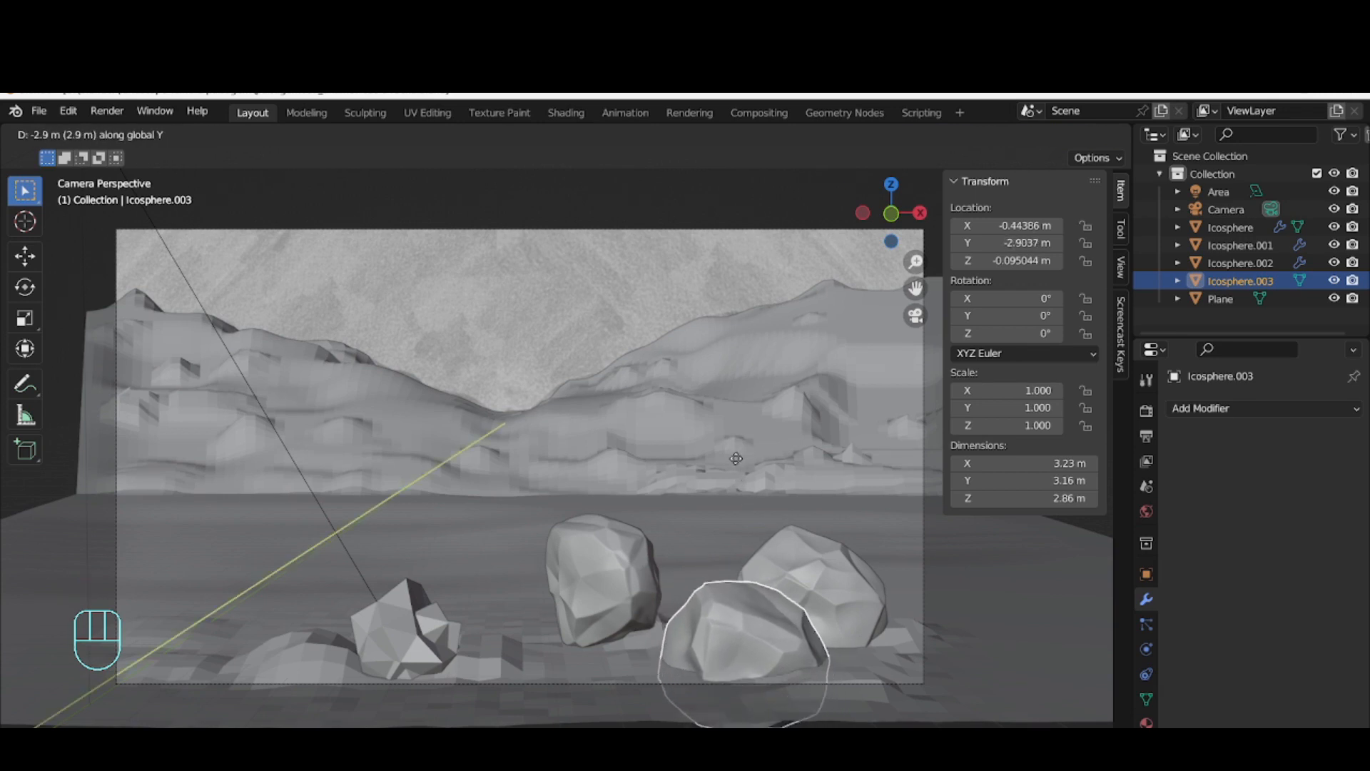
{"action": "left_click", "coordinate": [436, 418]}
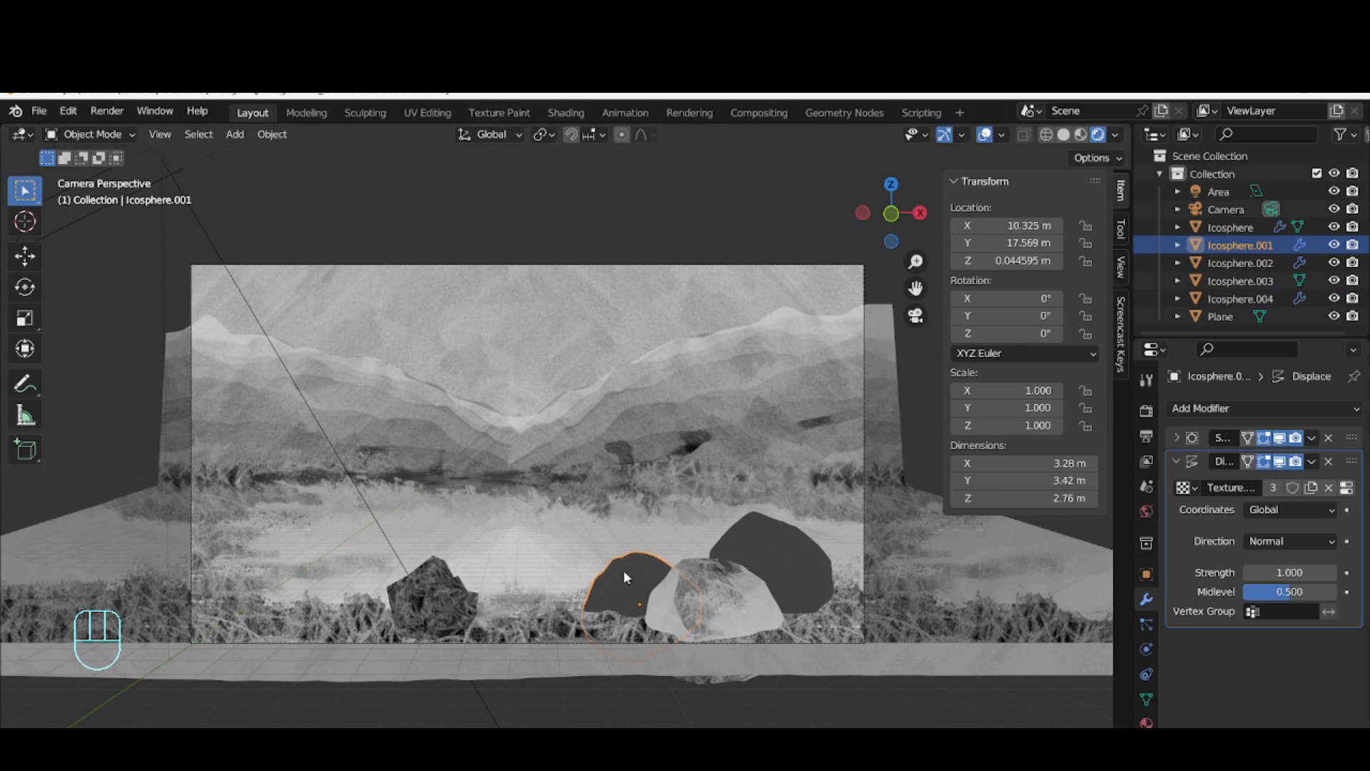
Convert the Icosphere.001 rock to a mesh
{"action": "right_click", "coordinate": [631, 567]}
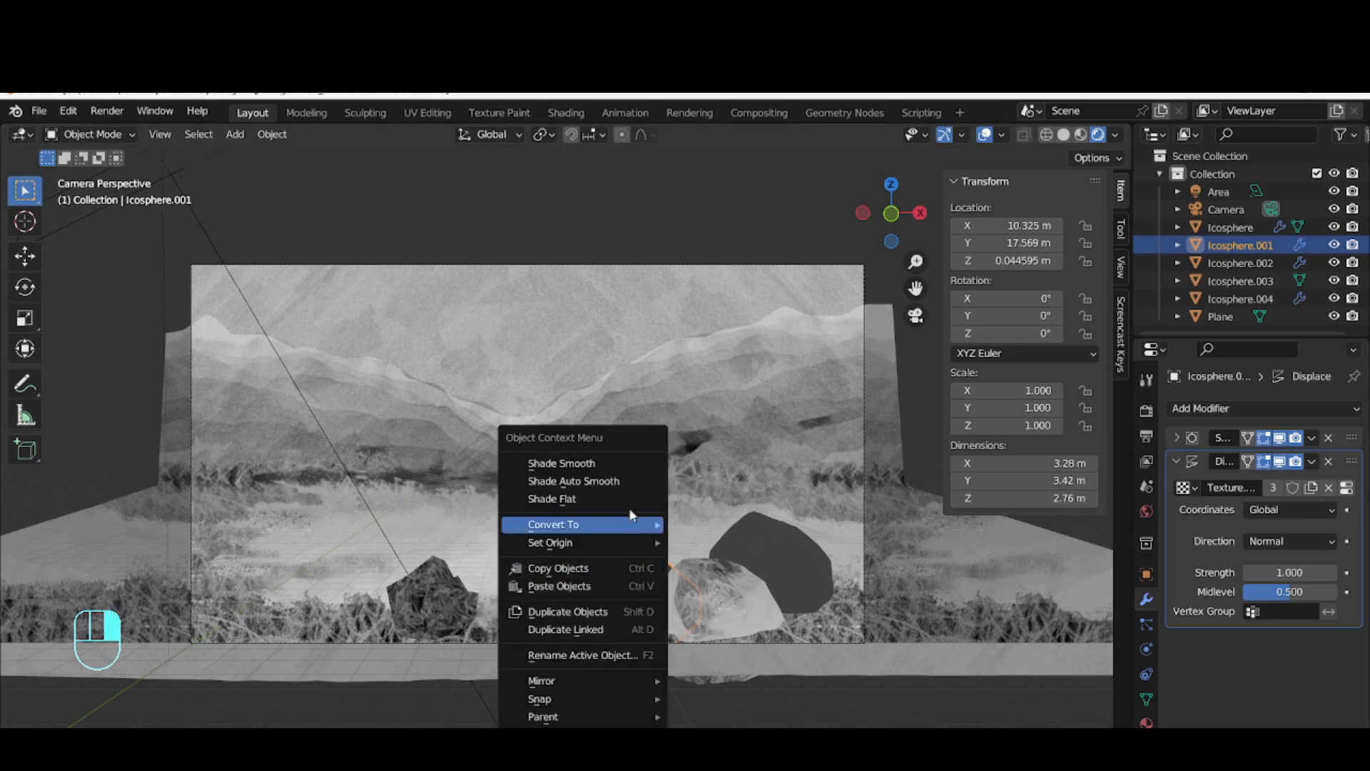
{"action": "mouse_move", "coordinate": [619, 524]}
{"action": "left_click", "coordinate": [735, 545]}
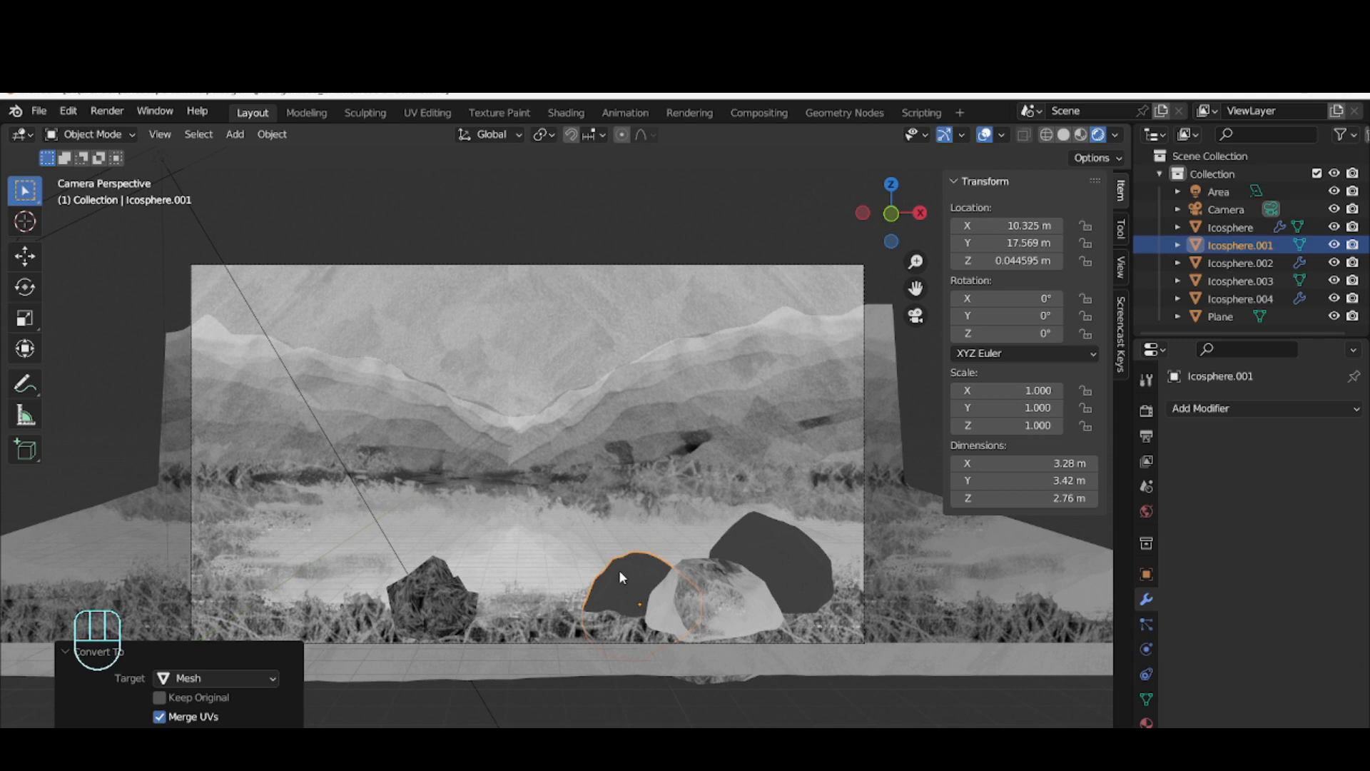
Move the Icosphere.001 rock to about X 14.61 m and Y 15.30 m
{"action": "key", "text": "g"}
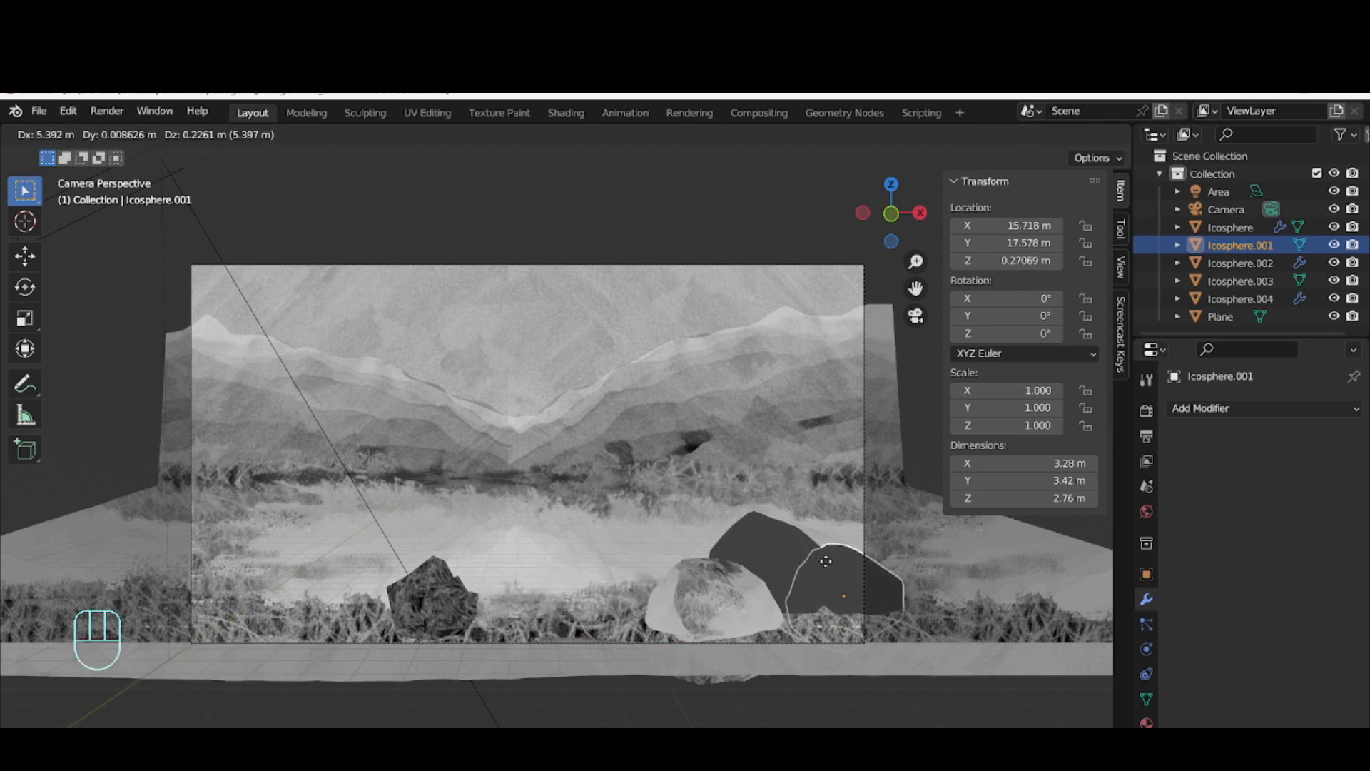
{"action": "left_click", "coordinate": [825, 561]}
{"action": "key", "text": "g"}
{"action": "key", "text": "y"}
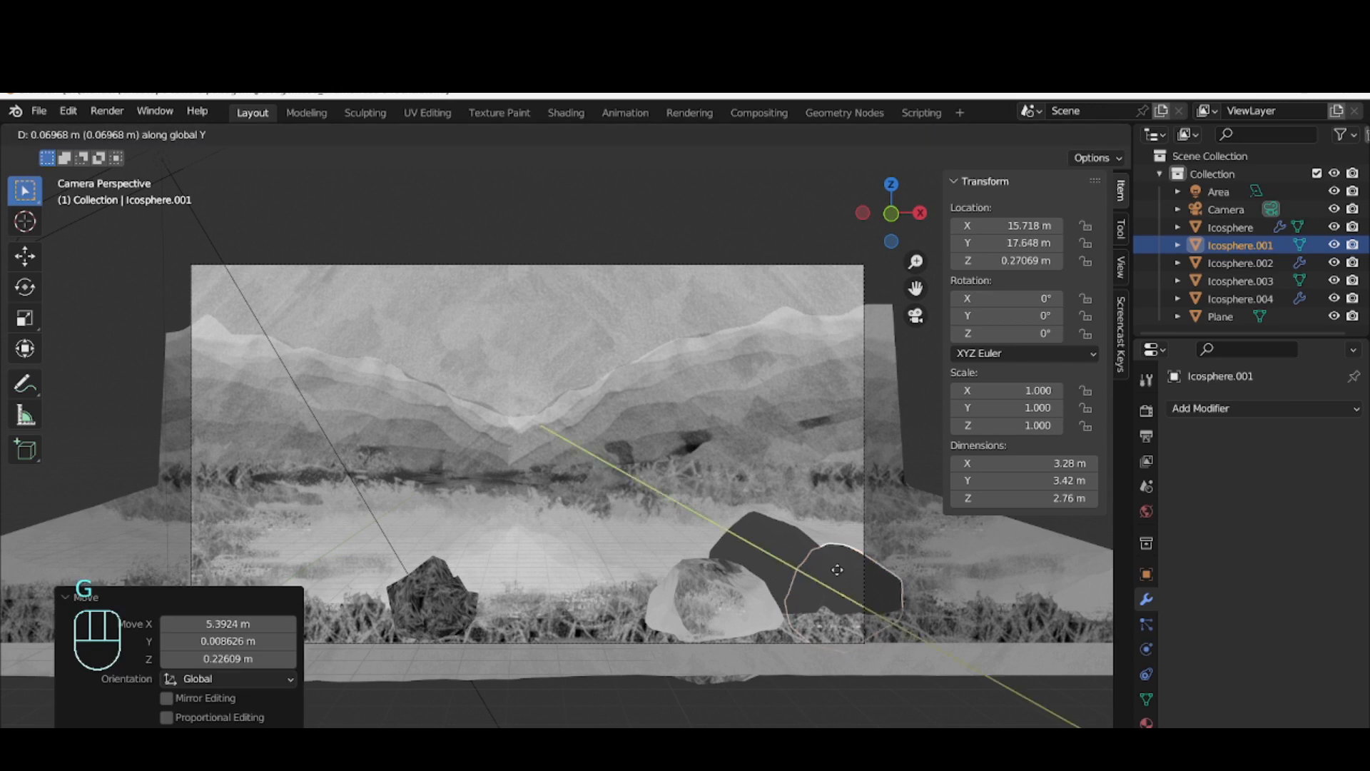
{"action": "left_click", "coordinate": [842, 572]}
{"action": "key", "text": "g"}
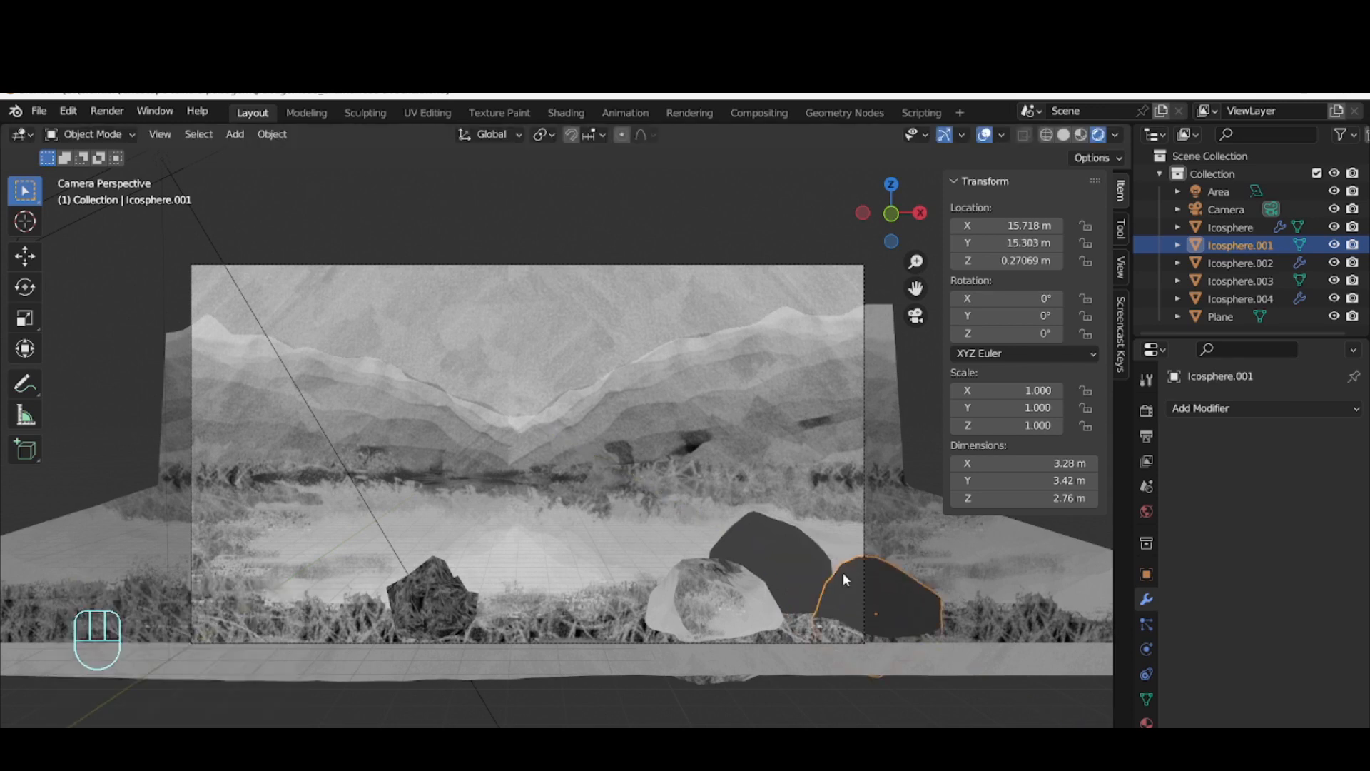
{"action": "key", "text": "x"}
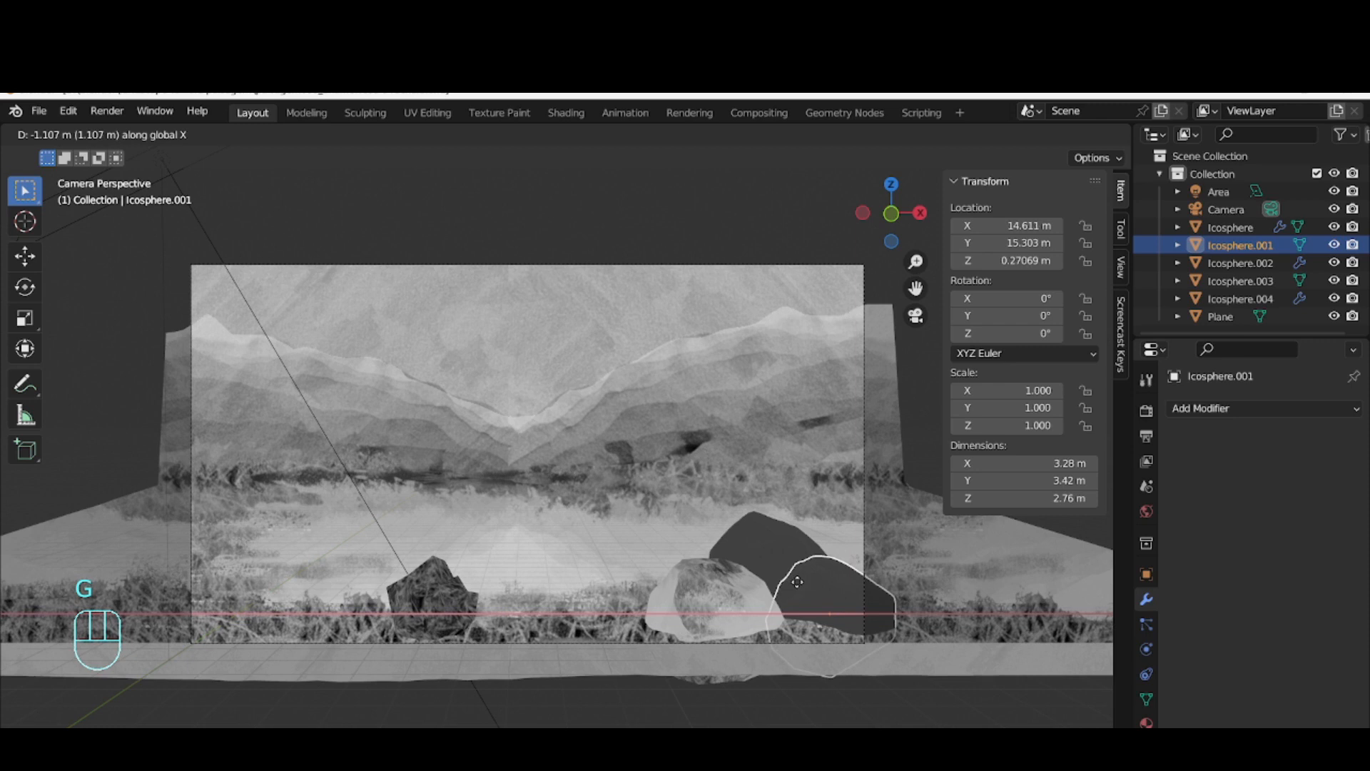
{"action": "left_click", "coordinate": [798, 586]}
Bring the Icosphere.001 rock about 2.70 m closer to the camera along Y, and shift it in negative X back into the frame
{"action": "key", "text": "g"}
{"action": "key", "text": "y"}
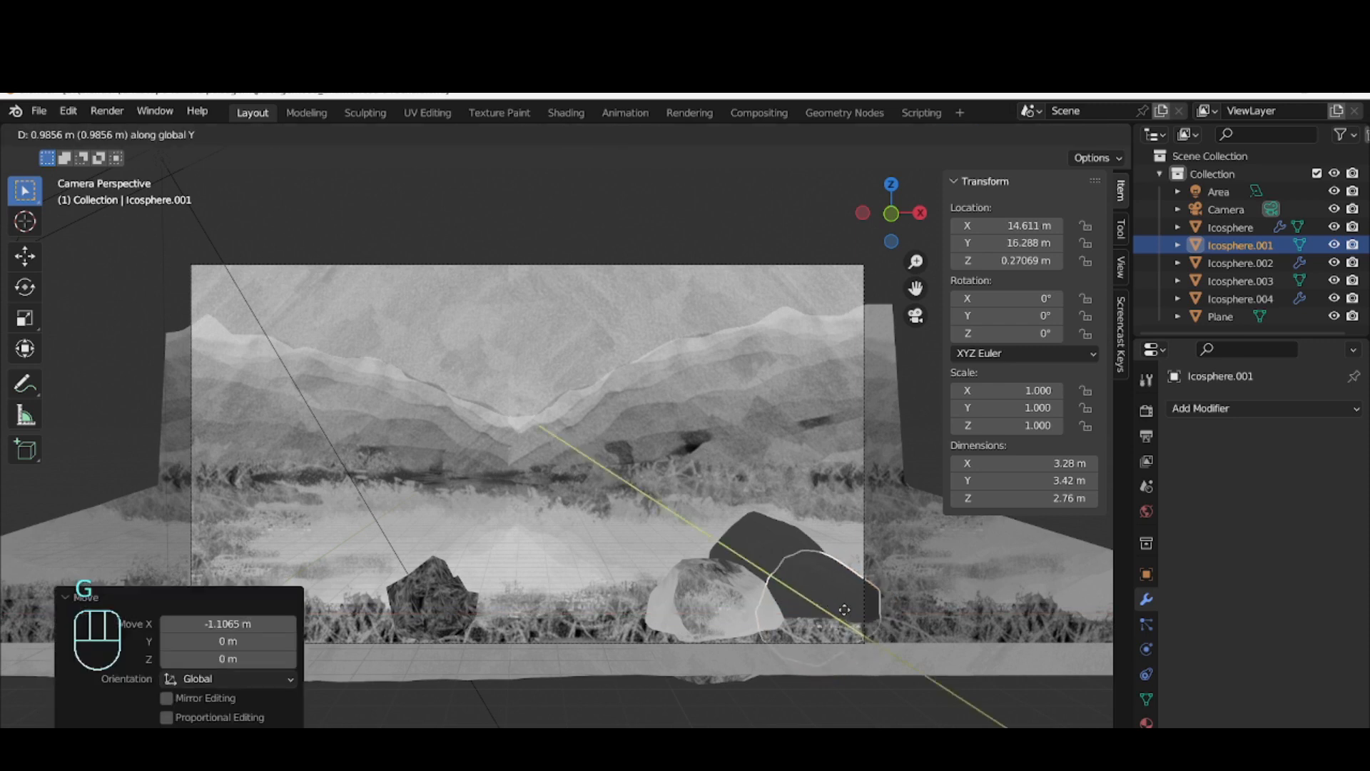
{"action": "left_click", "coordinate": [734, 548]}
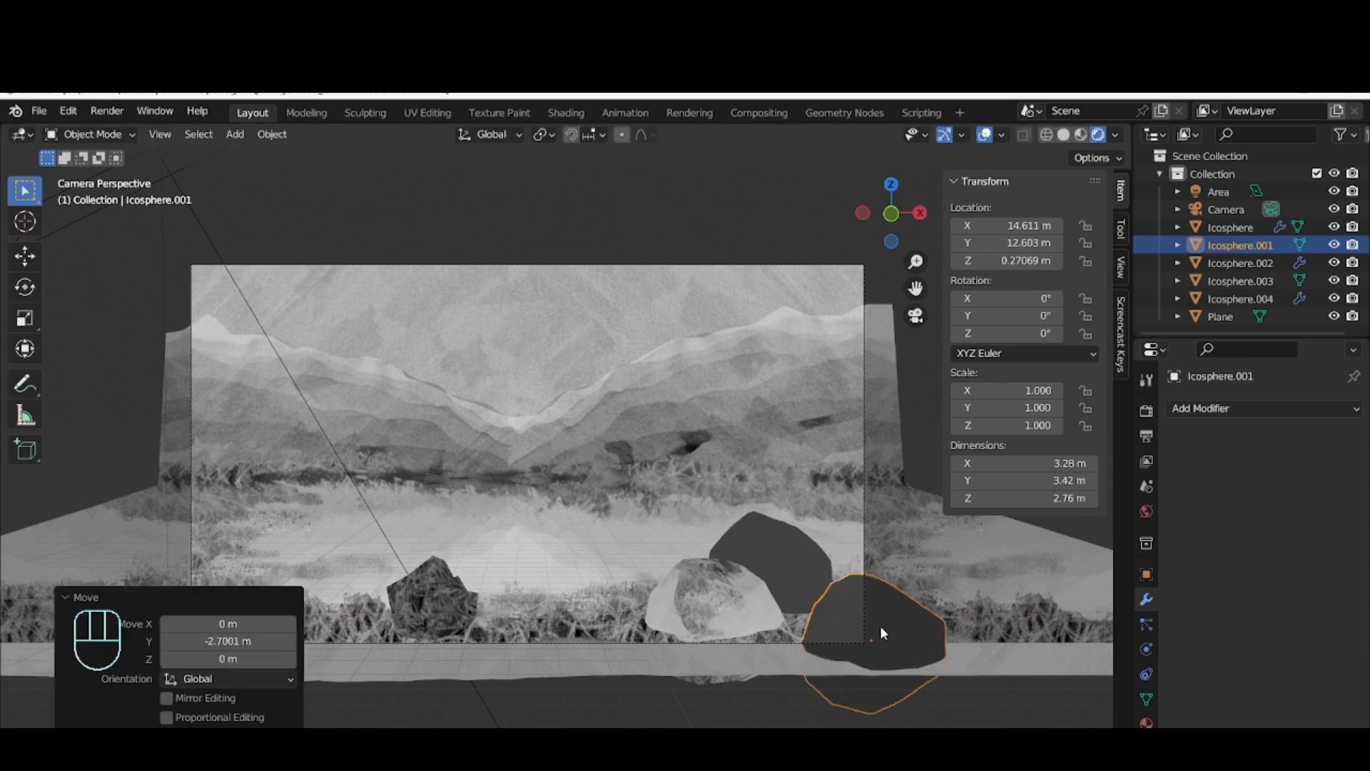
{"action": "key", "text": "g"}
{"action": "key", "text": "x"}
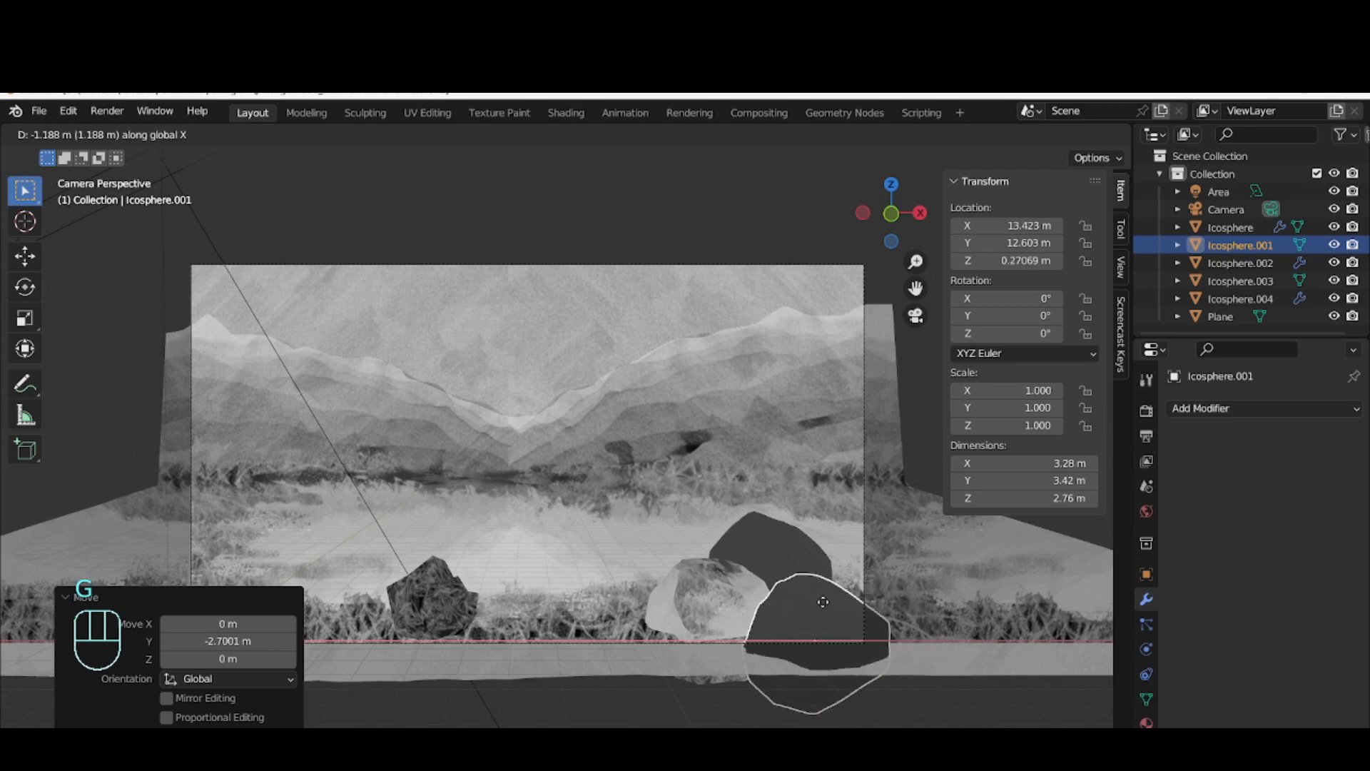
{"action": "left_click", "coordinate": [747, 645]}
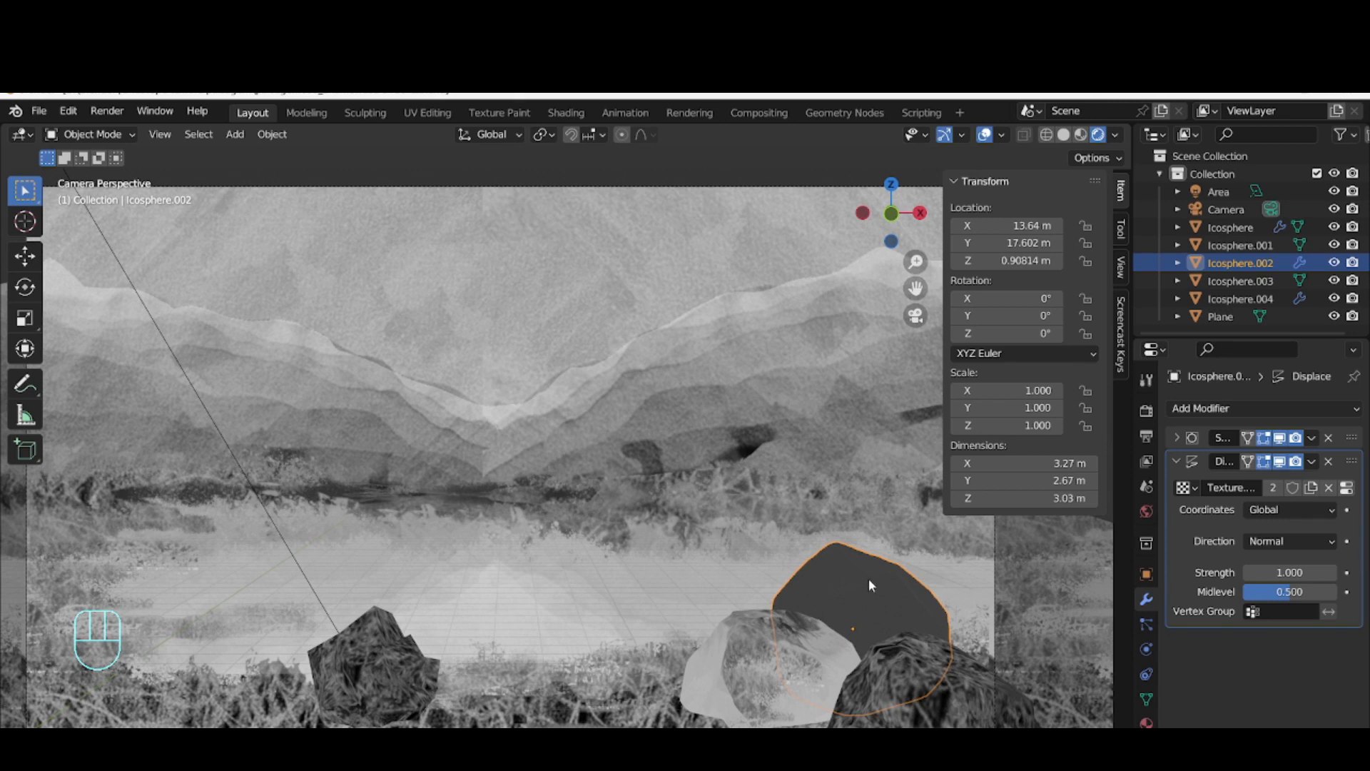
{"action": "left_click_drag", "start_coordinate": [869, 572], "coordinate": [867, 582]}
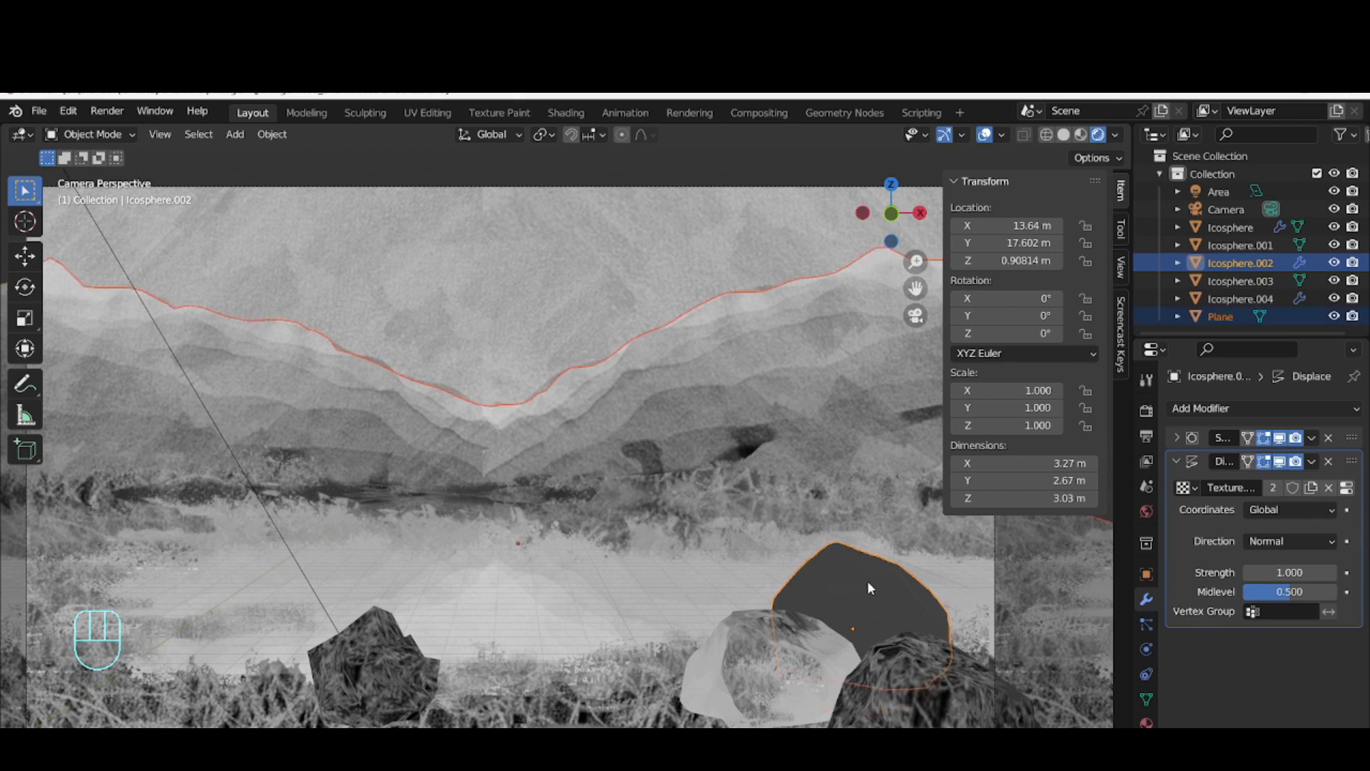
{"action": "key", "text": "g"}
{"action": "right_click", "coordinate": [895, 593]}
{"action": "left_click", "coordinate": [896, 601]}
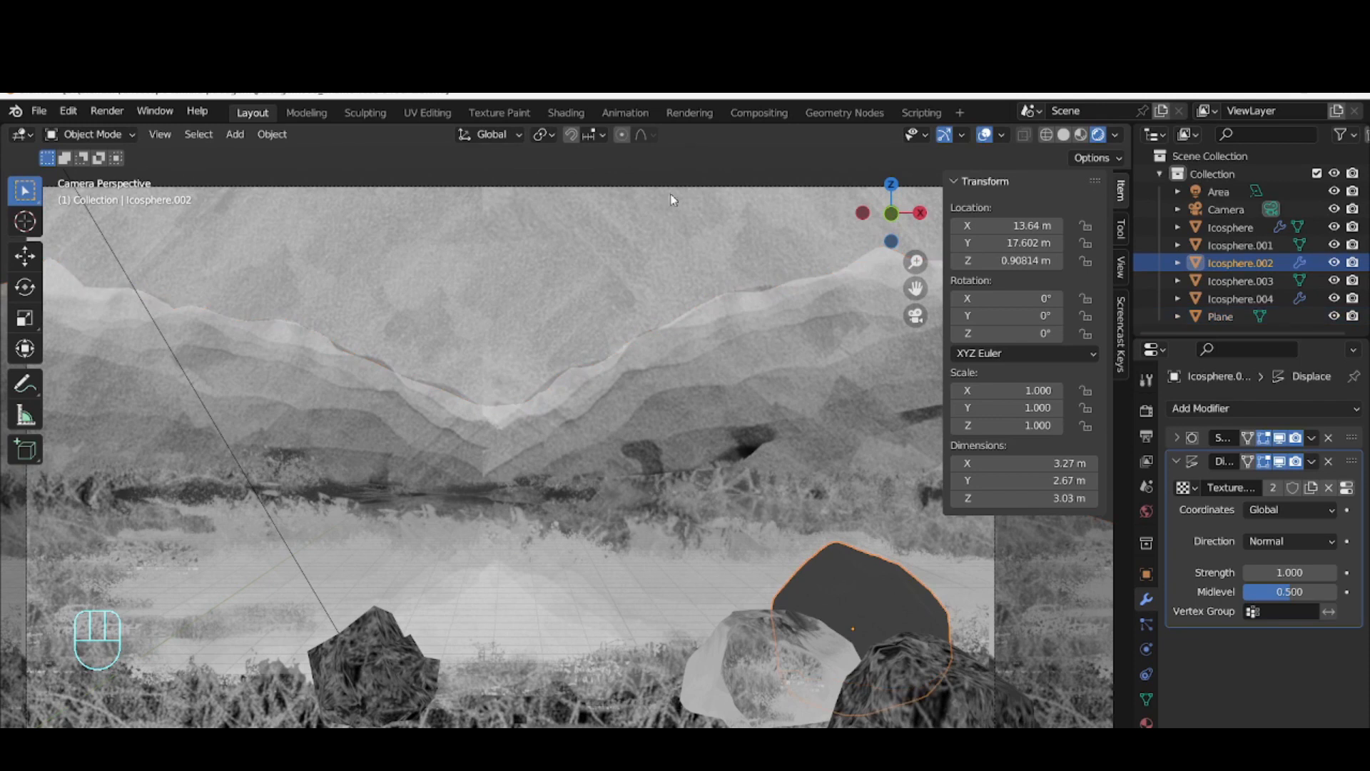
Convert the Icosphere.002 rock at the back to a mesh and keep it selected
{"action": "right_click", "coordinate": [832, 588]}
{"action": "mouse_move", "coordinate": [830, 526]}
{"action": "left_click", "coordinate": [932, 544]}
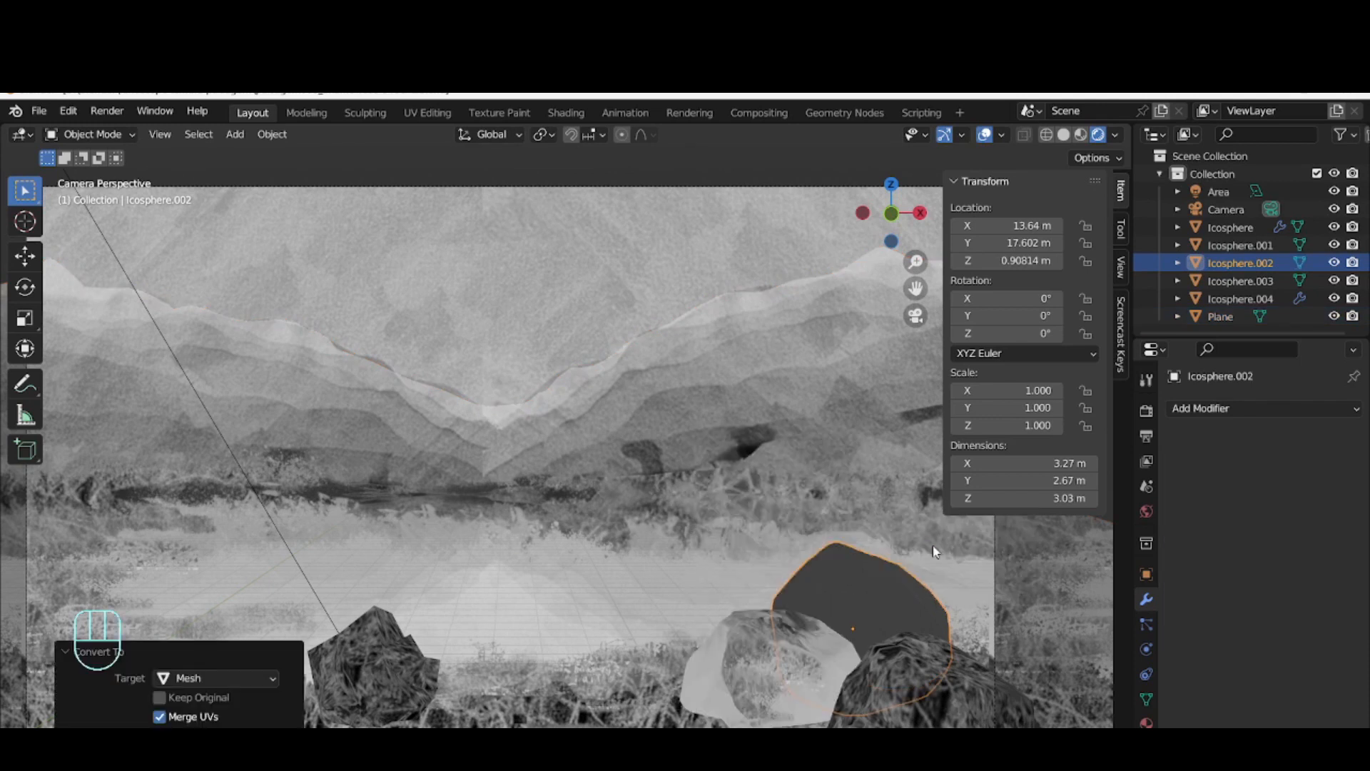
{"action": "left_click", "coordinate": [252, 652]}
{"action": "left_click", "coordinate": [127, 720]}
{"action": "left_click", "coordinate": [837, 584]}
In the Shading workspace, create a new material for the Icosphere.002 rock and add an Image Texture node below the Material Output
{"action": "left_click", "coordinate": [566, 112]}
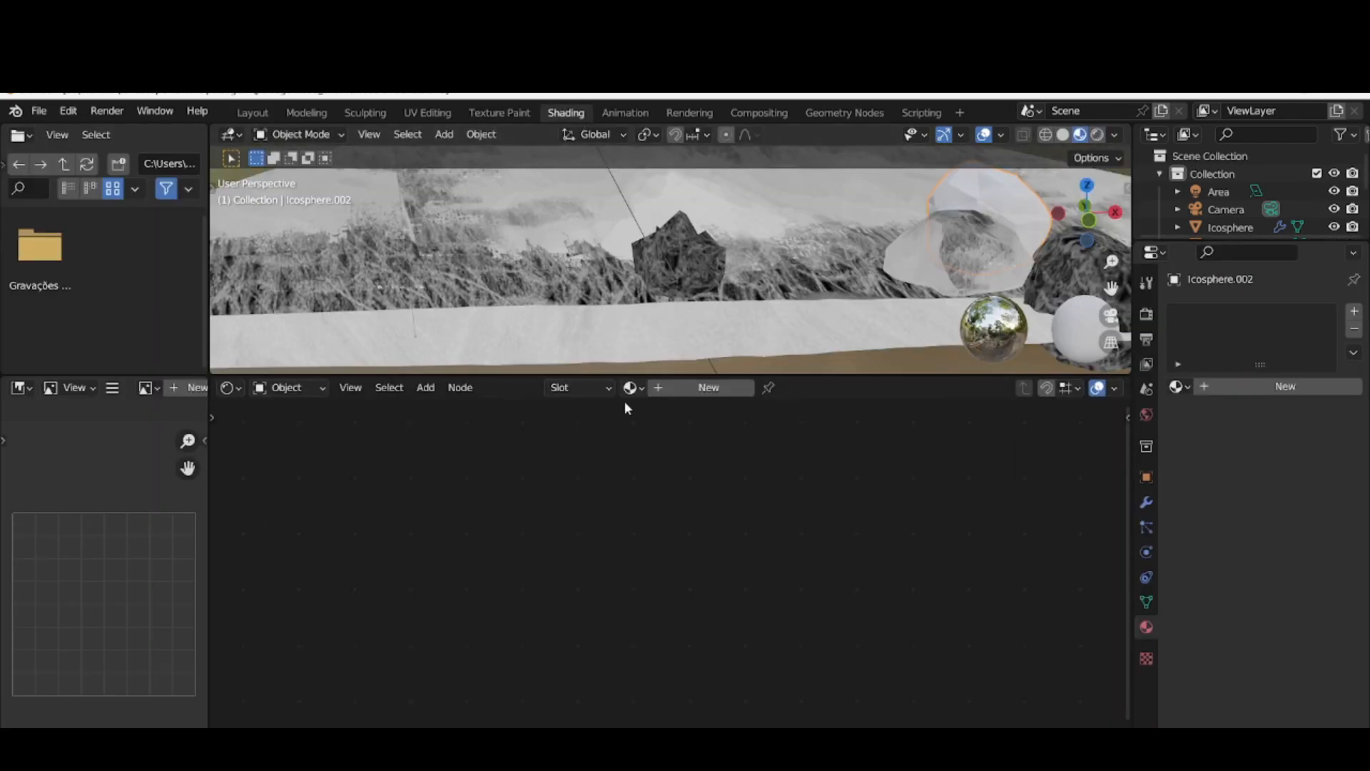
{"action": "left_click", "coordinate": [665, 389]}
{"action": "right_click", "coordinate": [461, 495]}
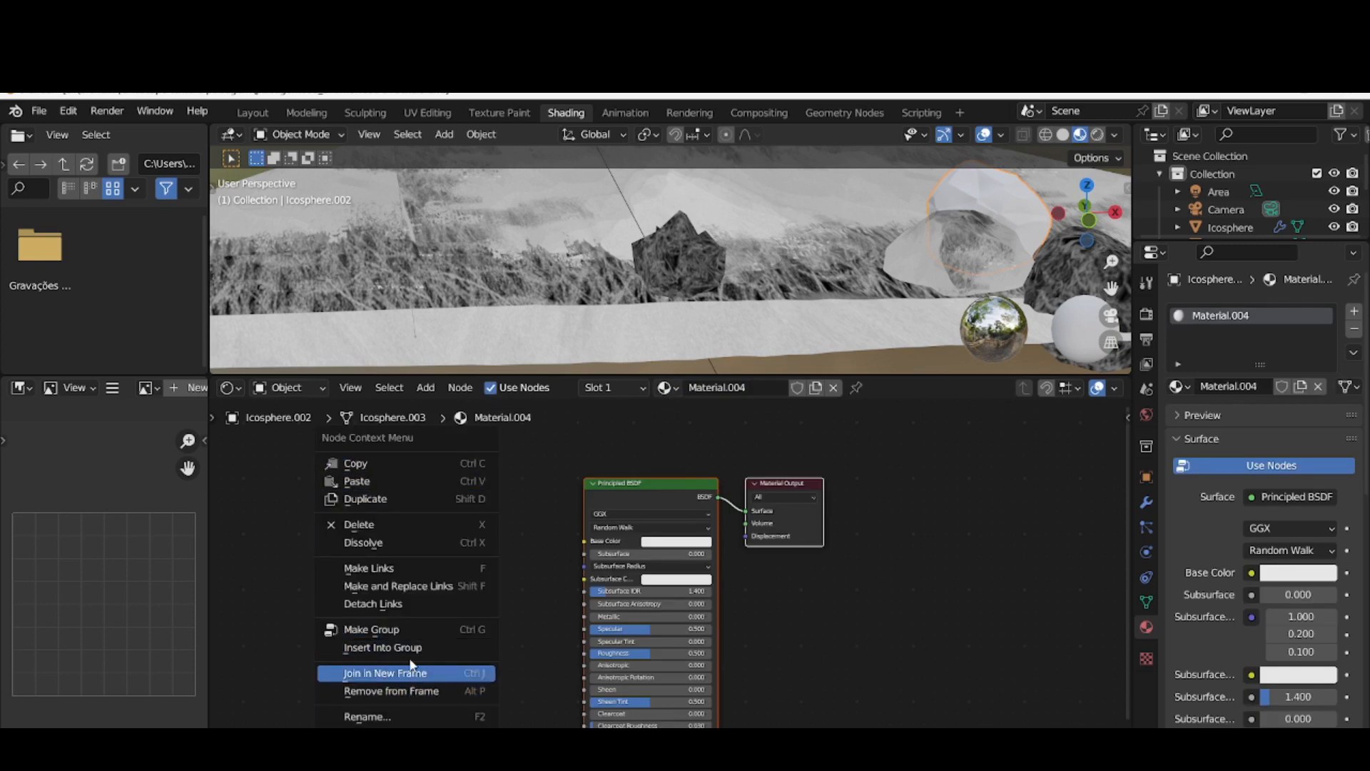
{"action": "left_click", "coordinate": [426, 387]}
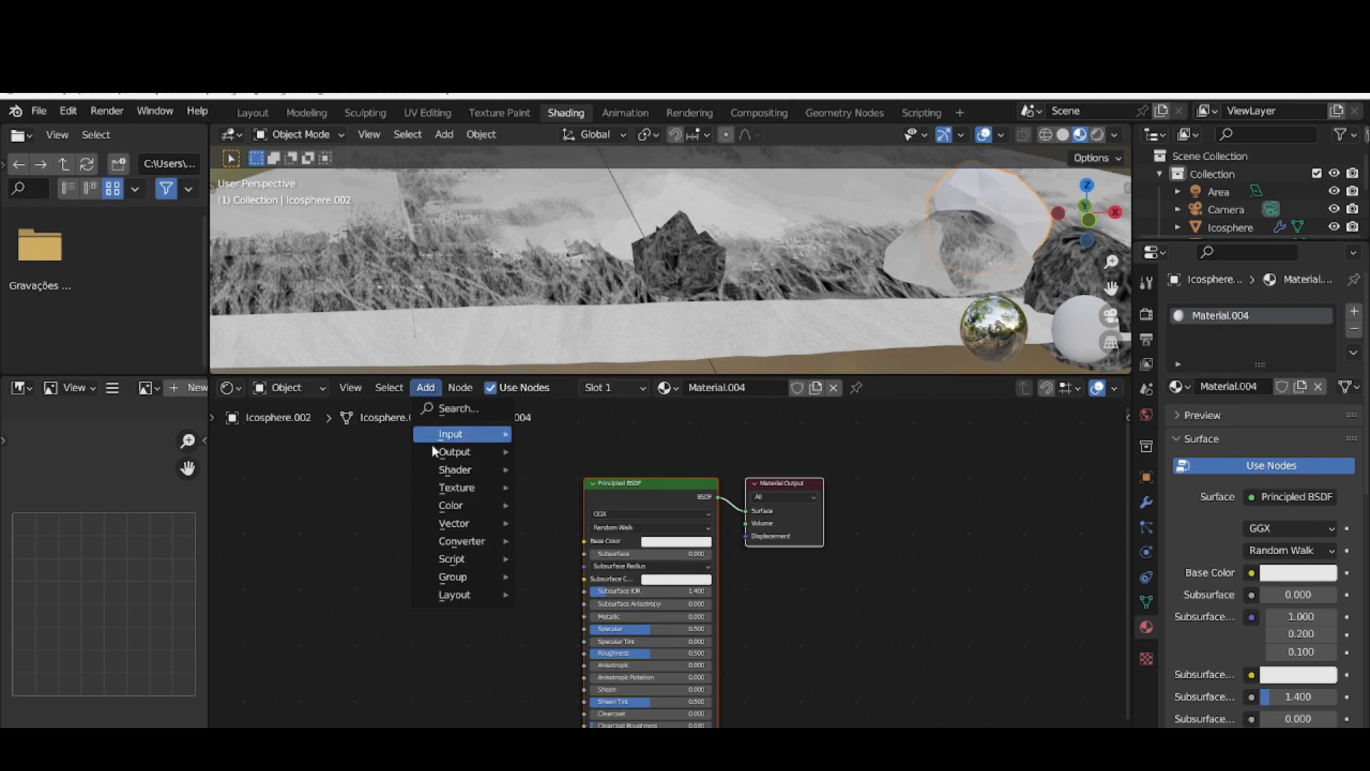
{"action": "mouse_move", "coordinate": [471, 487]}
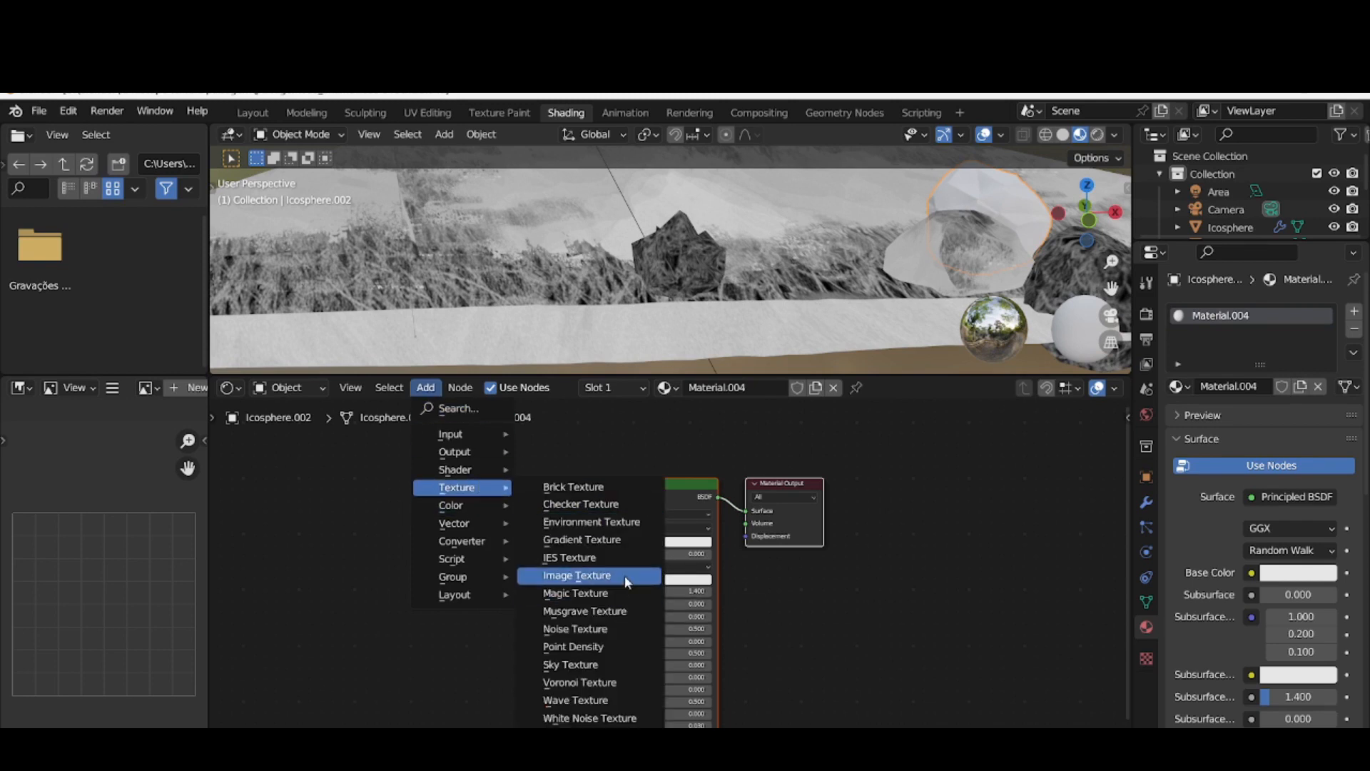
{"action": "left_click", "coordinate": [577, 575]}
{"action": "left_click", "coordinate": [767, 615]}
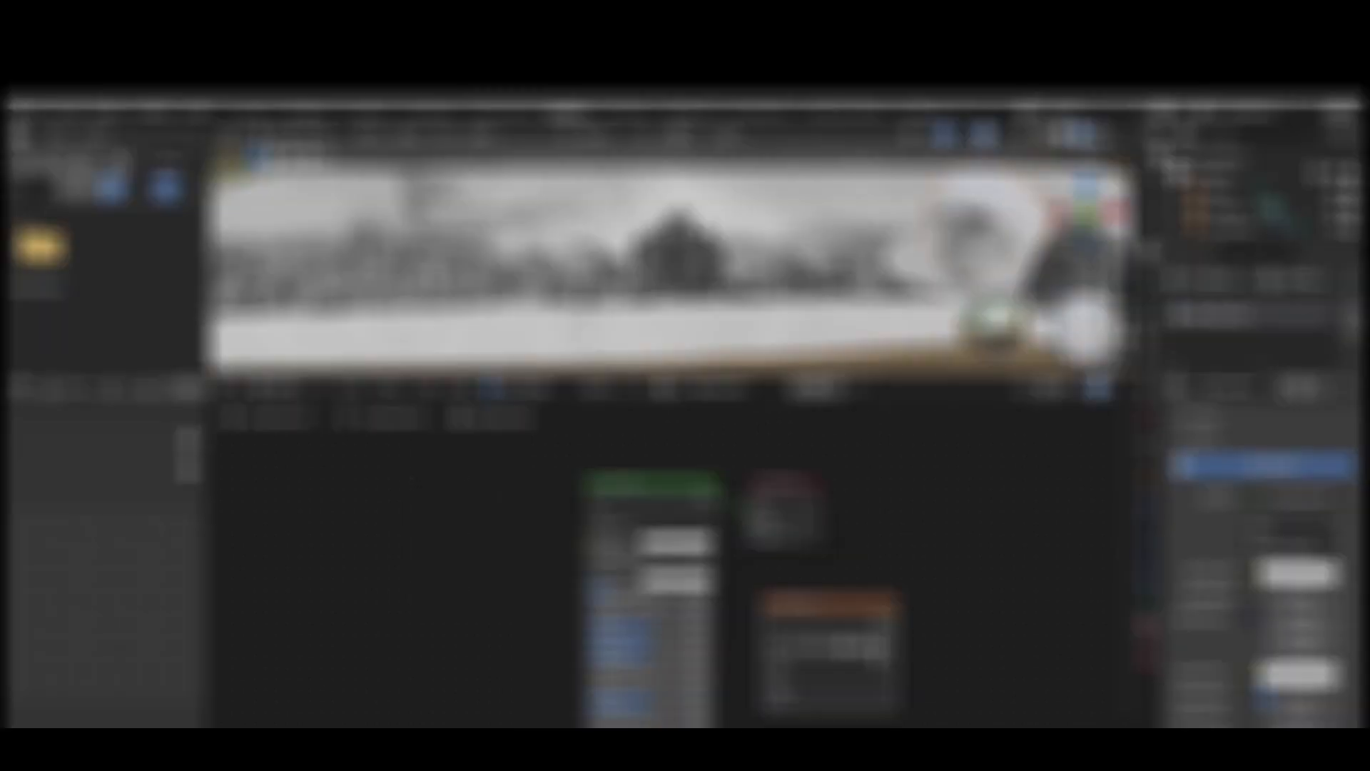
Load textura pedra 01.jpg into the Image Texture node, place it before the Principled BSDF and connect its Color to the Material Output's Surface
{"action": "left_click", "coordinate": [860, 646]}
{"action": "left_click", "coordinate": [538, 303]}
{"action": "left_click", "coordinate": [963, 700]}
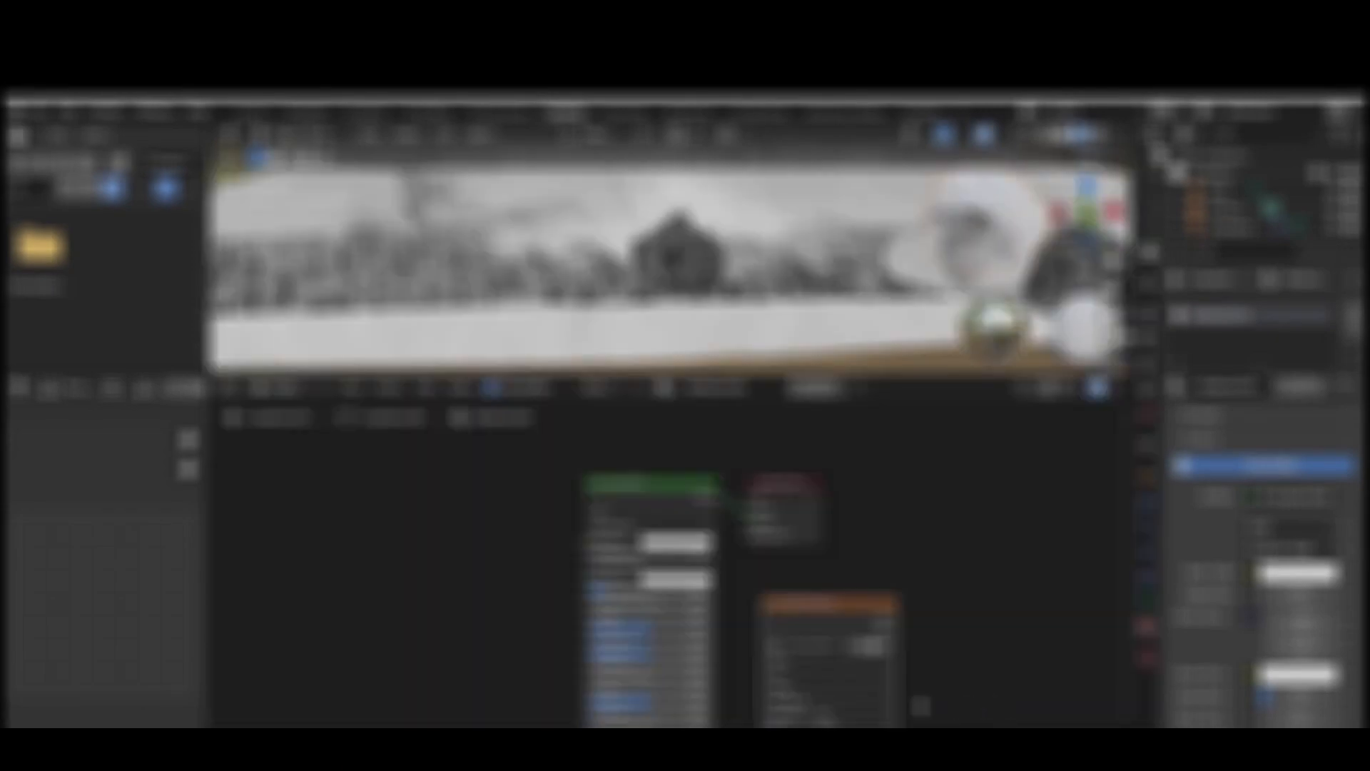
{"action": "left_click_drag", "start_coordinate": [883, 615], "coordinate": [490, 534]}
{"action": "left_click_drag", "start_coordinate": [582, 542], "coordinate": [585, 553]}
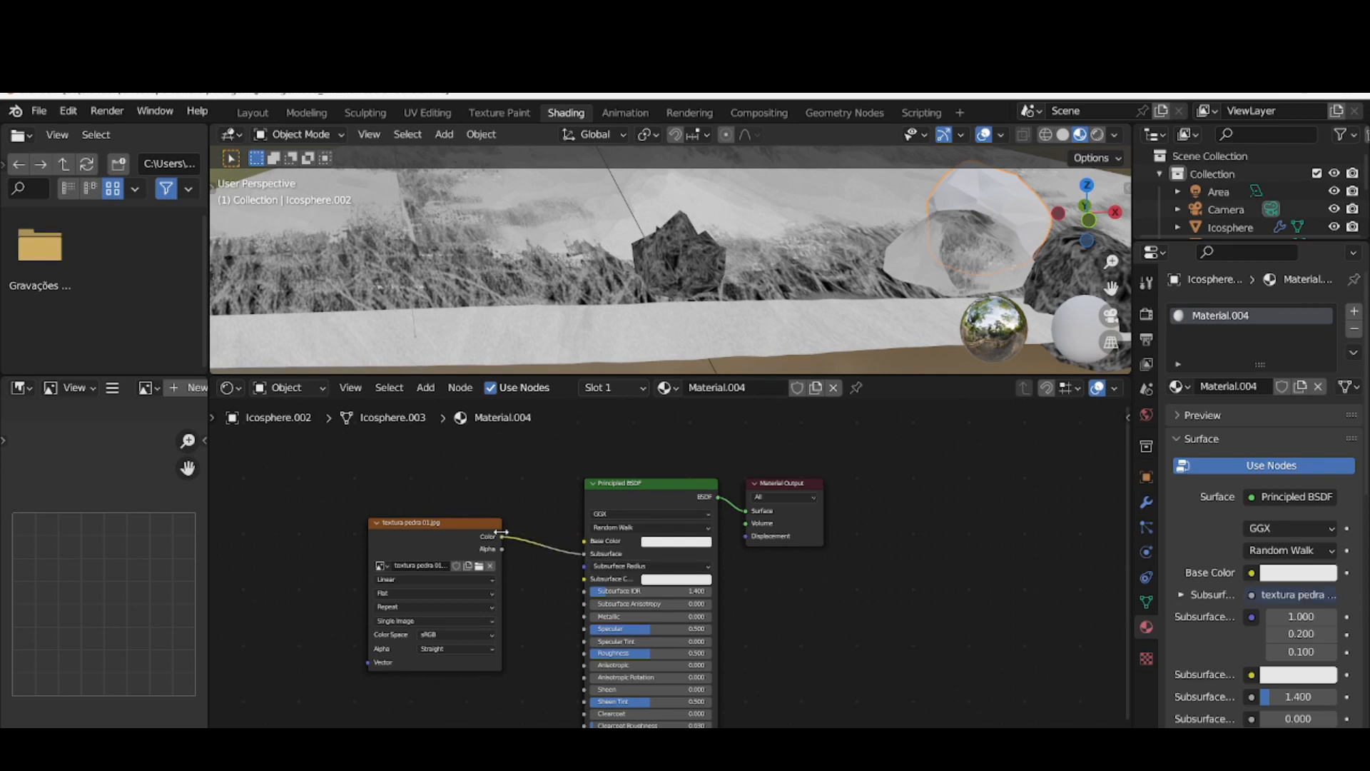
{"action": "left_click_drag", "start_coordinate": [502, 537], "coordinate": [746, 510]}
In the Layout workspace, lower the Icosphere.002 rock about 0.49 m along Z and shift it about 1.92 m along X
{"action": "left_click", "coordinate": [252, 112]}
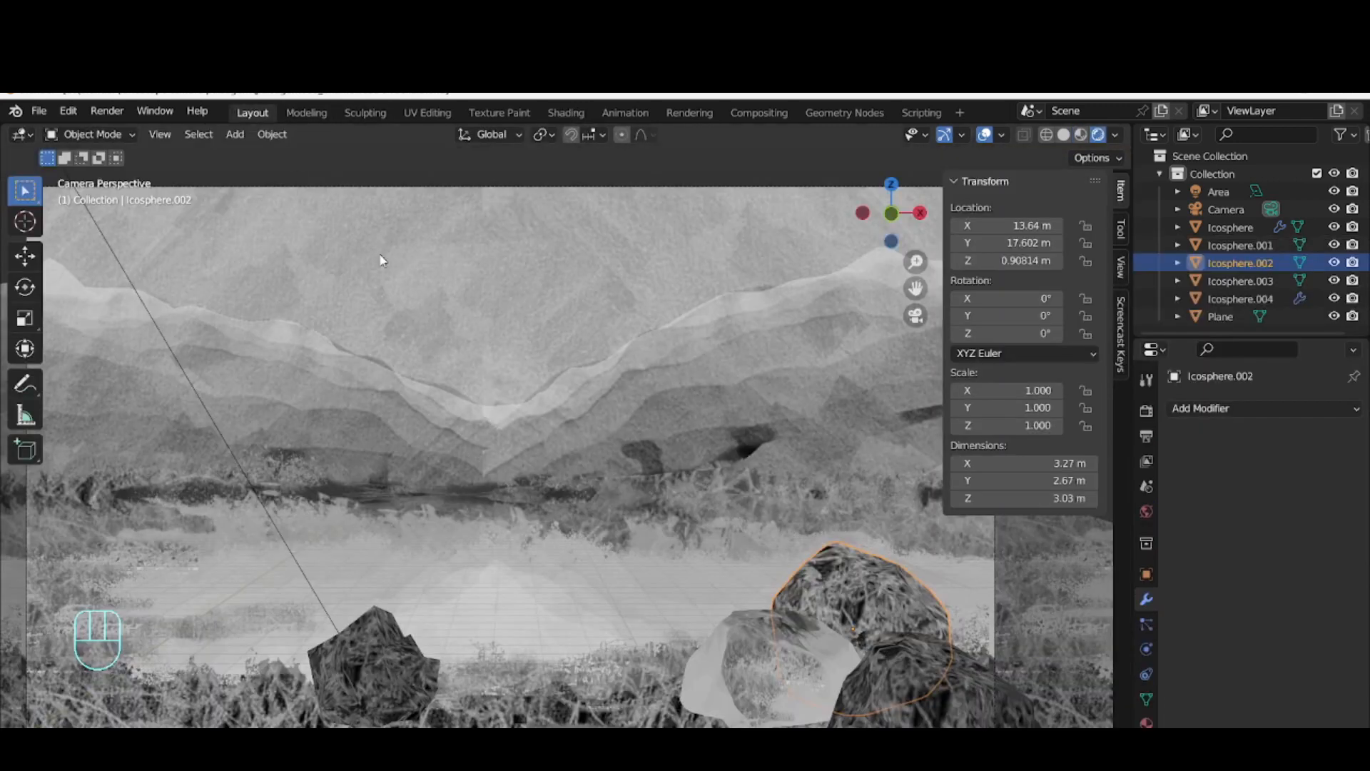
{"action": "key", "text": "g"}
{"action": "key", "text": "z"}
{"action": "left_click", "coordinate": [878, 633]}
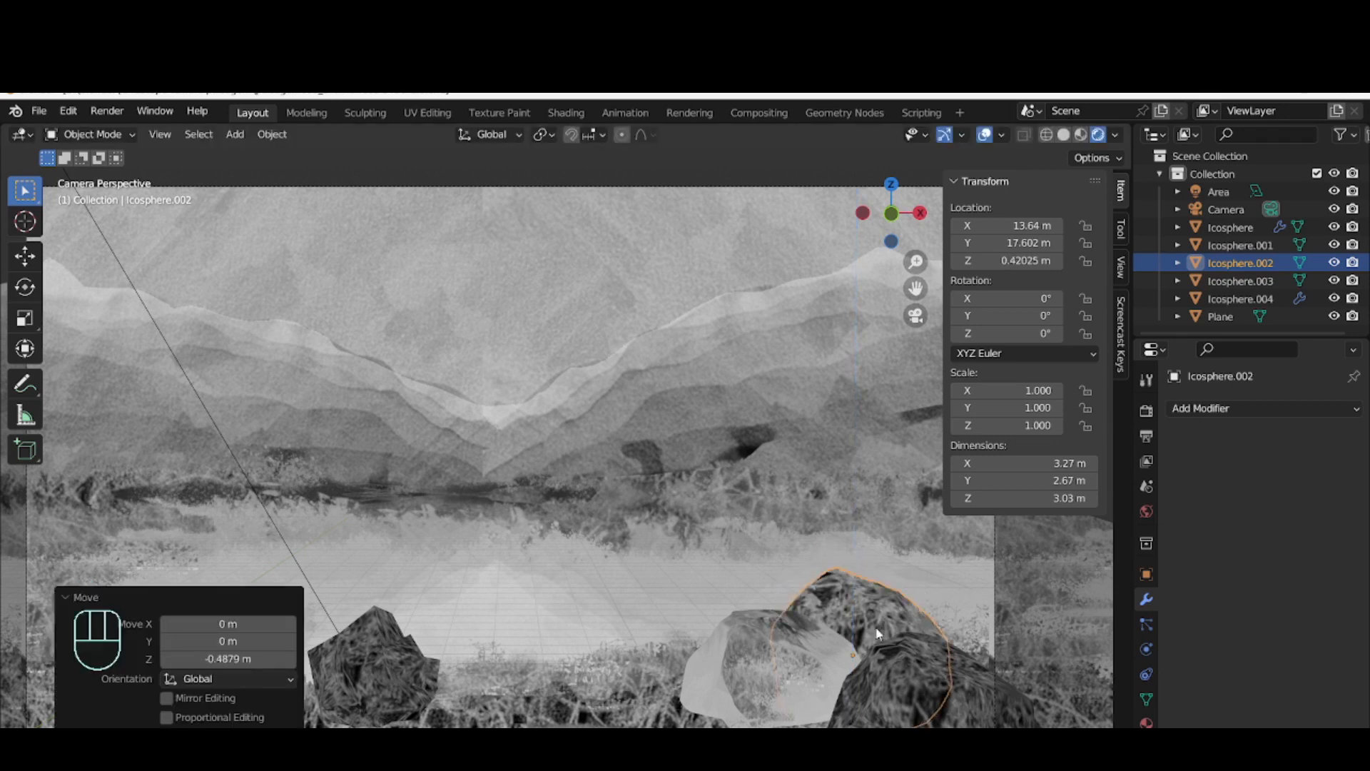
{"action": "key", "text": "g"}
{"action": "key", "text": "x"}
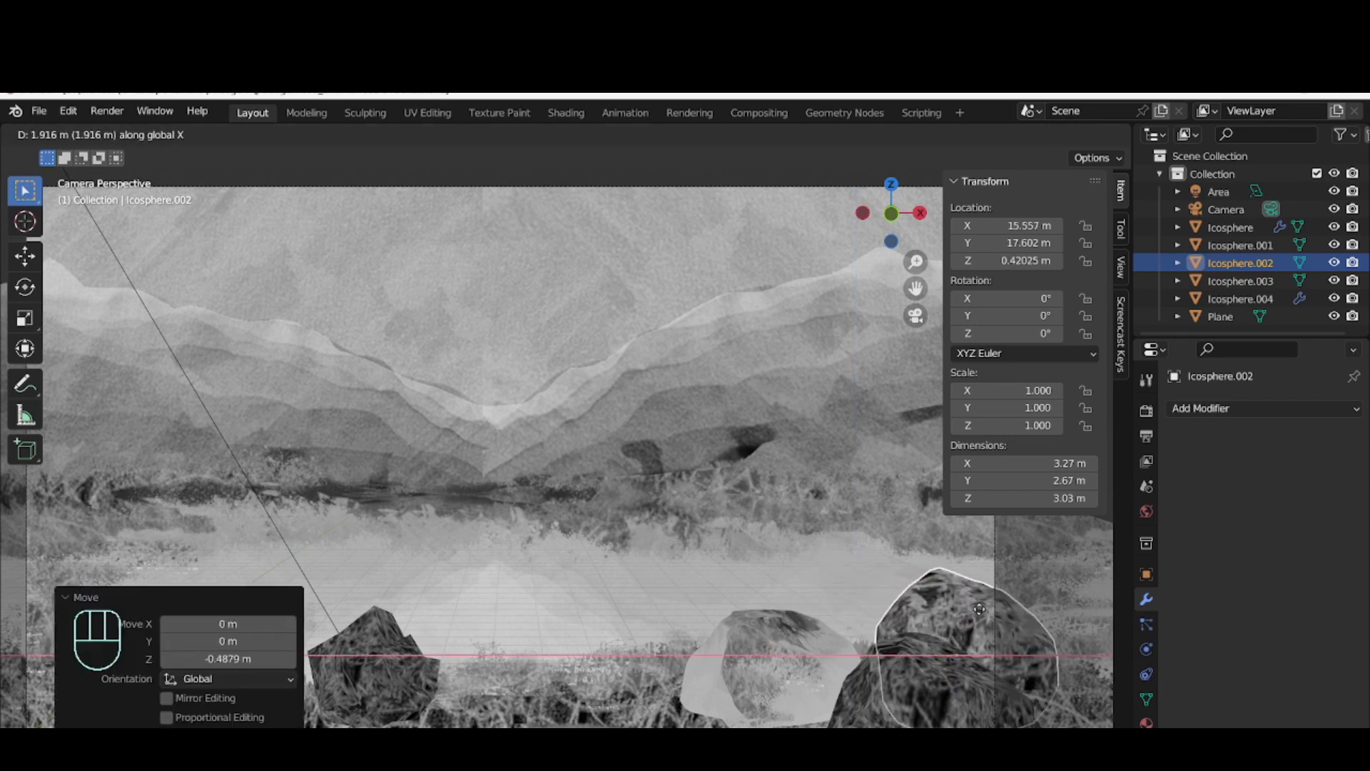
{"action": "left_click", "coordinate": [979, 609]}
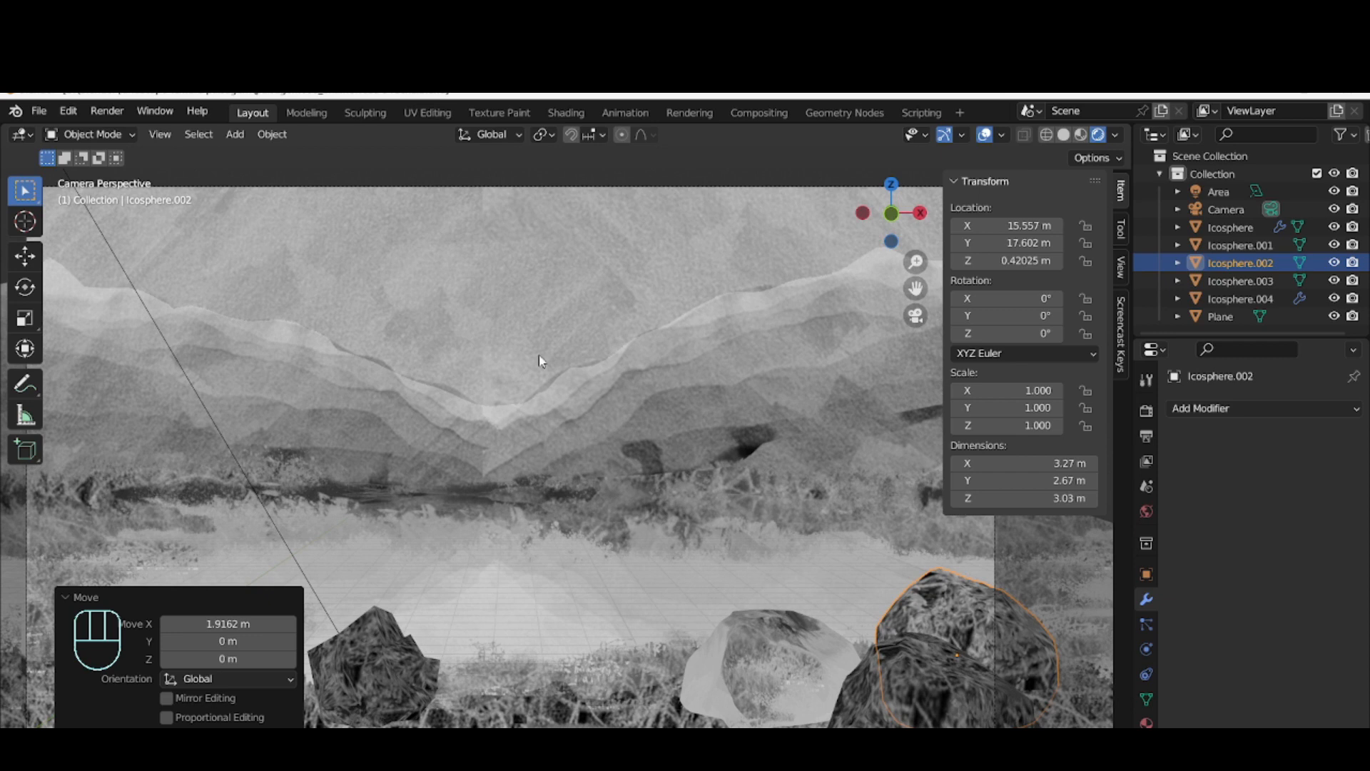
Rotate the isolated Icosphere rock about -59.6° around the global Z axis and return to the camera view
{"action": "middle_click_drag", "start_coordinate": [627, 388], "coordinate": [635, 378]}
{"action": "left_click", "coordinate": [366, 529]}
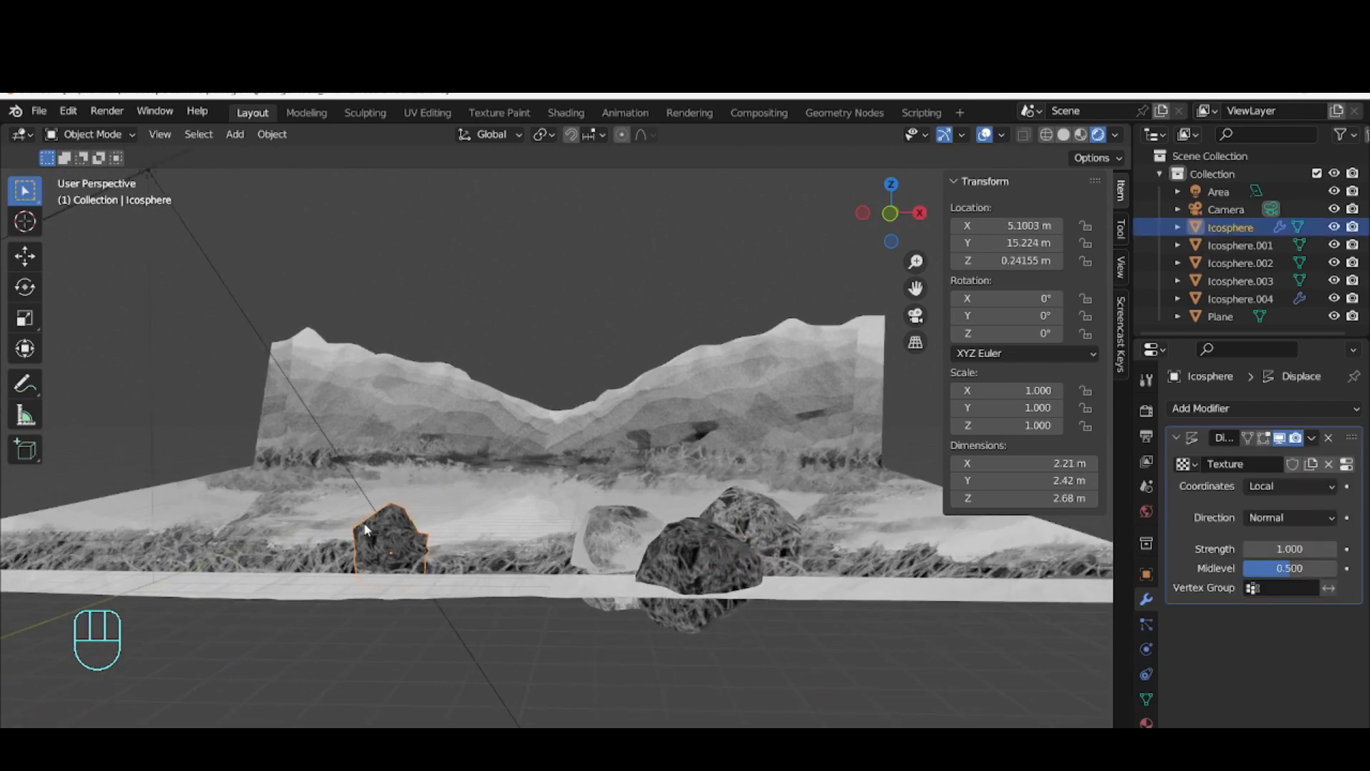
{"action": "key", "text": "r"}
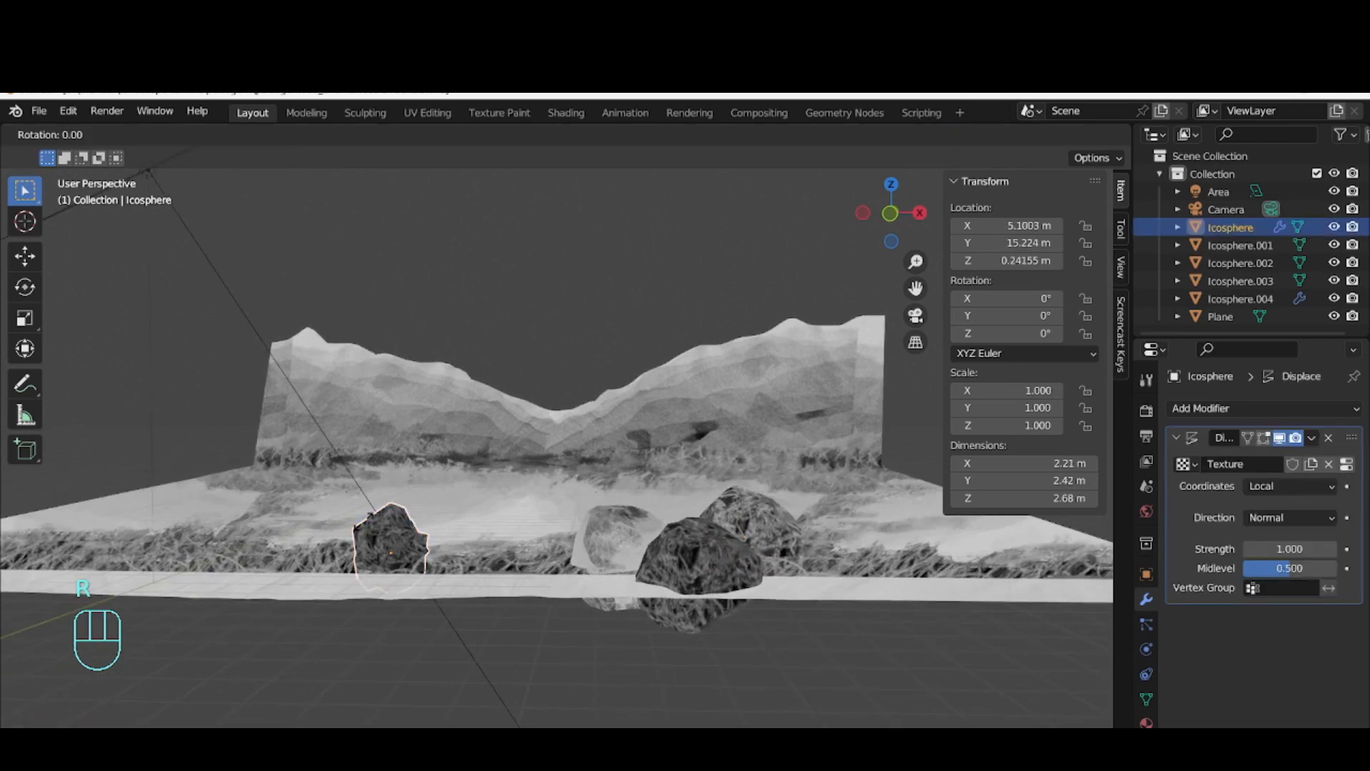
{"action": "key", "text": "z"}
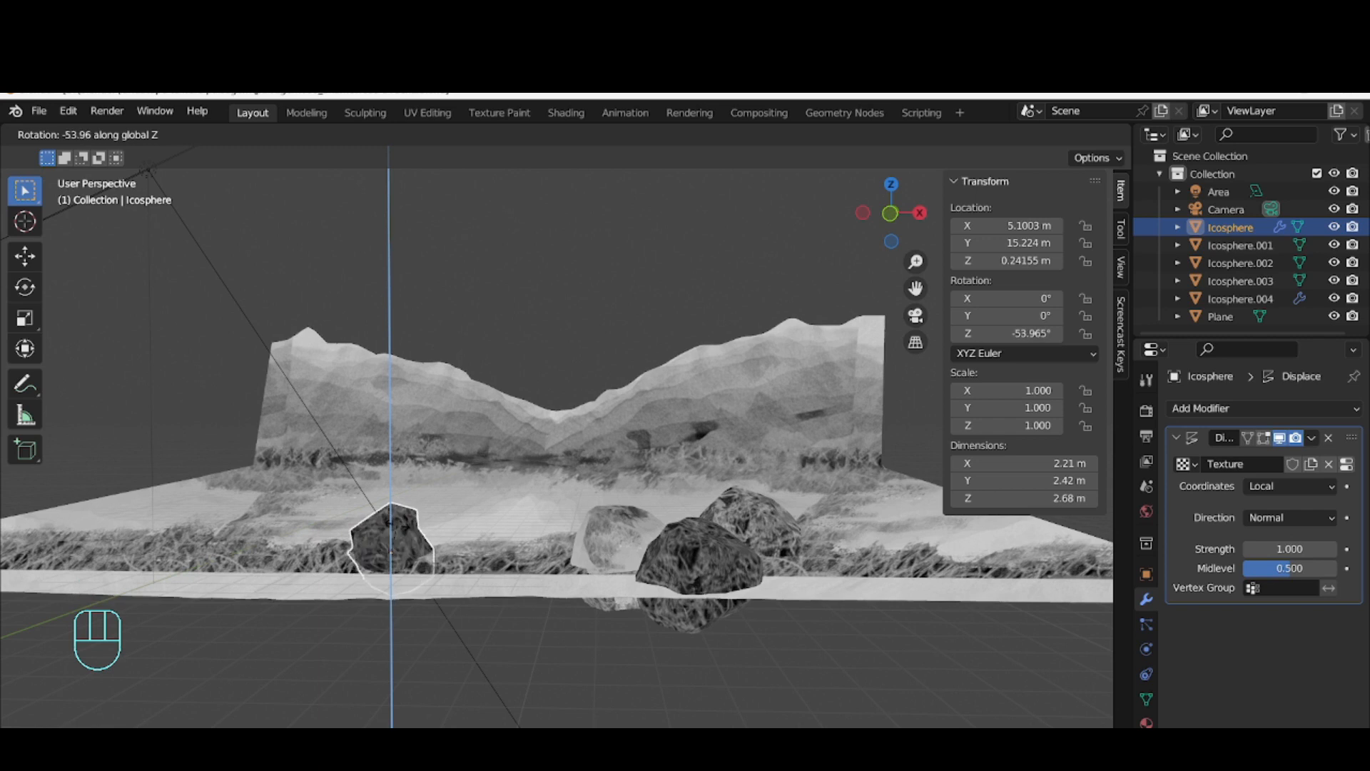
{"action": "left_click", "coordinate": [399, 525]}
{"action": "mouse_move", "coordinate": [439, 574]}
{"action": "middle_mouse_down"}
{"action": "mouse_move", "coordinate": [451, 564]}
{"action": "mouse_move", "coordinate": [450, 576]}
{"action": "middle_mouse_up"}
{"action": "key", "text": "KP_0"}
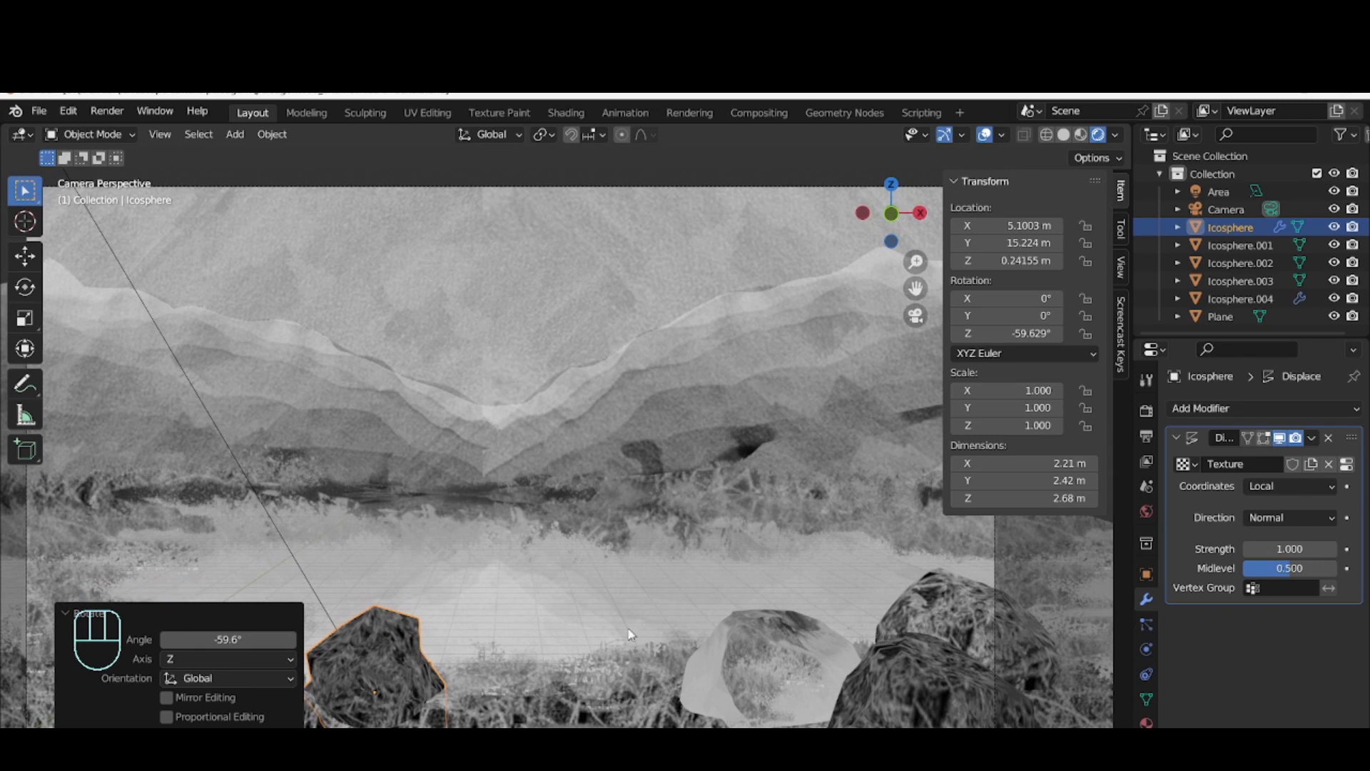
Delete the untextured Icosphere.003 rock and place a duplicate of the textured front rock at about X 11.55 m, Y 12.63 m, Z 0.96 m
{"action": "left_click", "coordinate": [785, 646]}
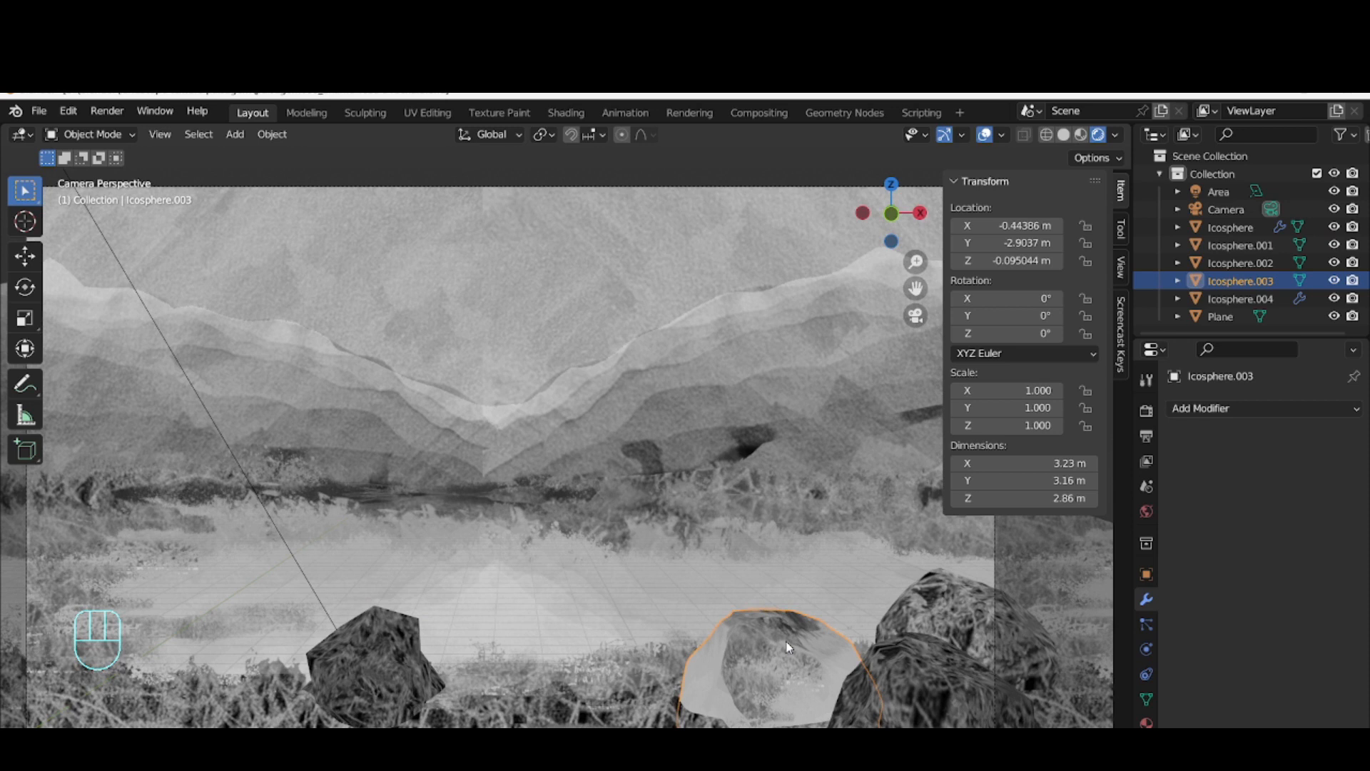
{"action": "key", "text": "Delete"}
{"action": "left_click", "coordinate": [911, 681]}
{"action": "key", "text": "shift+d"}
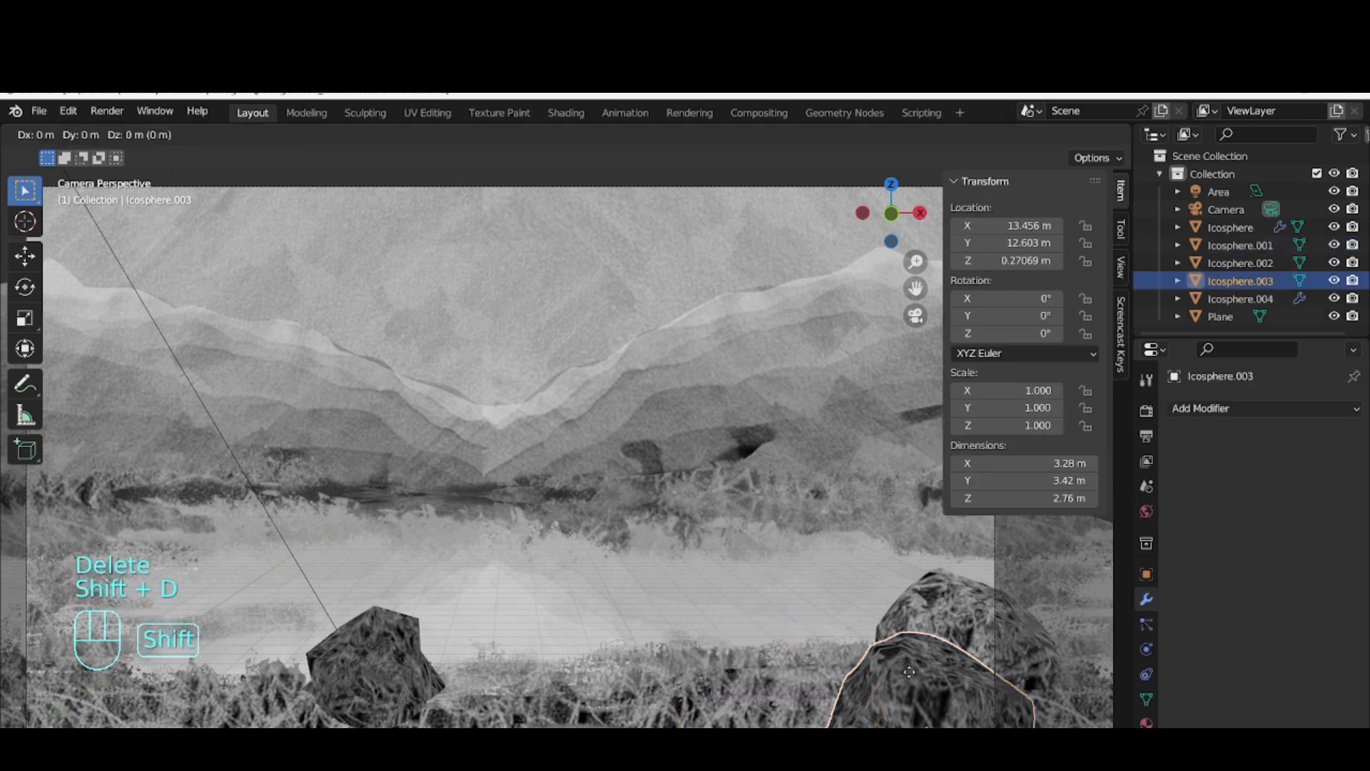
{"action": "left_click", "coordinate": [782, 630]}
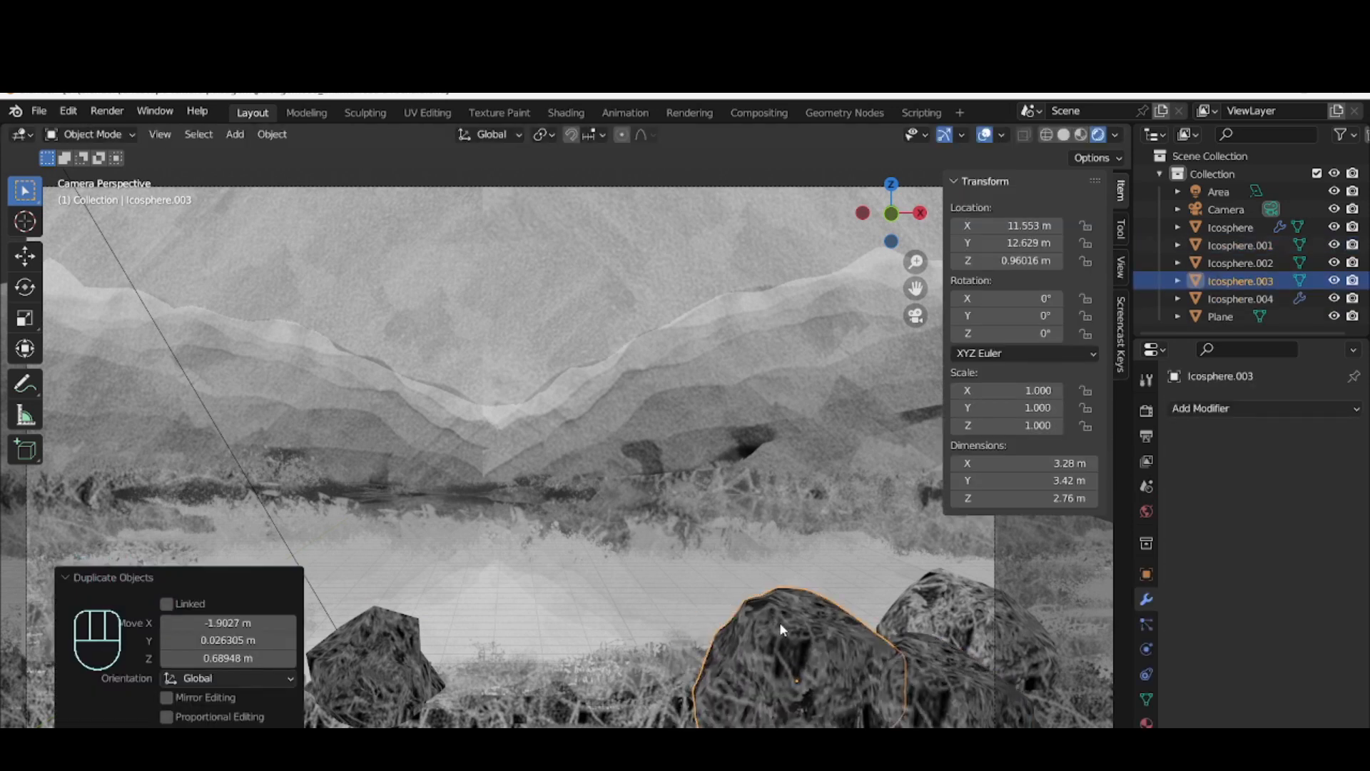
Rotate the duplicated rock about 36.2° around Z and move it to about X 12.68 m and Y 15.15 m
{"action": "key", "text": "r"}
{"action": "key", "text": "z"}
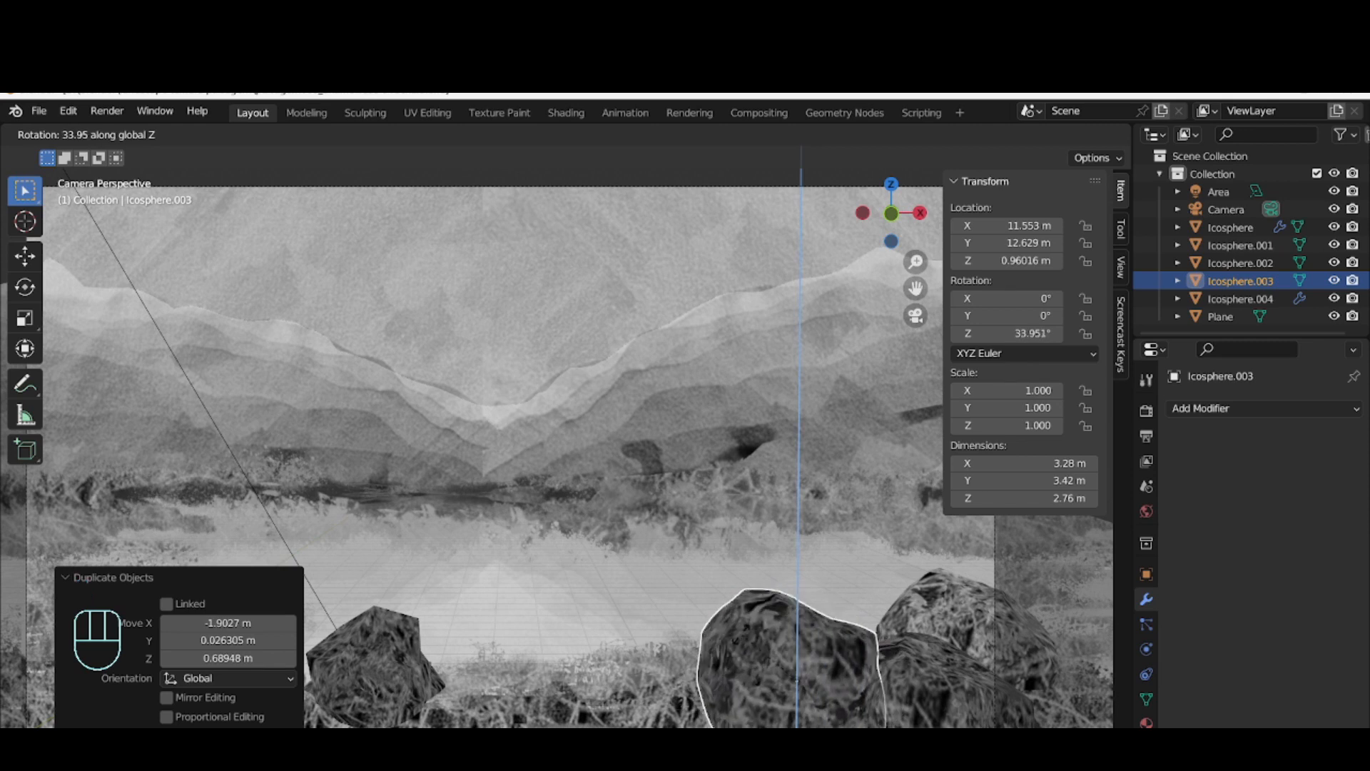
{"action": "left_click", "coordinate": [739, 640]}
{"action": "key", "text": "g"}
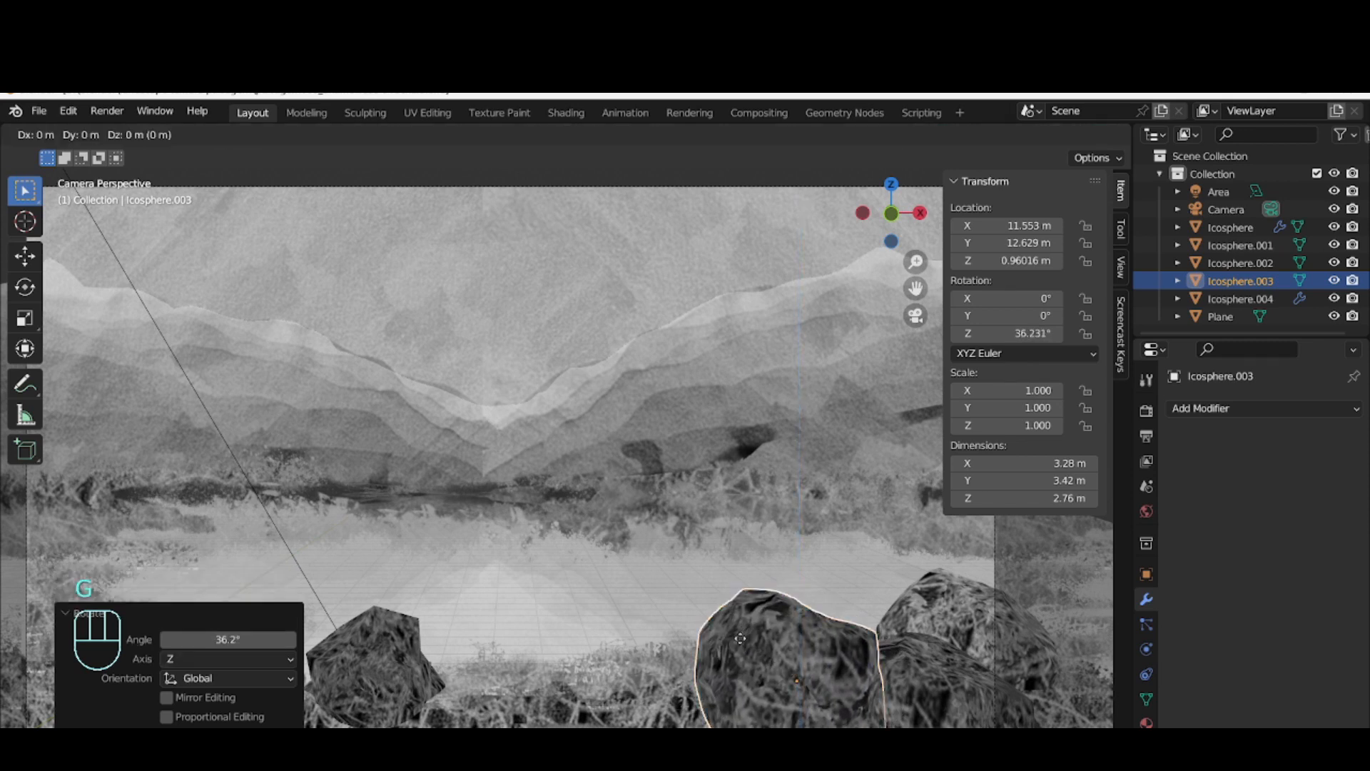
{"action": "key", "text": "y"}
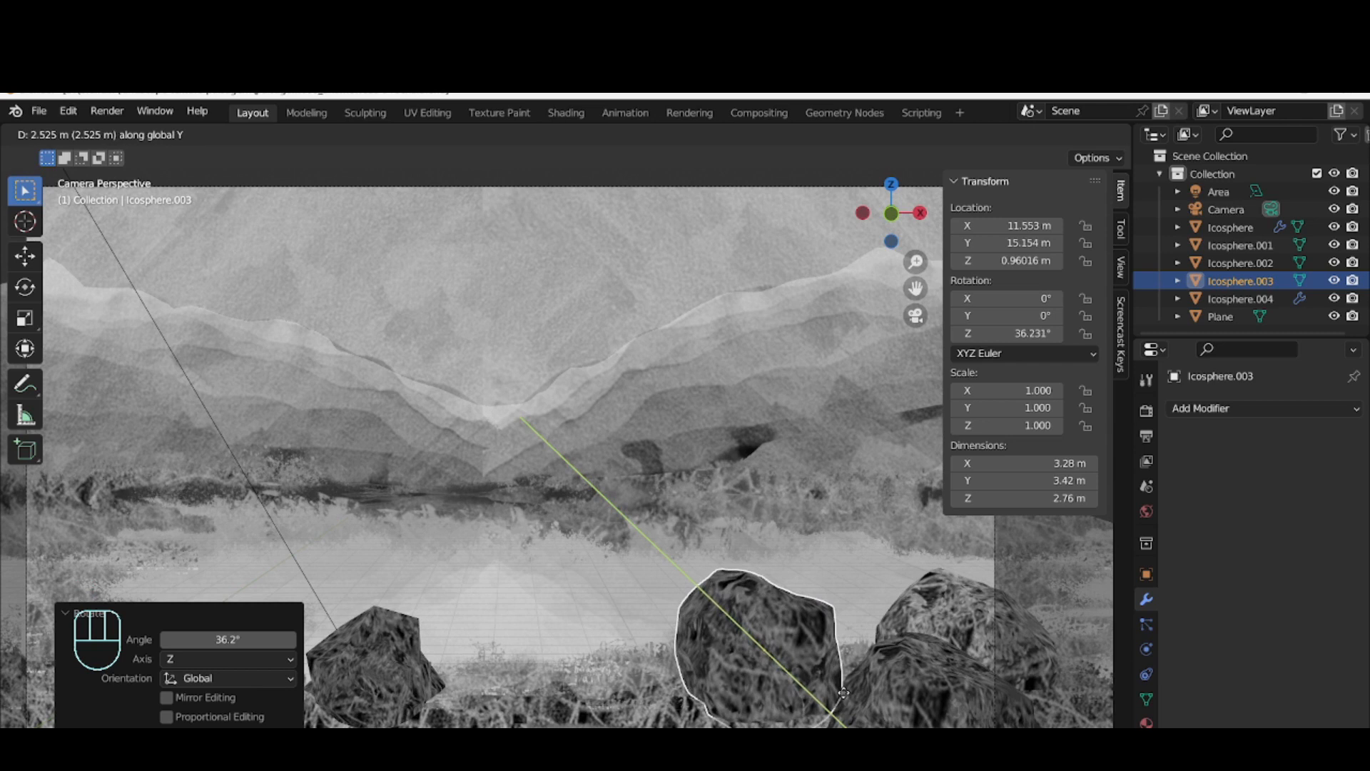
{"action": "left_click", "coordinate": [844, 692]}
{"action": "key", "text": "g"}
{"action": "key", "text": "x"}
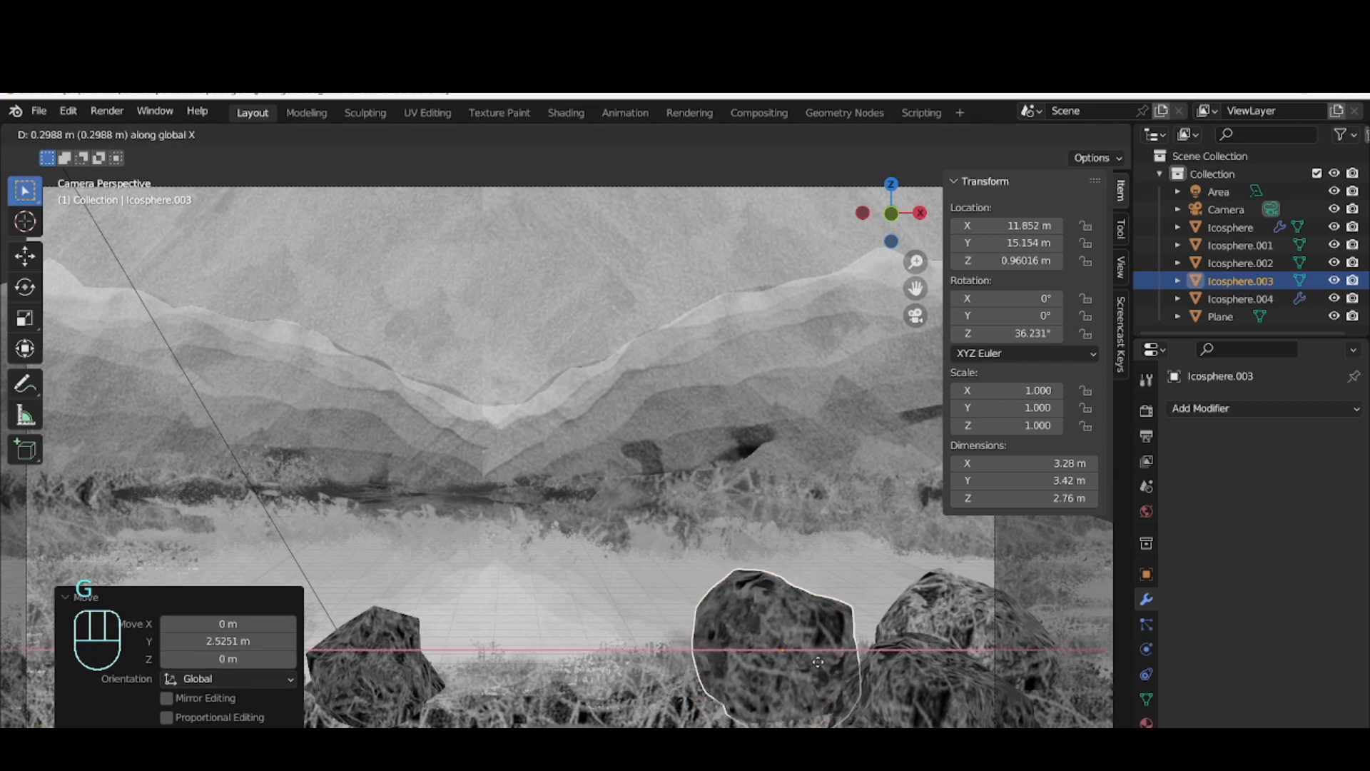
{"action": "left_click", "coordinate": [862, 662]}
Tilt the duplicated rock about -35.7° in the view plane and lower it about 0.59 m along Z
{"action": "key", "text": "r"}
{"action": "left_click", "coordinate": [777, 658]}
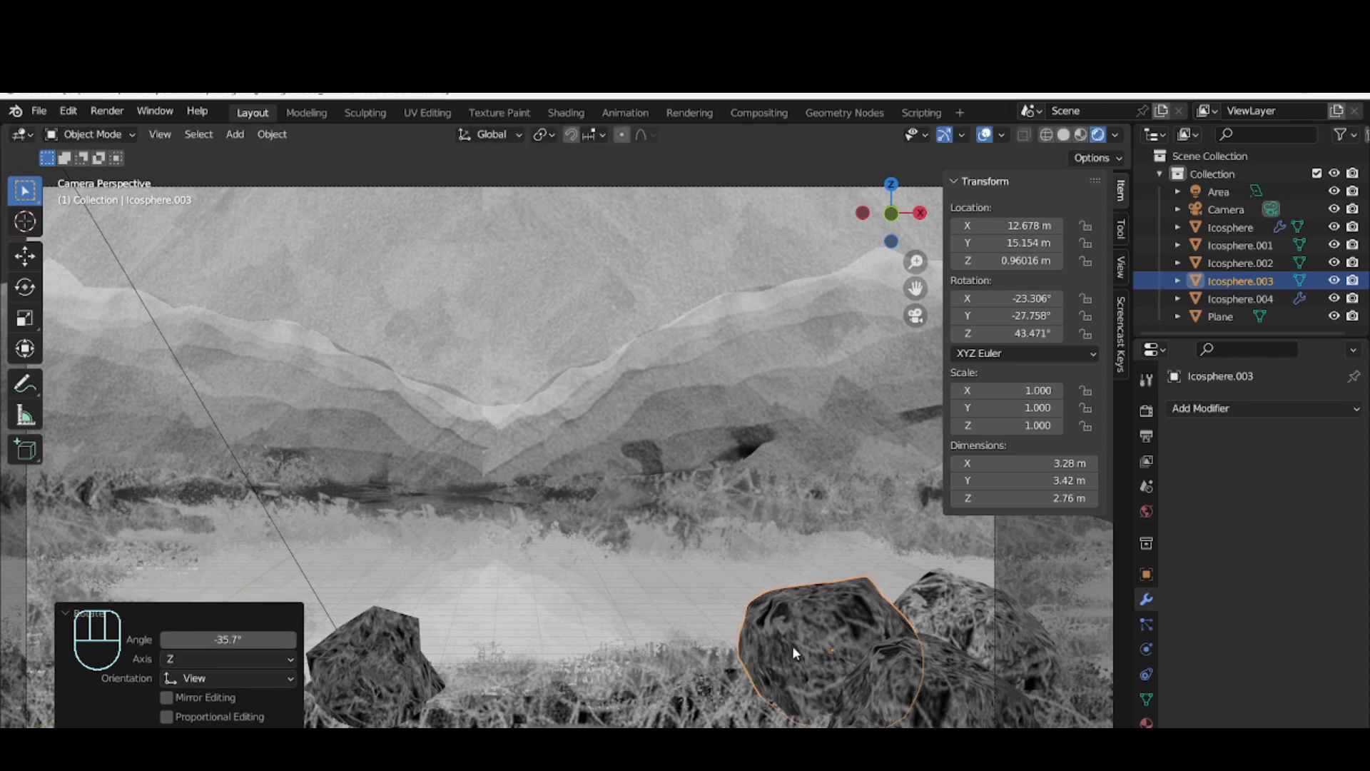
{"action": "key", "text": "g"}
{"action": "key", "text": "z"}
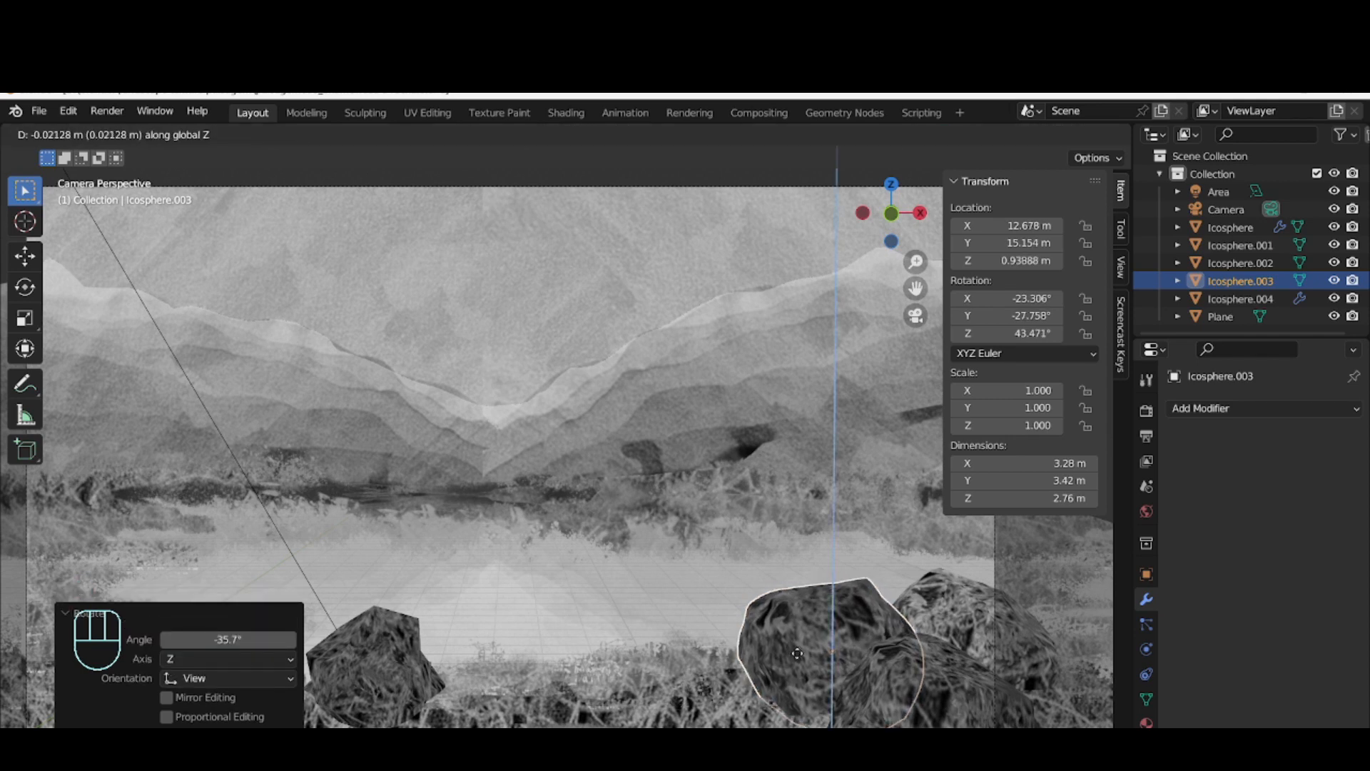
{"action": "left_click", "coordinate": [793, 683]}
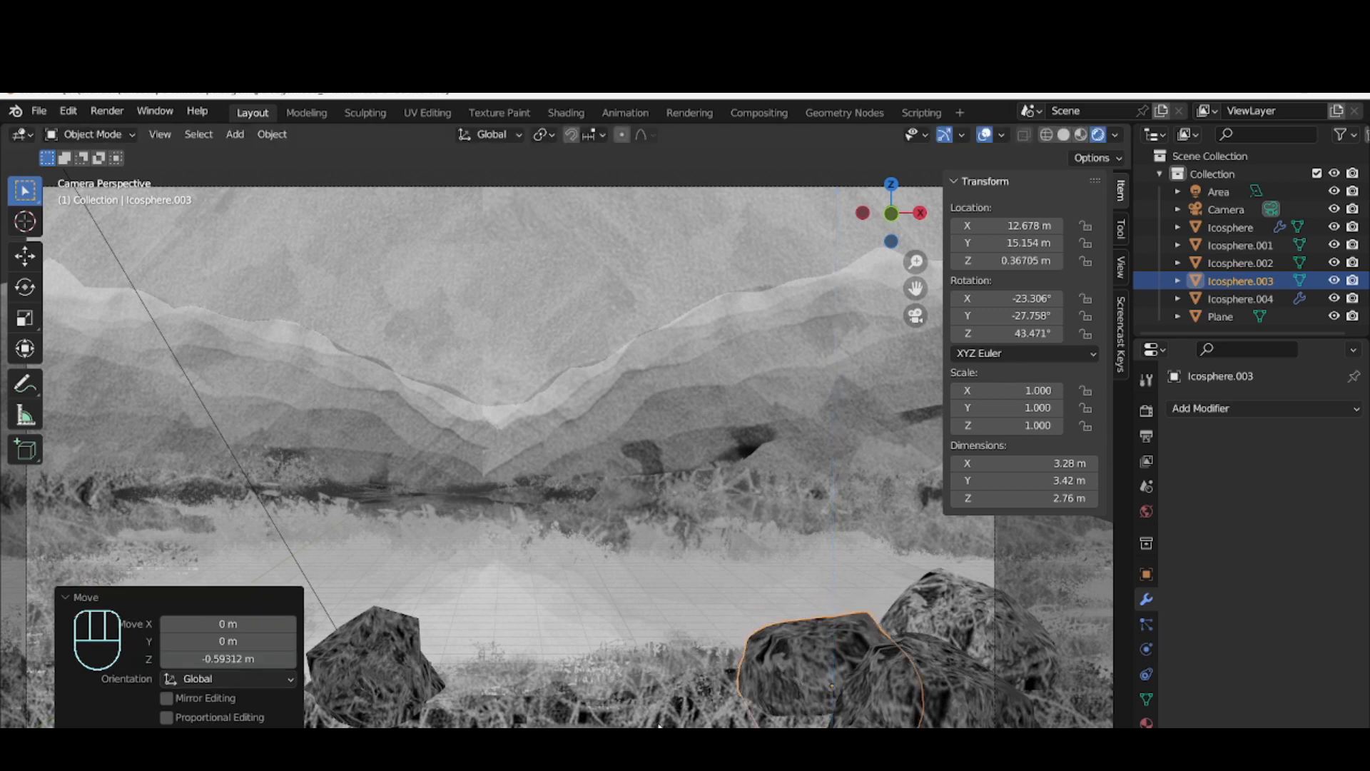
Select the scene camera from the right orthographic view and return to the camera view
{"action": "left_click", "coordinate": [778, 550]}
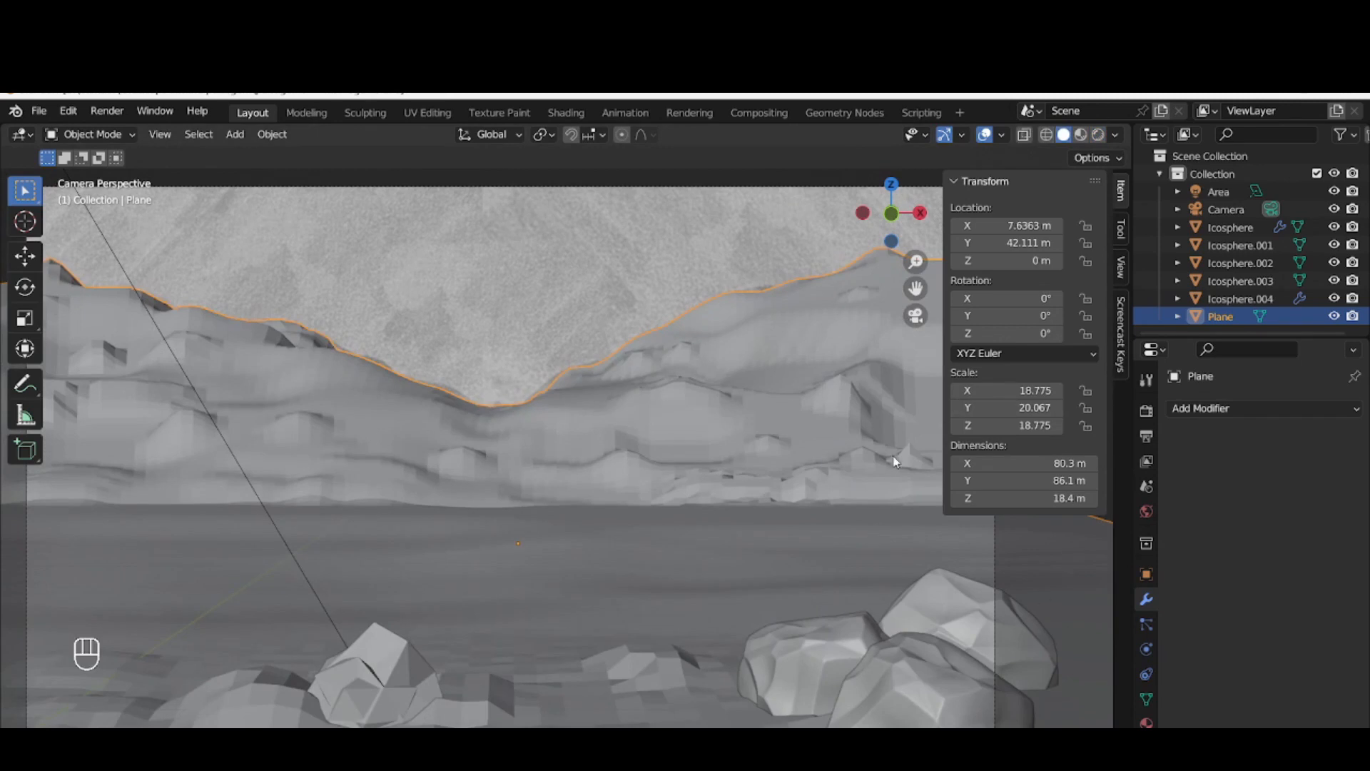
{"action": "key", "text": "KP_3"}
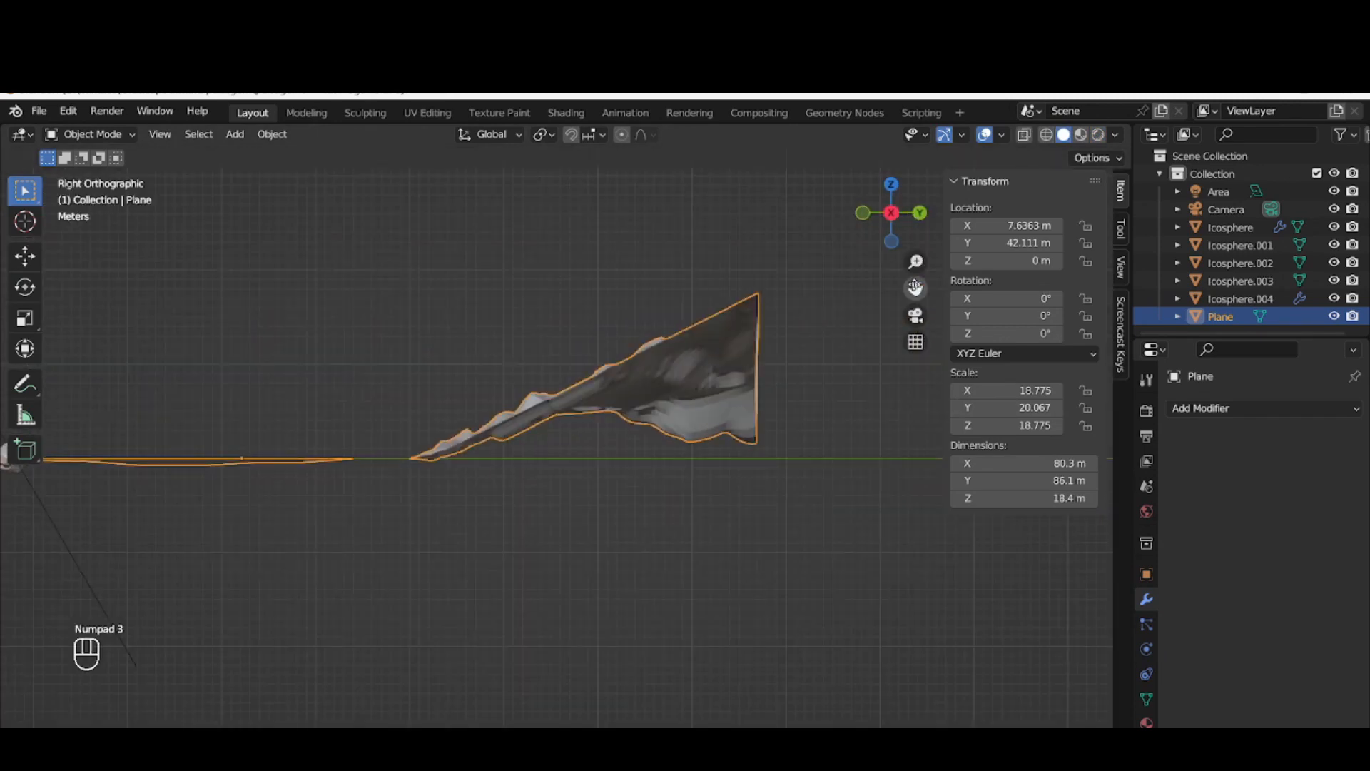
{"action": "left_click_drag", "start_coordinate": [915, 288], "coordinate": [1131, 289]}
{"action": "left_click_drag", "start_coordinate": [916, 287], "coordinate": [1006, 292]}
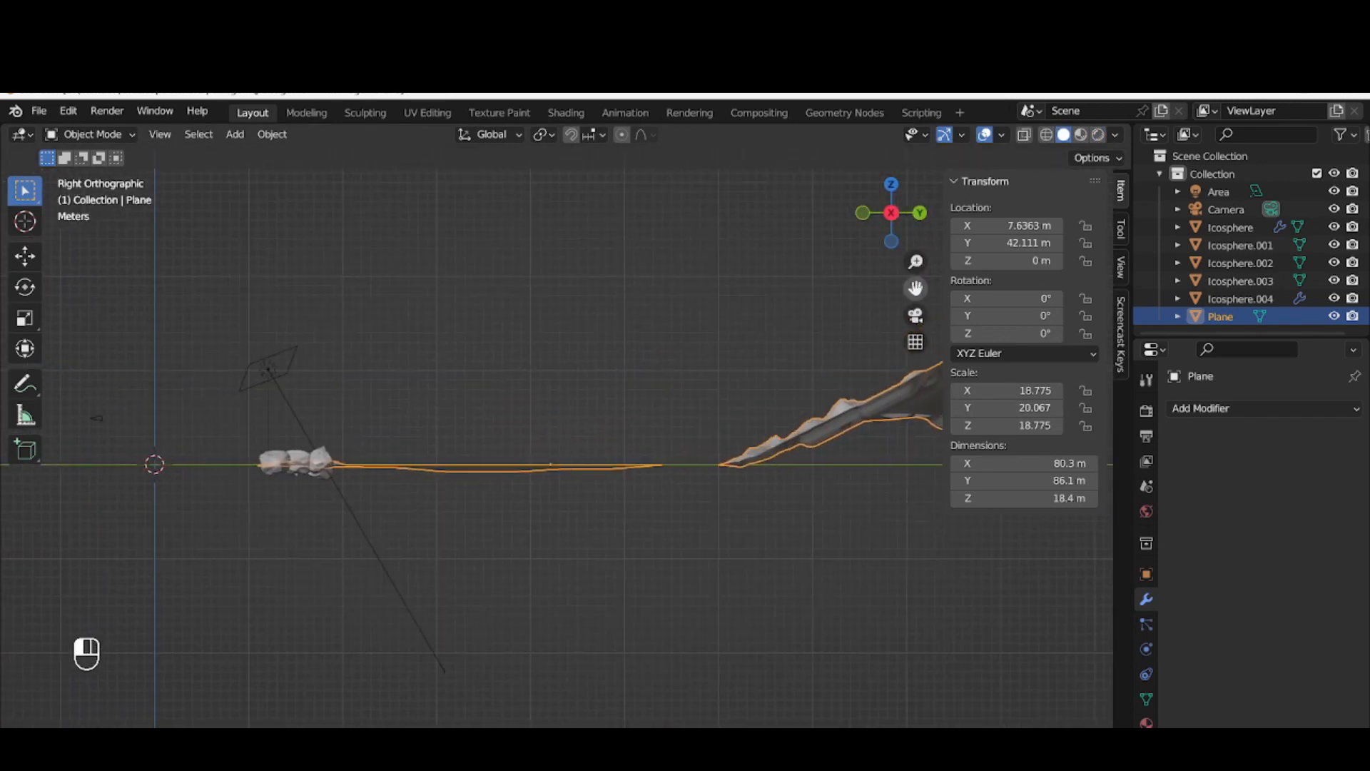
{"action": "left_click", "coordinate": [96, 419]}
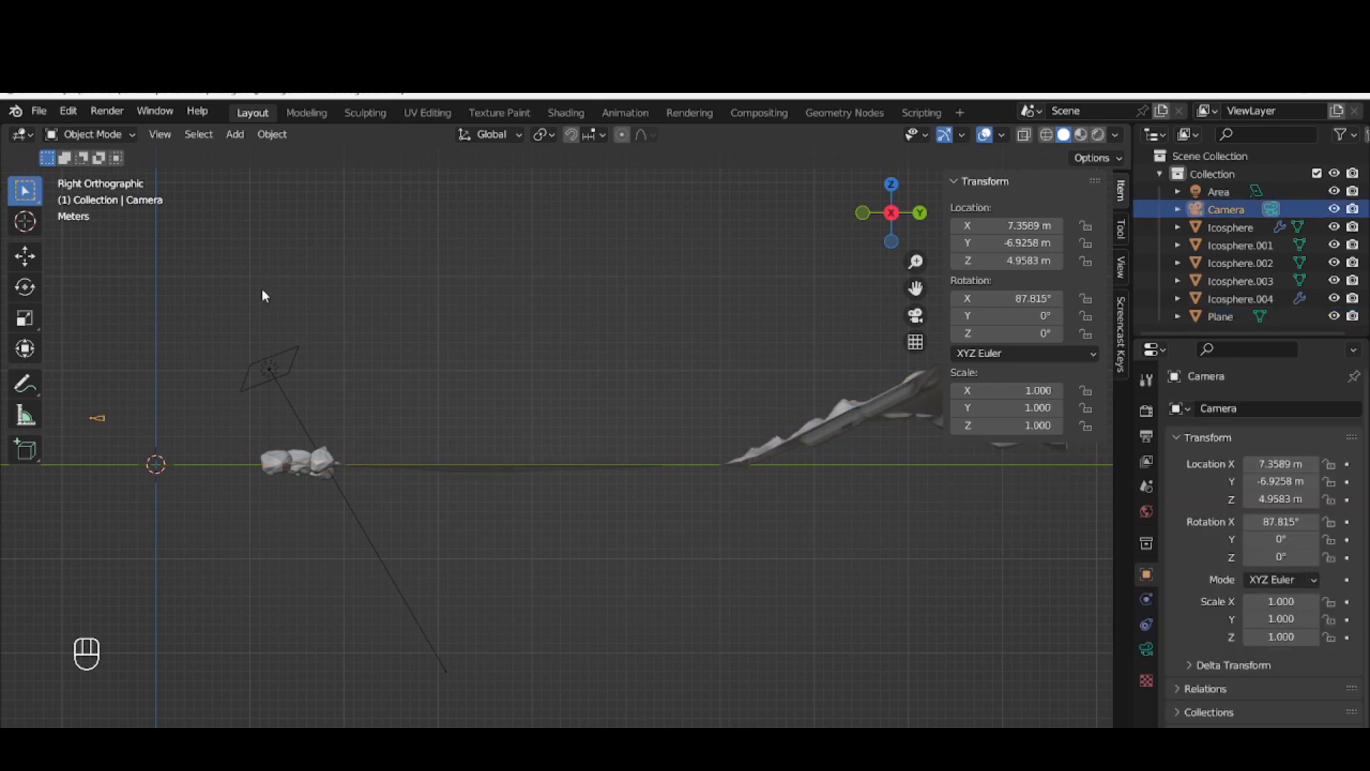
{"action": "key", "text": "KP_0"}
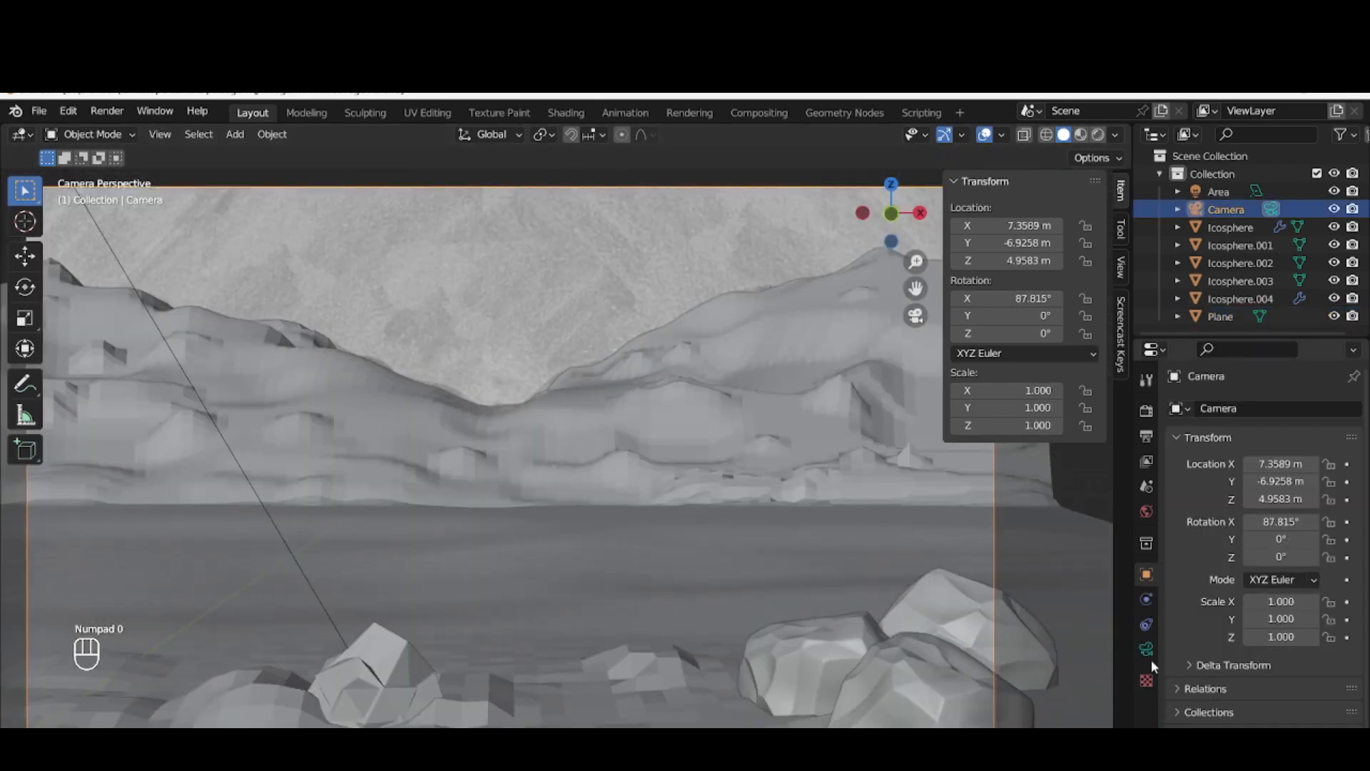
Enable Depth of Field in the camera's settings and display the viewport in rendered shading
{"action": "left_click", "coordinate": [1146, 649]}
{"action": "left_click", "coordinate": [1188, 630]}
{"action": "left_click", "coordinate": [1176, 630]}
{"action": "scroll", "coordinate": [1185, 630], "scroll_direction": "down", "scroll_amount": 2}
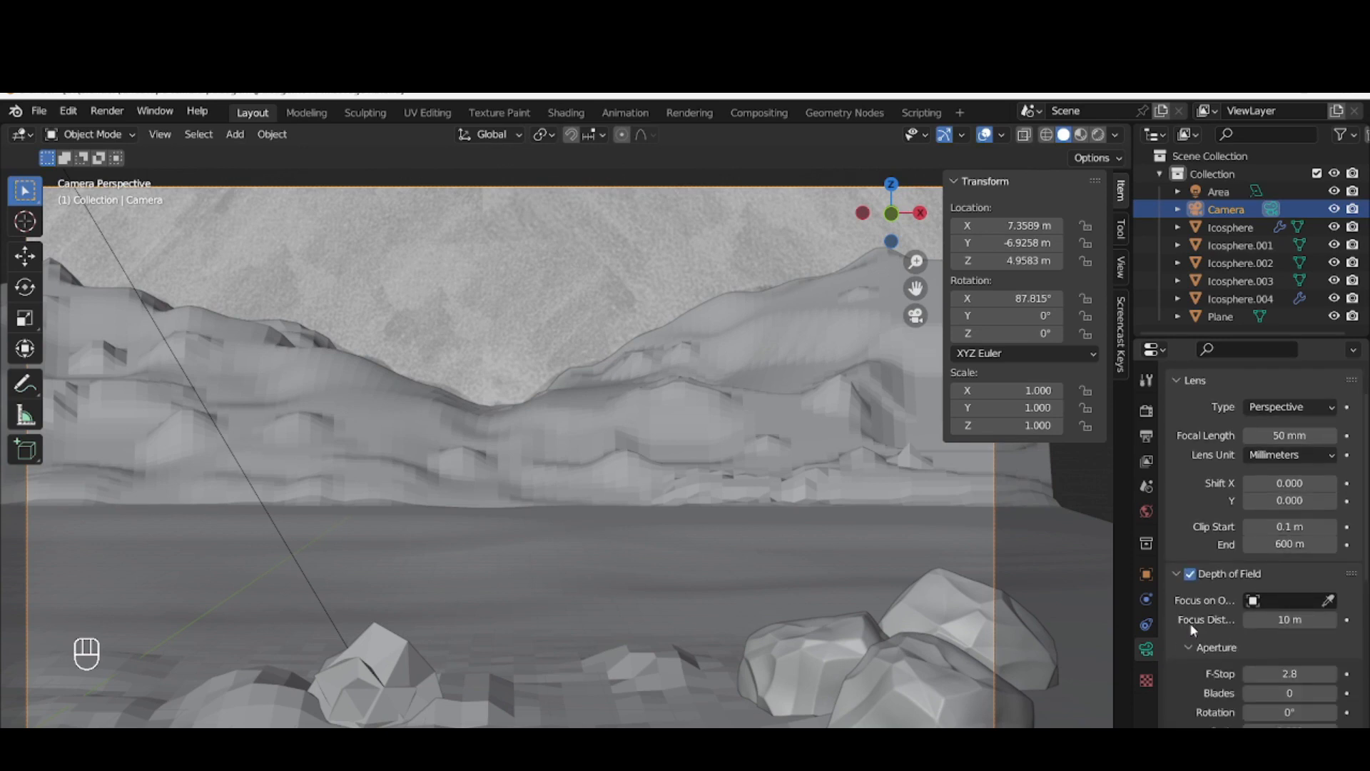
{"action": "left_click", "coordinate": [1292, 600]}
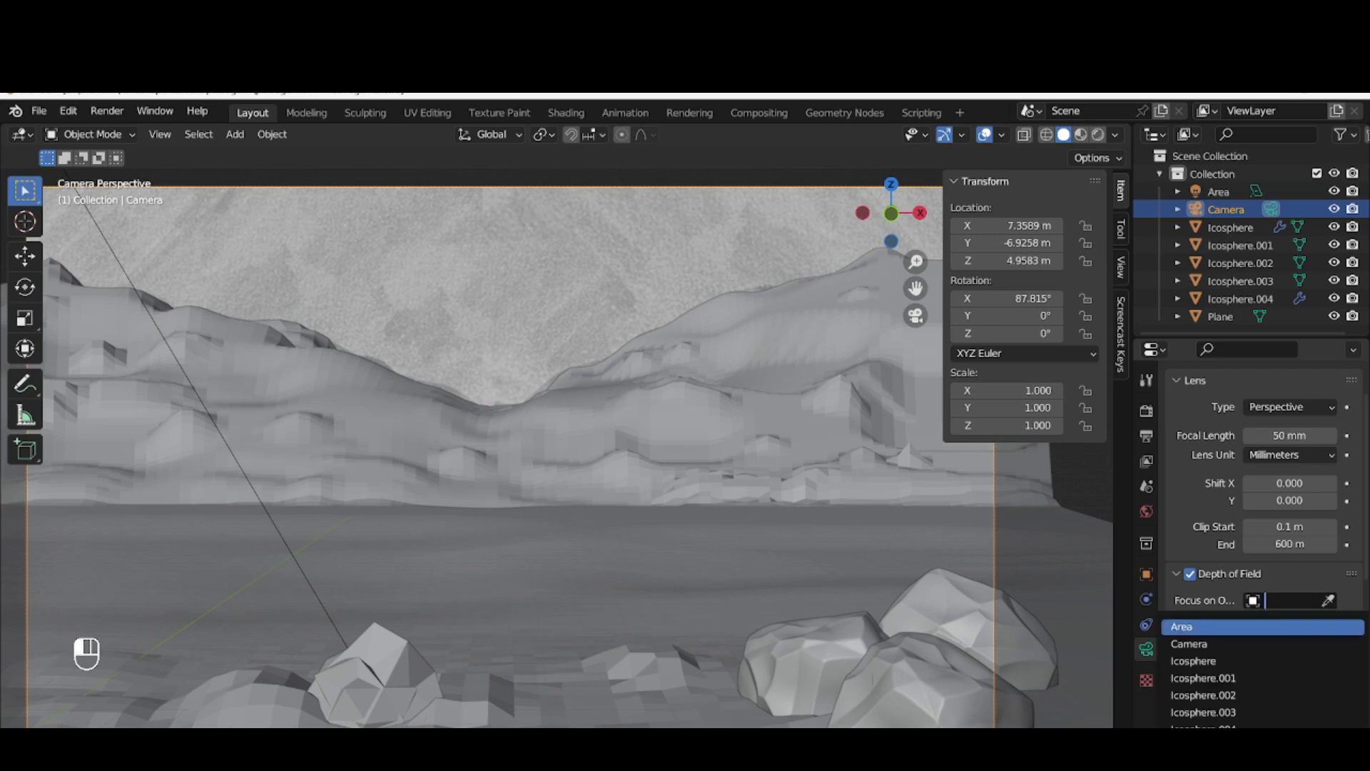
{"action": "left_click", "coordinate": [1098, 136]}
{"action": "left_click", "coordinate": [1098, 136]}
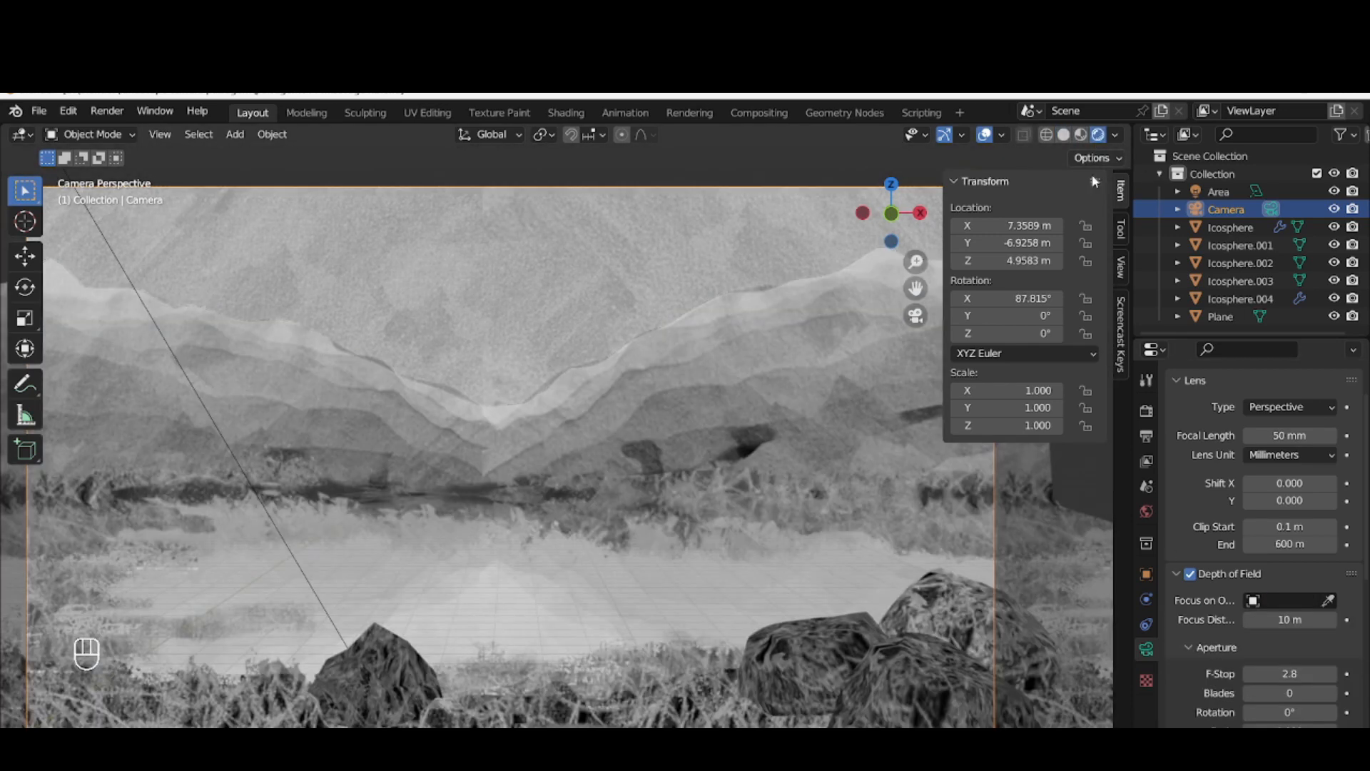
Try Icosphere.004 as the depth of field focus object and replace it by sampling a rock from the foreground cluster in the viewport
{"action": "left_click", "coordinate": [1300, 595]}
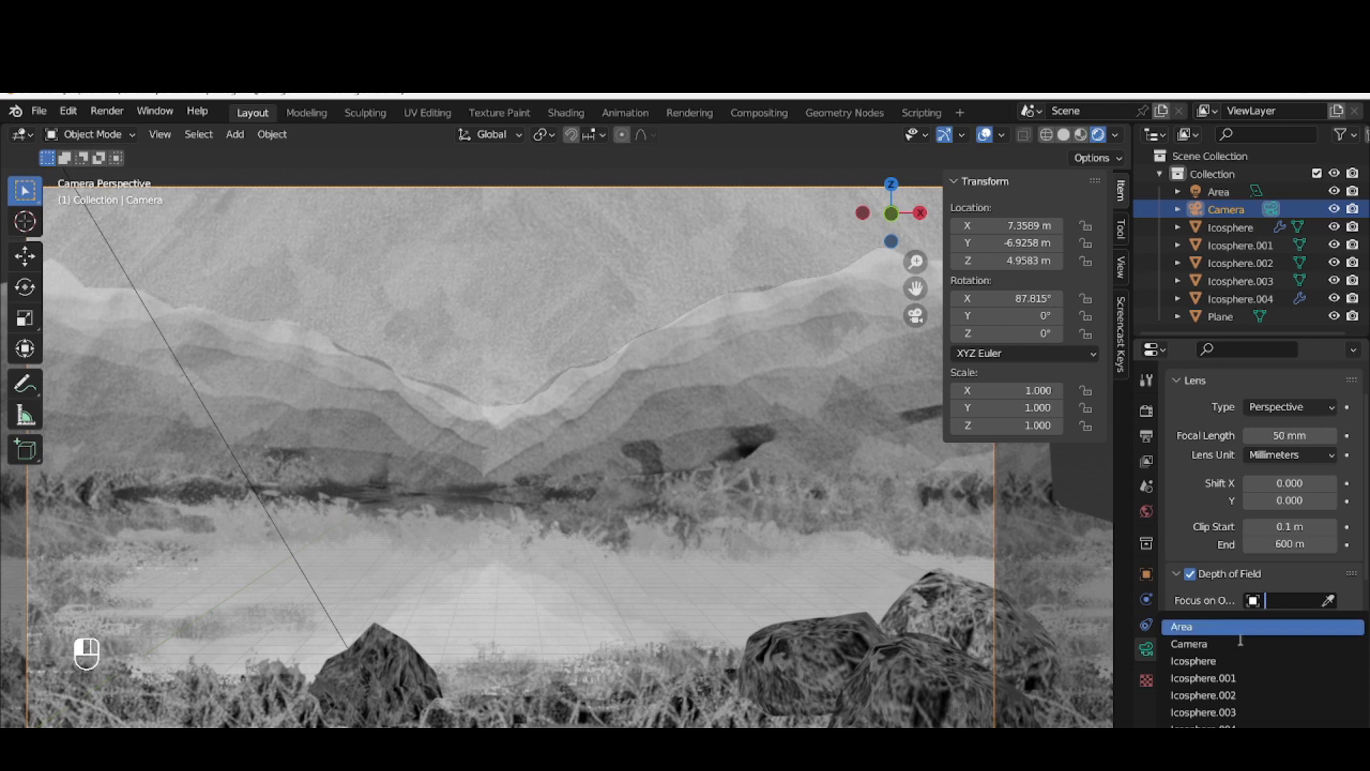
{"action": "left_click", "coordinate": [1211, 726]}
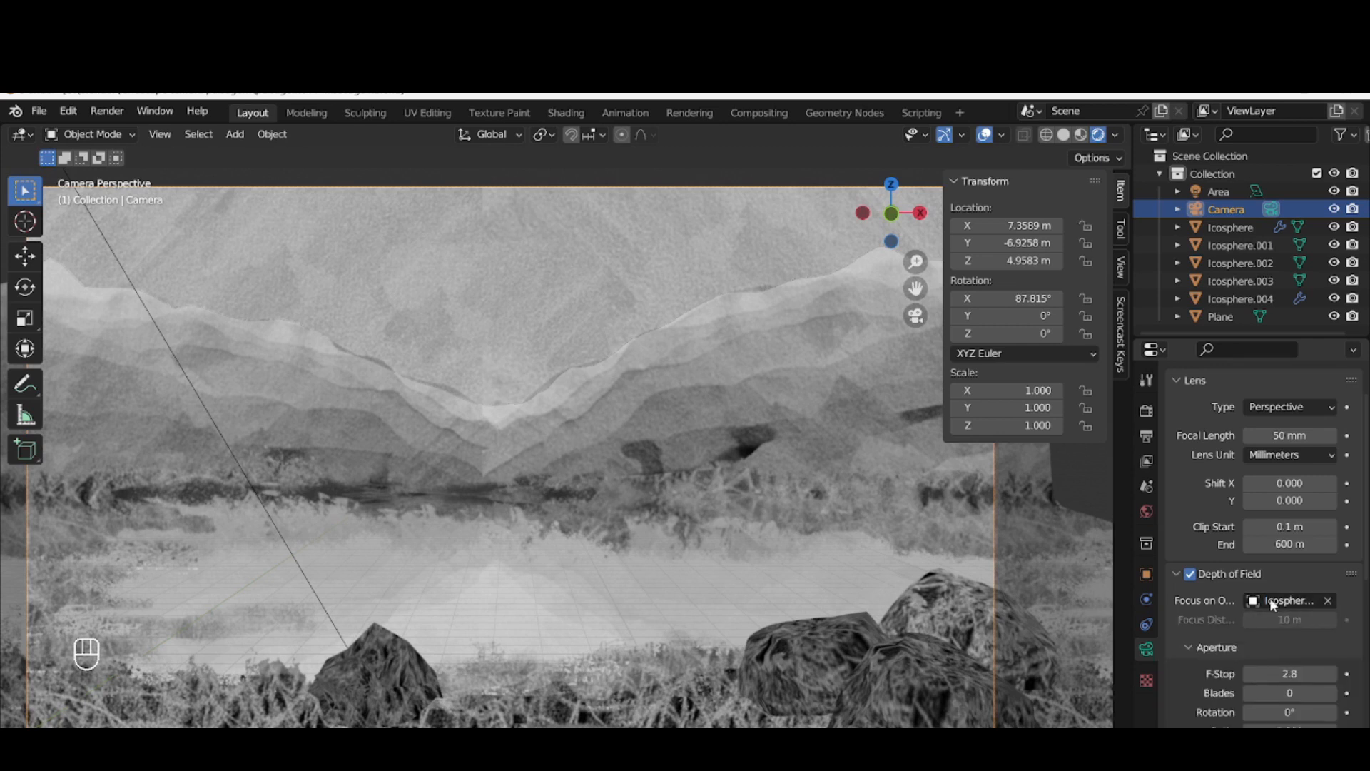
{"action": "left_click", "coordinate": [1275, 603]}
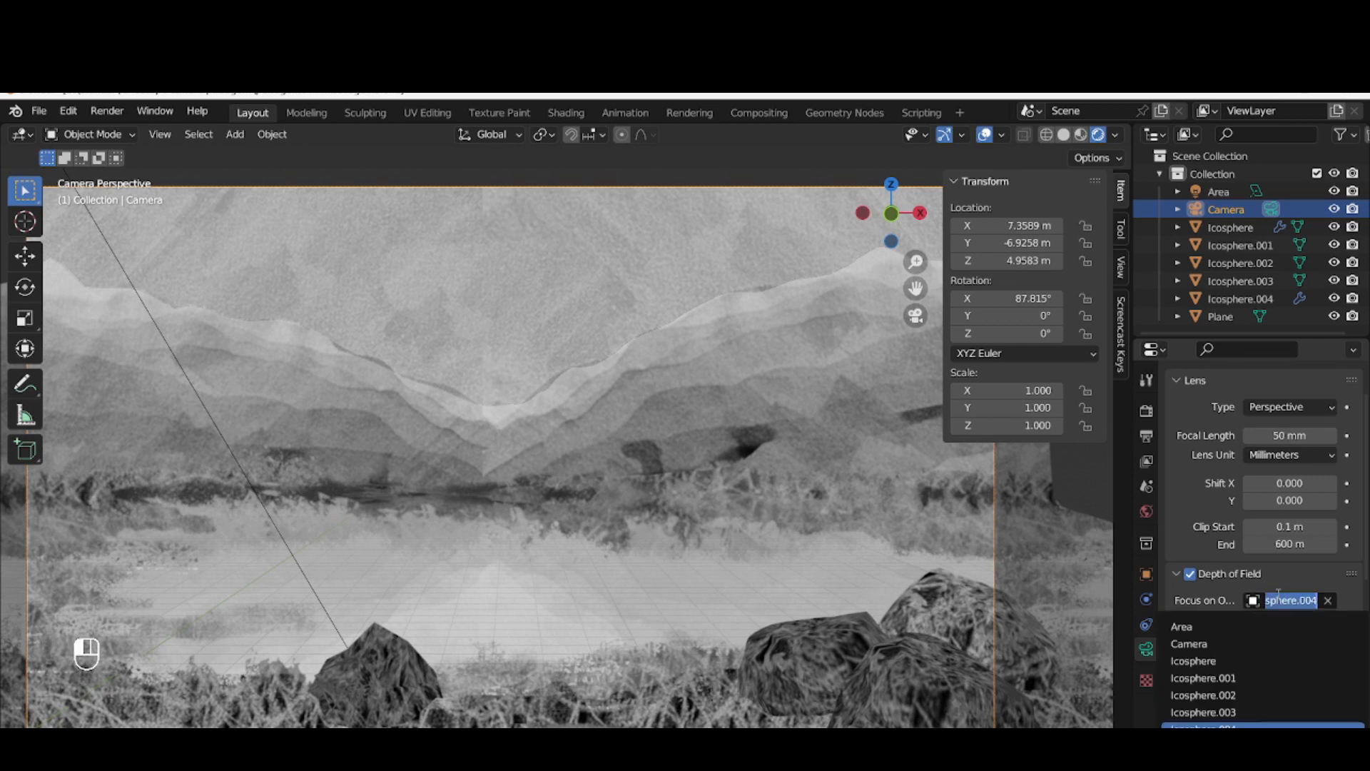
{"action": "left_click", "coordinate": [1327, 600]}
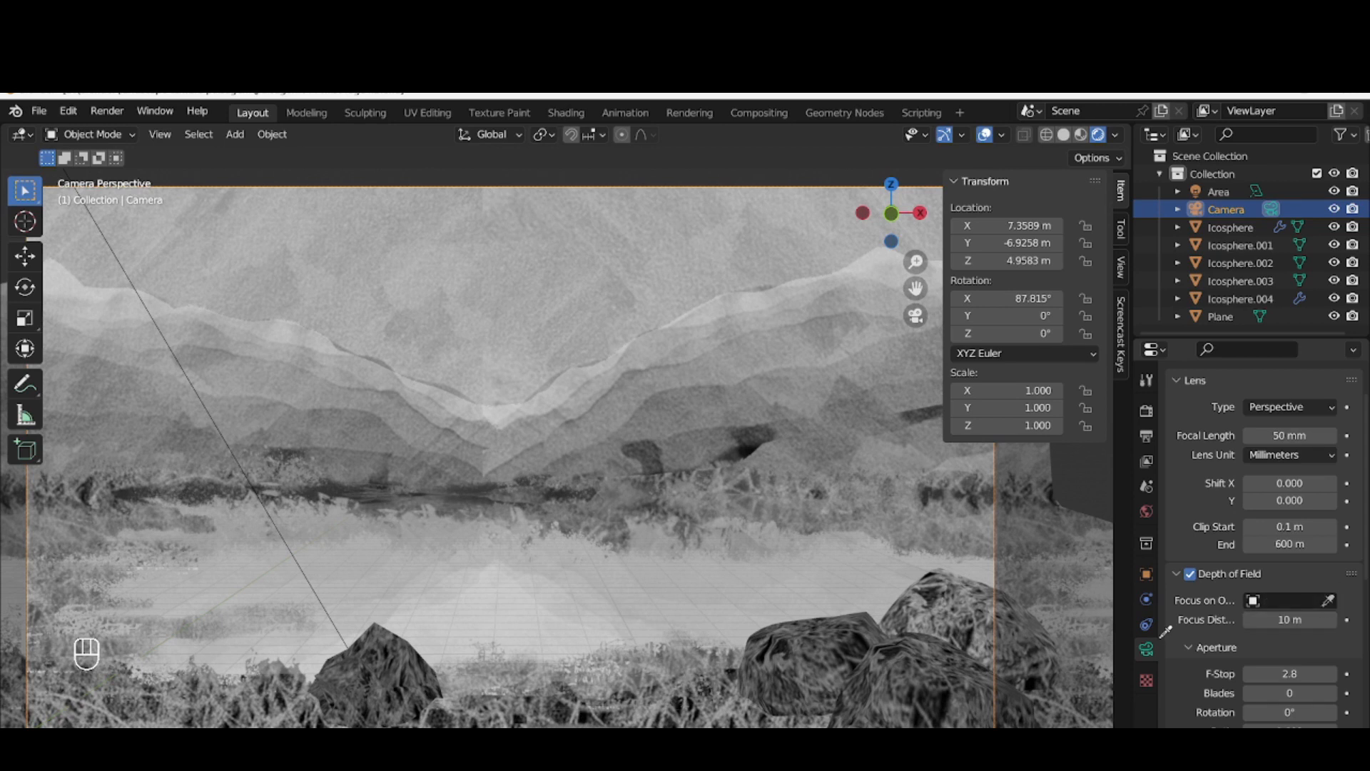
{"action": "left_click", "coordinate": [931, 634]}
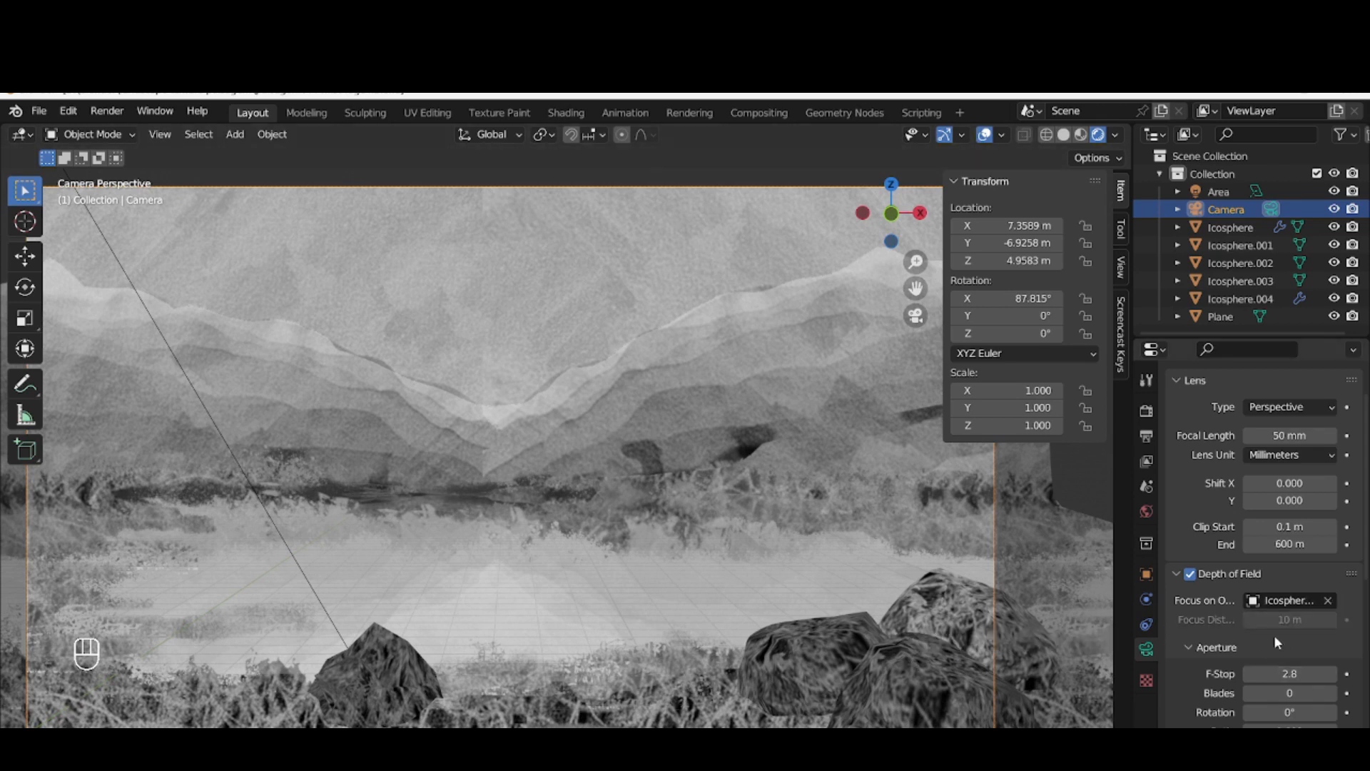
Set the camera's depth of field focus distance to 200 m
{"action": "left_click", "coordinate": [1324, 620]}
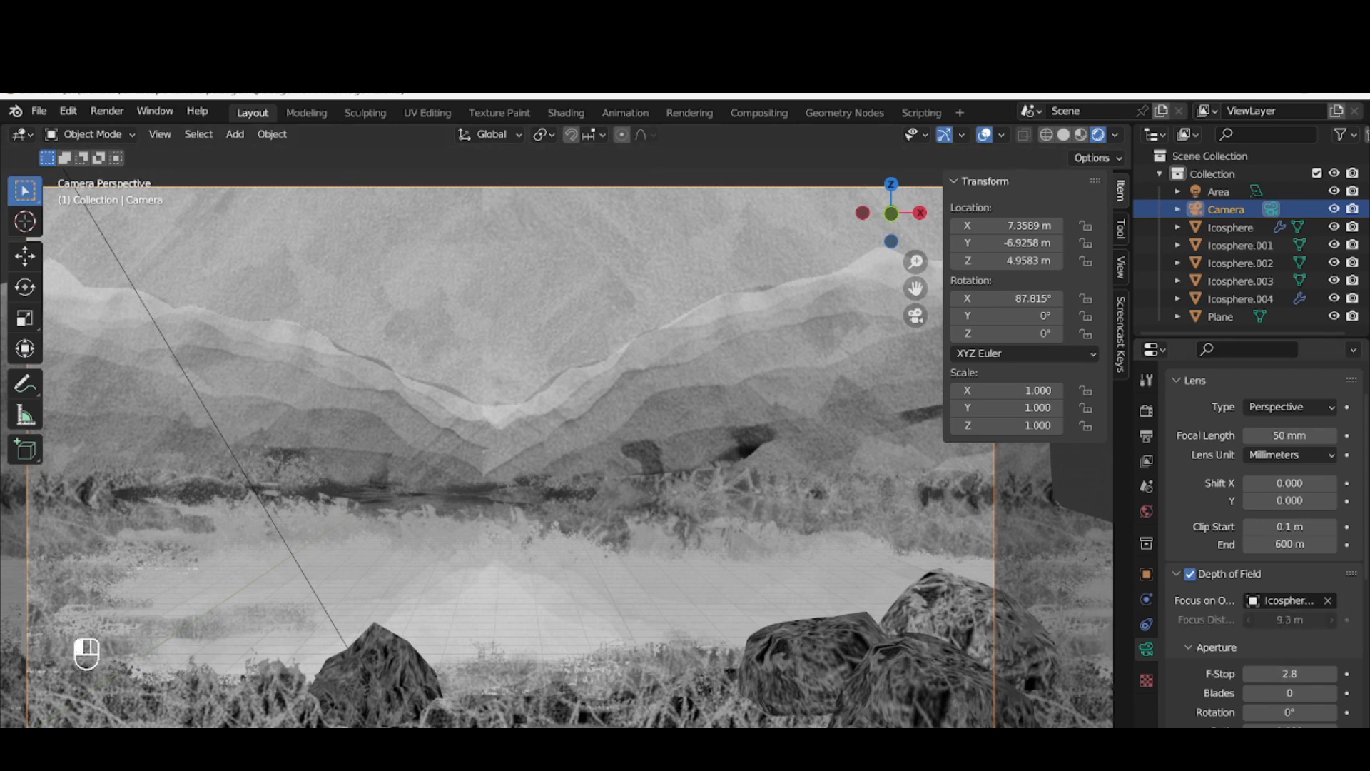
{"action": "left_click", "coordinate": [1277, 621]}
{"action": "type", "text": "200"}
{"action": "key", "text": "Return"}
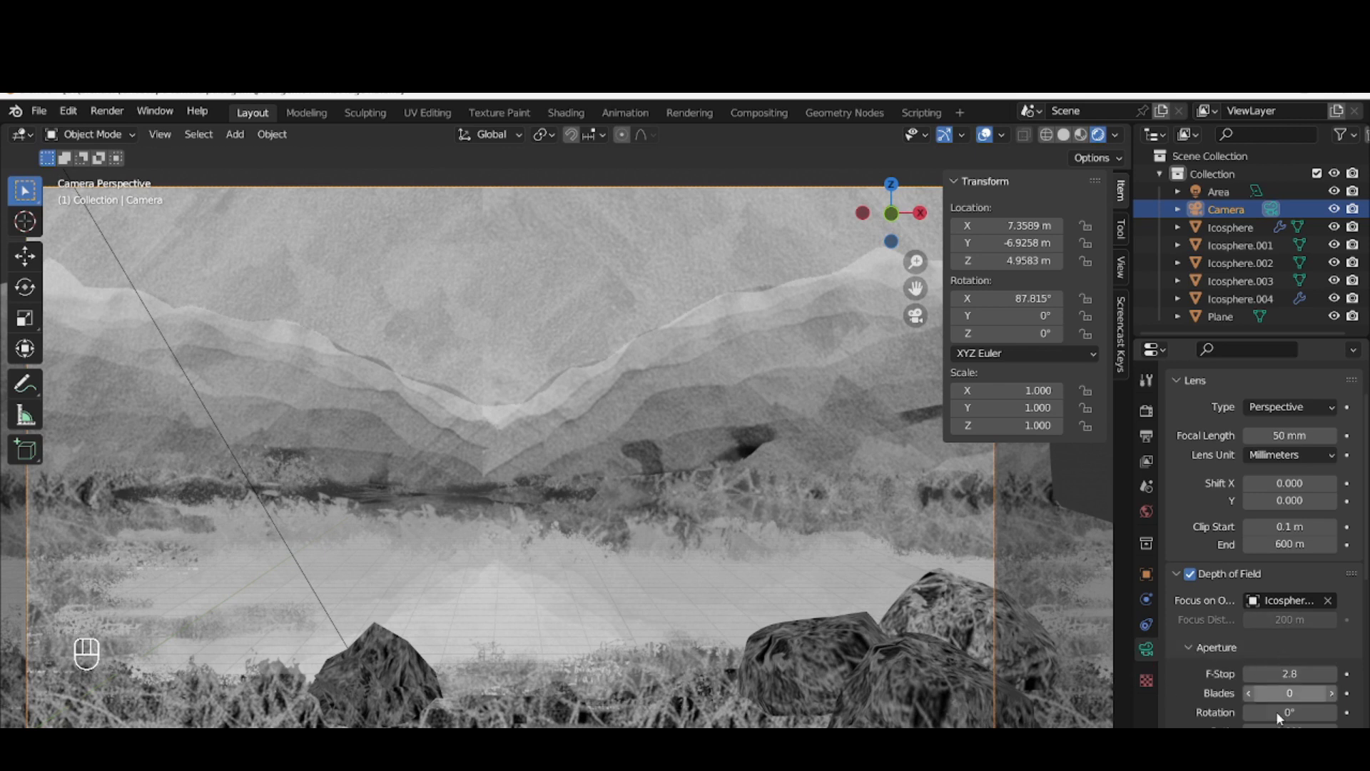
Lower the camera's depth of field F-Stop to 0.4 and render a test image
{"action": "mouse_move", "coordinate": [1283, 674]}
{"action": "left_mouse_down"}
{"action": "mouse_move", "coordinate": [1265, 673]}
{"action": "mouse_move", "coordinate": [1347, 671]}
{"action": "mouse_move", "coordinate": [1275, 681]}
{"action": "left_mouse_up"}
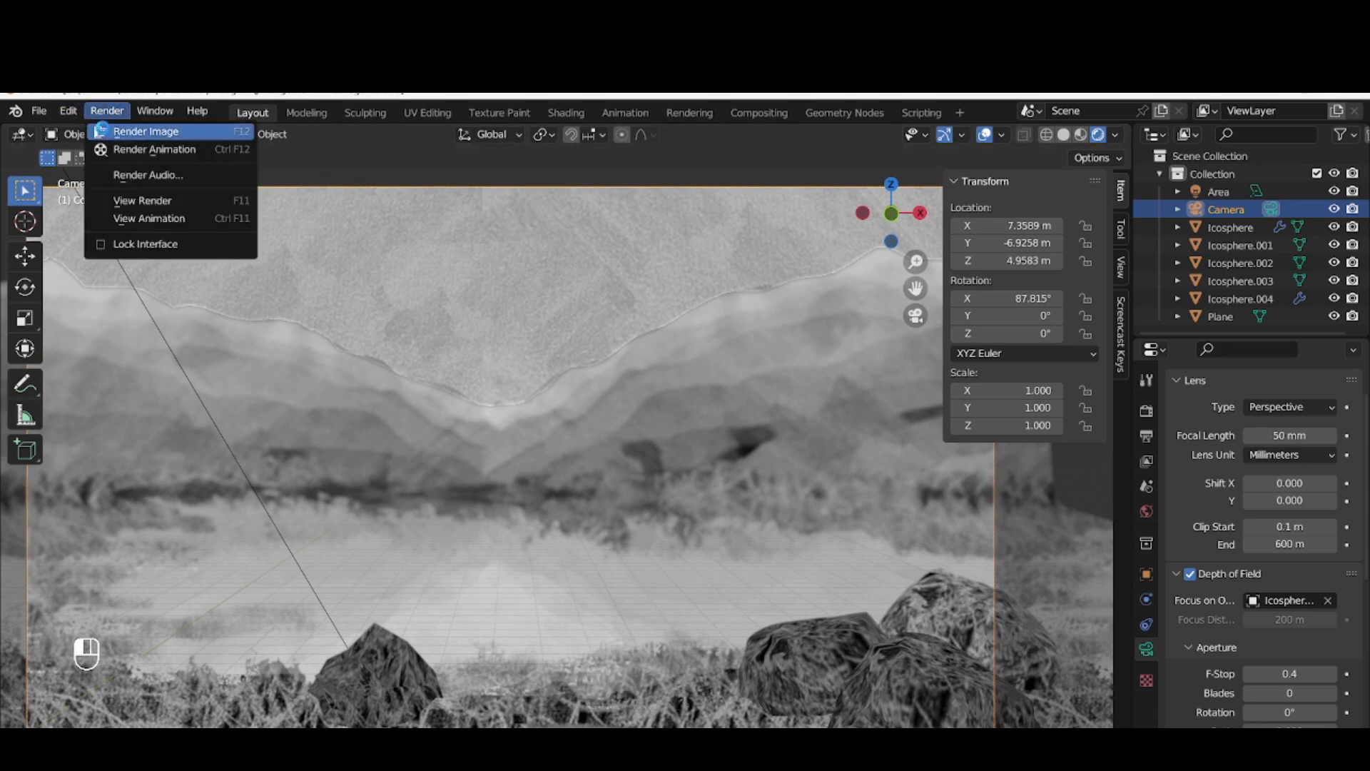
{"action": "left_click", "coordinate": [104, 132]}
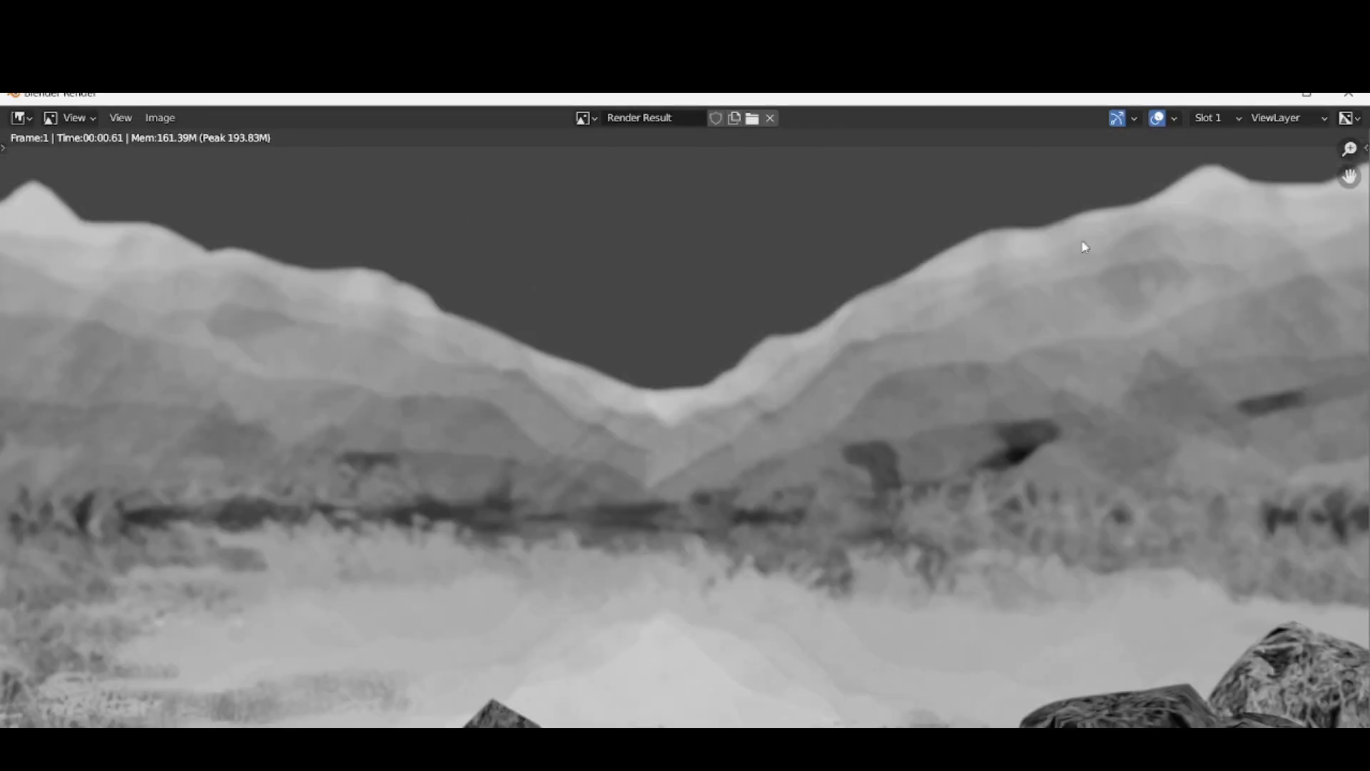
{"action": "left_click", "coordinate": [1349, 93]}
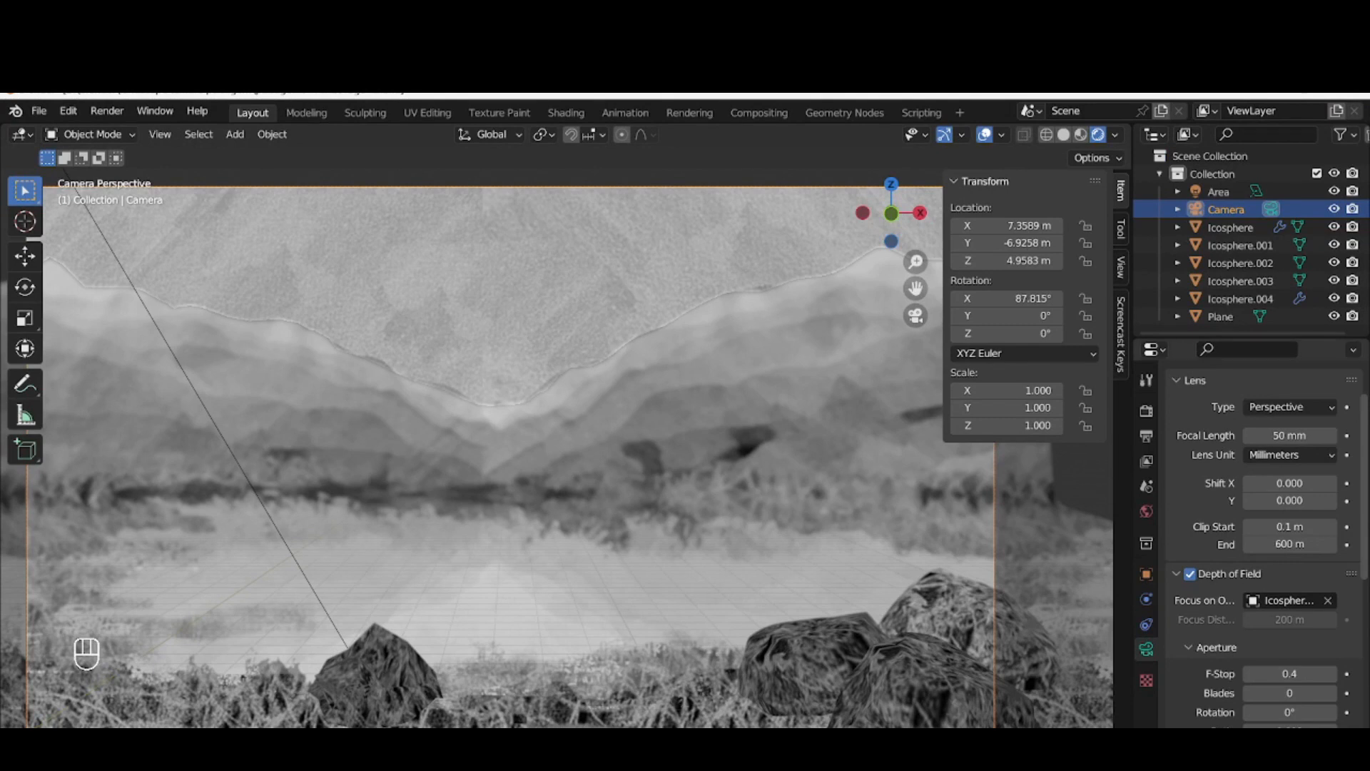
Disable the camera's Depth of Field and select the camera again from the right orthographic view
{"action": "left_click", "coordinate": [1188, 575]}
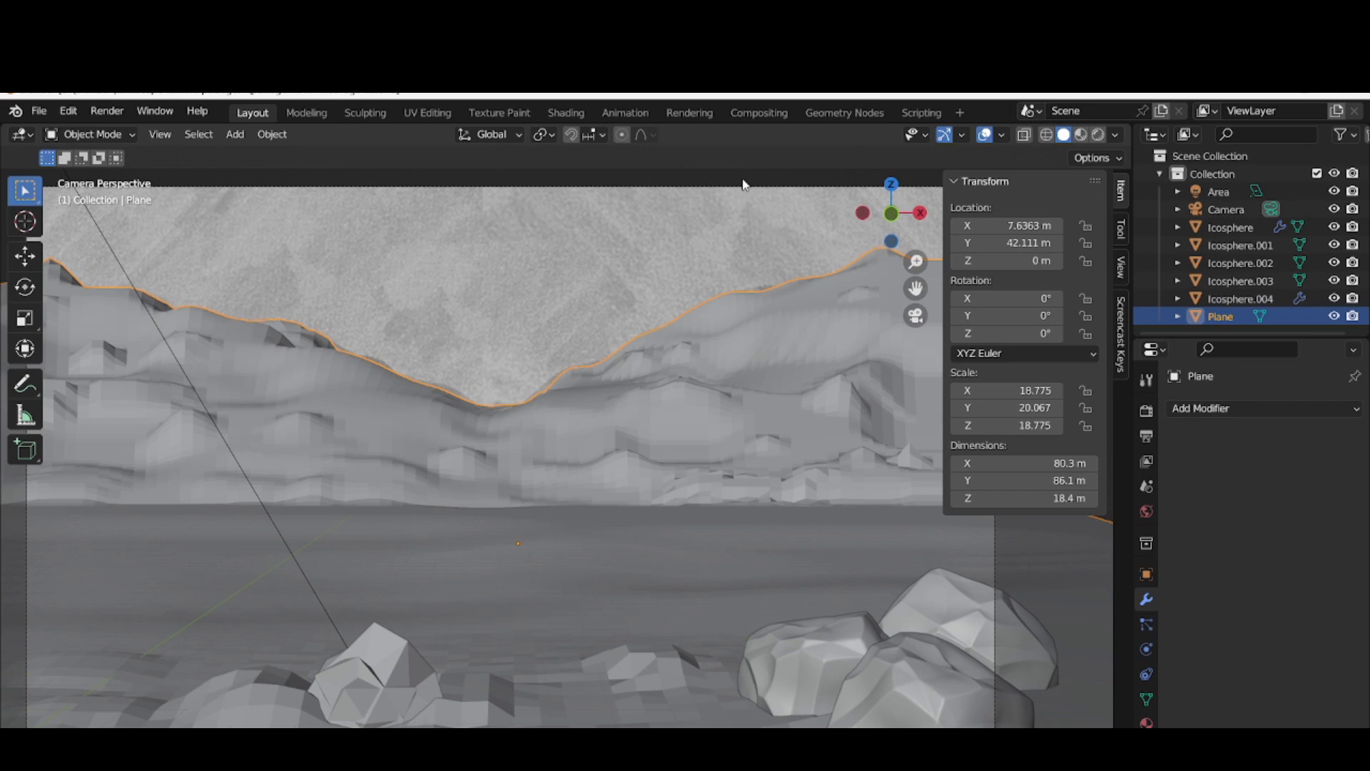
{"action": "left_click", "coordinate": [757, 179]}
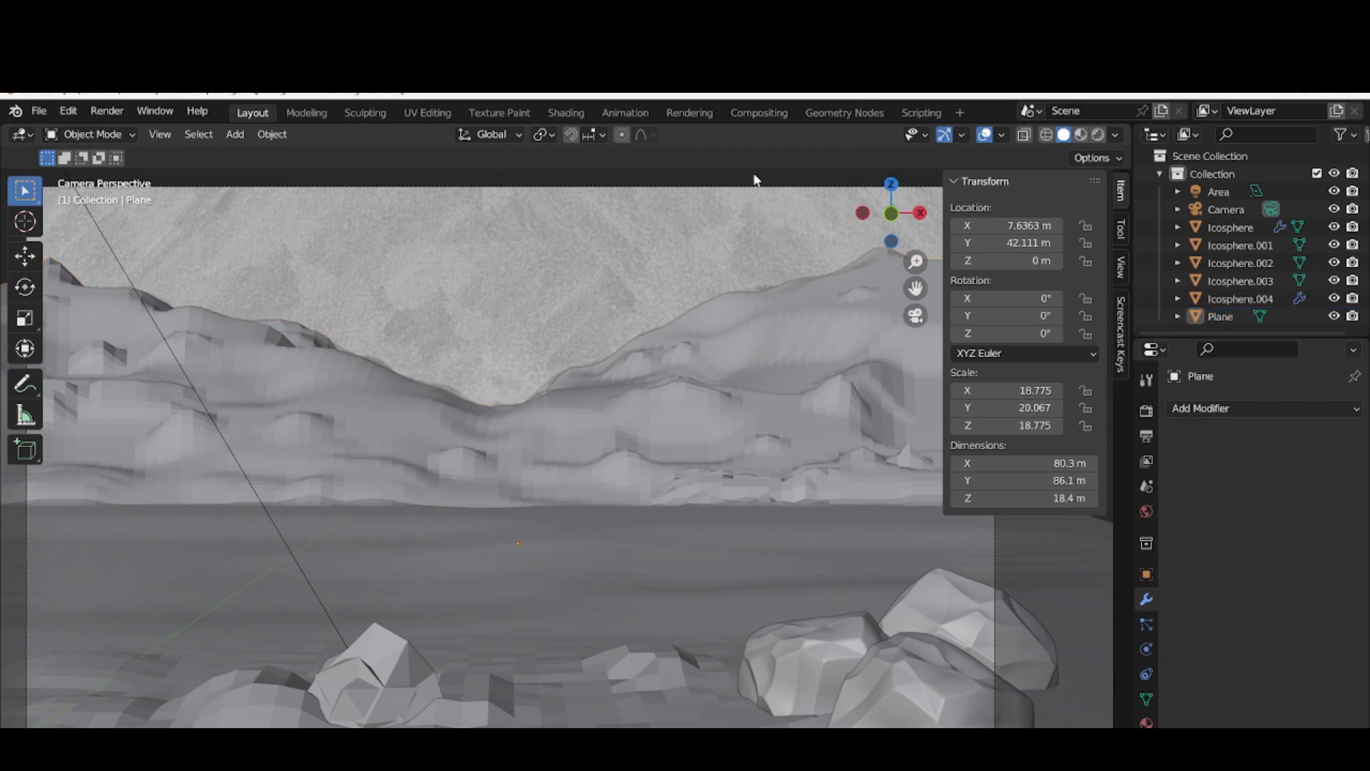
{"action": "key", "text": "KP_3"}
{"action": "left_click_drag", "start_coordinate": [917, 288], "coordinate": [1137, 309]}
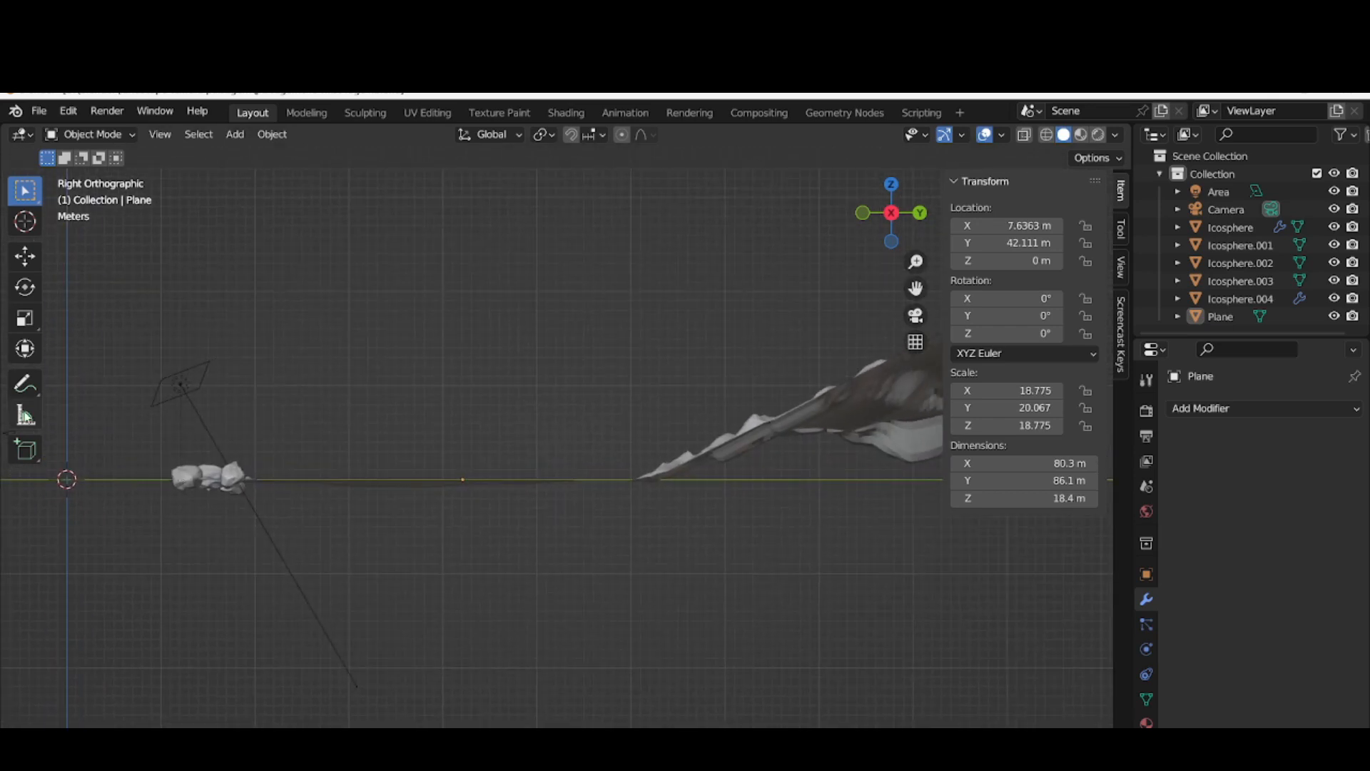
{"action": "left_click_drag", "start_coordinate": [916, 288], "coordinate": [994, 290]}
{"action": "left_click", "coordinate": [93, 433]}
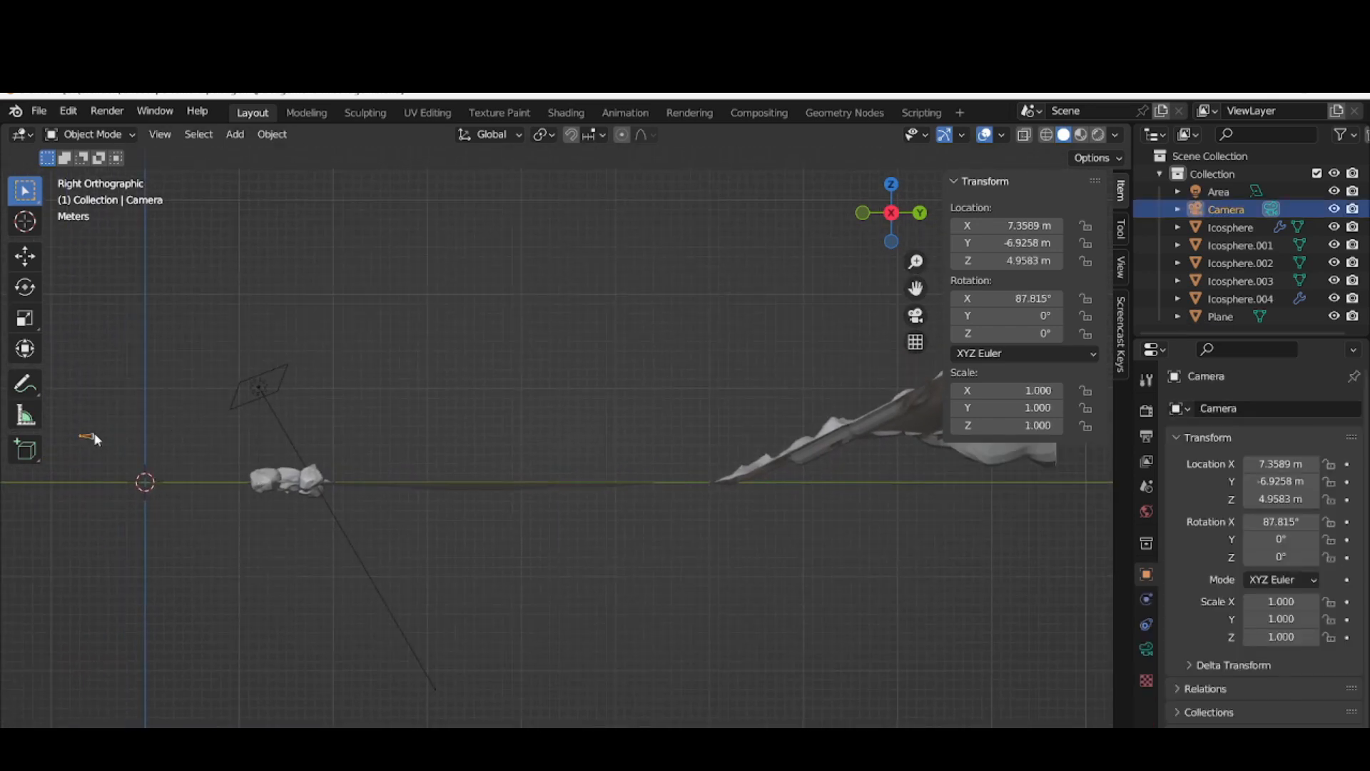
Show the camera's Limits and Mist range in the viewport and enable the Mist data pass for the view layer
{"action": "left_click", "coordinate": [1146, 649]}
{"action": "scroll", "coordinate": [1193, 657], "scroll_direction": "down", "scroll_amount": 6}
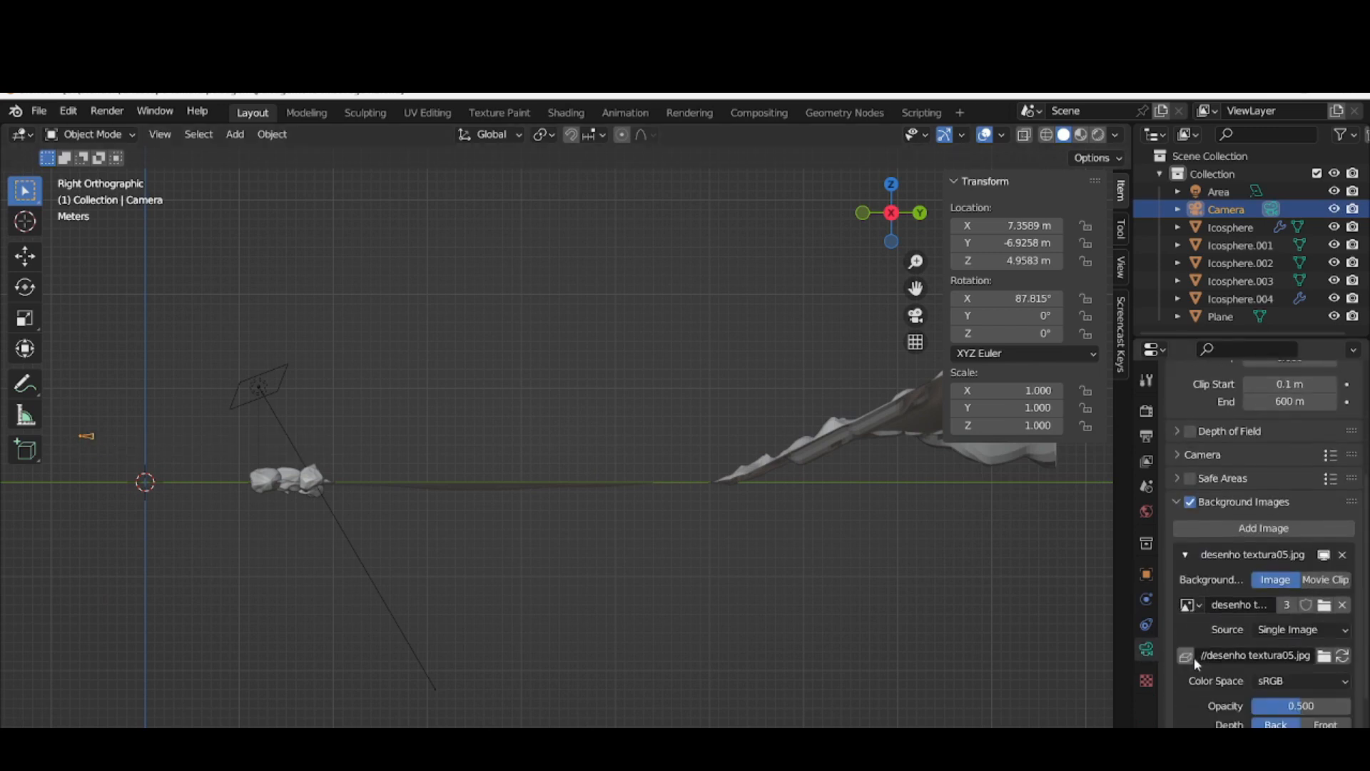
{"action": "left_click", "coordinate": [1171, 503]}
{"action": "left_click", "coordinate": [1176, 724]}
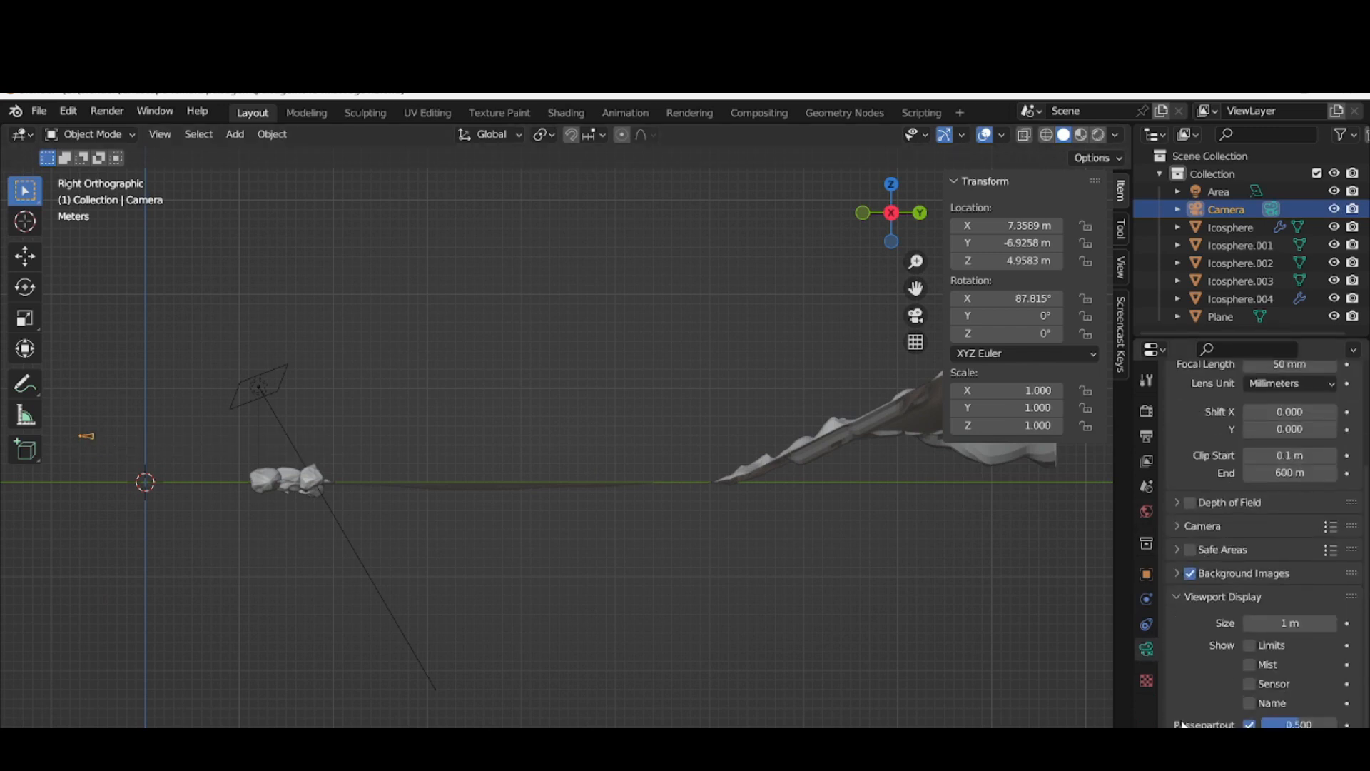
{"action": "left_click", "coordinate": [1249, 664]}
{"action": "left_click", "coordinate": [1250, 647]}
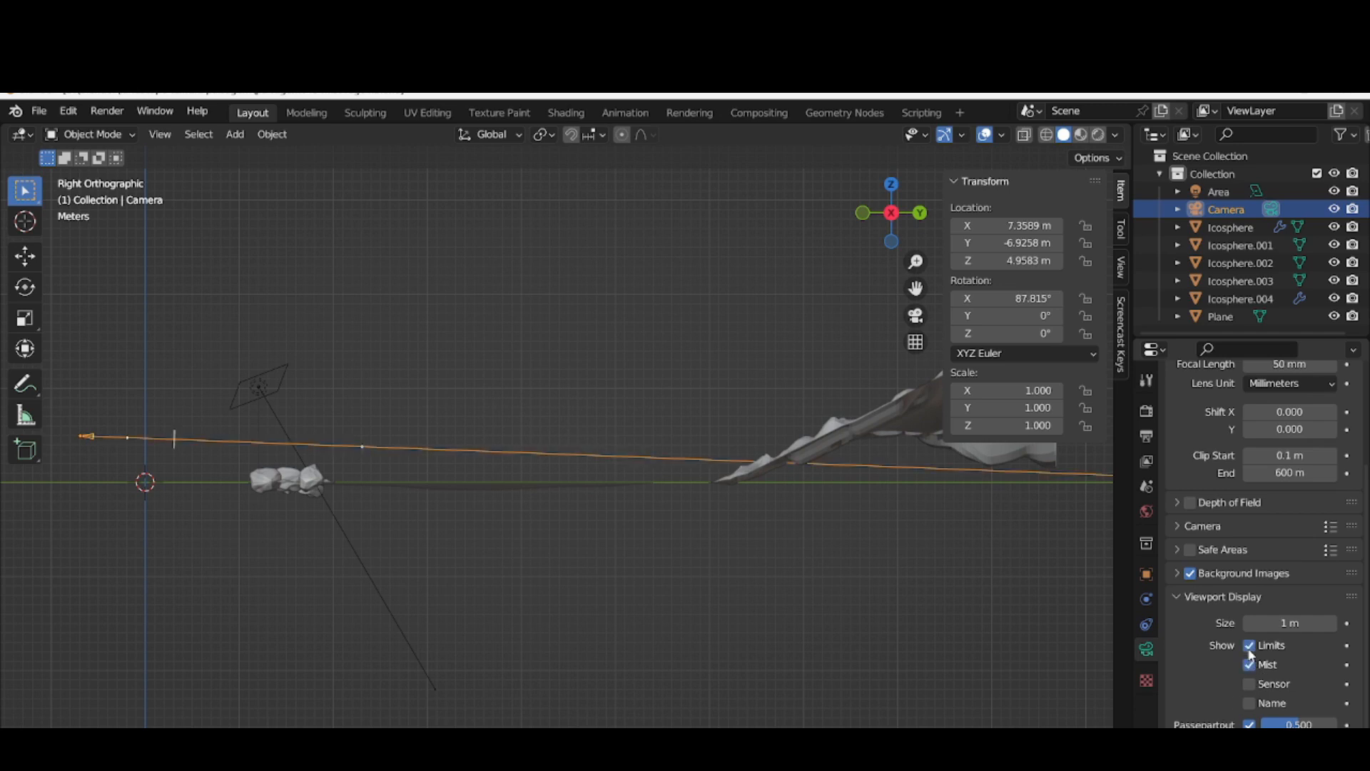
{"action": "left_click", "coordinate": [1145, 461]}
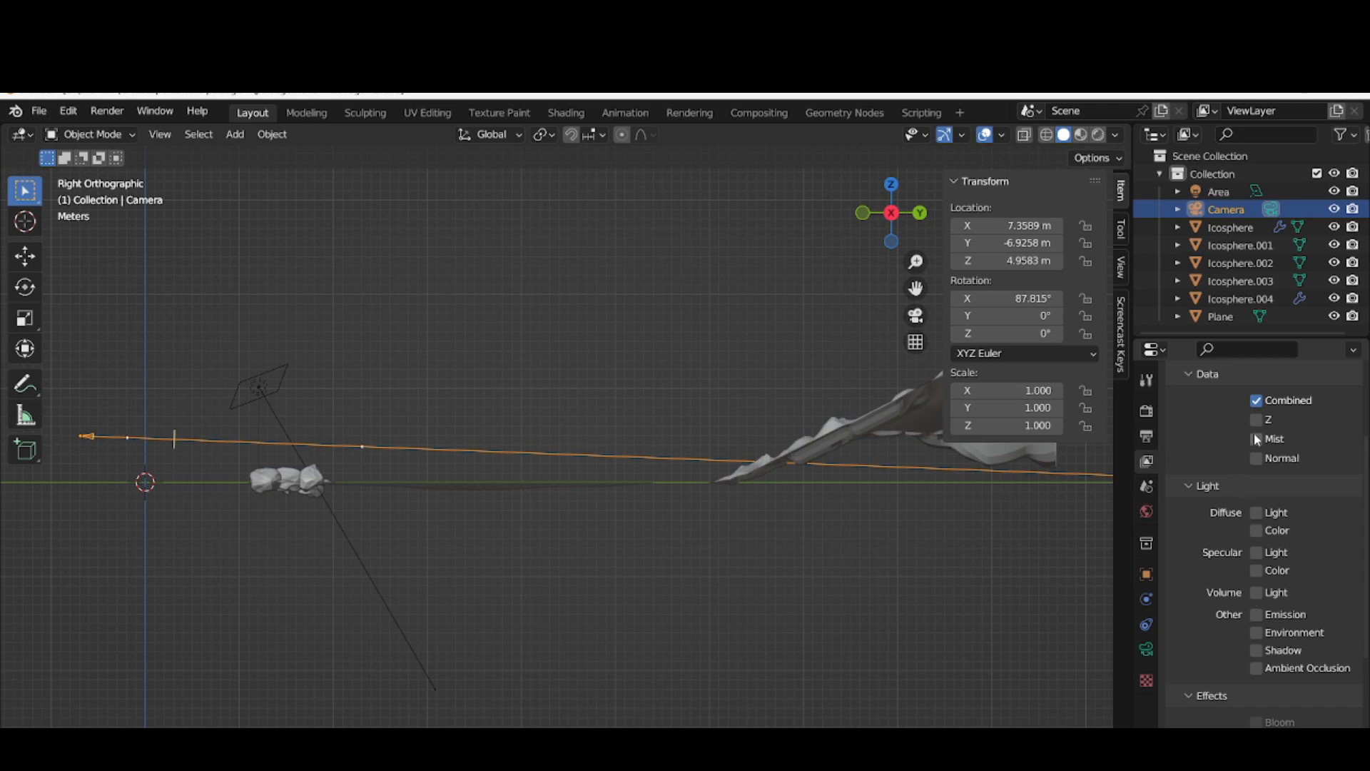
Set the world's Mist Pass to start at 35 m with a depth of 79 m
{"action": "left_click", "coordinate": [1146, 511]}
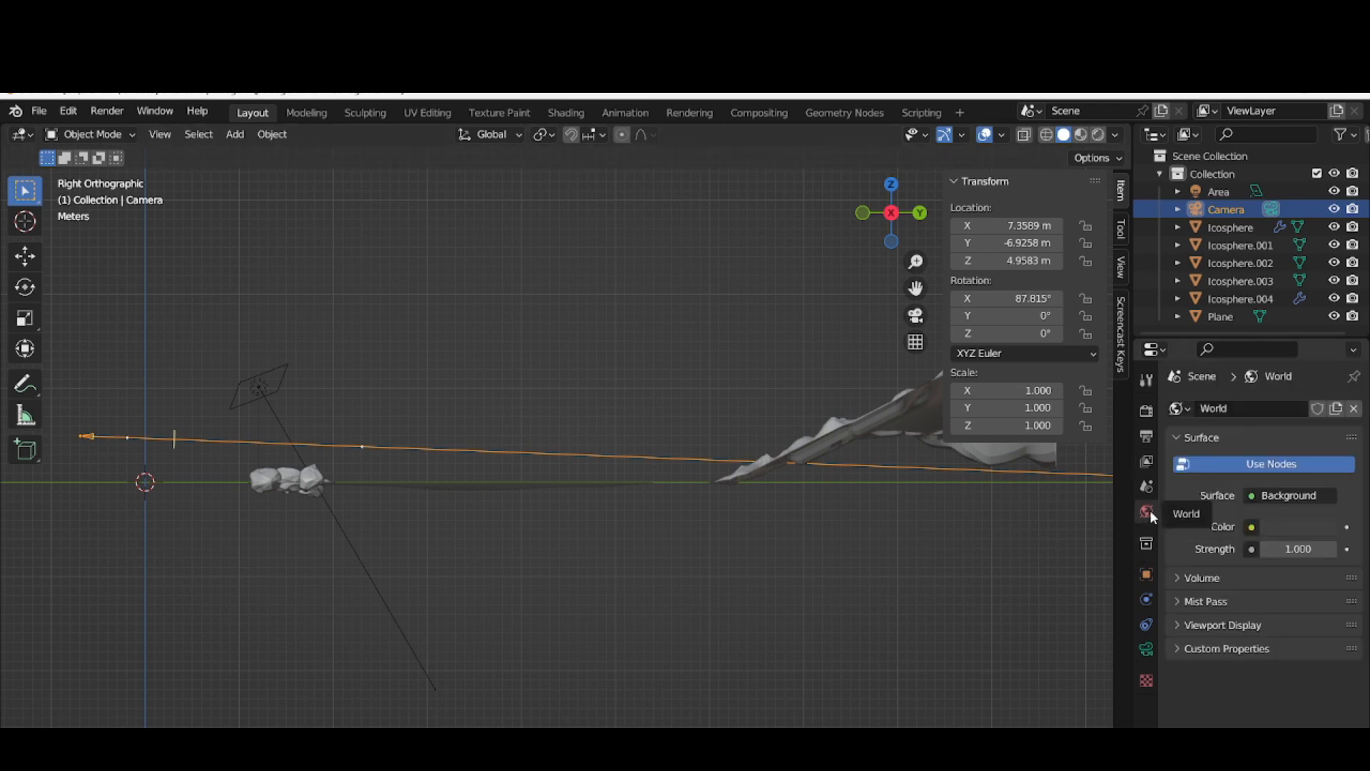
{"action": "left_click", "coordinate": [1190, 602]}
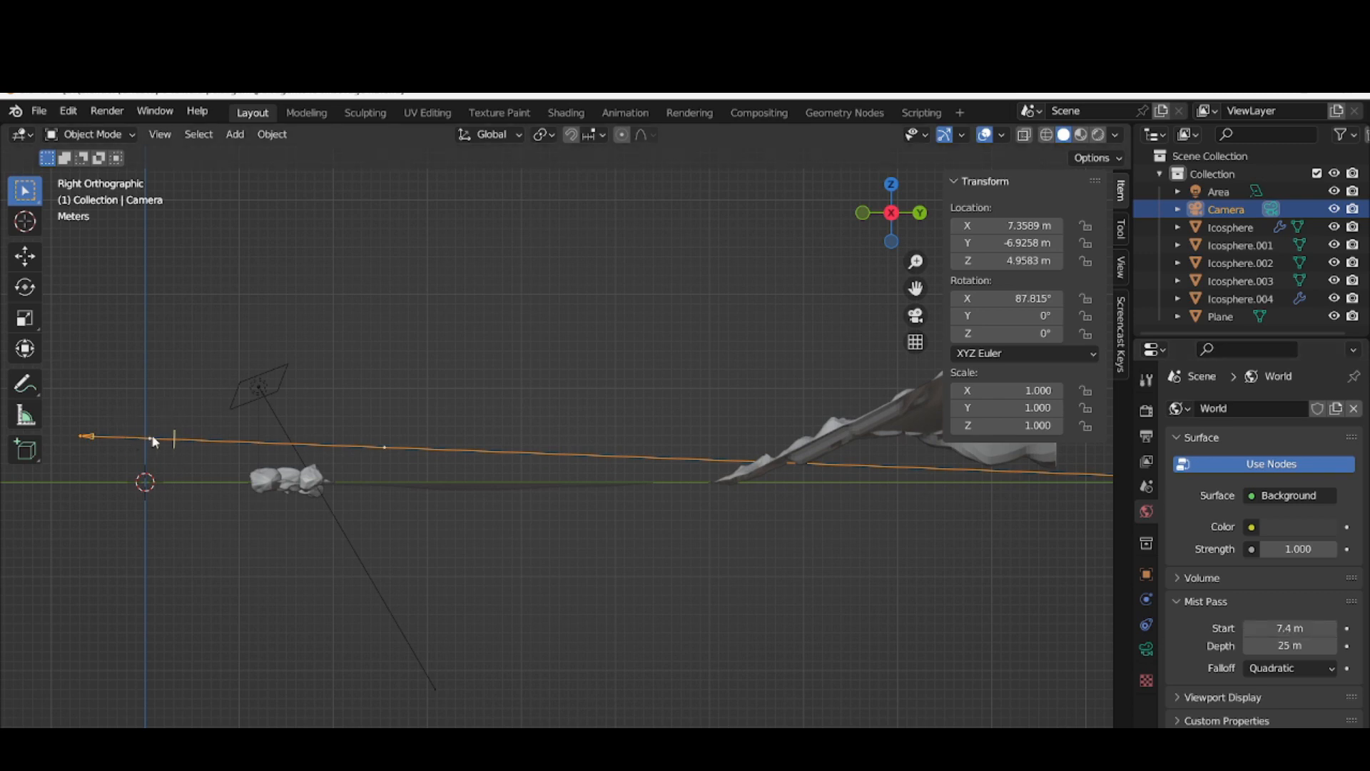
{"action": "left_click", "coordinate": [1248, 628]}
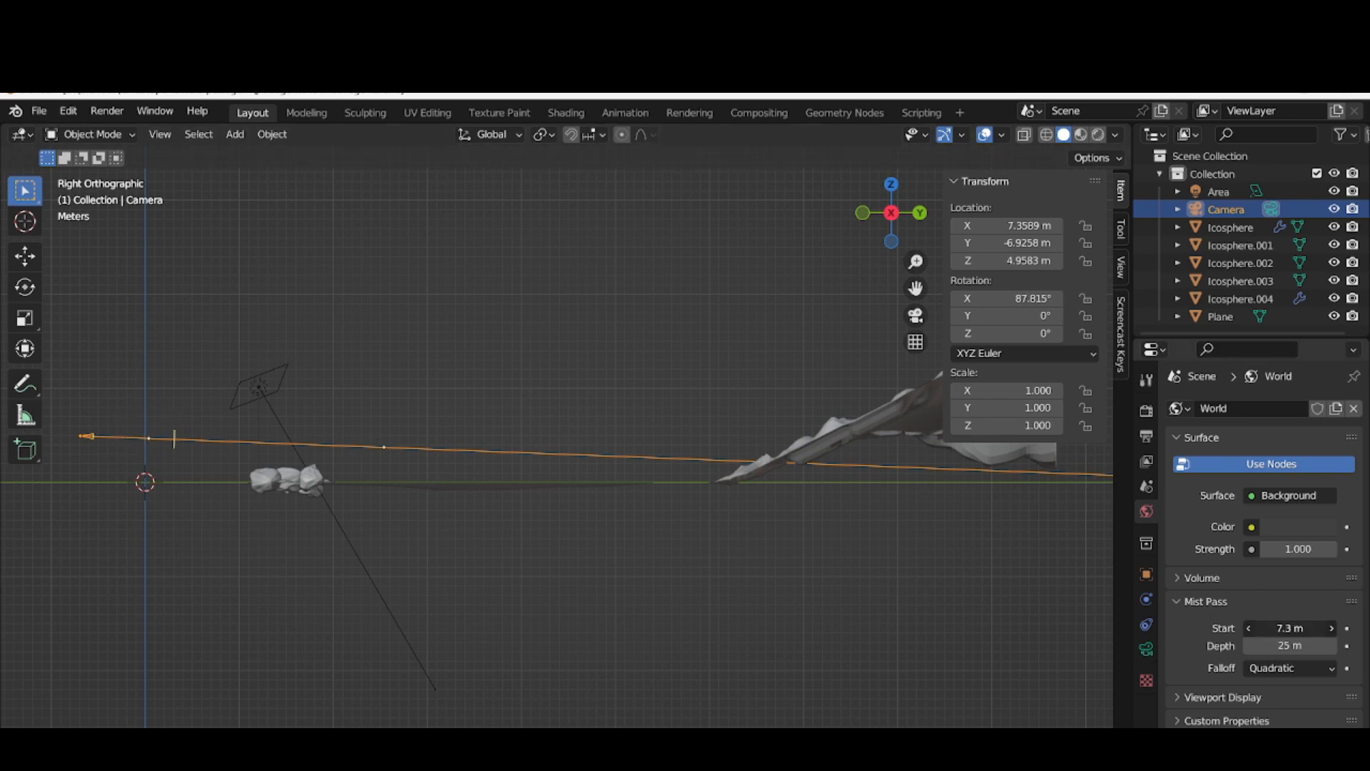
{"action": "left_click_drag", "start_coordinate": [1289, 646], "coordinate": [1320, 646]}
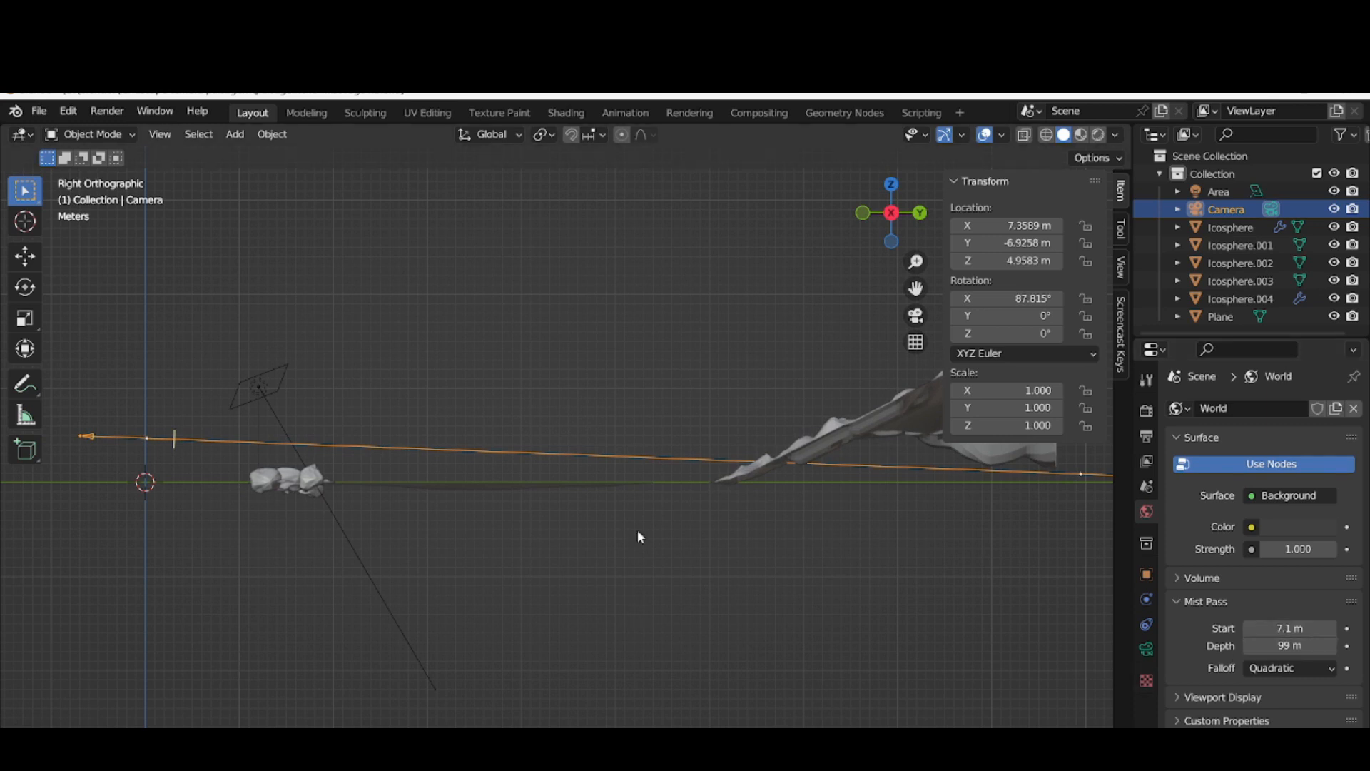
{"action": "mouse_move", "coordinate": [1290, 627]}
{"action": "left_mouse_down"}
{"action": "mouse_move", "coordinate": [1322, 627]}
{"action": "mouse_move", "coordinate": [1276, 625]}
{"action": "left_mouse_up"}
{"action": "left_click_drag", "start_coordinate": [915, 288], "coordinate": [580, 288]}
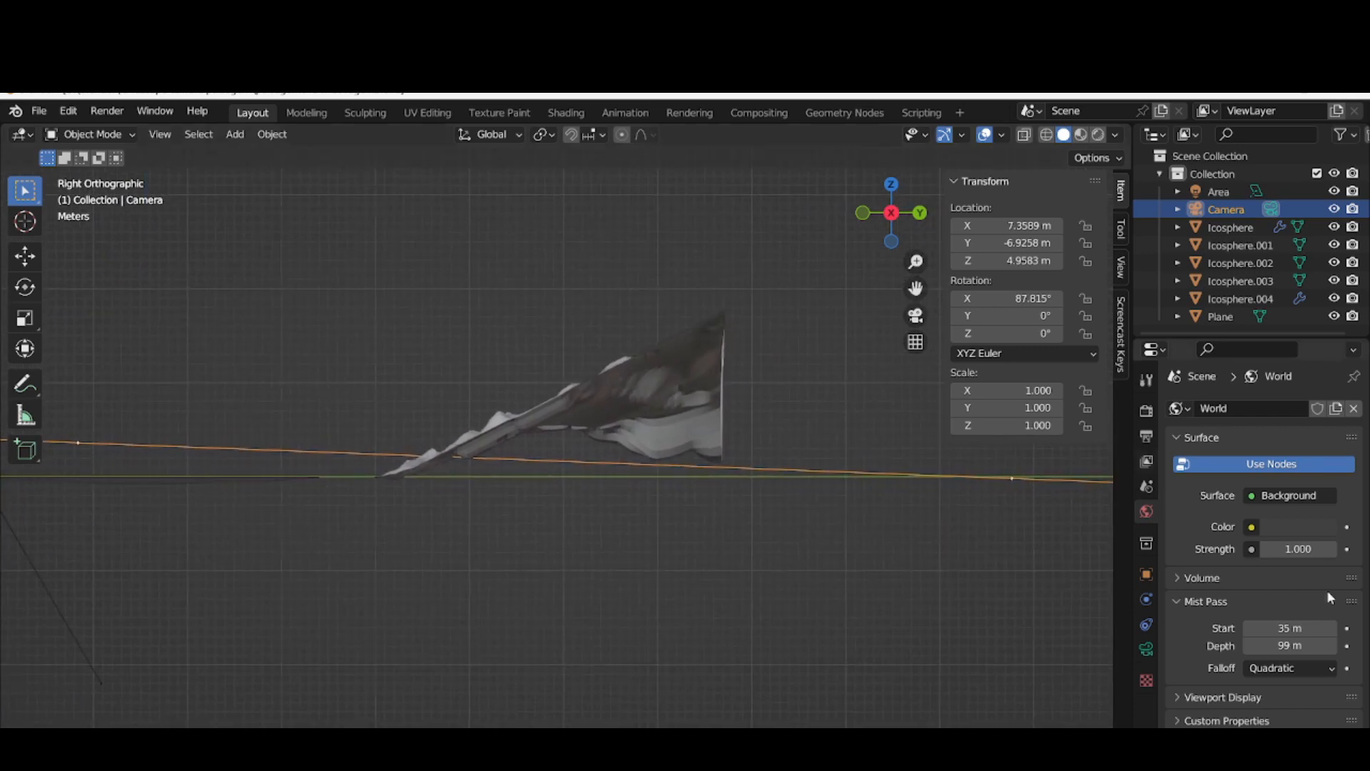
{"action": "left_click_drag", "start_coordinate": [1275, 647], "coordinate": [1254, 647]}
{"action": "left_click", "coordinate": [1269, 627]}
{"action": "type", "text": "35"}
{"action": "key", "text": "Return"}
{"action": "left_click_drag", "start_coordinate": [916, 289], "coordinate": [1191, 319]}
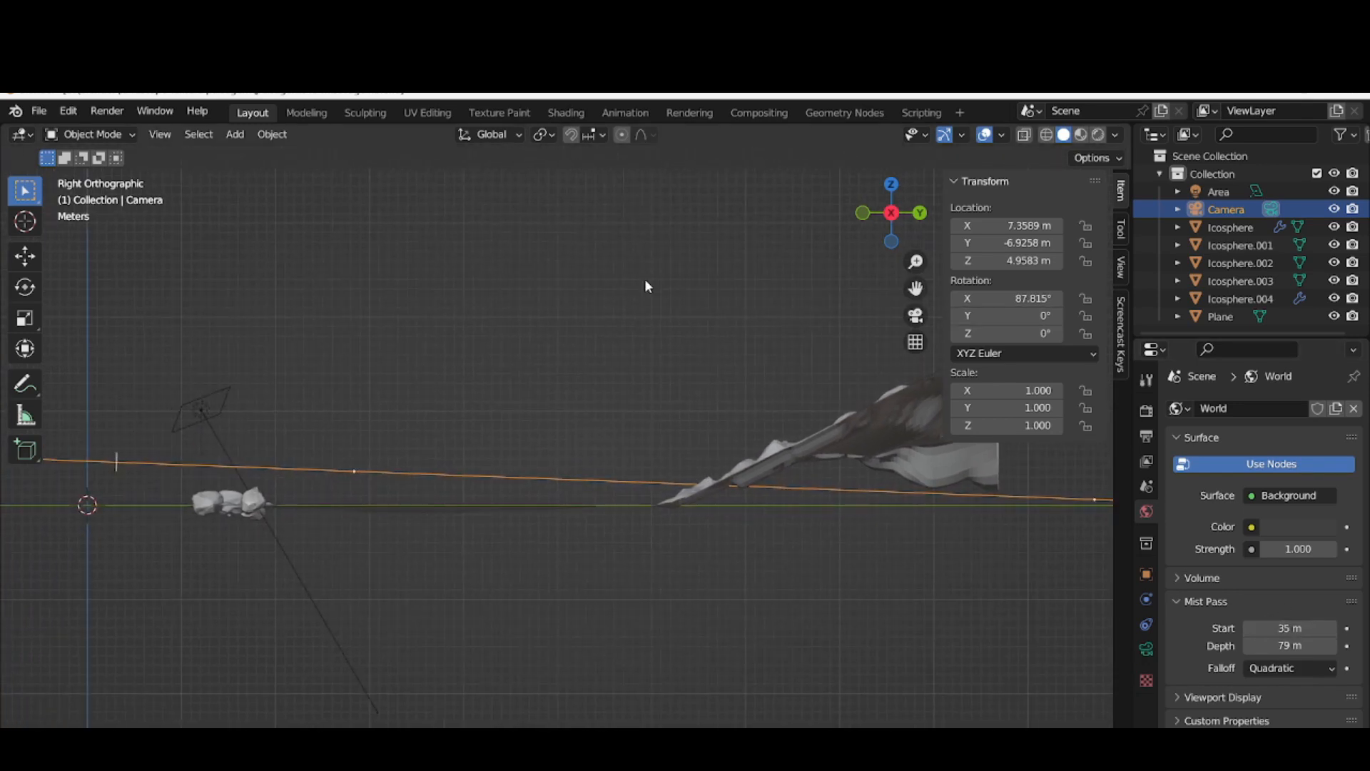
Return to the camera view in rendered shading and display the Mist render pass
{"action": "key", "text": "KP_0"}
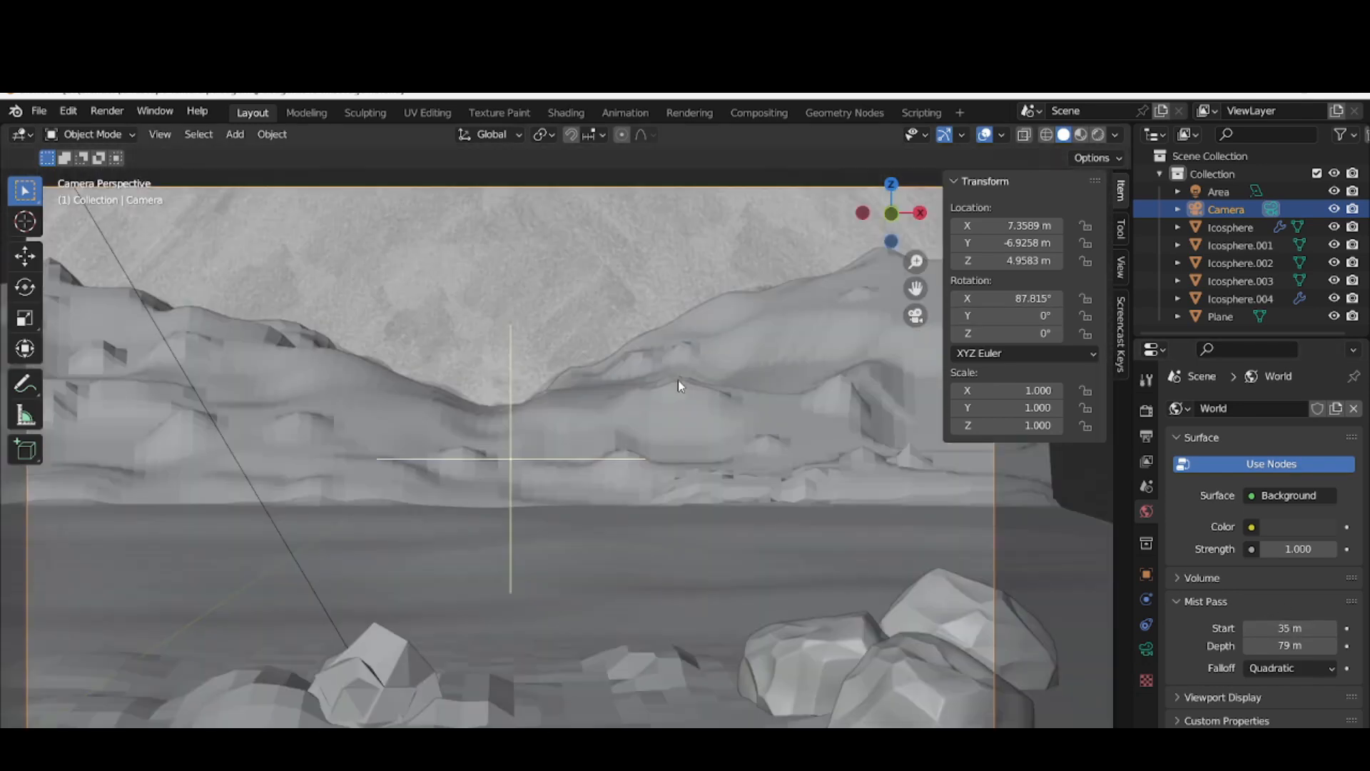
{"action": "left_click", "coordinate": [1097, 135]}
{"action": "left_click", "coordinate": [1115, 135]}
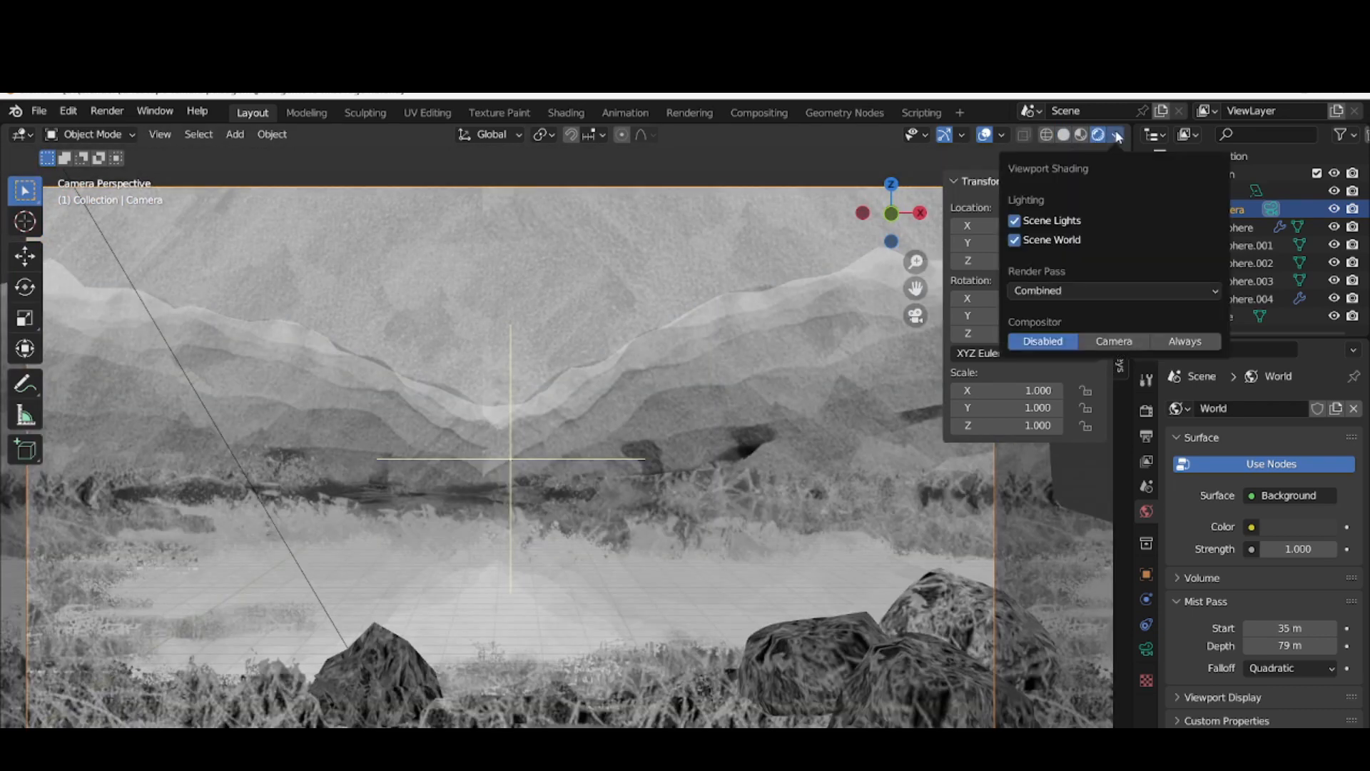
{"action": "left_click", "coordinate": [1094, 289]}
{"action": "left_click", "coordinate": [1147, 359]}
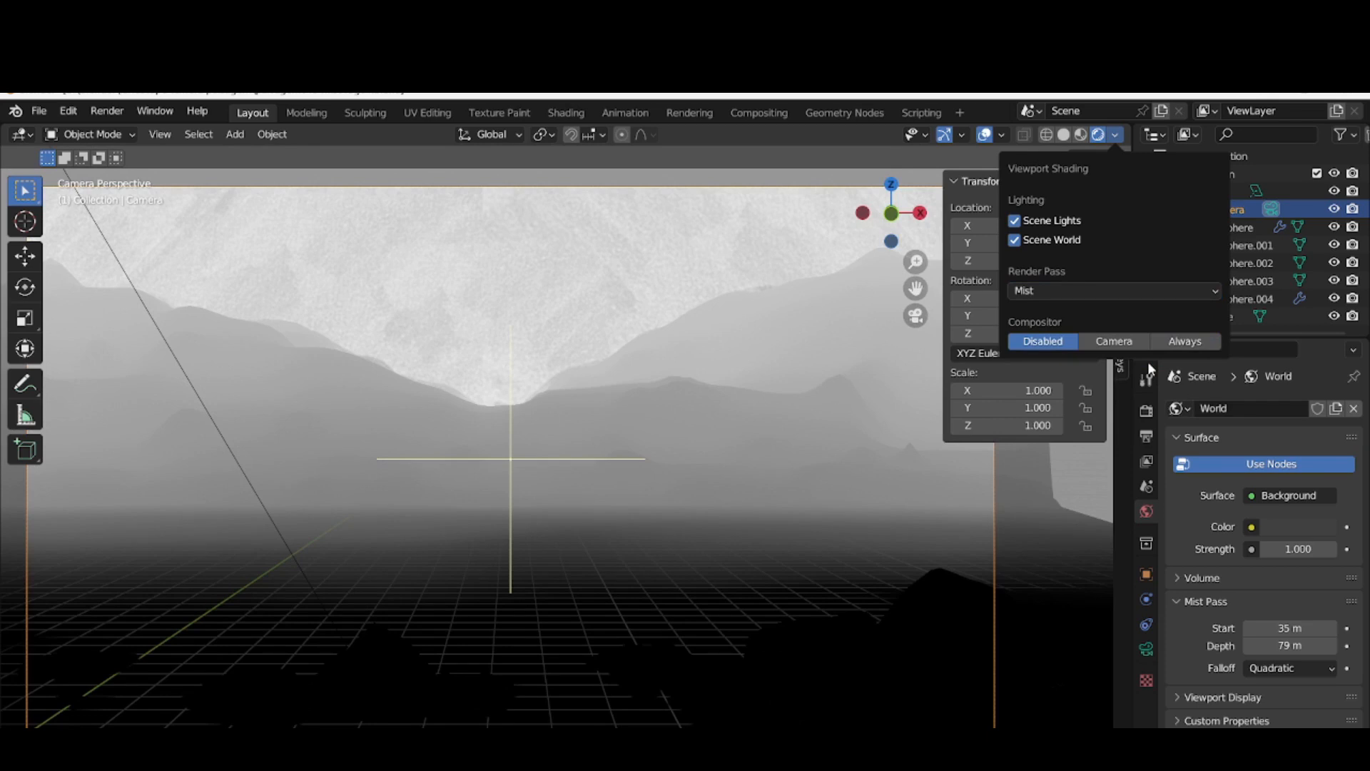
Render a test image, delete the Area light from the scene and select the terrain plane
{"action": "left_click", "coordinate": [107, 111]}
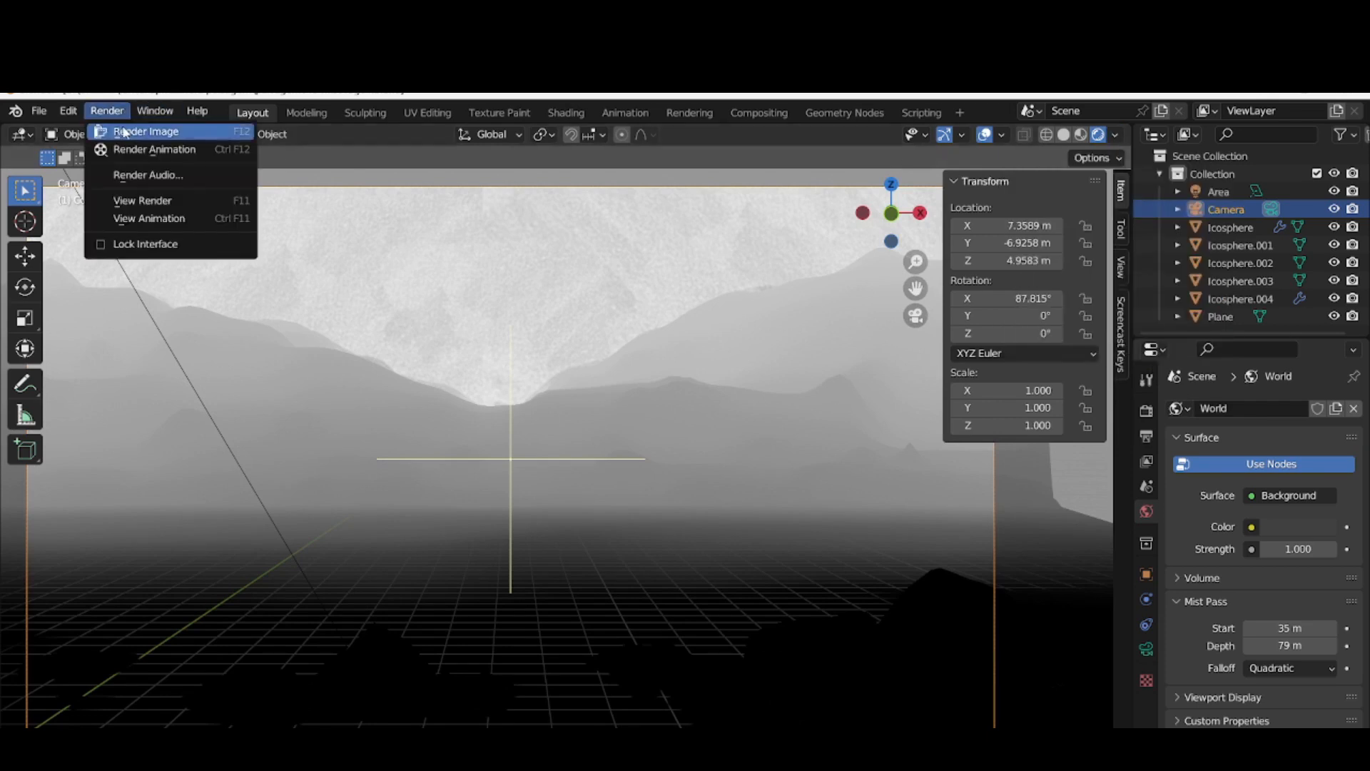
{"action": "left_click", "coordinate": [124, 133]}
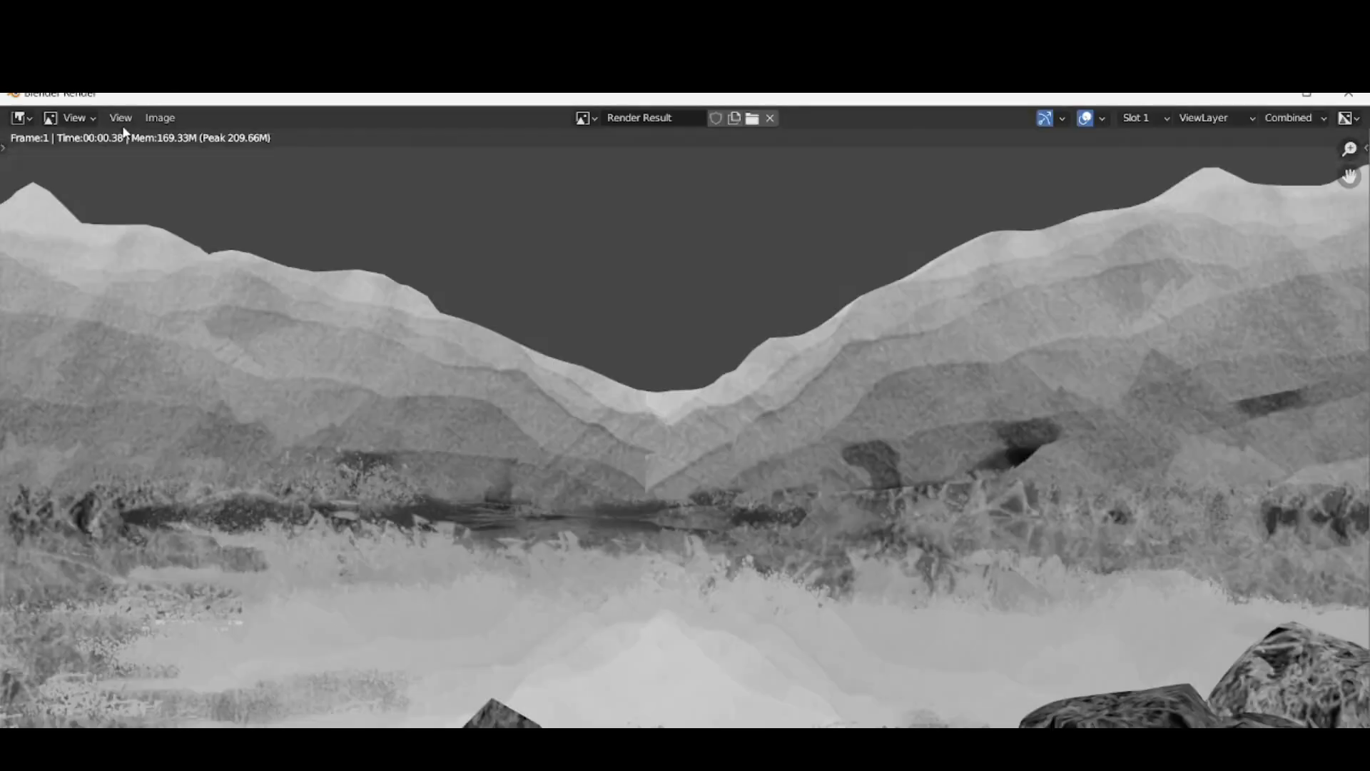
{"action": "left_click", "coordinate": [1347, 93]}
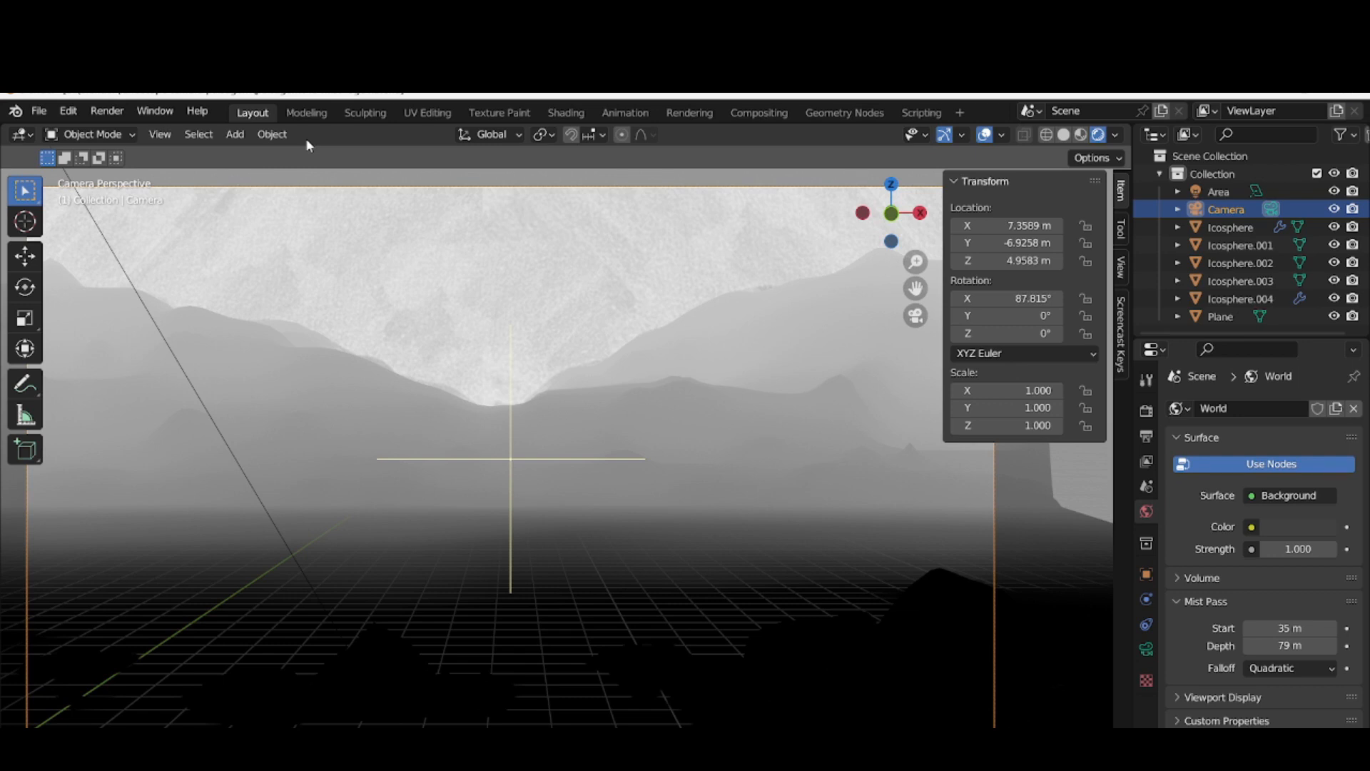
{"action": "left_click_drag", "start_coordinate": [340, 570], "coordinate": [411, 702]}
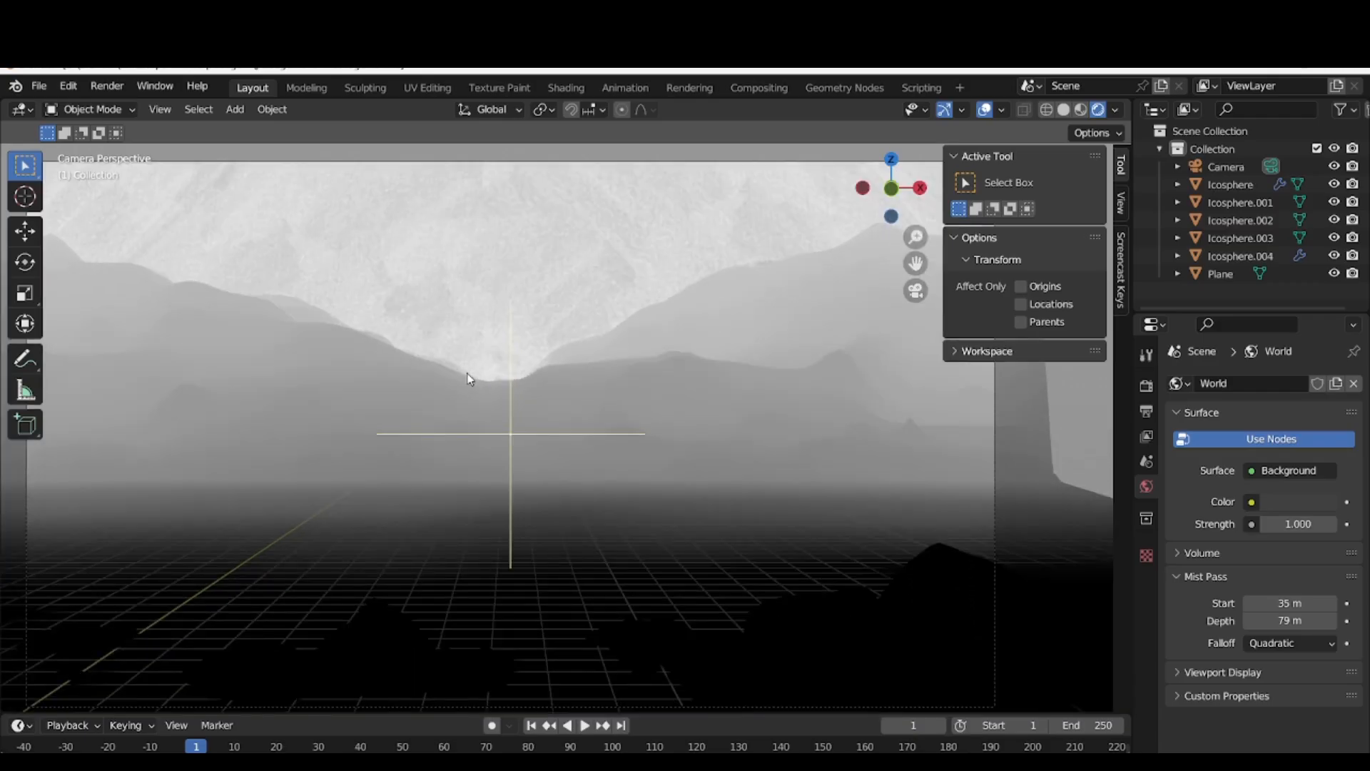
{"action": "left_click", "coordinate": [1052, 367]}
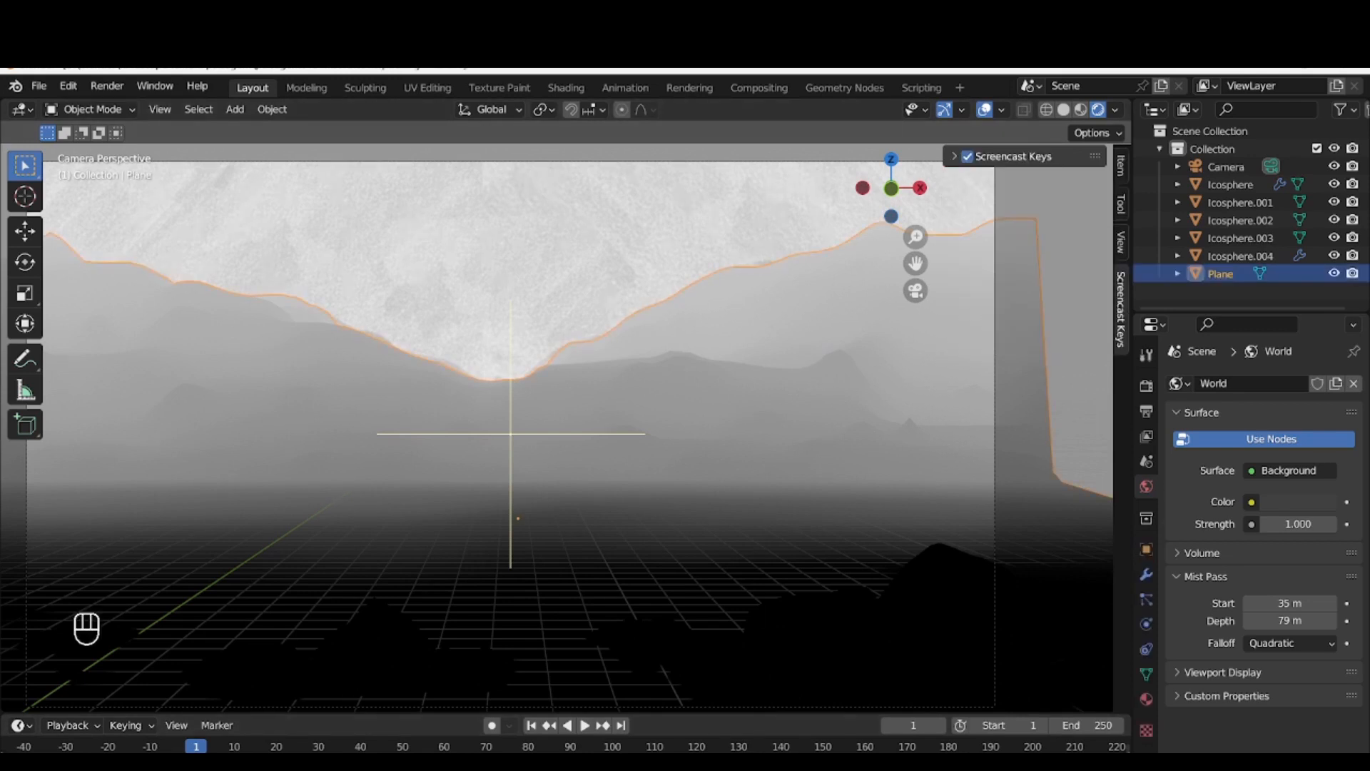
Enable Use Nodes in the Compositing workspace and render the image again
{"action": "left_click", "coordinate": [759, 87]}
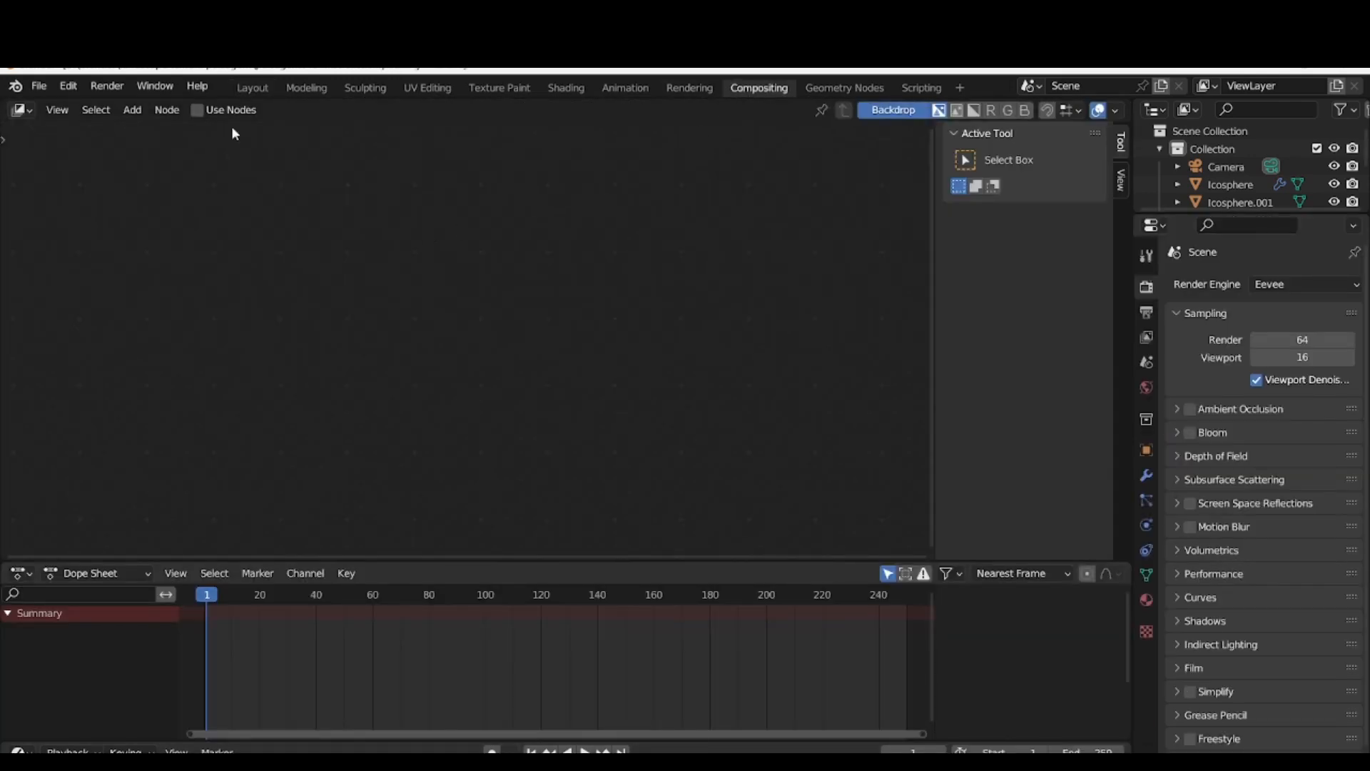
{"action": "left_click", "coordinate": [196, 110]}
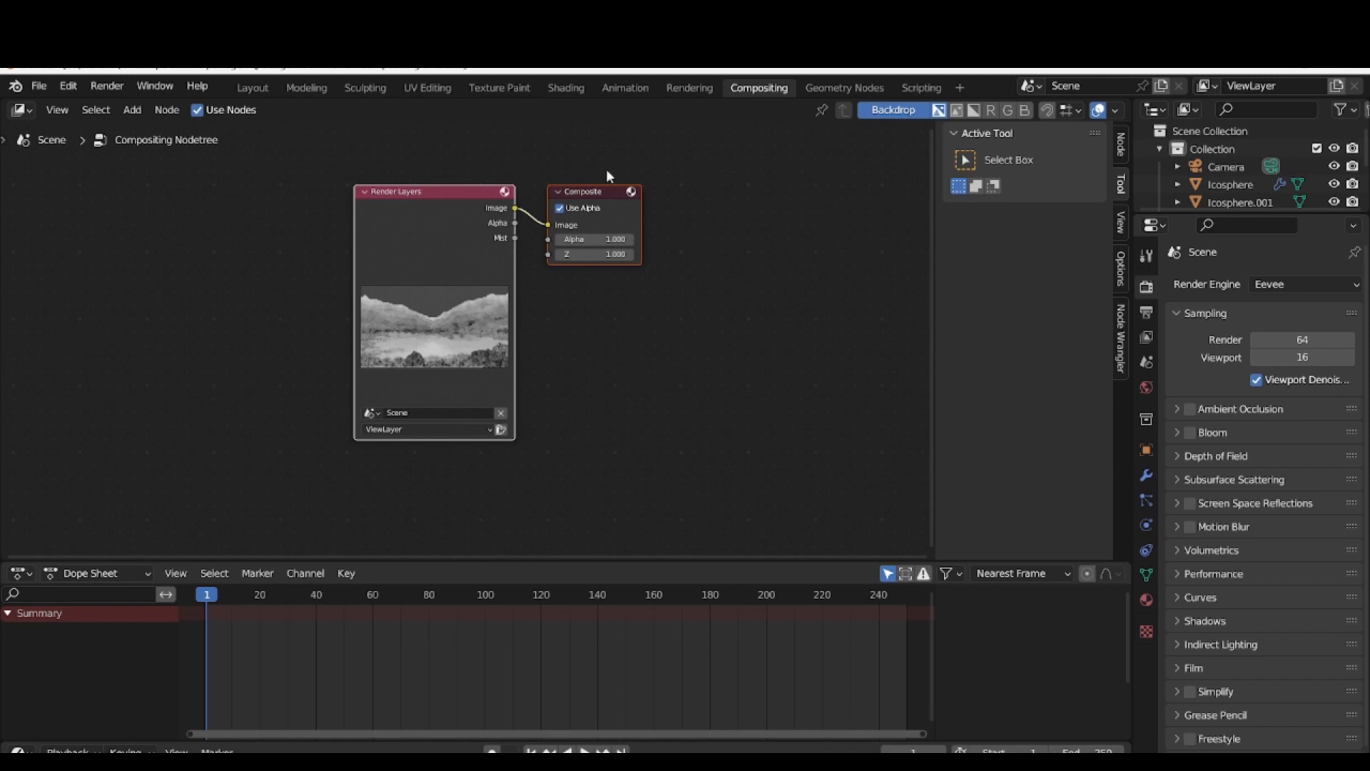
{"action": "left_click", "coordinate": [107, 86]}
{"action": "left_click", "coordinate": [135, 104]}
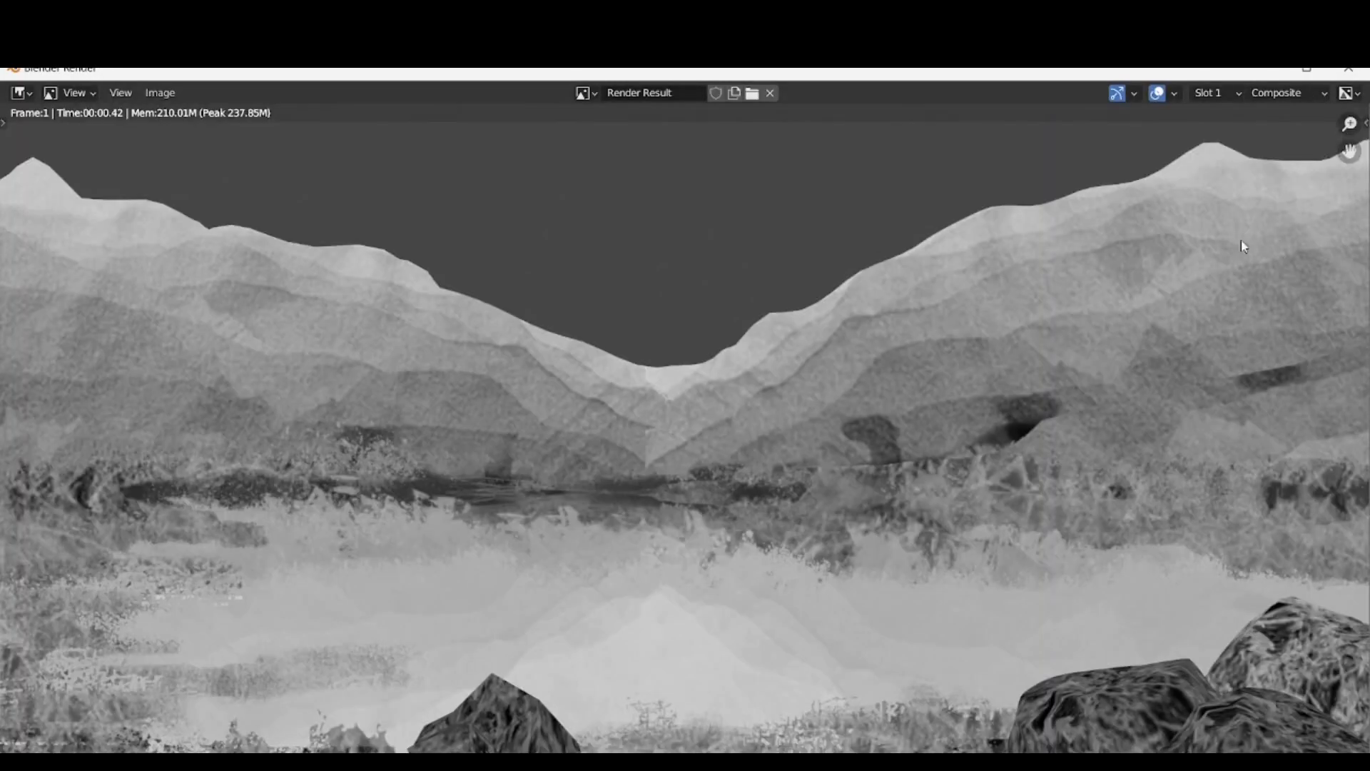
{"action": "left_click", "coordinate": [1333, 72]}
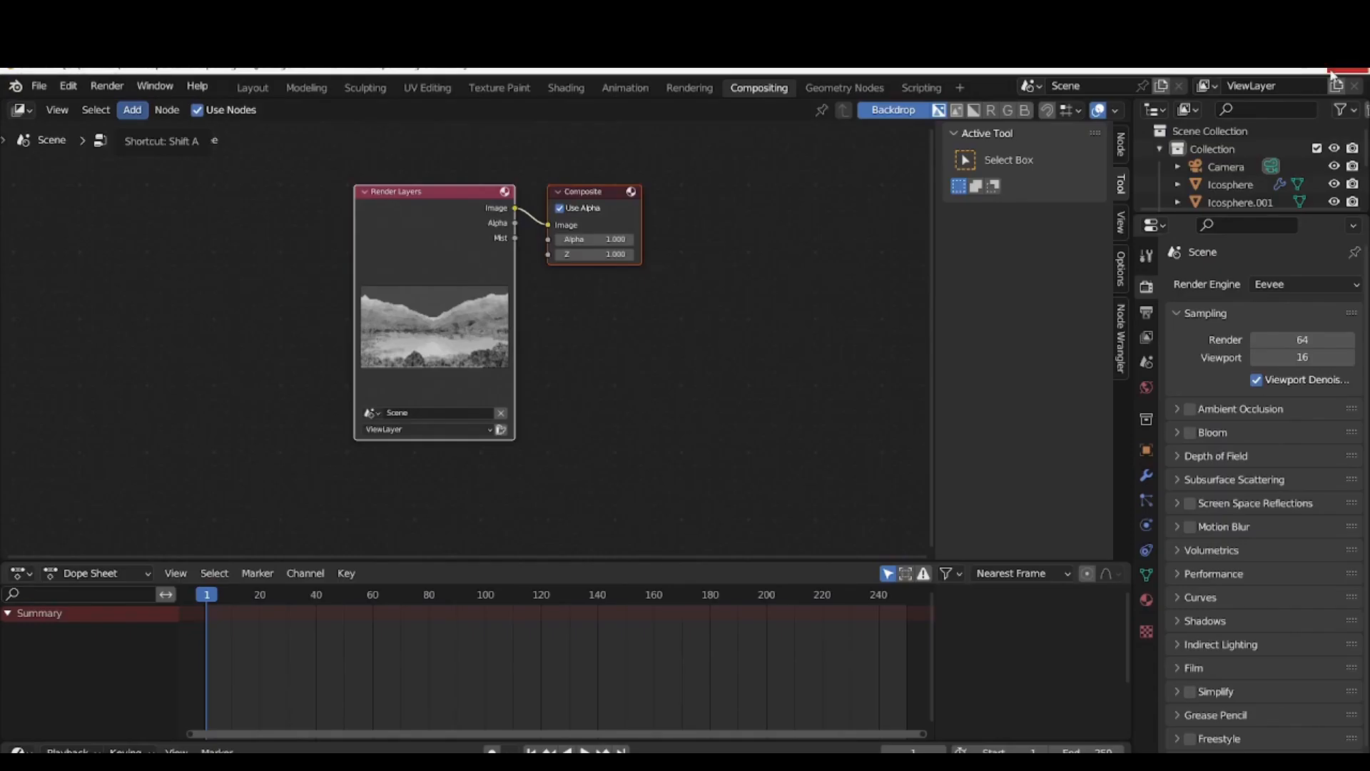
{"action": "left_click", "coordinate": [904, 110]}
{"action": "left_click", "coordinate": [903, 110]}
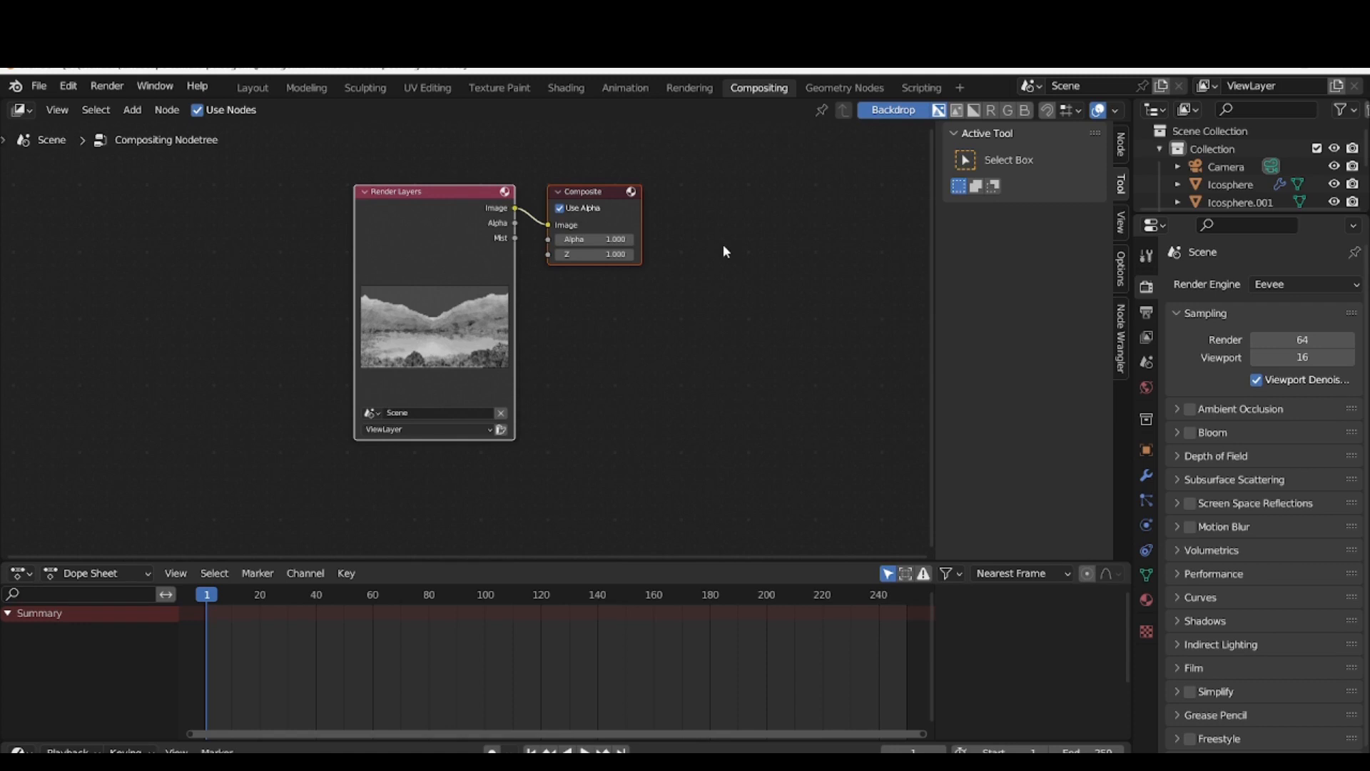
Add a Viewer node below the Composite node in the compositing node tree
{"action": "left_click", "coordinate": [691, 242]}
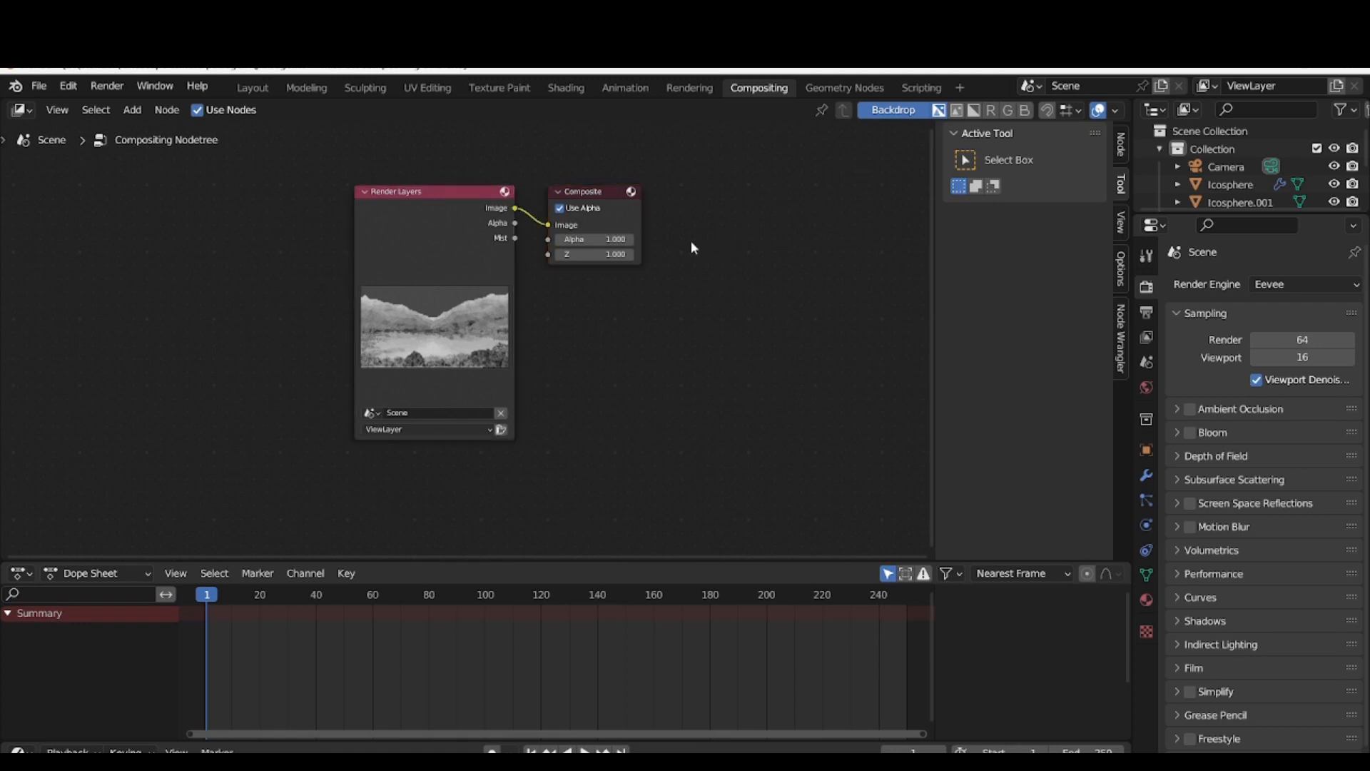
{"action": "key", "text": "shift+a"}
{"action": "left_click", "coordinate": [690, 241]}
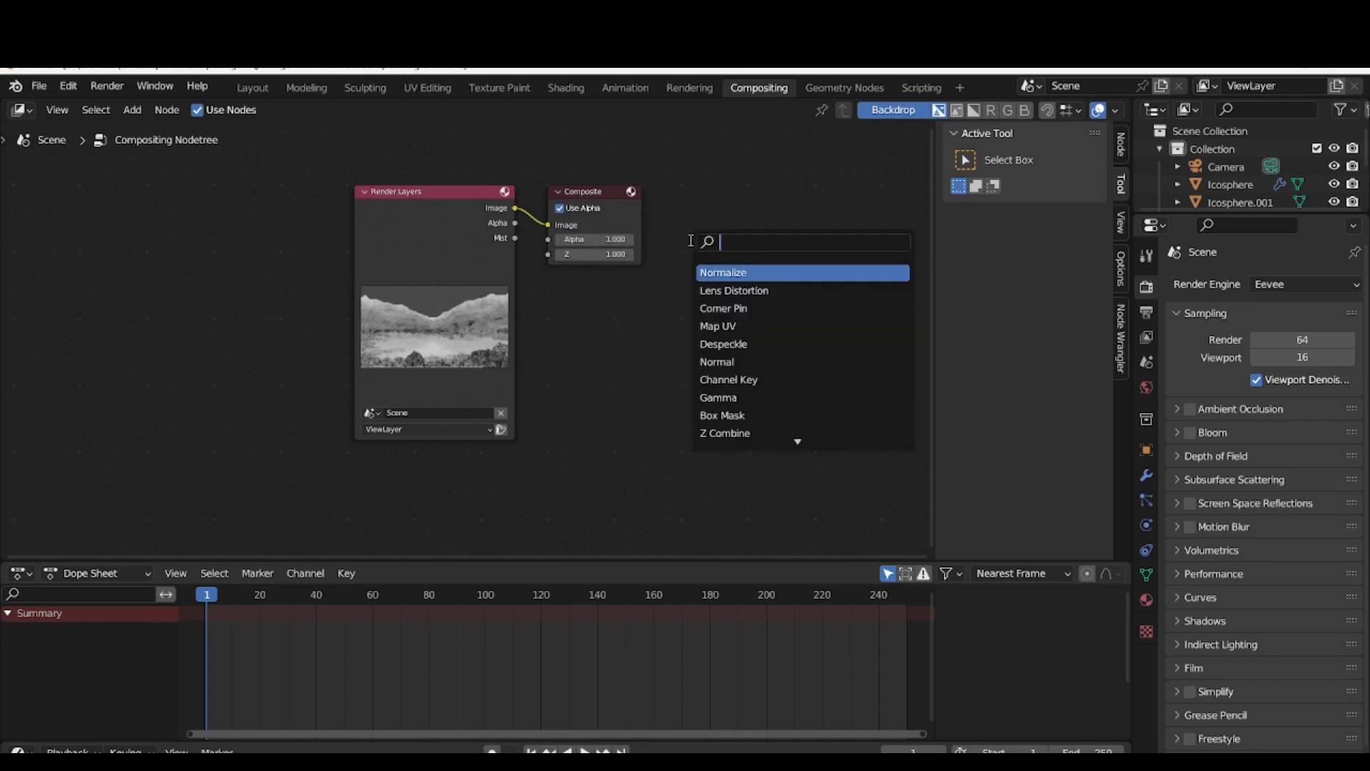
{"action": "type", "text": "vie"}
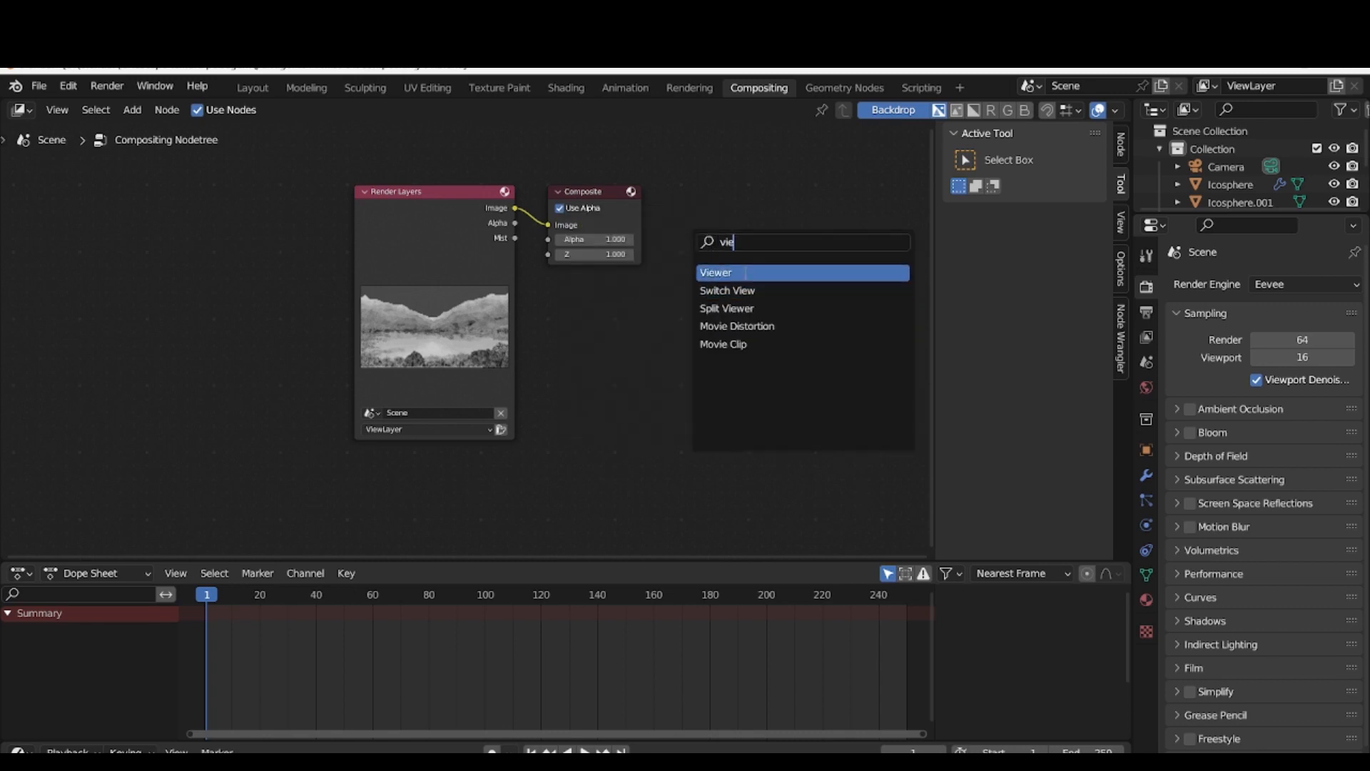
{"action": "key", "text": "Return"}
{"action": "left_click", "coordinate": [613, 327]}
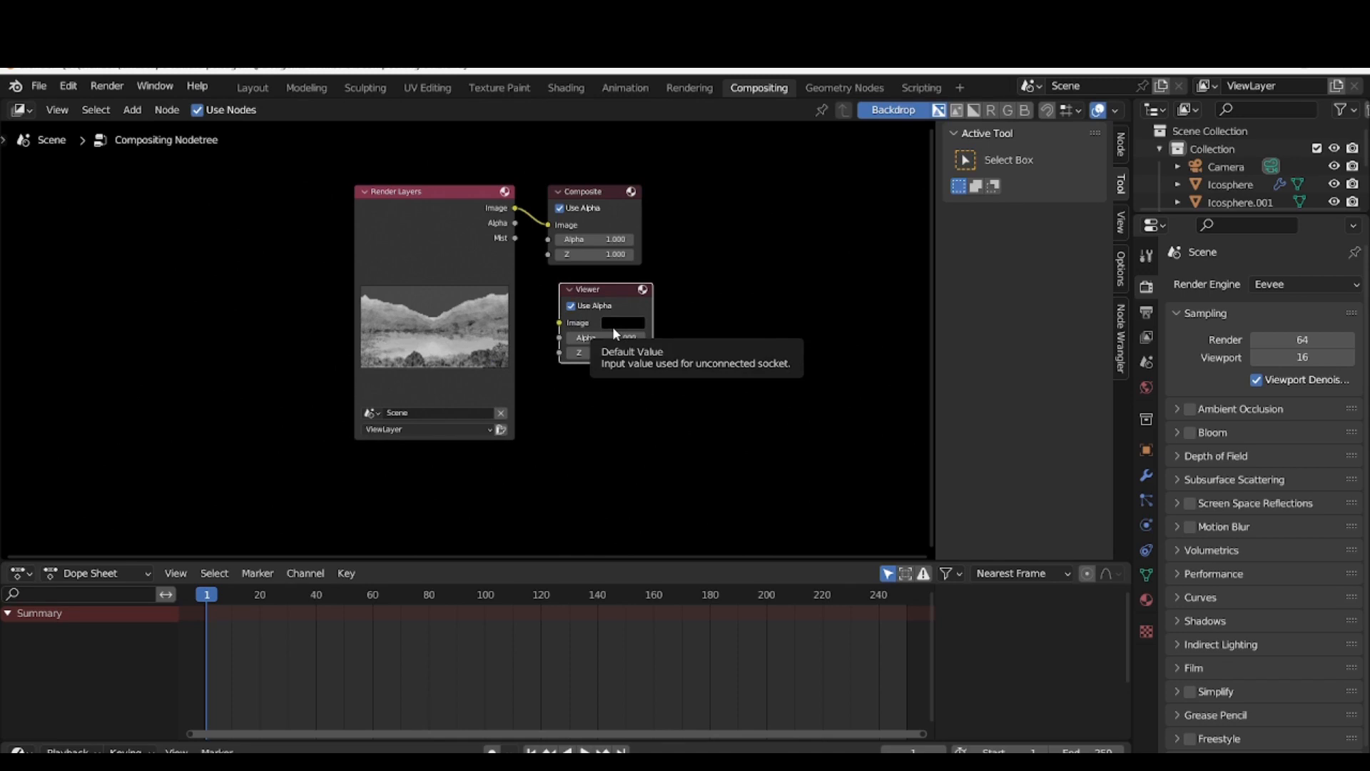
{"action": "left_click", "coordinate": [602, 192]}
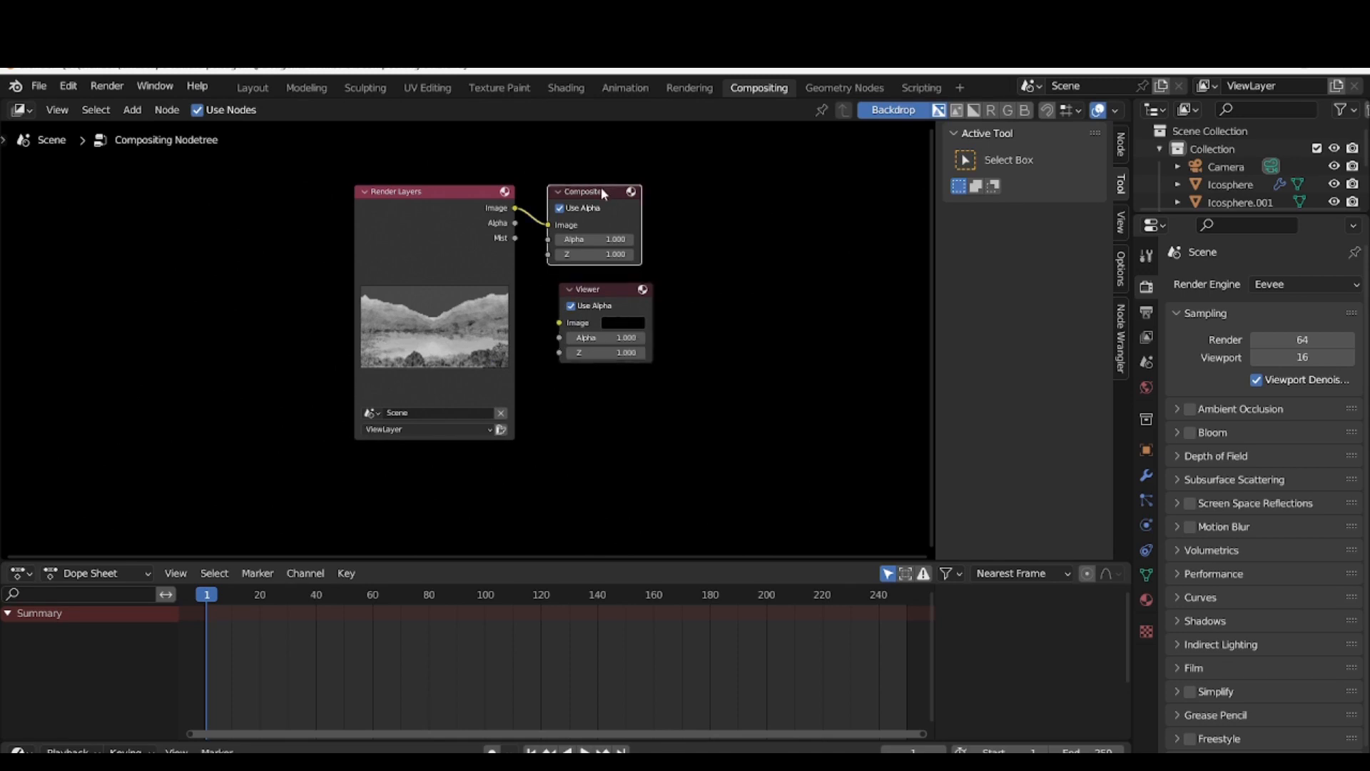
Move the Composite node up and aside, and connect the Render Layers Image output to the Viewer node's Image input
{"action": "left_click_drag", "start_coordinate": [603, 192], "coordinate": [729, 156]}
{"action": "left_click_drag", "start_coordinate": [515, 217], "coordinate": [559, 331]}
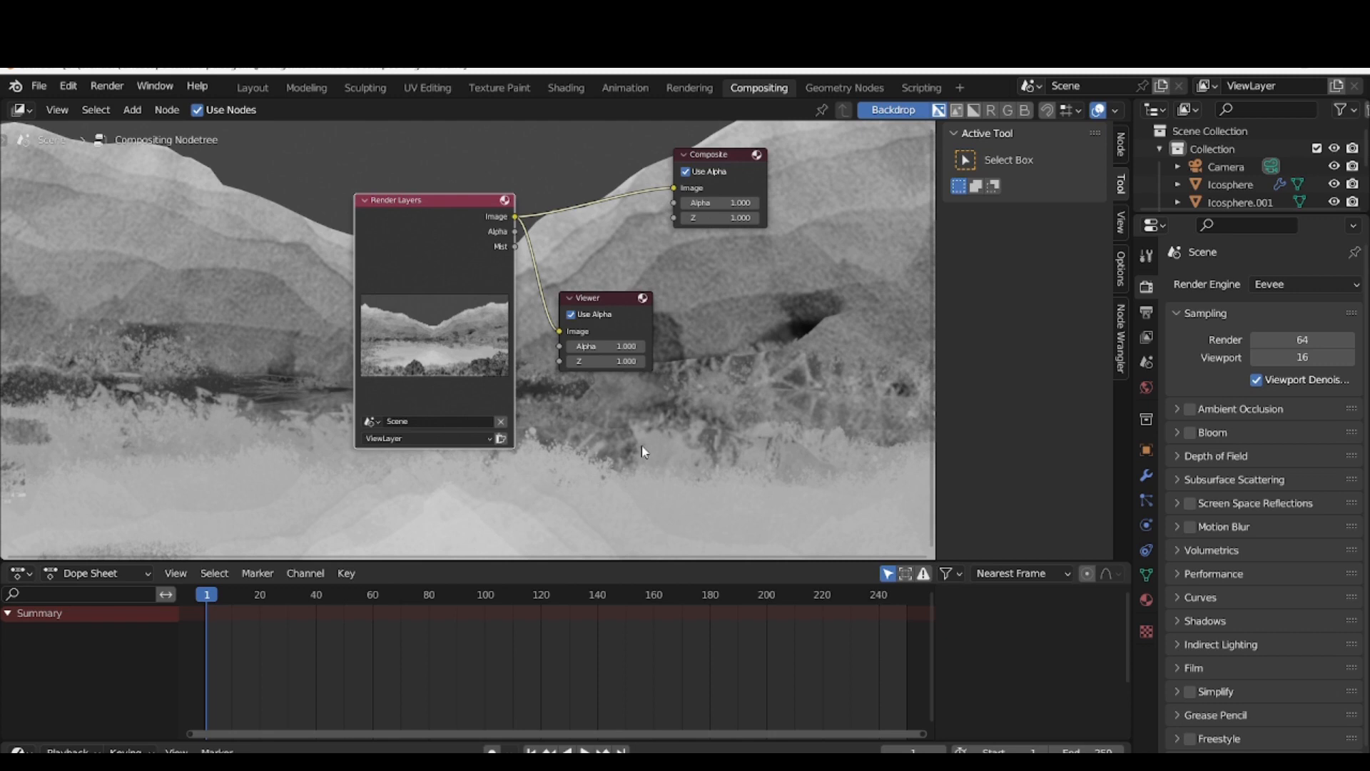
{"action": "left_click_drag", "start_coordinate": [623, 305], "coordinate": [715, 333]}
{"action": "right_click", "coordinate": [715, 332]}
{"action": "left_click", "coordinate": [713, 434]}
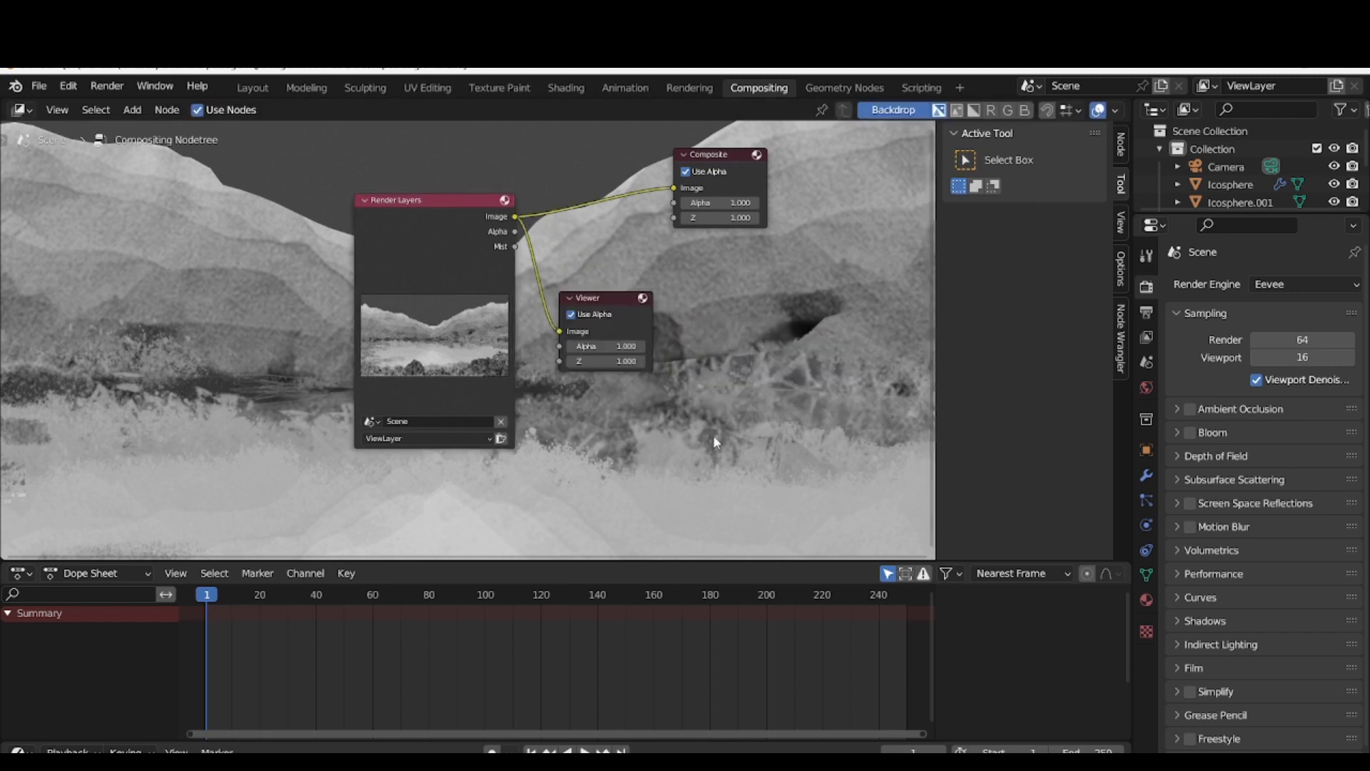
Preview the Mist pass of the Render Layers node through the Viewer, and return the Viewer to the Image output
{"action": "left_click", "coordinate": [393, 237], "text": "ctrl+shift"}
{"action": "left_click", "coordinate": [392, 237], "text": "ctrl+shift"}
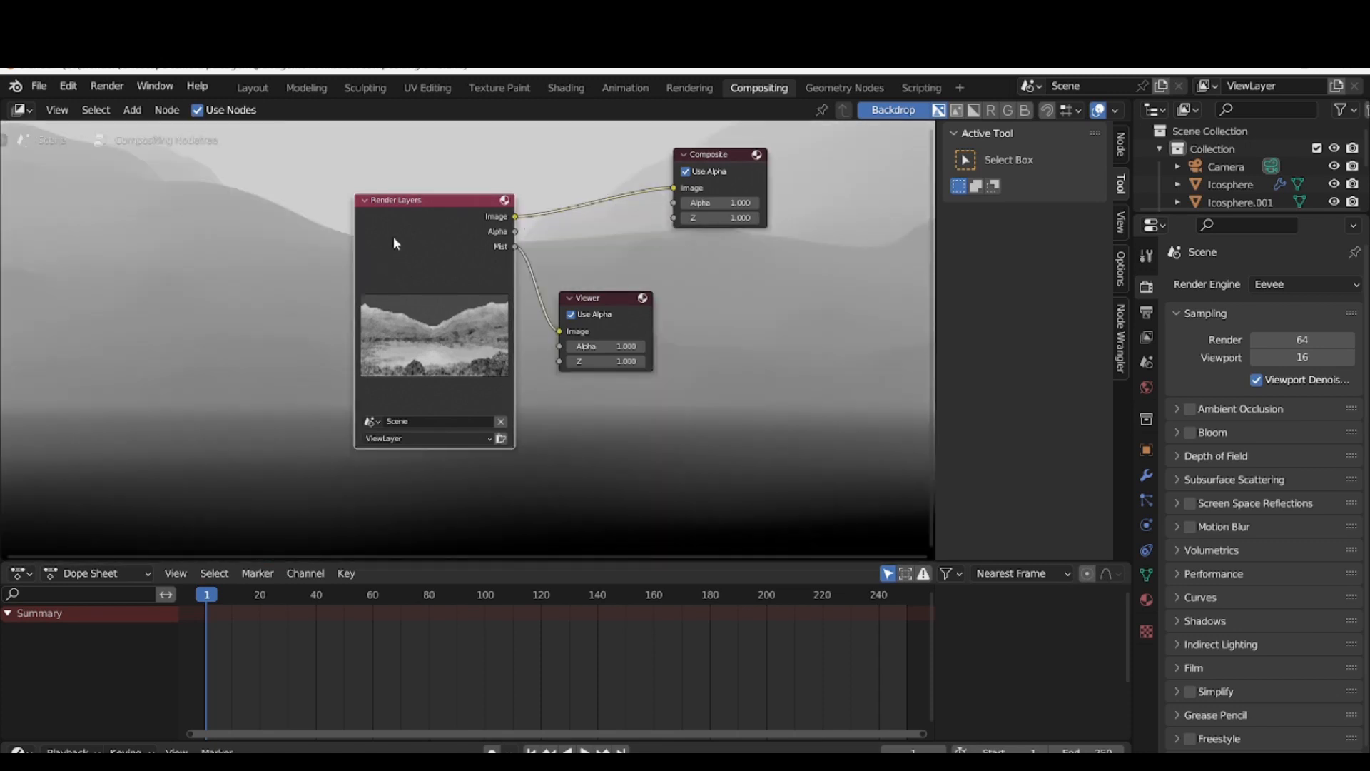
{"action": "left_click", "coordinate": [392, 237], "text": "ctrl+shift"}
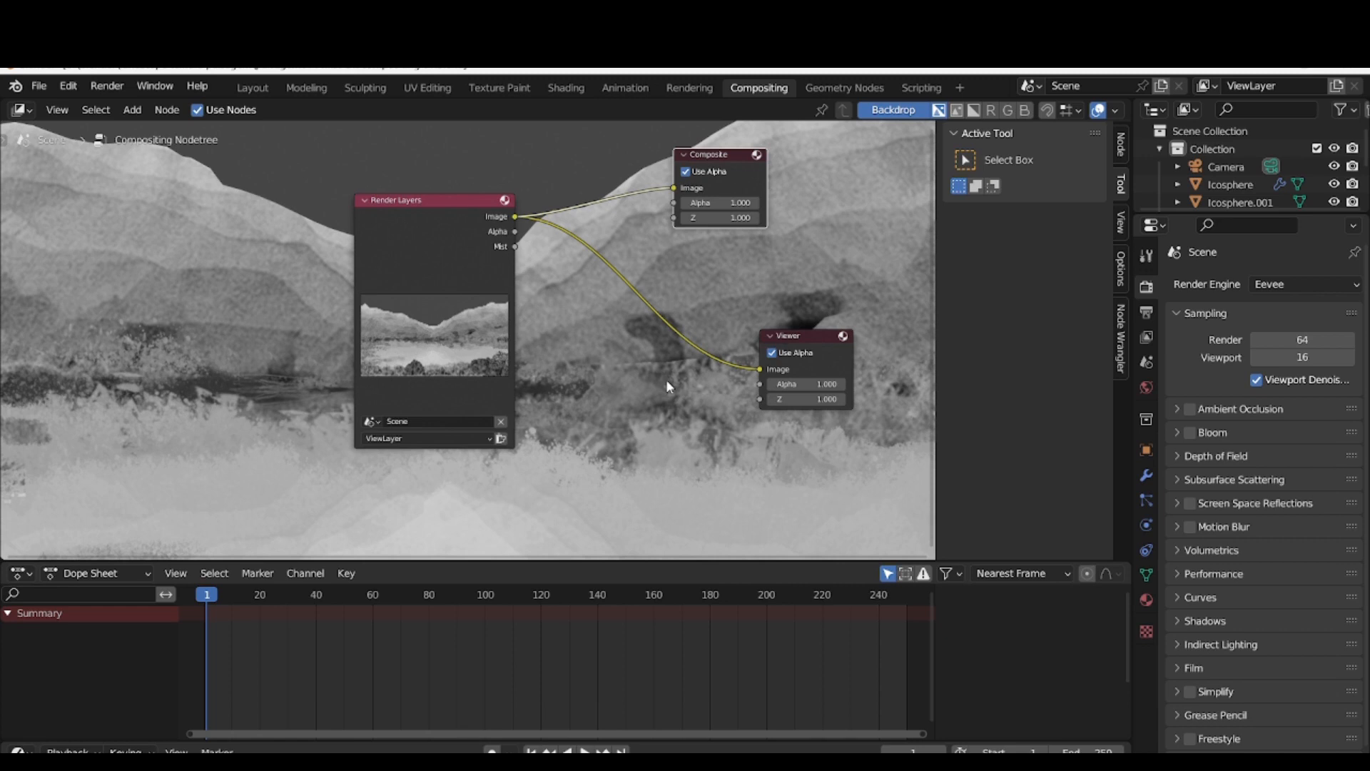
Move the Render Layers node away from the output nodes and add a Mix node in the freed space
{"action": "left_click_drag", "start_coordinate": [422, 199], "coordinate": [311, 218]}
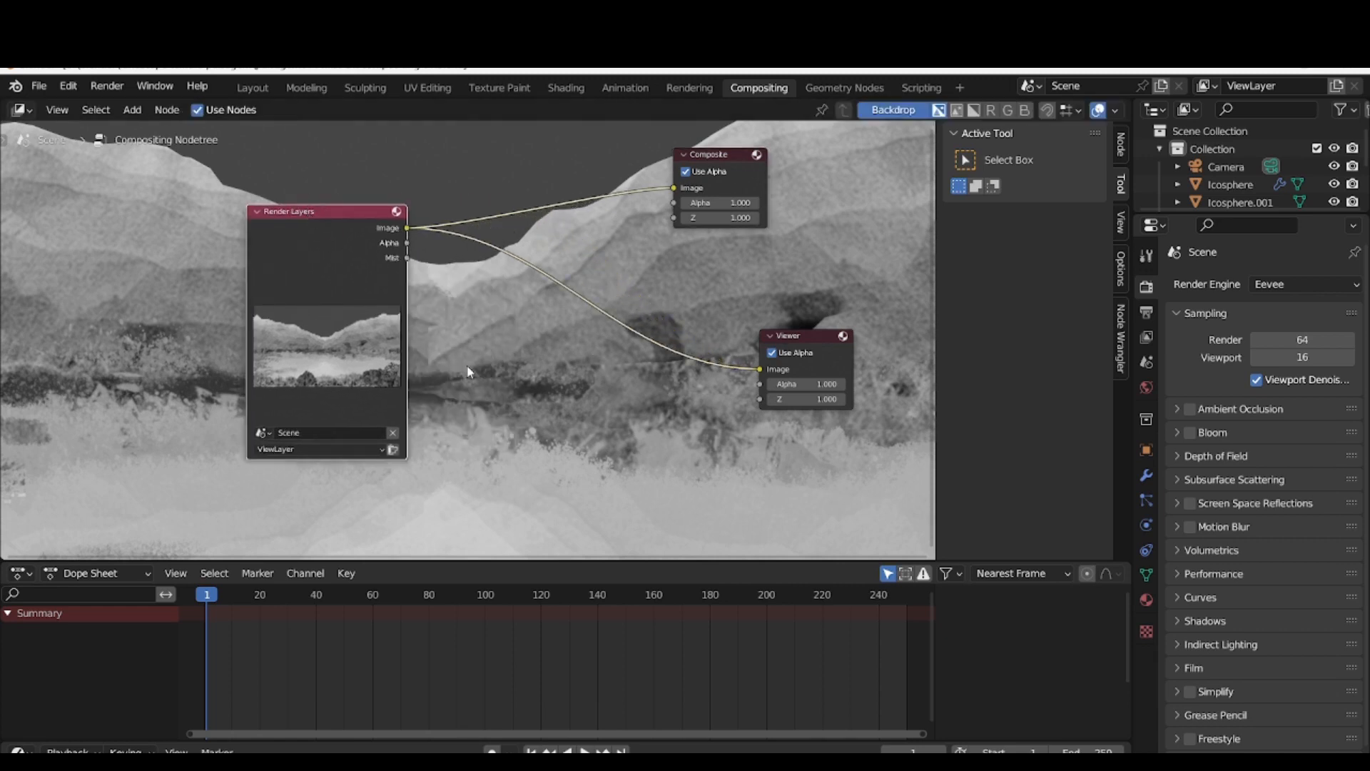
{"action": "key", "text": "shift+a"}
{"action": "left_click", "coordinate": [467, 363]}
{"action": "type", "text": "mix"}
{"action": "key", "text": "Return"}
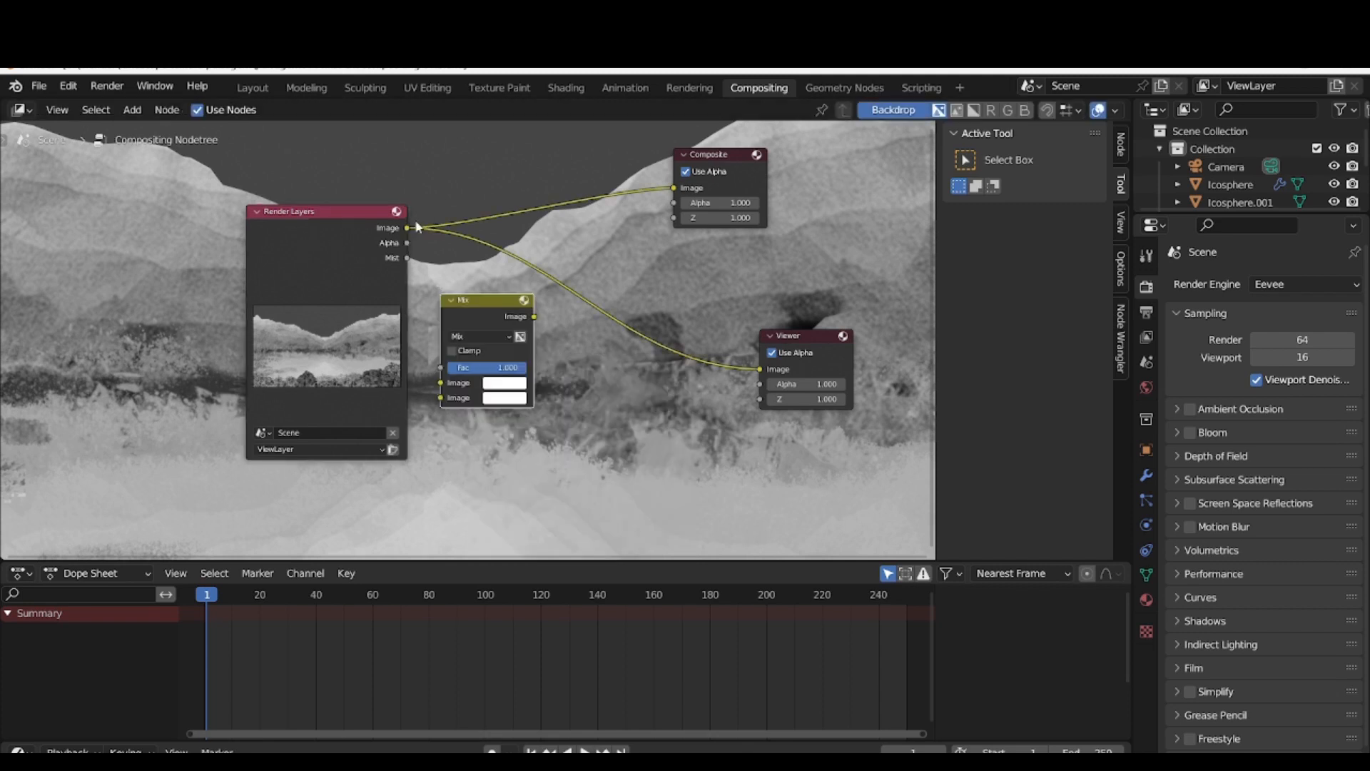
Route the rendered image through the Mix node into Composite and Viewer, with the Mist pass driving its Fac, and place Mix between them
{"action": "left_click_drag", "start_coordinate": [407, 228], "coordinate": [440, 383]}
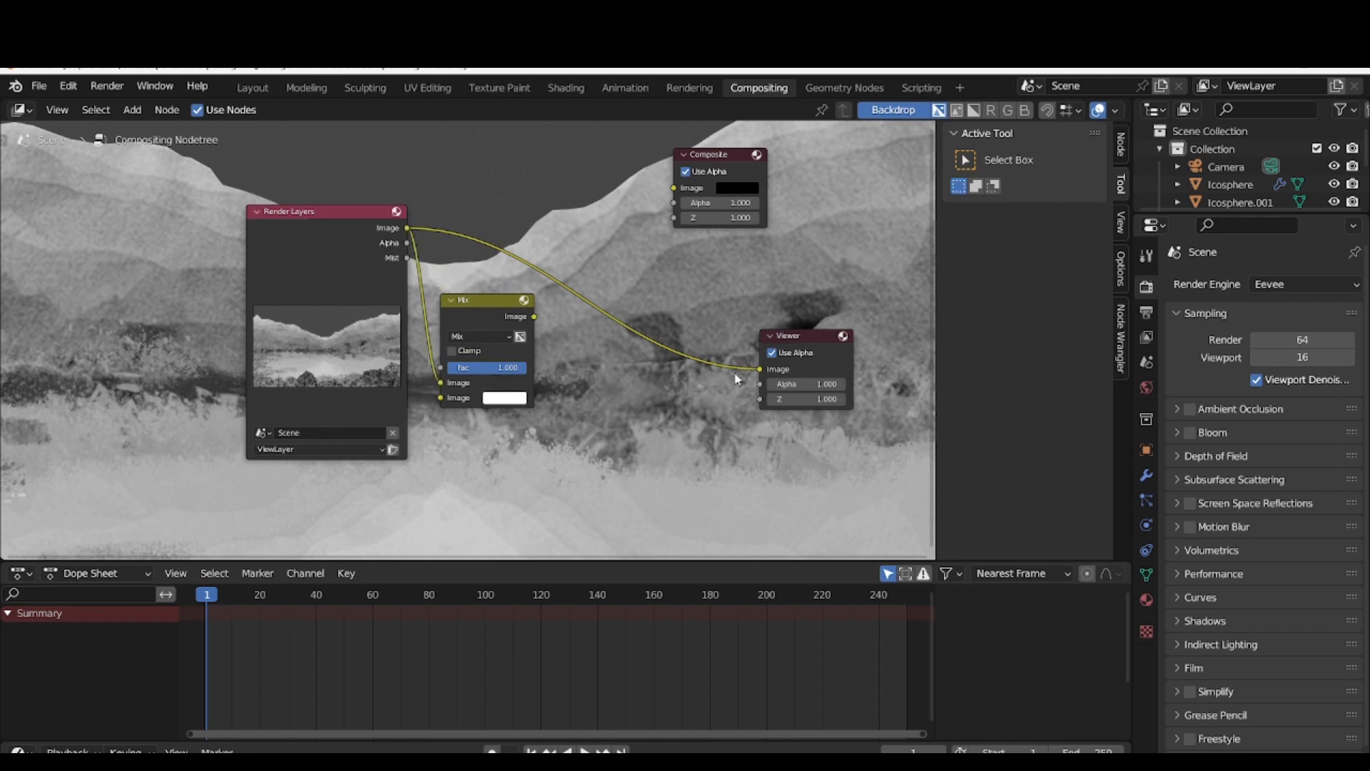
{"action": "left_click_drag", "start_coordinate": [535, 317], "coordinate": [674, 188]}
{"action": "left_click_drag", "start_coordinate": [624, 343], "coordinate": [760, 368]}
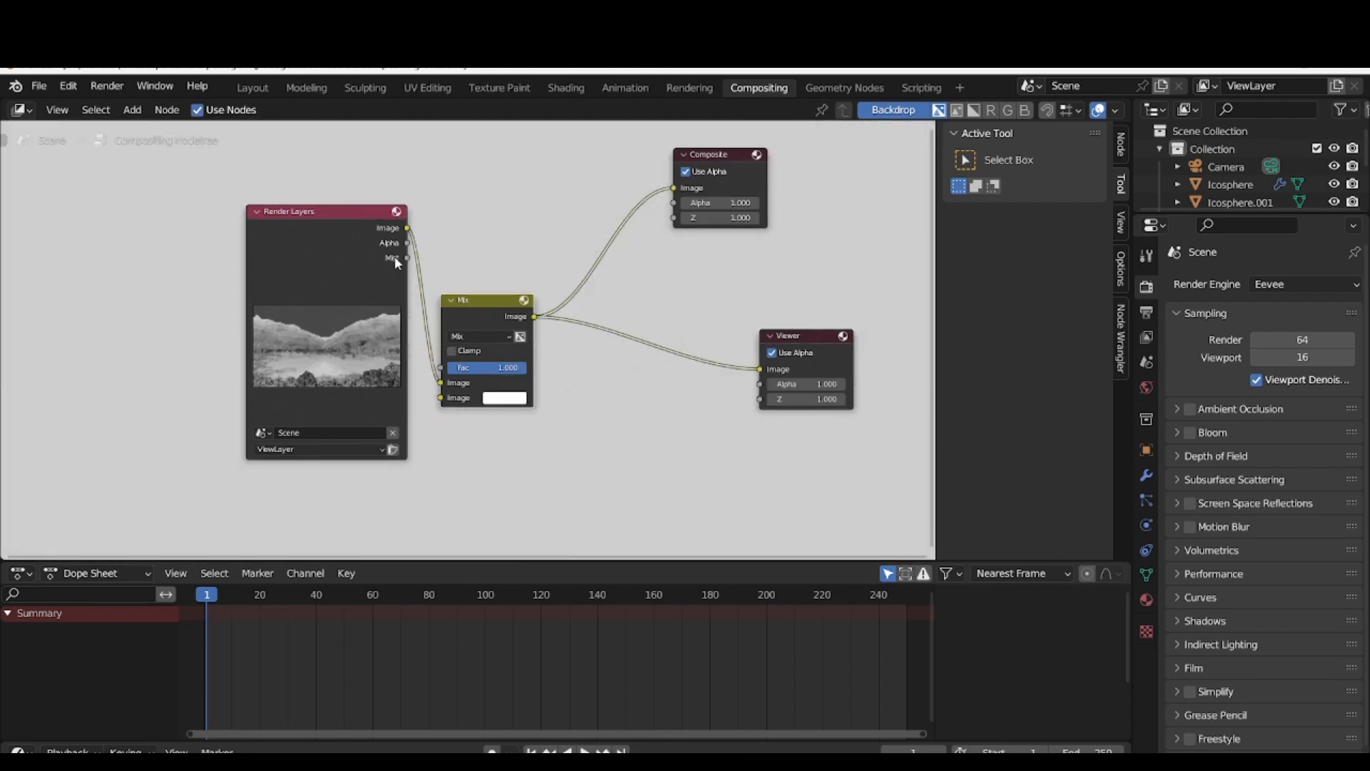
{"action": "left_click_drag", "start_coordinate": [407, 258], "coordinate": [440, 367]}
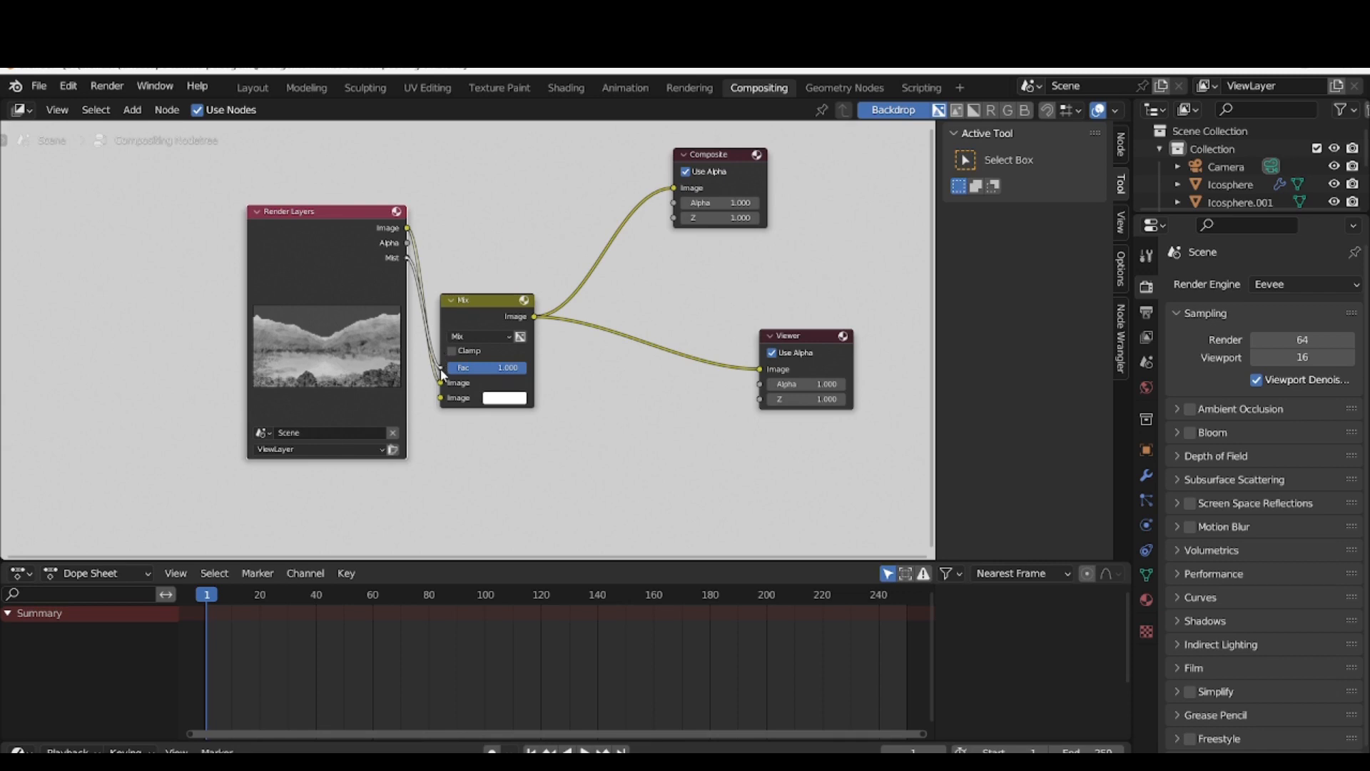
{"action": "left_click_drag", "start_coordinate": [489, 300], "coordinate": [526, 203]}
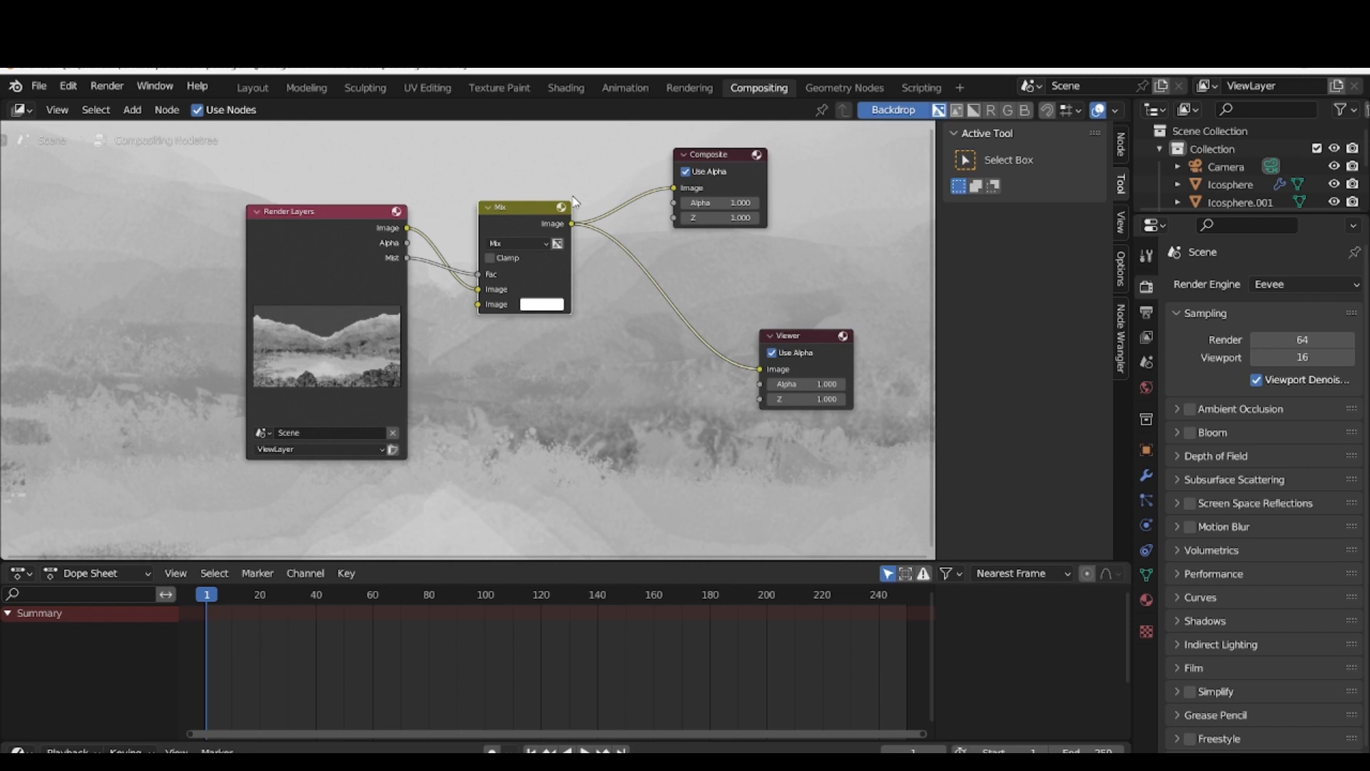
Tint the Mix node's second Image colour pale yellow, move Render Layers further away and render the image
{"action": "left_click", "coordinate": [540, 304]}
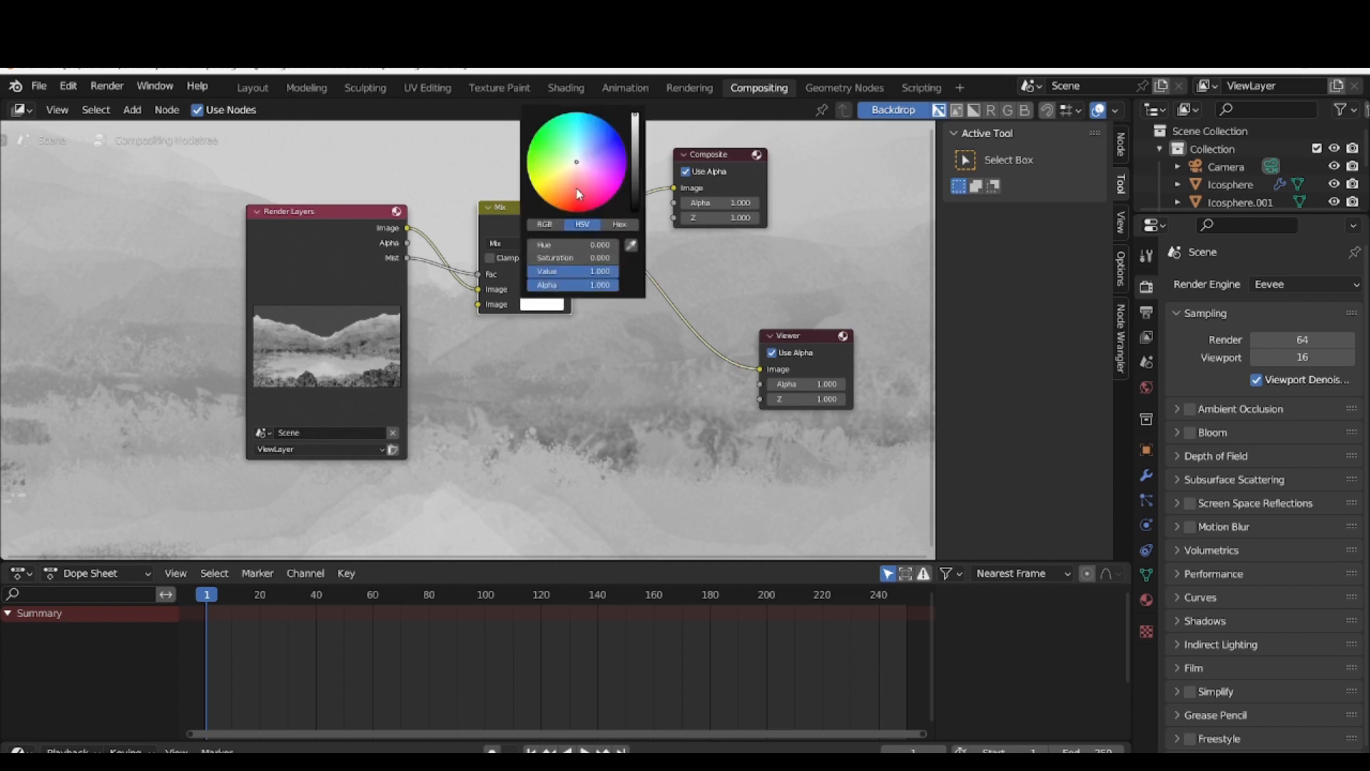
{"action": "left_click", "coordinate": [563, 170]}
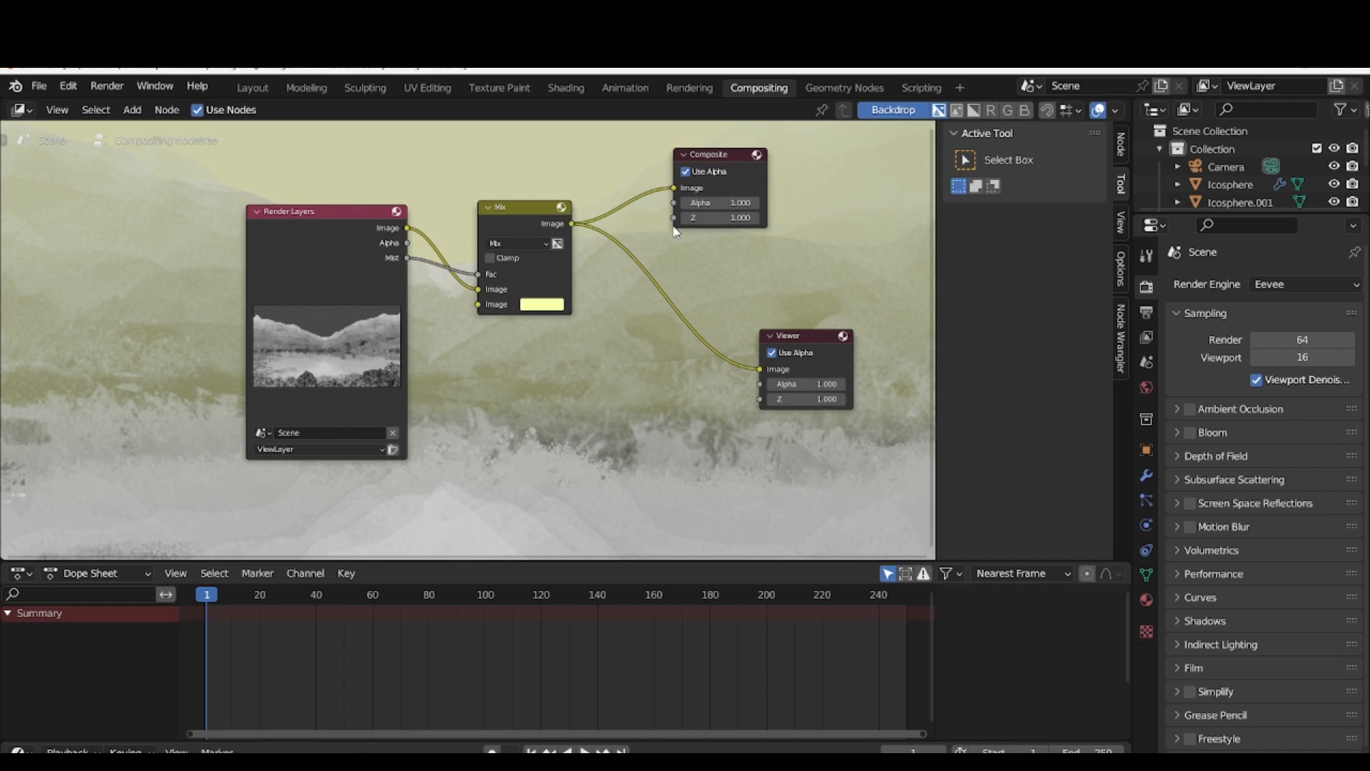
{"action": "left_click_drag", "start_coordinate": [319, 205], "coordinate": [137, 205]}
{"action": "left_click", "coordinate": [107, 86]}
{"action": "left_click", "coordinate": [118, 105]}
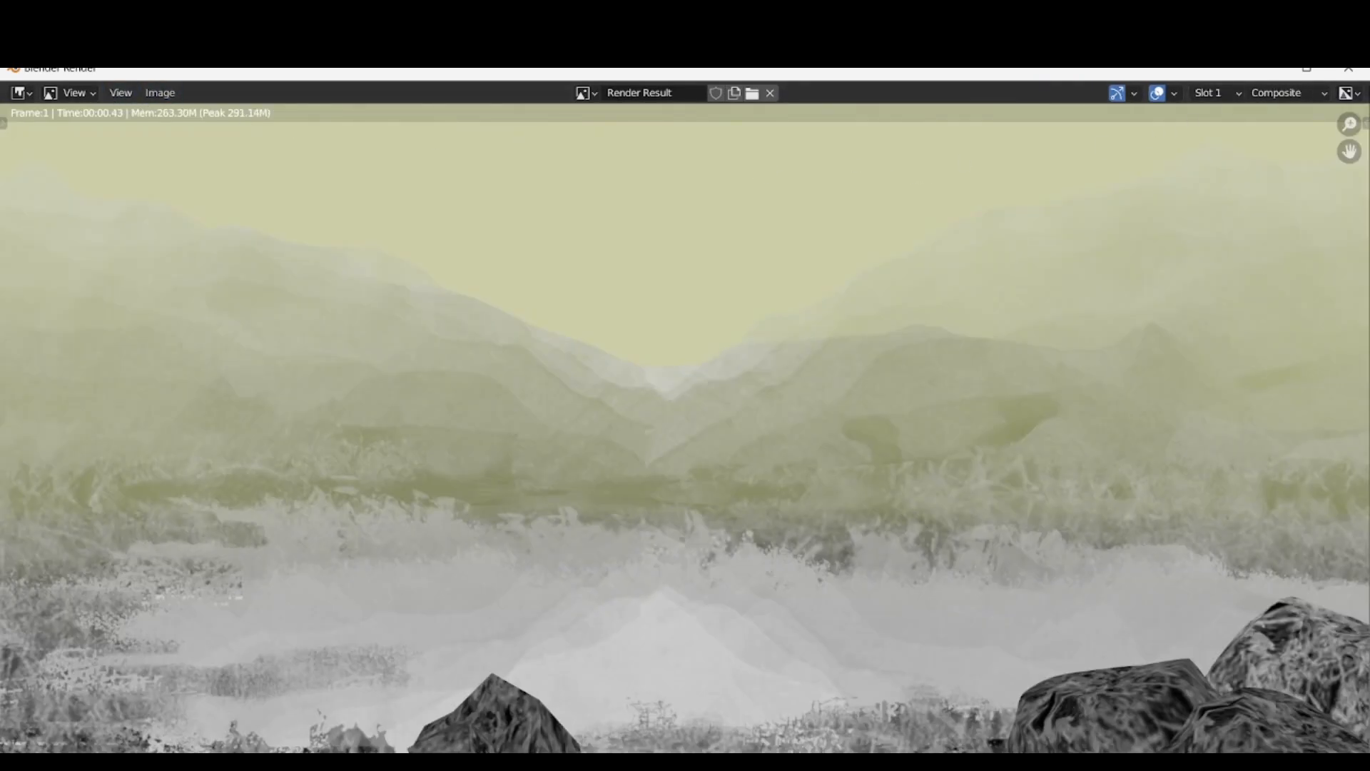
{"action": "left_click", "coordinate": [1350, 71]}
Set the Mix node's second Image colour to hue 0, saturation 0 and value 0
{"action": "left_click", "coordinate": [541, 307]}
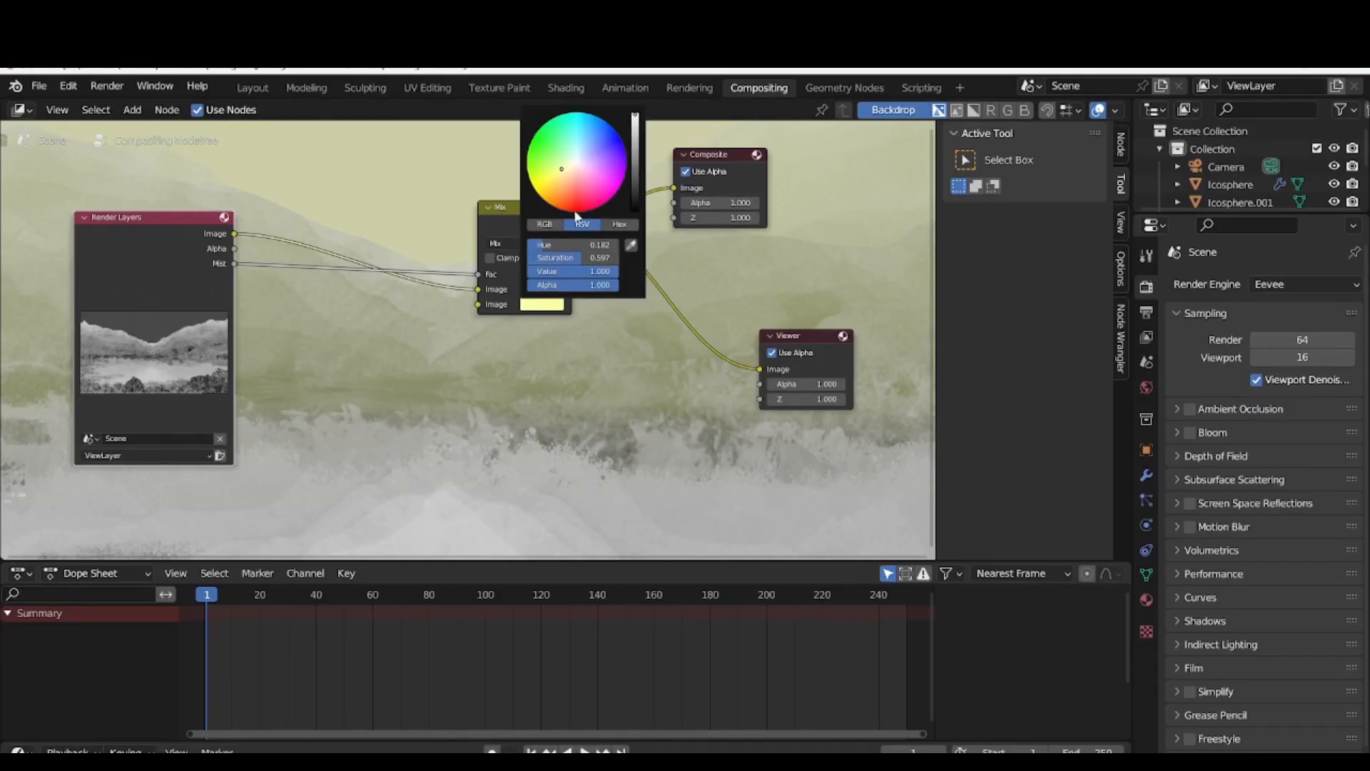
{"action": "left_click", "coordinate": [576, 164]}
{"action": "left_click", "coordinate": [597, 248]}
{"action": "type", "text": "0"}
{"action": "key", "text": "Tab"}
{"action": "key", "text": "Tab"}
{"action": "type", "text": "0"}
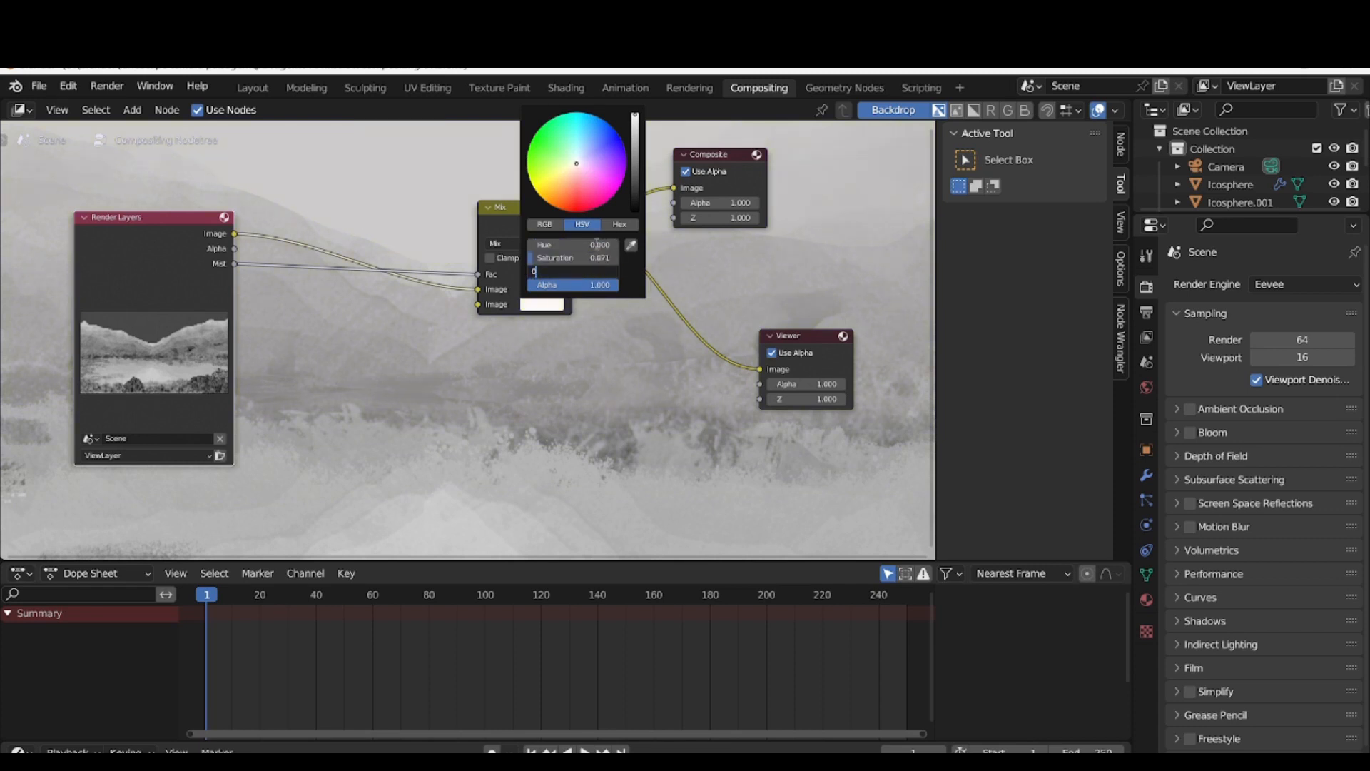
{"action": "key", "text": "Return"}
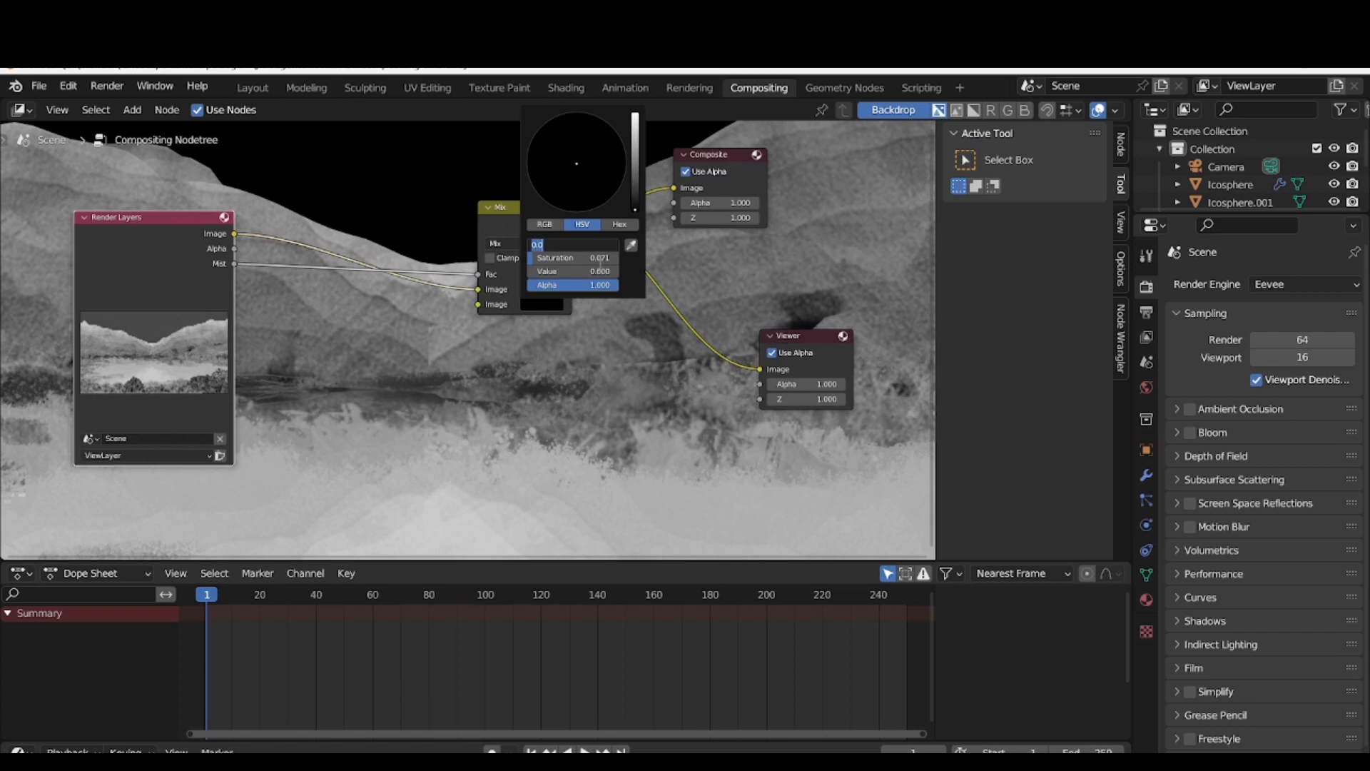
{"action": "left_click", "coordinate": [596, 255]}
{"action": "type", "text": "0"}
{"action": "key", "text": "Return"}
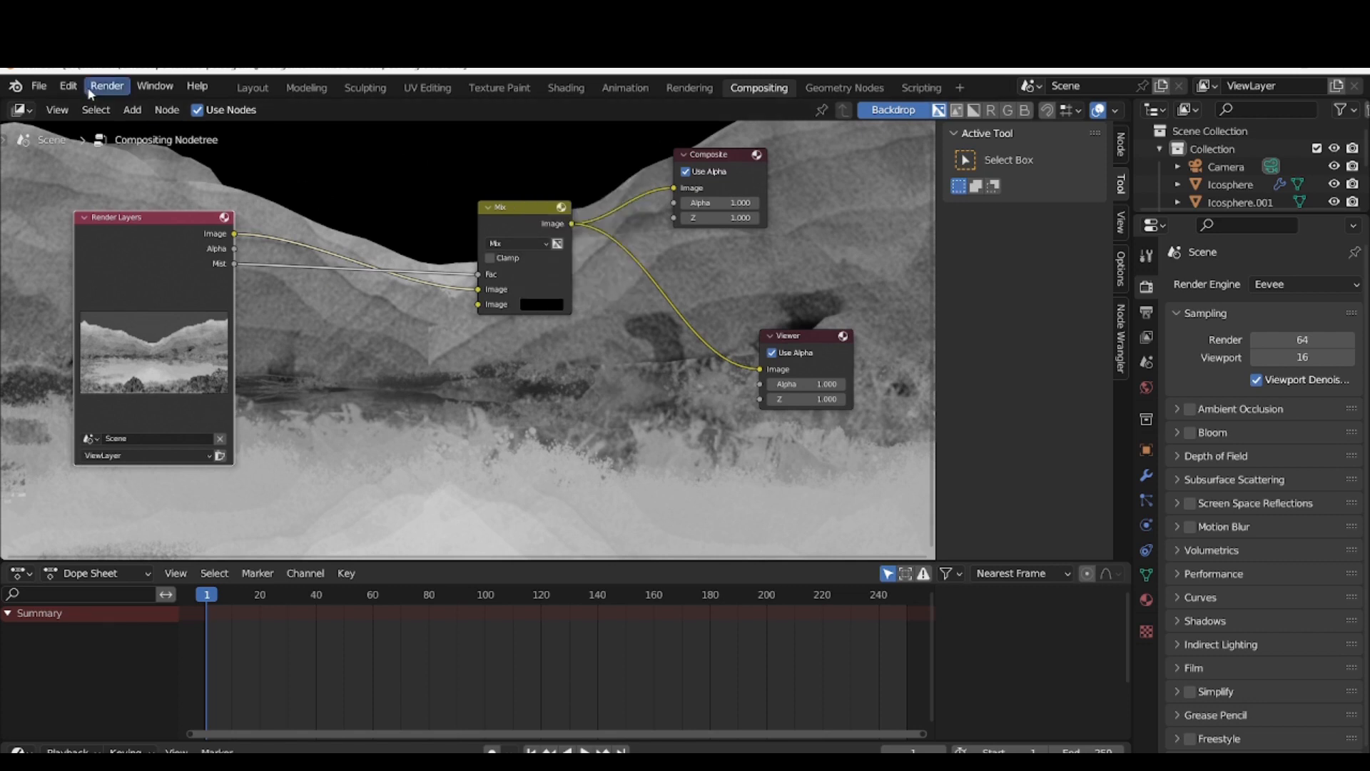
Raise the Mix node's second Image colour to value 1.000 for white mist and render the image
{"action": "left_click", "coordinate": [551, 304]}
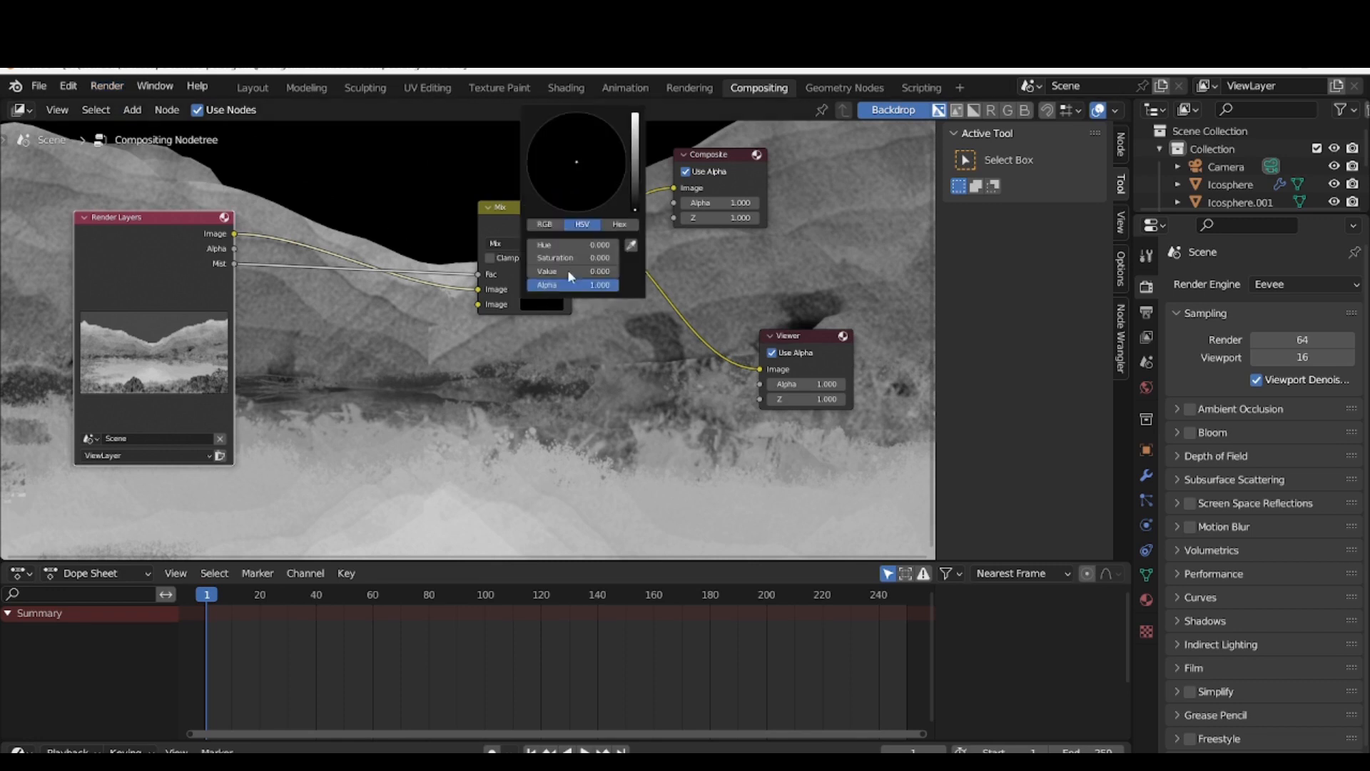
{"action": "left_click", "coordinate": [635, 117]}
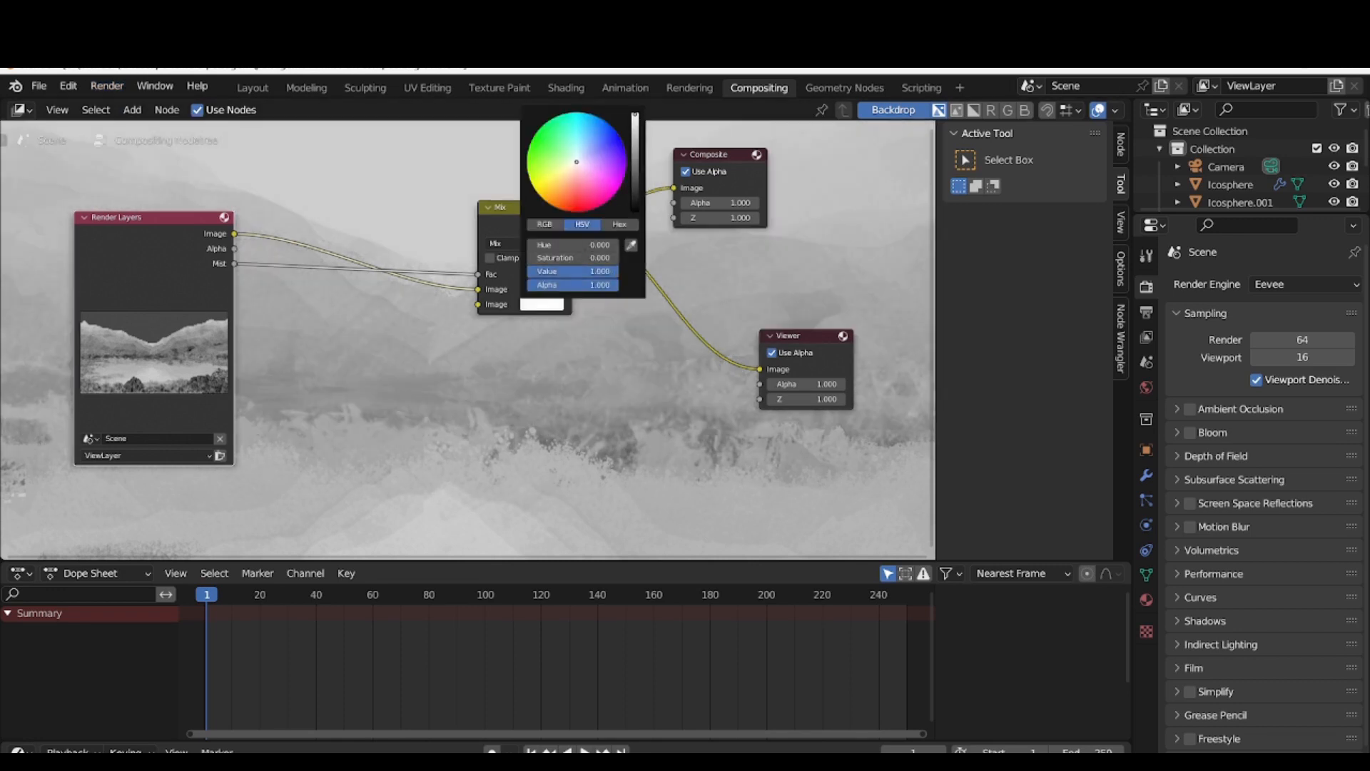
{"action": "left_click", "coordinate": [107, 85]}
{"action": "left_click", "coordinate": [123, 105]}
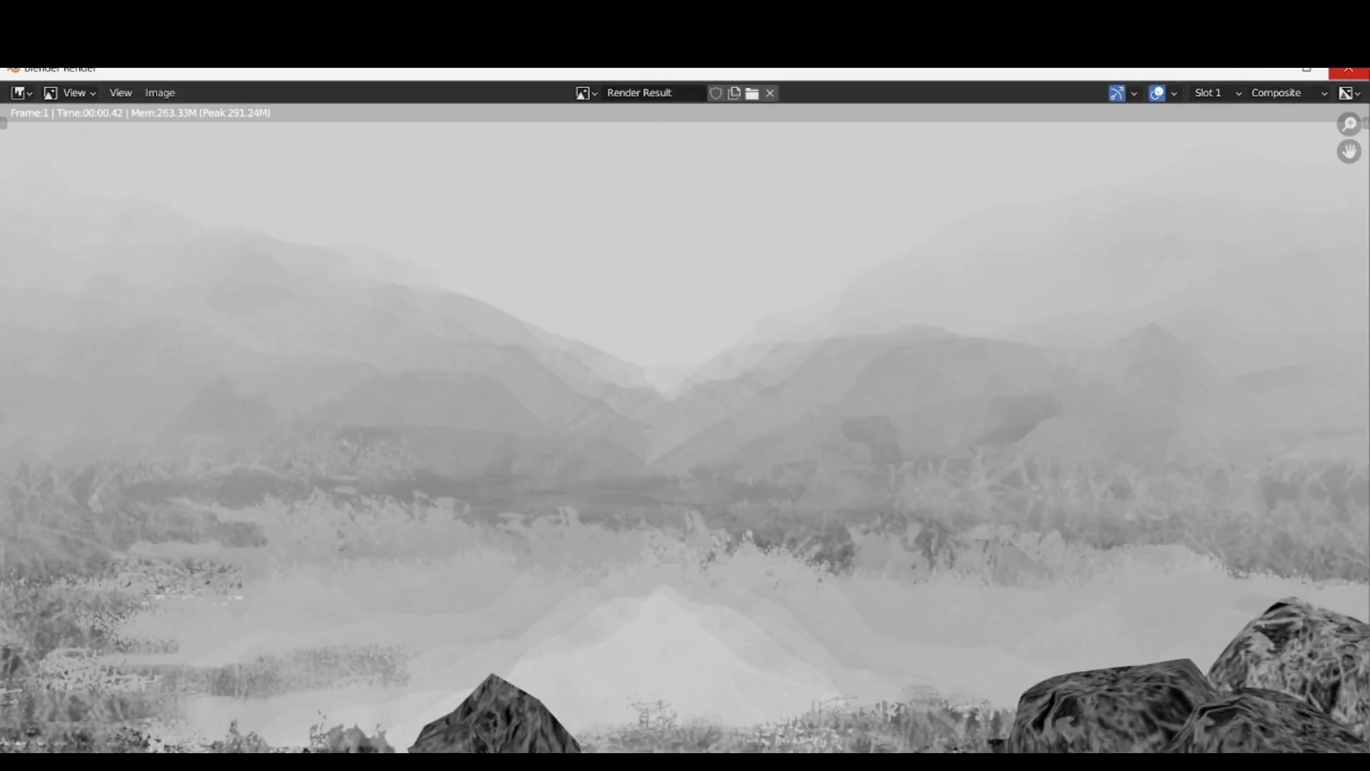
{"action": "left_click", "coordinate": [1347, 68]}
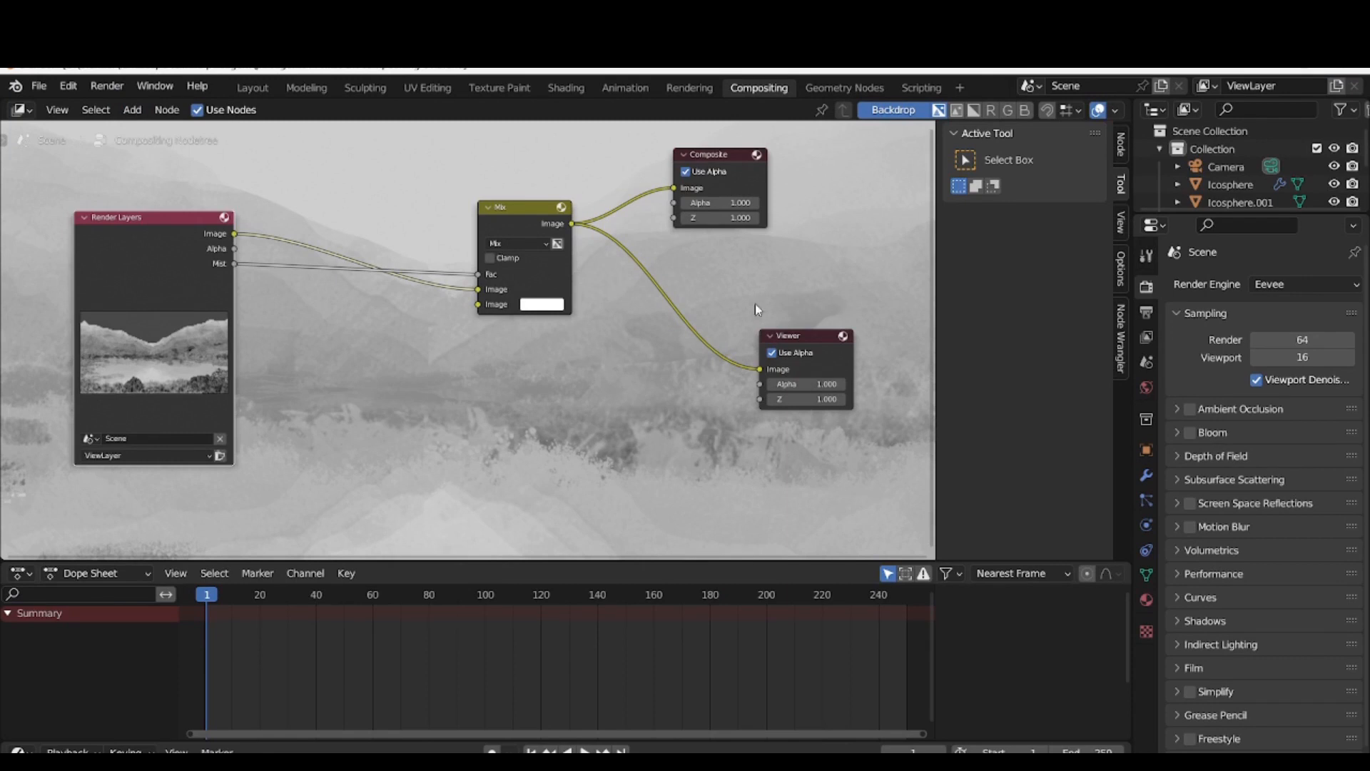
Add a Color Ramp node and place it between the Render Layers and Mix nodes
{"action": "key", "text": "shift+a"}
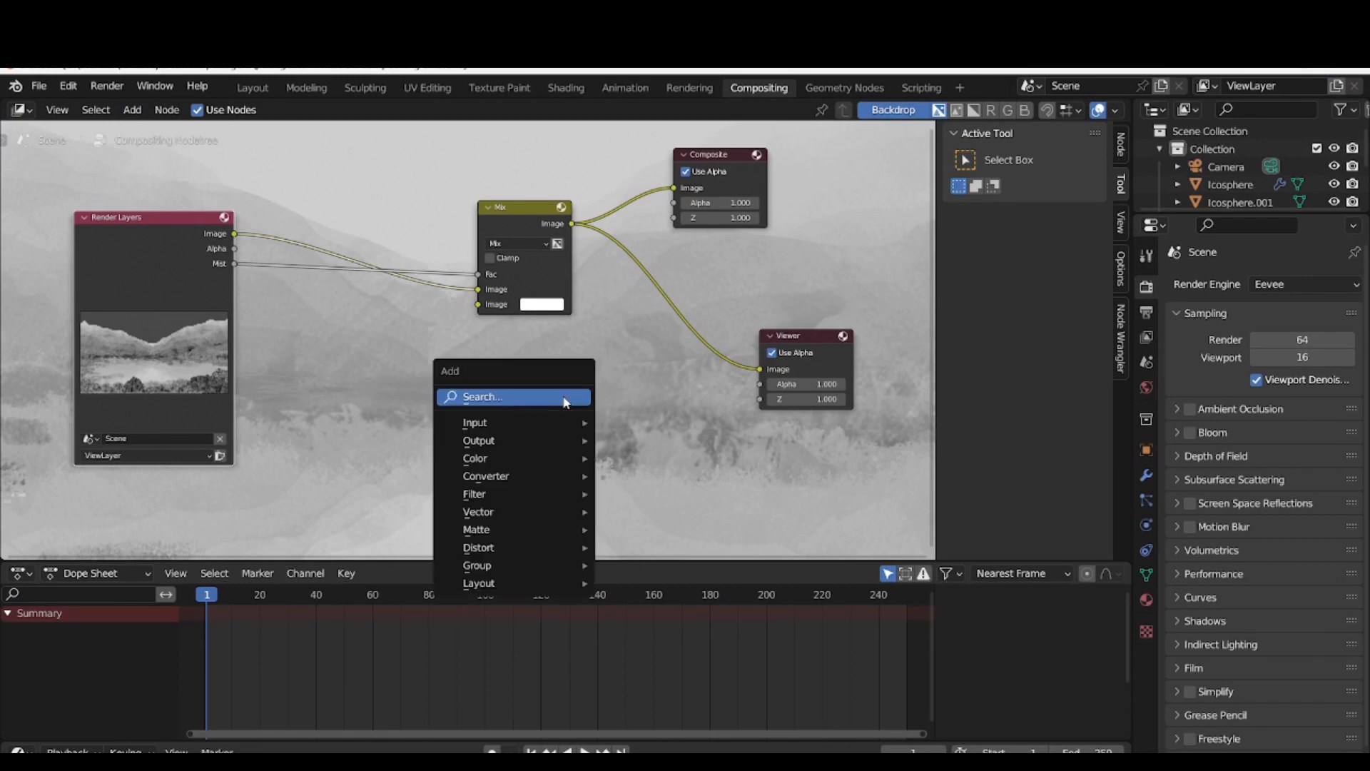
{"action": "left_click", "coordinate": [565, 400]}
{"action": "type", "text": "color"}
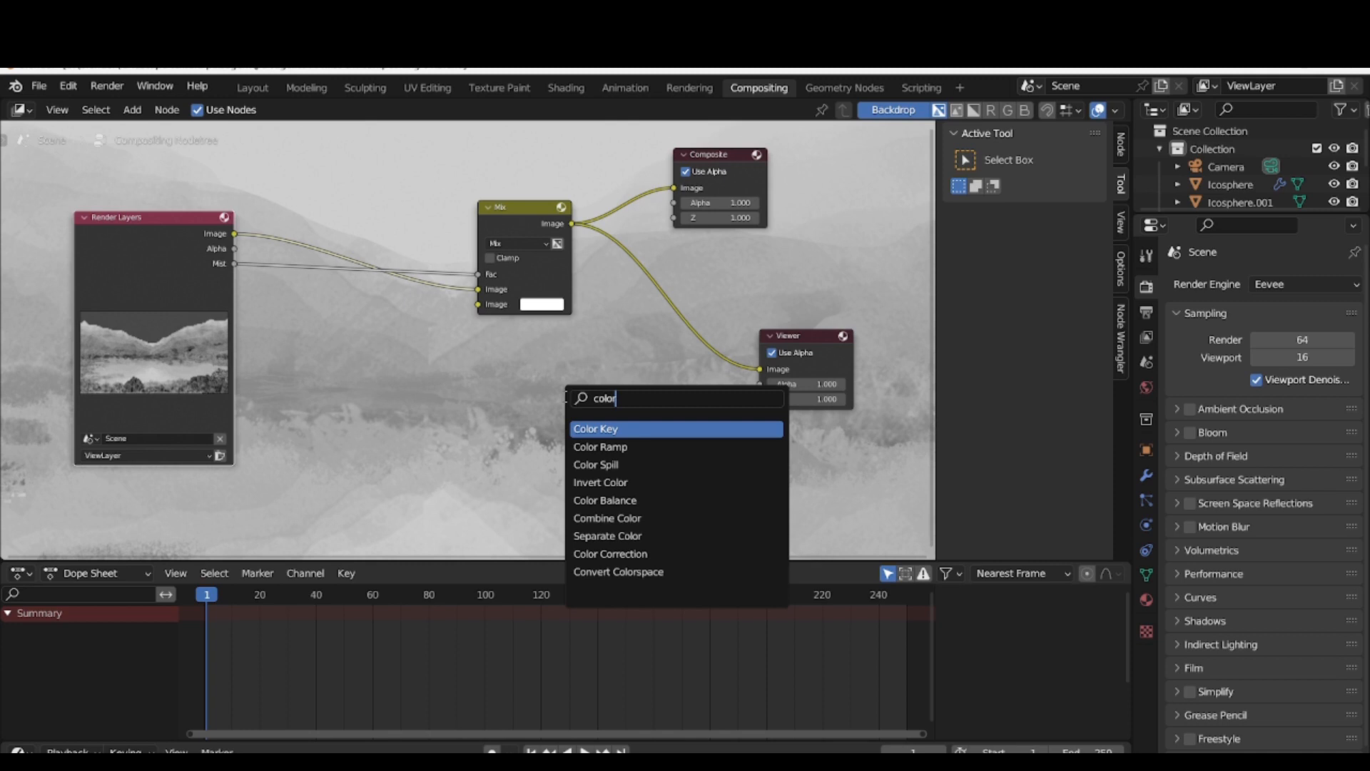
{"action": "key", "text": "Down"}
{"action": "key", "text": "Return"}
{"action": "left_click", "coordinate": [368, 431]}
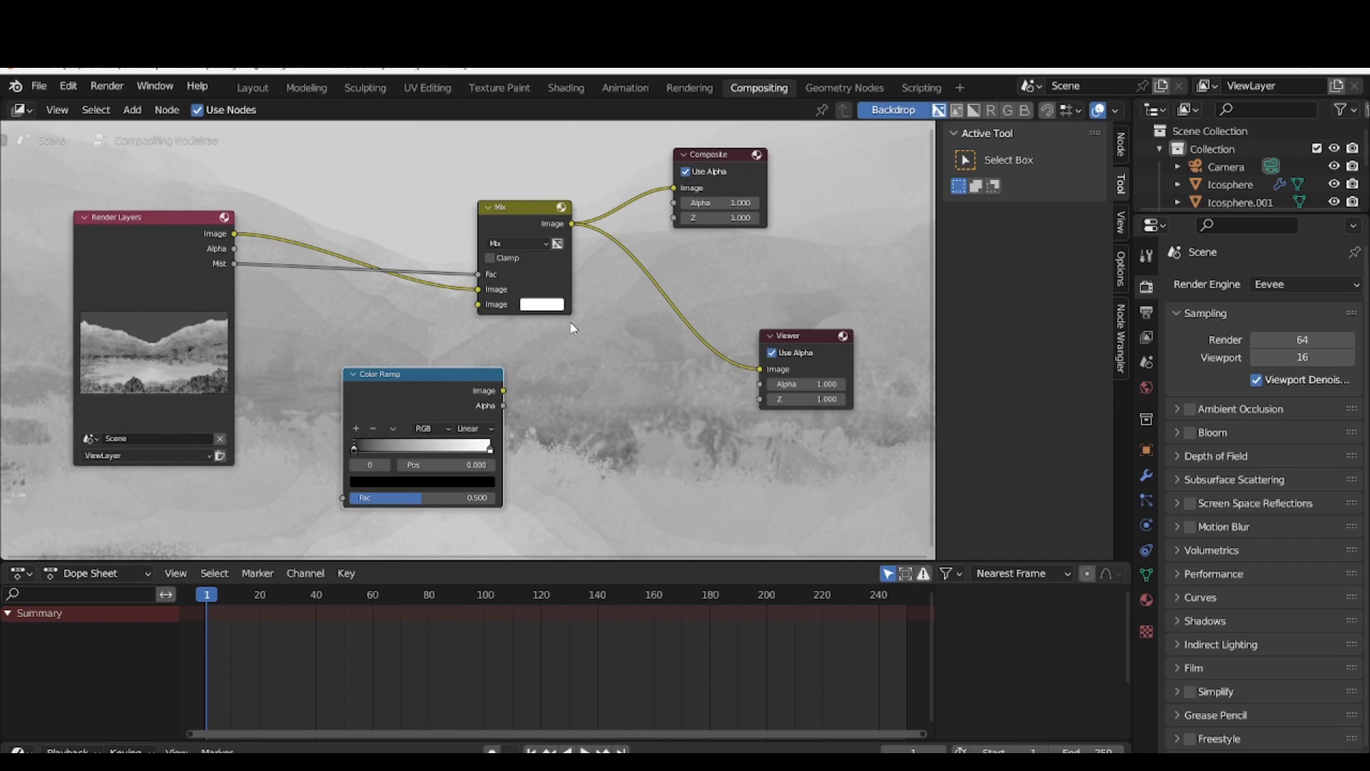
{"action": "left_click_drag", "start_coordinate": [424, 379], "coordinate": [367, 328]}
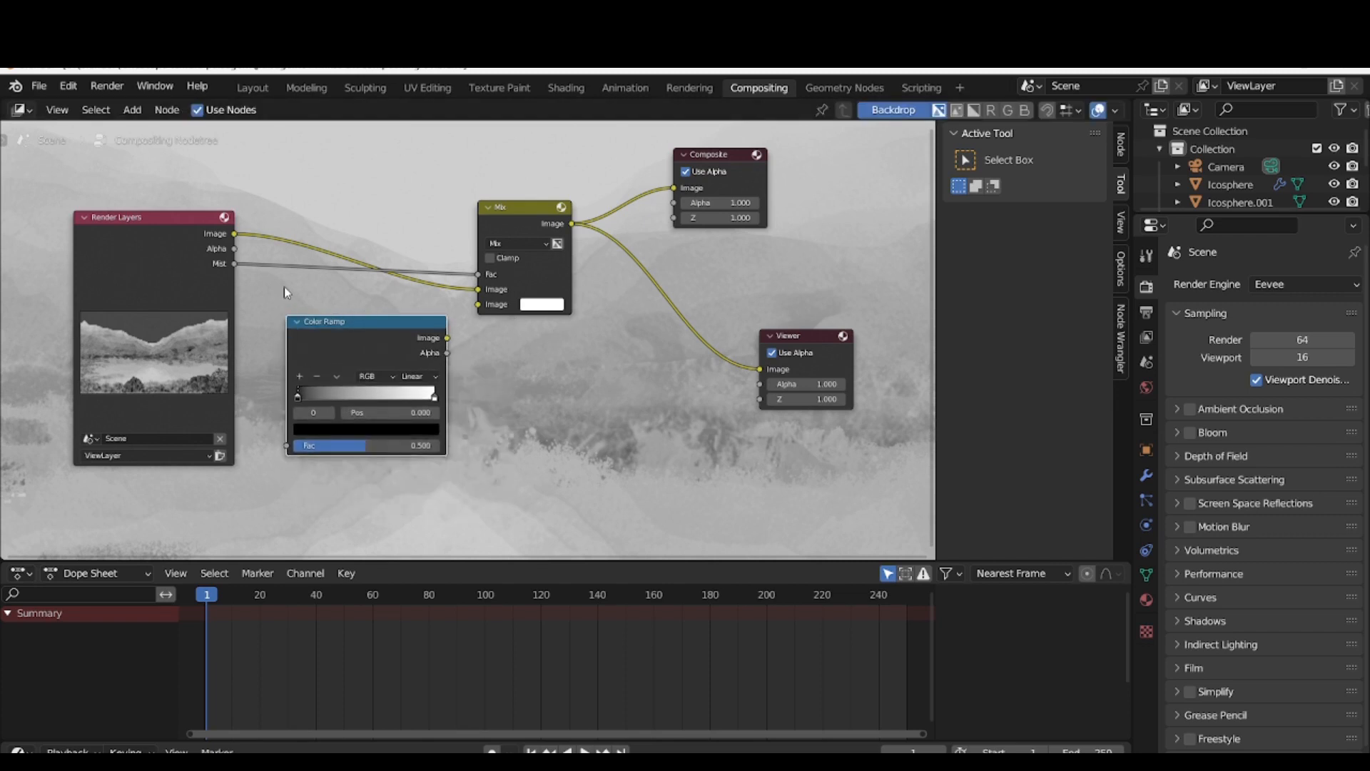
Route the Mist pass into the Color Ramp's Fac and the ramp's Image output into the Mix node's Fac
{"action": "left_click_drag", "start_coordinate": [235, 264], "coordinate": [278, 281]}
{"action": "left_click_drag", "start_coordinate": [474, 273], "coordinate": [289, 447]}
{"action": "left_click_drag", "start_coordinate": [447, 337], "coordinate": [478, 274]}
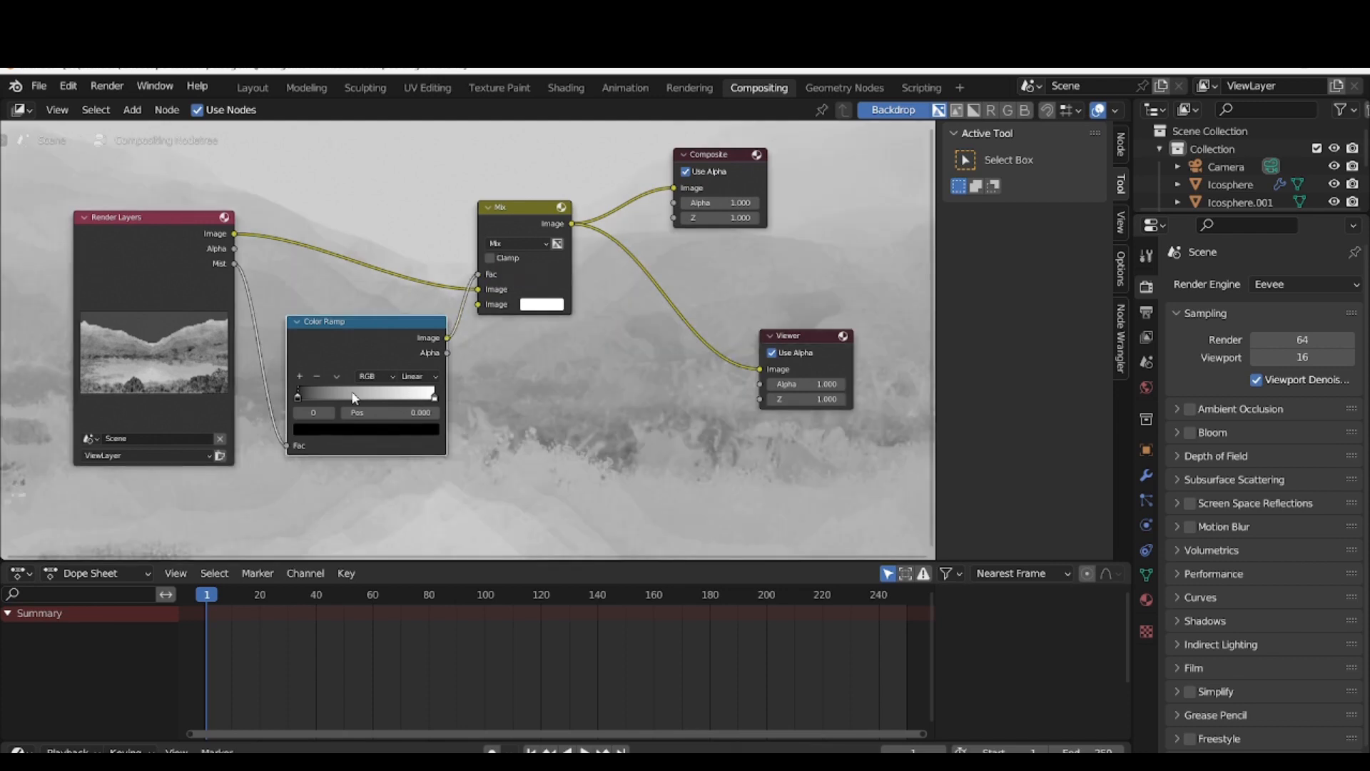
Shift the Color Ramp's black stop to about 0.16 and its white stop to about 0.985, and render the image
{"action": "left_click_drag", "start_coordinate": [299, 401], "coordinate": [328, 393]}
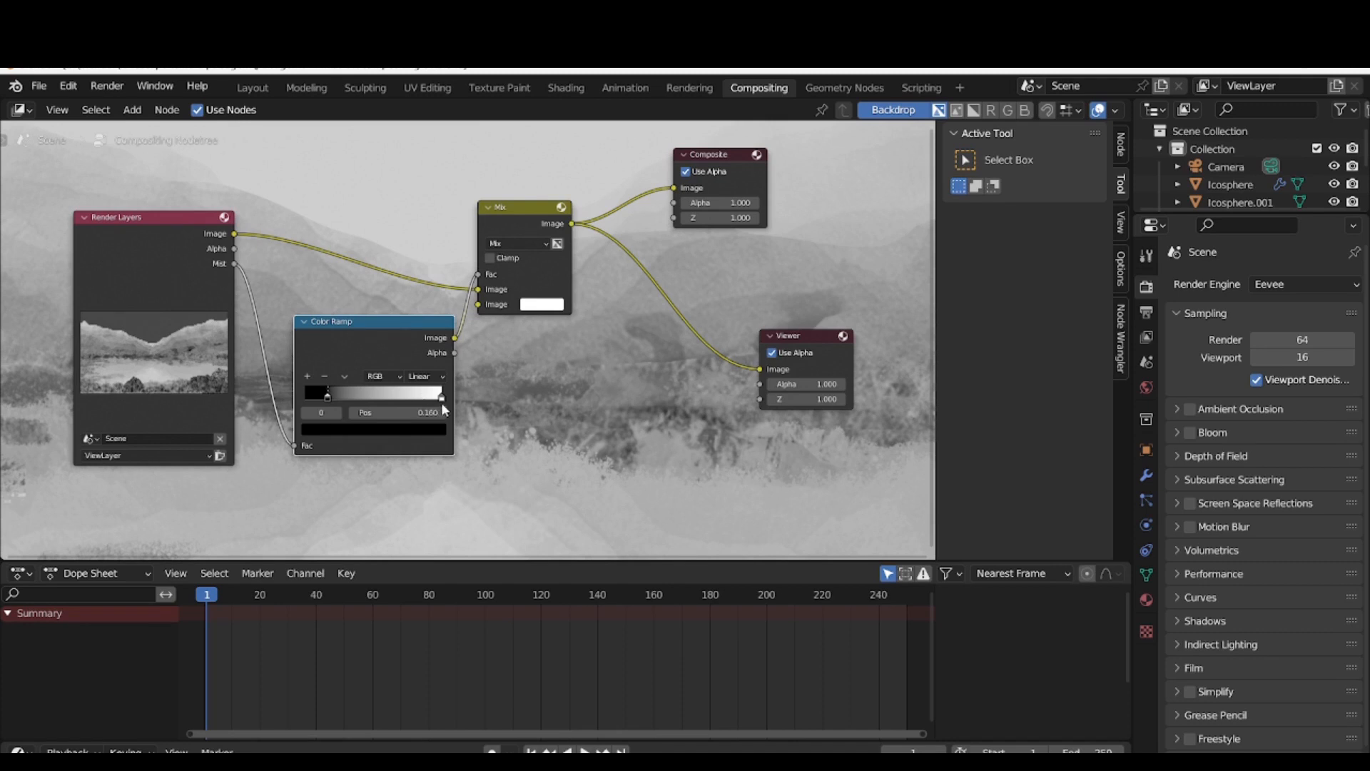
{"action": "mouse_move", "coordinate": [442, 398]}
{"action": "left_mouse_down"}
{"action": "mouse_move", "coordinate": [418, 397]}
{"action": "mouse_move", "coordinate": [439, 396]}
{"action": "left_mouse_up"}
{"action": "left_click", "coordinate": [131, 87]}
{"action": "left_click", "coordinate": [147, 103]}
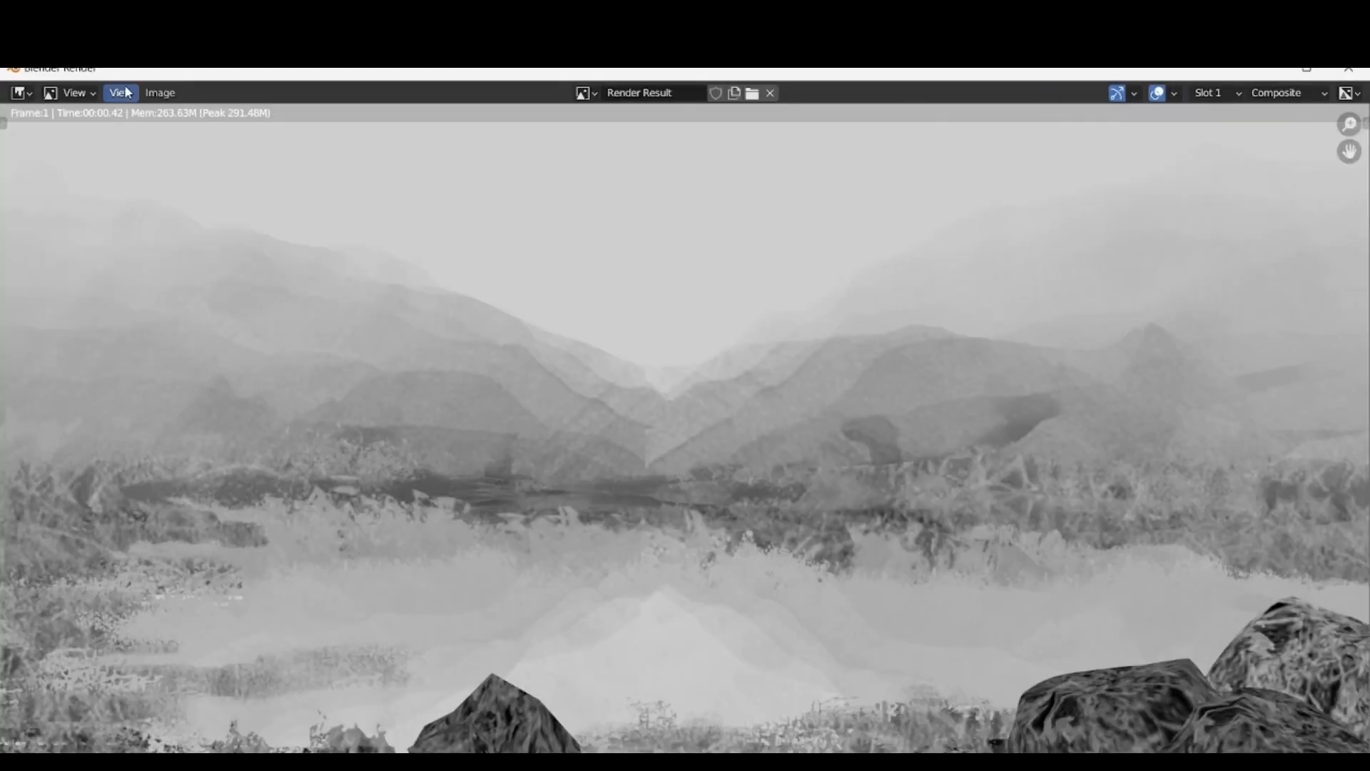
{"action": "left_click", "coordinate": [1347, 68]}
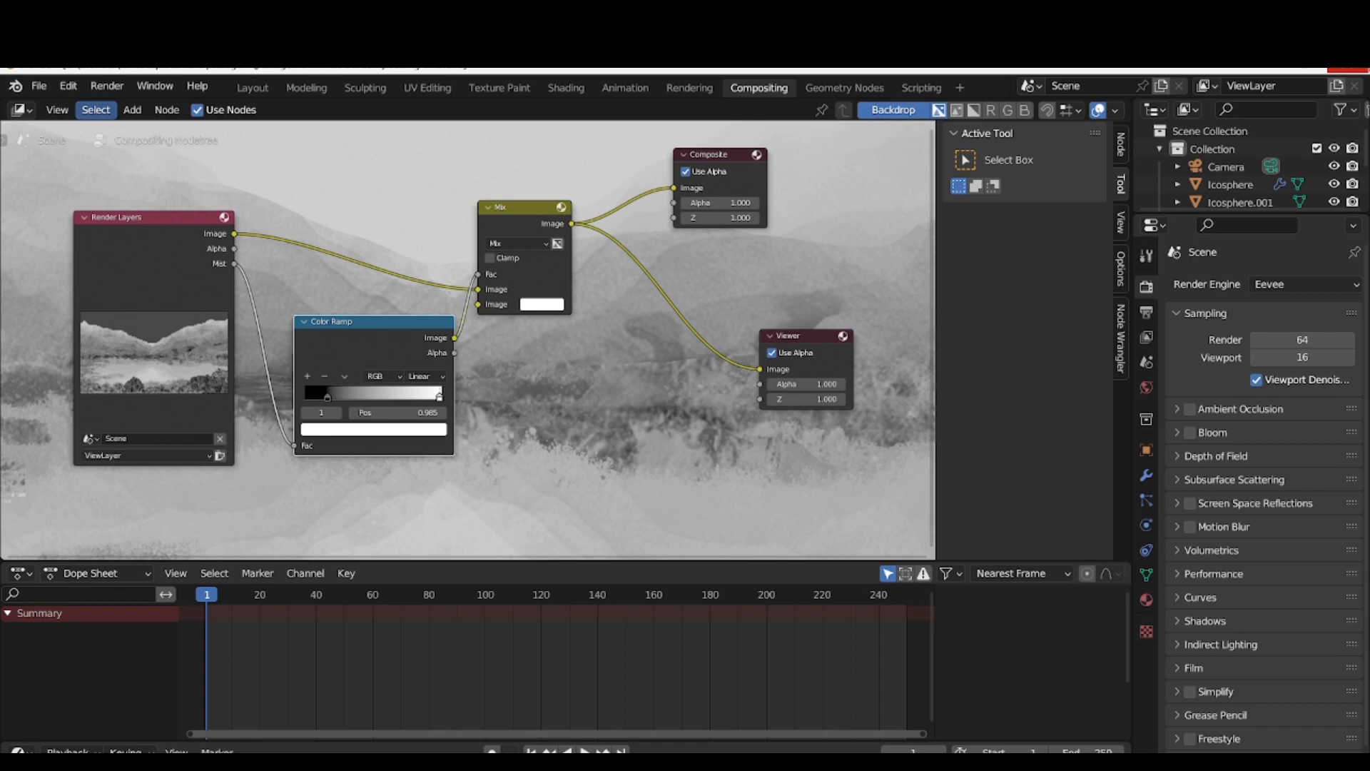
Move the Color Ramp's white stop to about 0.651 and render the image to check the mist
{"action": "left_click_drag", "start_coordinate": [439, 395], "coordinate": [395, 386]}
{"action": "left_click", "coordinate": [107, 87]}
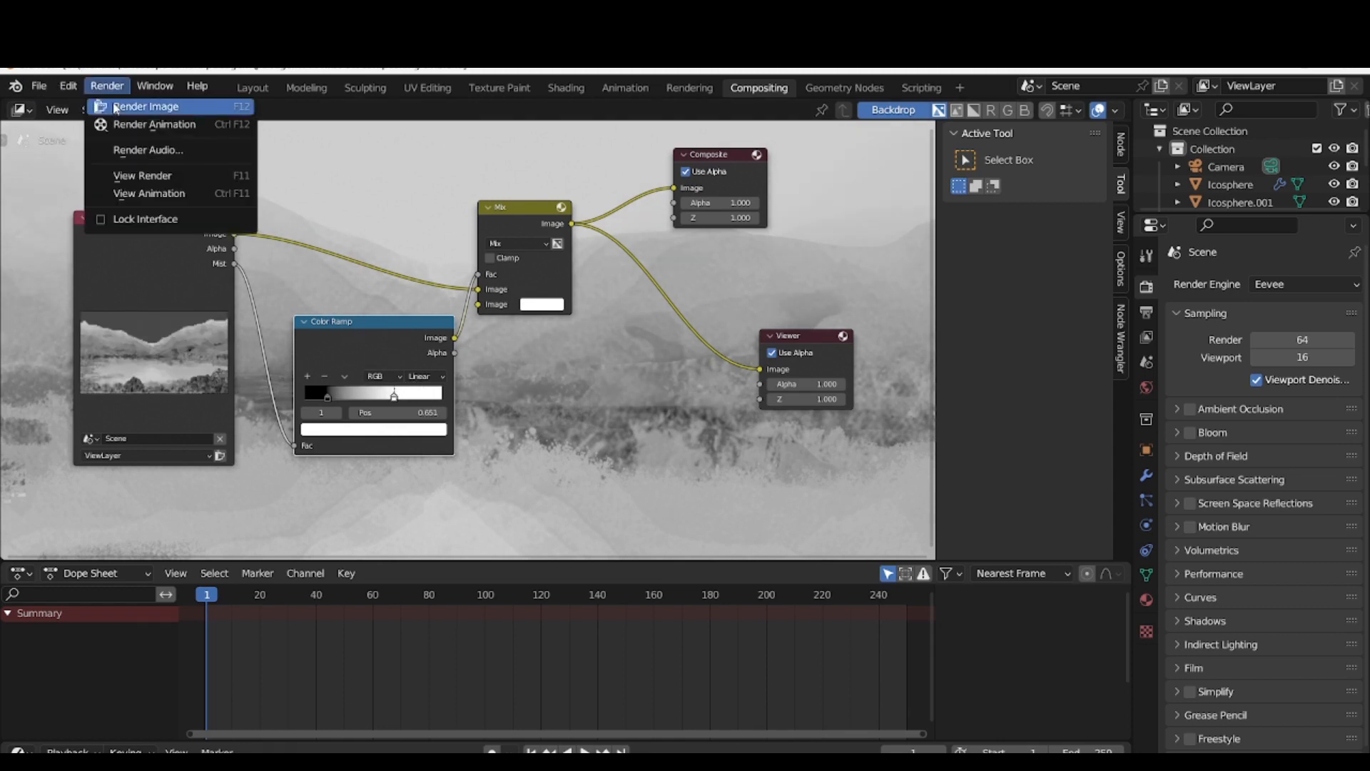
{"action": "left_click", "coordinate": [118, 107]}
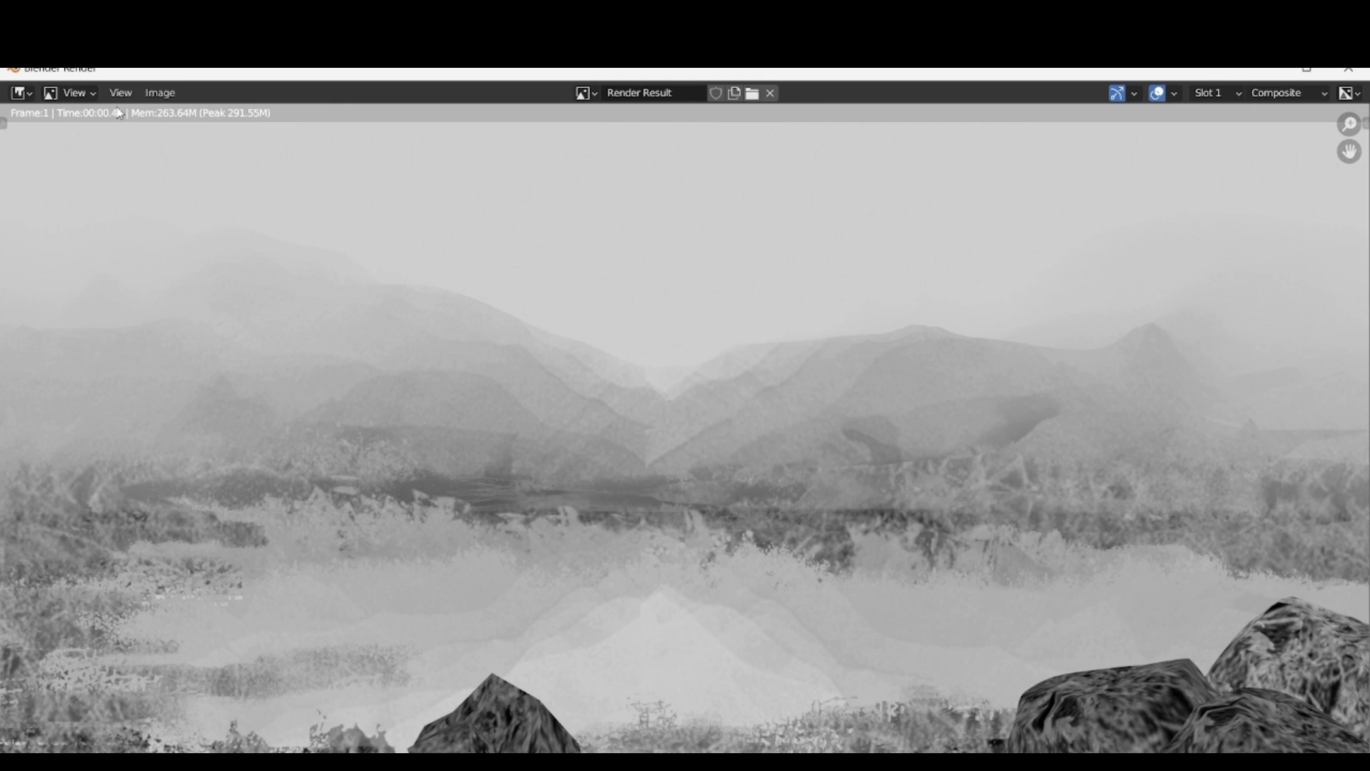
{"action": "key", "text": "Escape"}
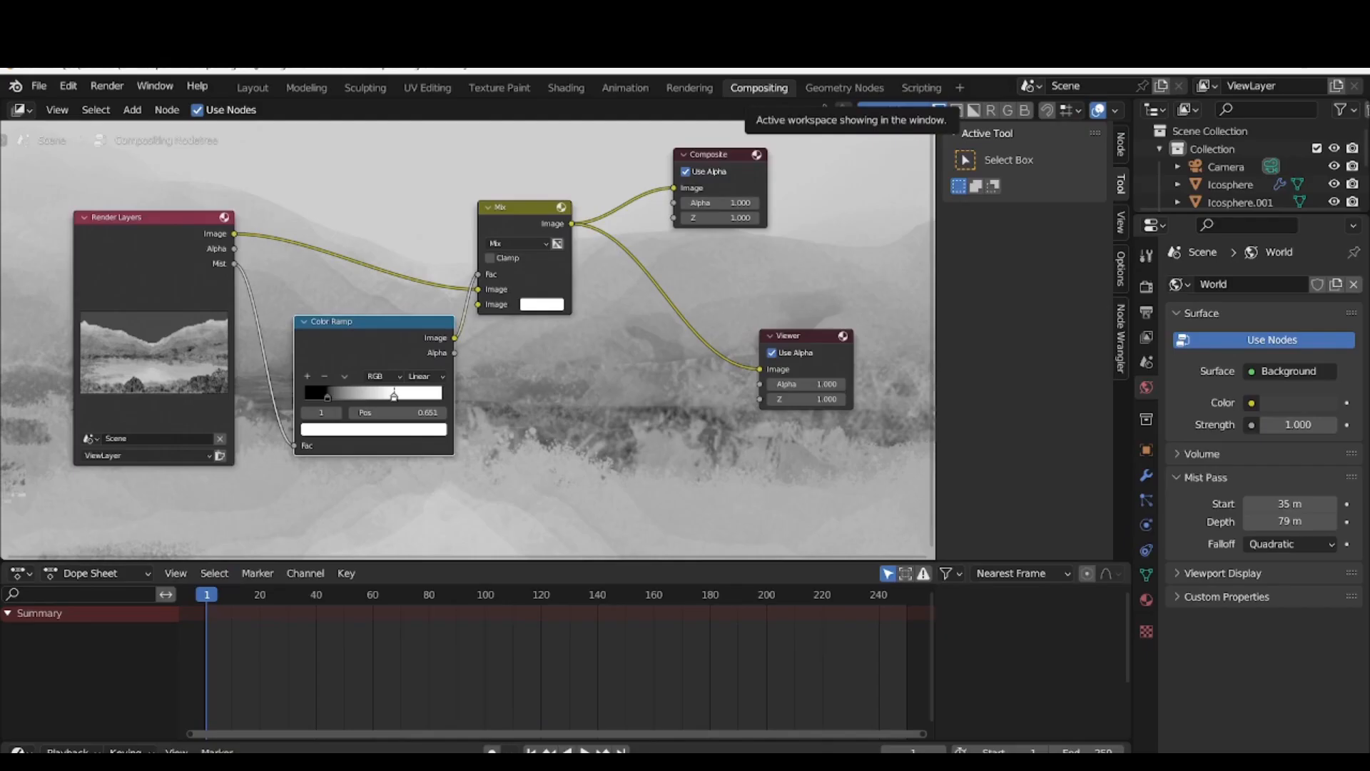
Change the Mix node's blending mode to Add and render the image
{"action": "left_click", "coordinate": [501, 245]}
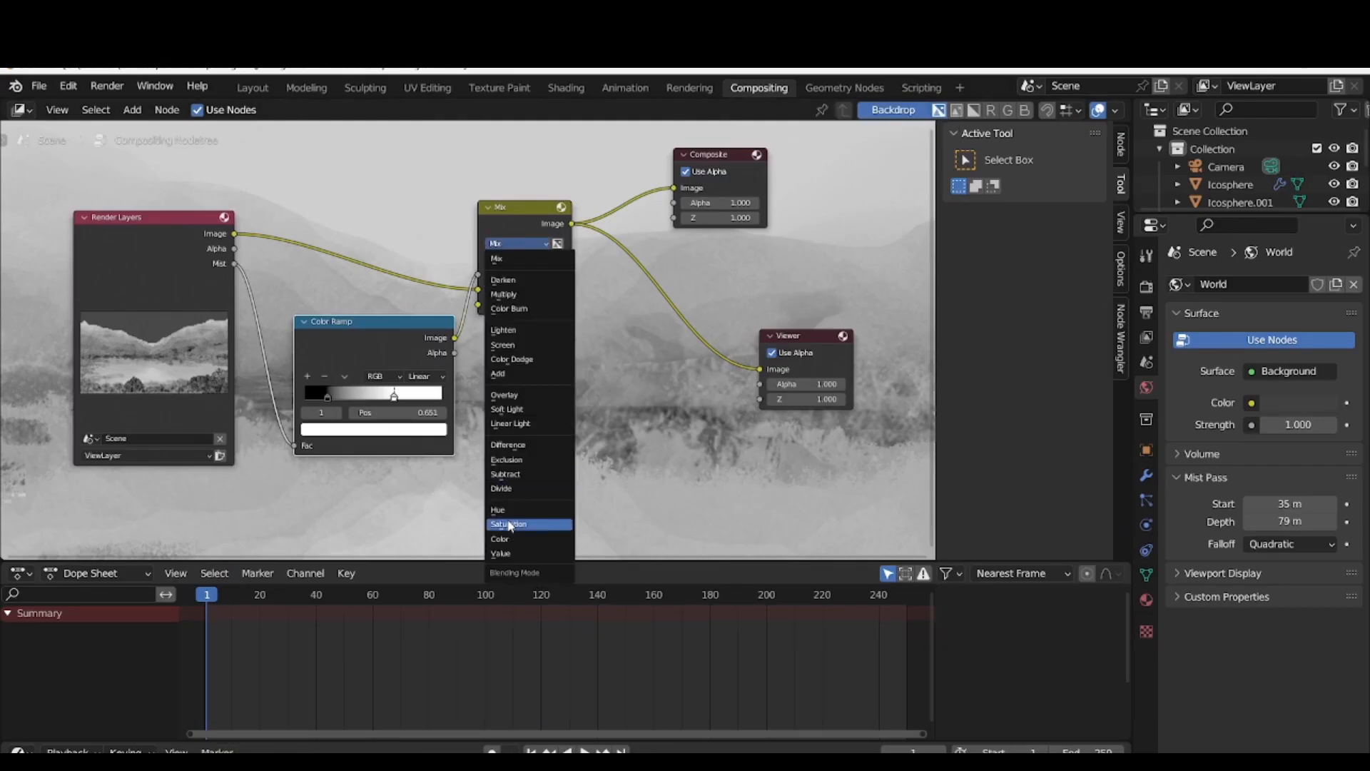
{"action": "left_click", "coordinate": [528, 374]}
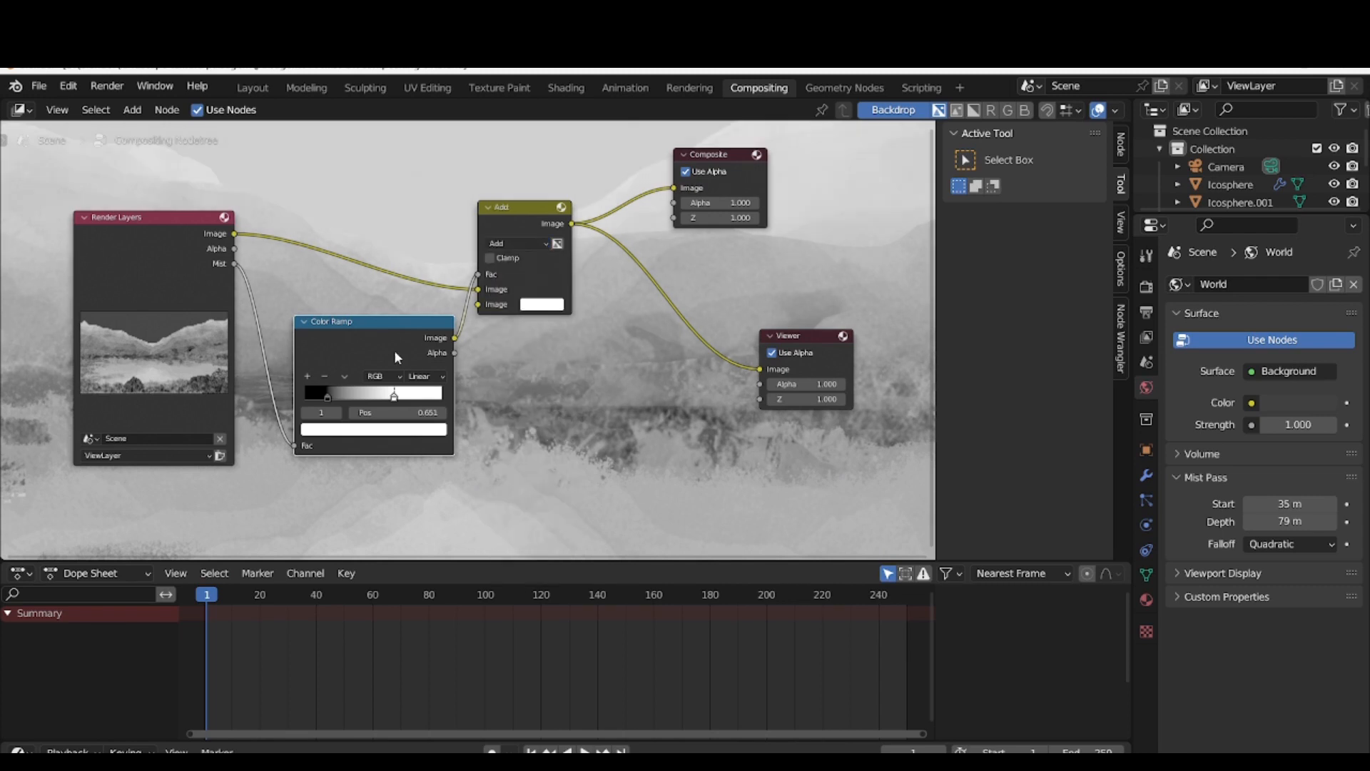
{"action": "left_click", "coordinate": [108, 85]}
{"action": "left_click", "coordinate": [123, 105]}
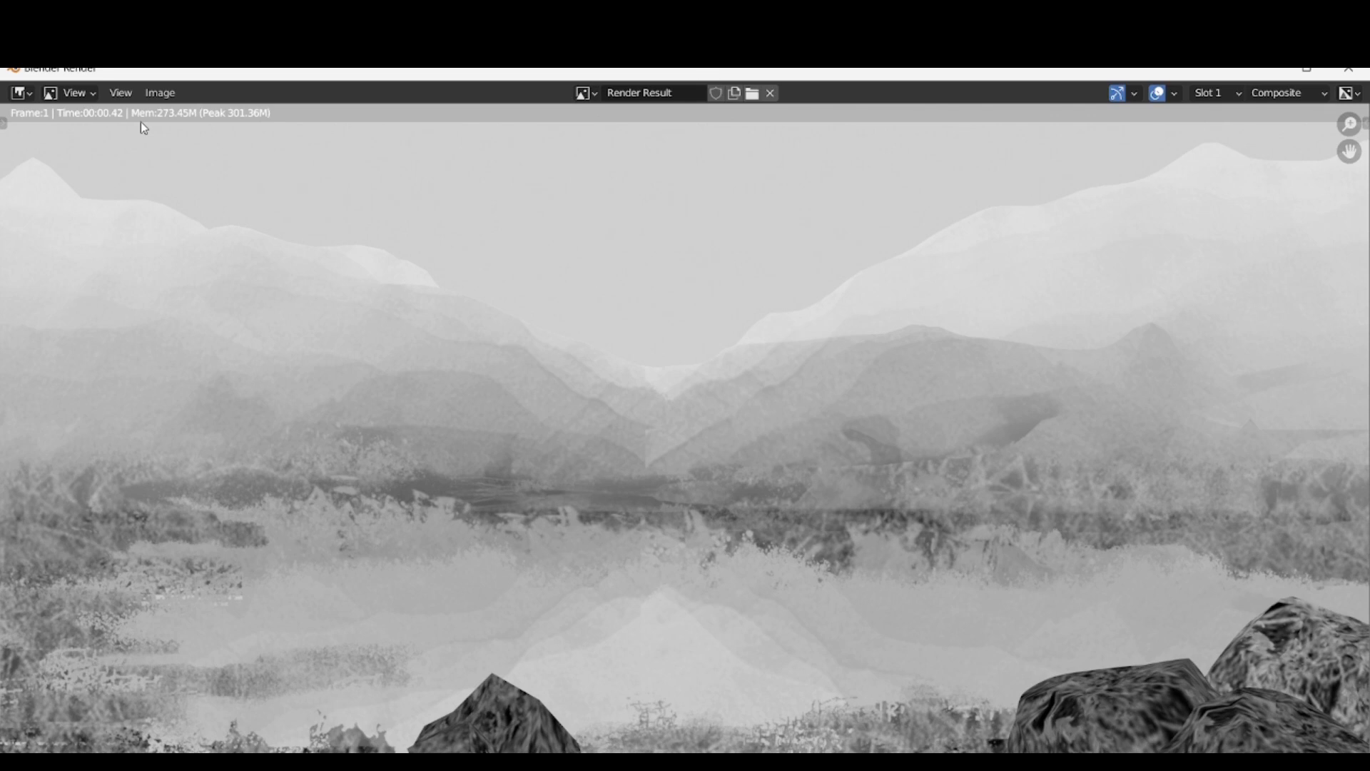
Set the Mist Pass start to 50 m and its depth to 100 m, and render the image
{"action": "left_click", "coordinate": [166, 94]}
{"action": "left_click", "coordinate": [1347, 70]}
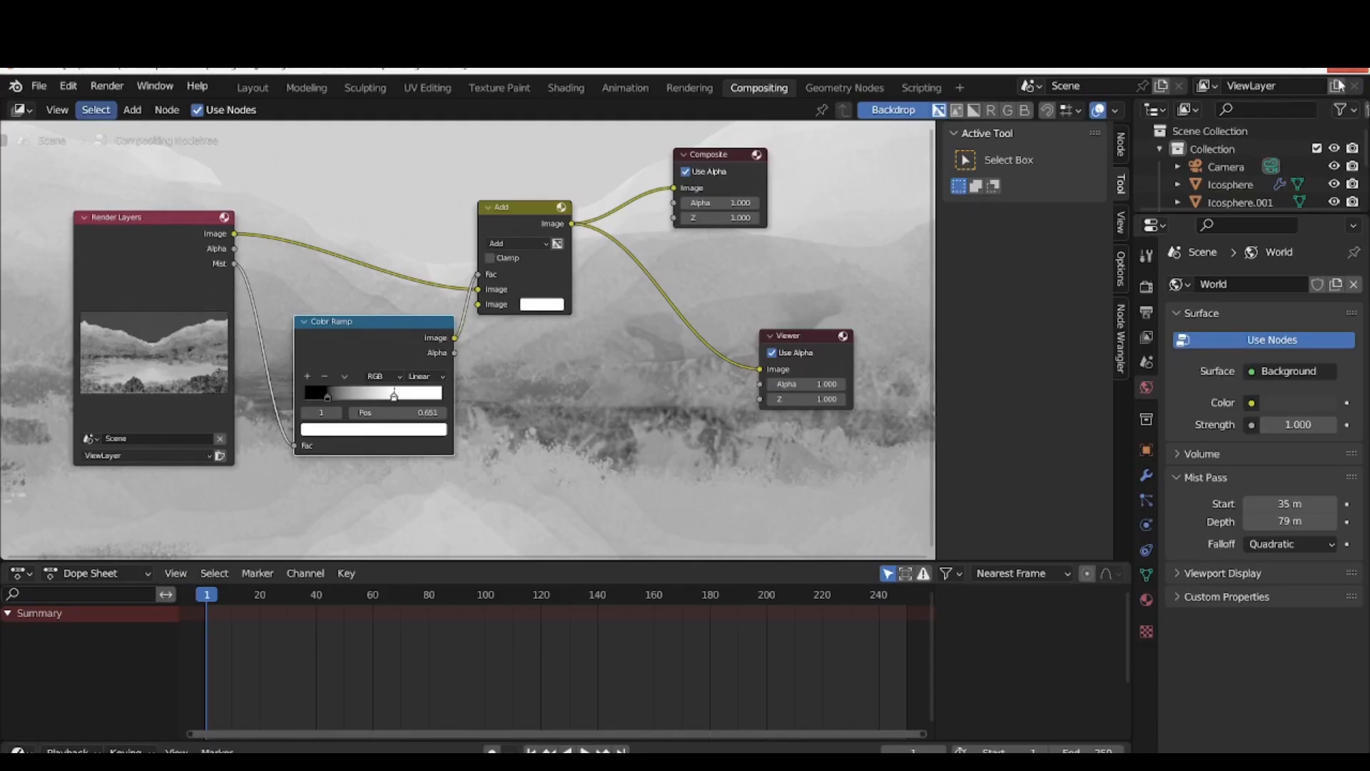
{"action": "double_click", "coordinate": [1284, 504]}
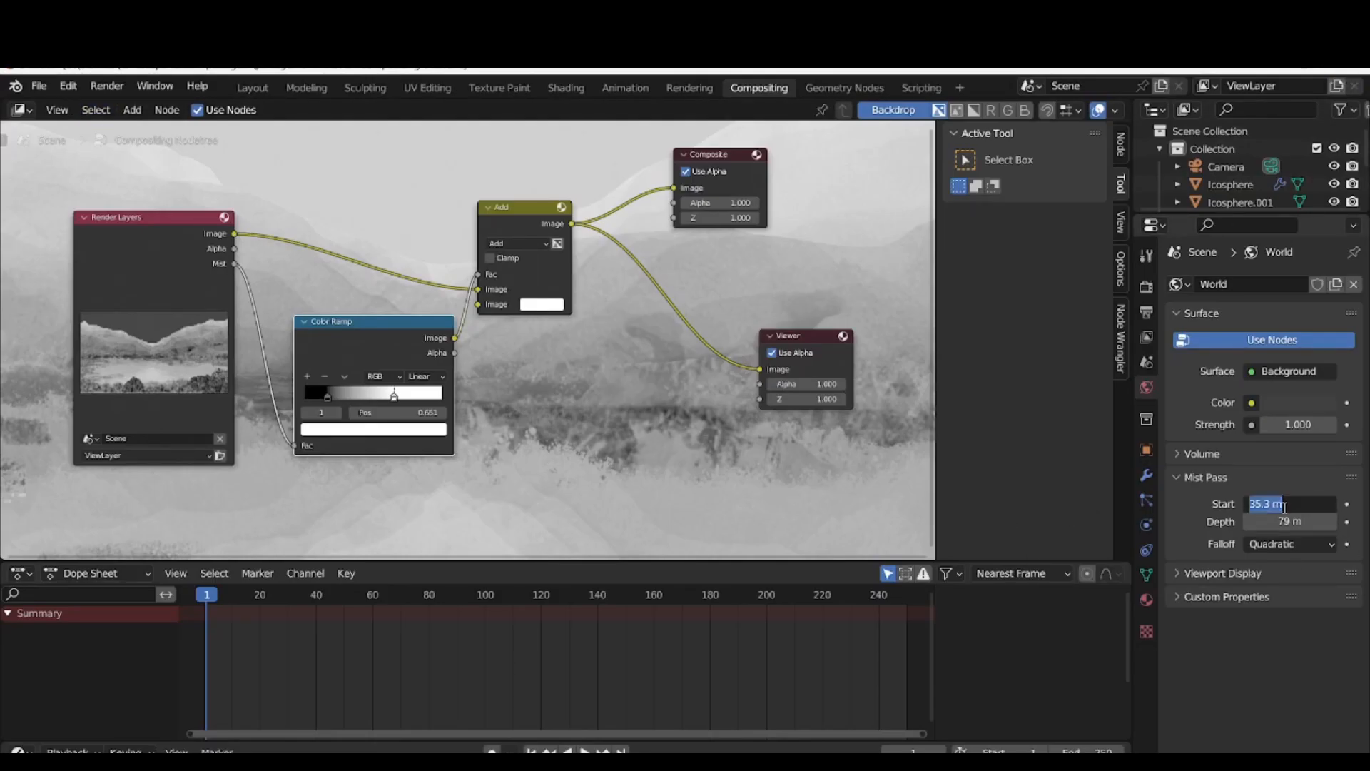
{"action": "type", "text": "50"}
{"action": "key", "text": "Return"}
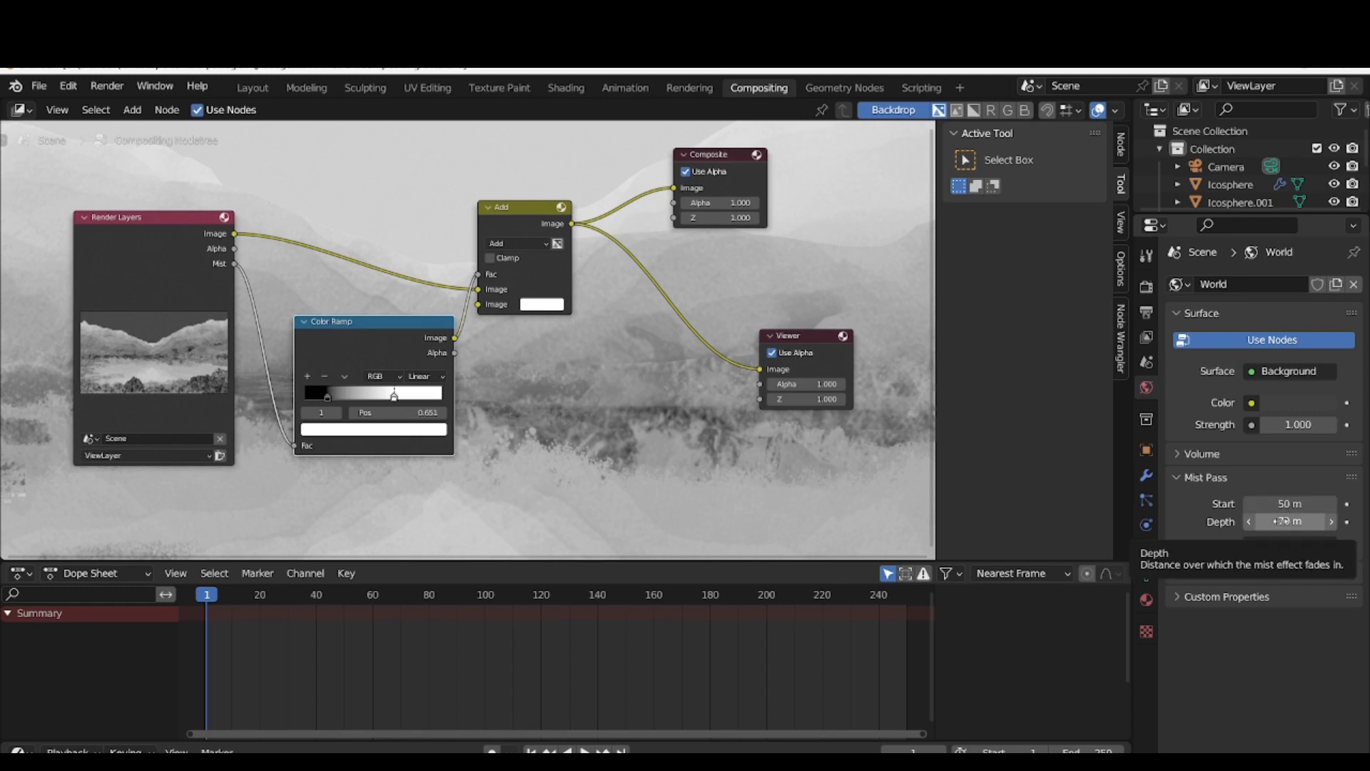
{"action": "left_click", "coordinate": [1283, 520]}
{"action": "type", "text": "100"}
{"action": "key", "text": "Return"}
{"action": "left_click", "coordinate": [107, 85]}
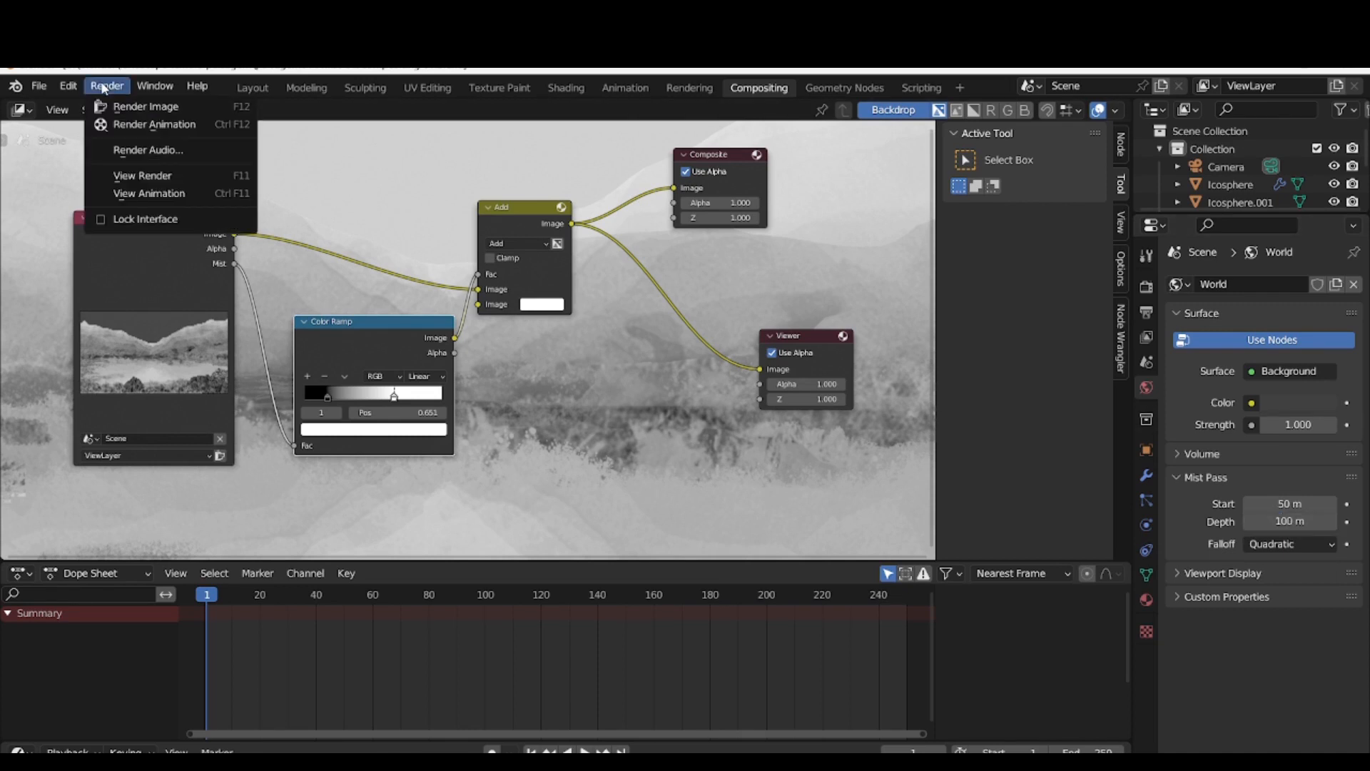
{"action": "left_click", "coordinate": [125, 104]}
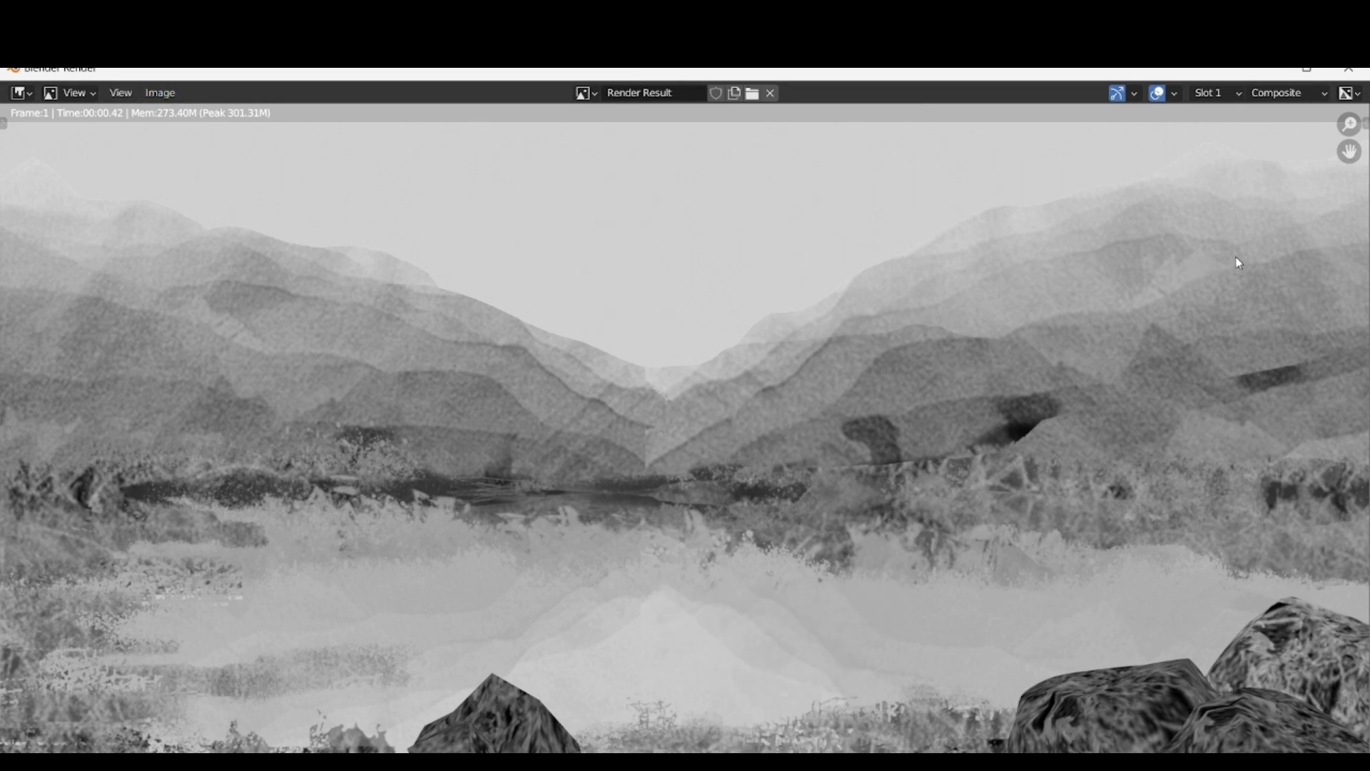
Set the Mist Pass start to 30 m and its depth to 80 m, and render the image to check the mist
{"action": "left_click", "coordinate": [1348, 69]}
{"action": "left_click", "coordinate": [1288, 505]}
{"action": "type", "text": "30"}
{"action": "key", "text": "Tab"}
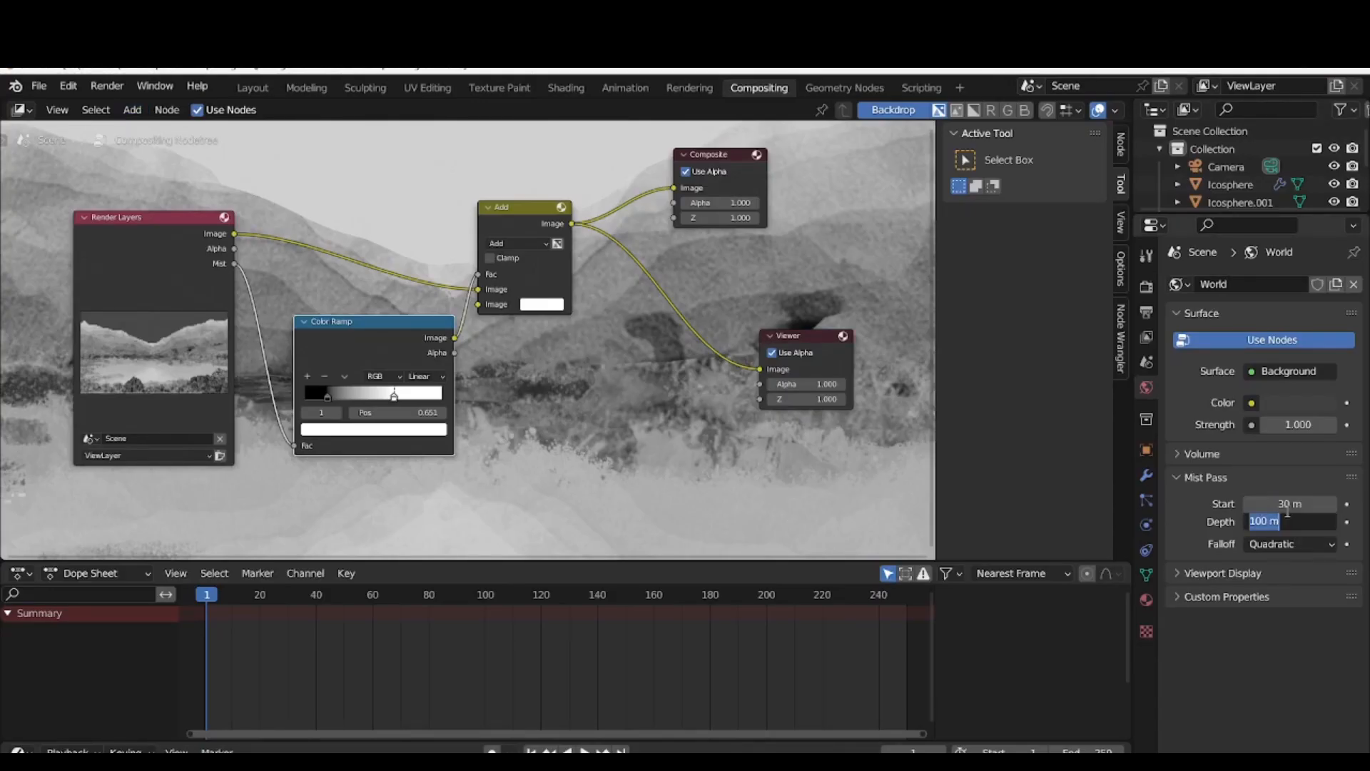
{"action": "type", "text": "80"}
{"action": "key", "text": "Return"}
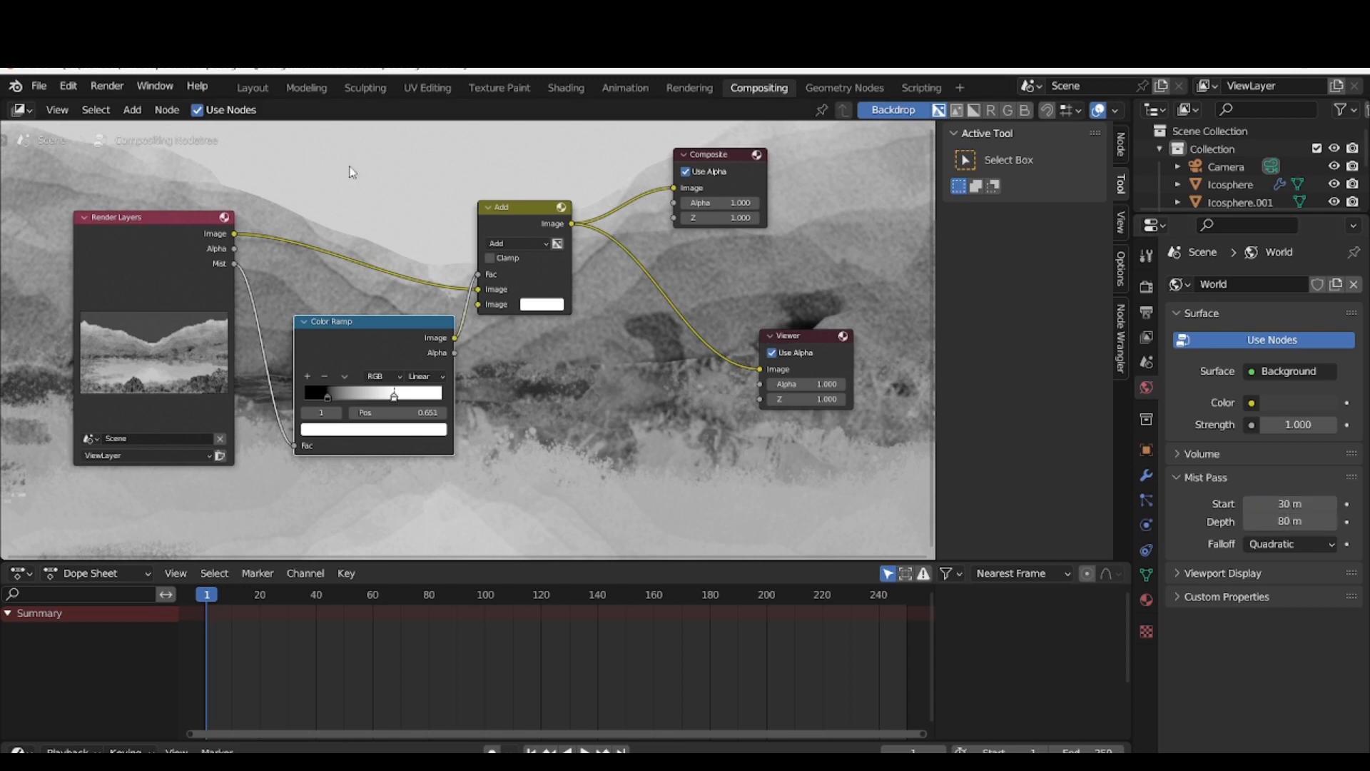
{"action": "left_click", "coordinate": [107, 86]}
{"action": "left_click", "coordinate": [119, 109]}
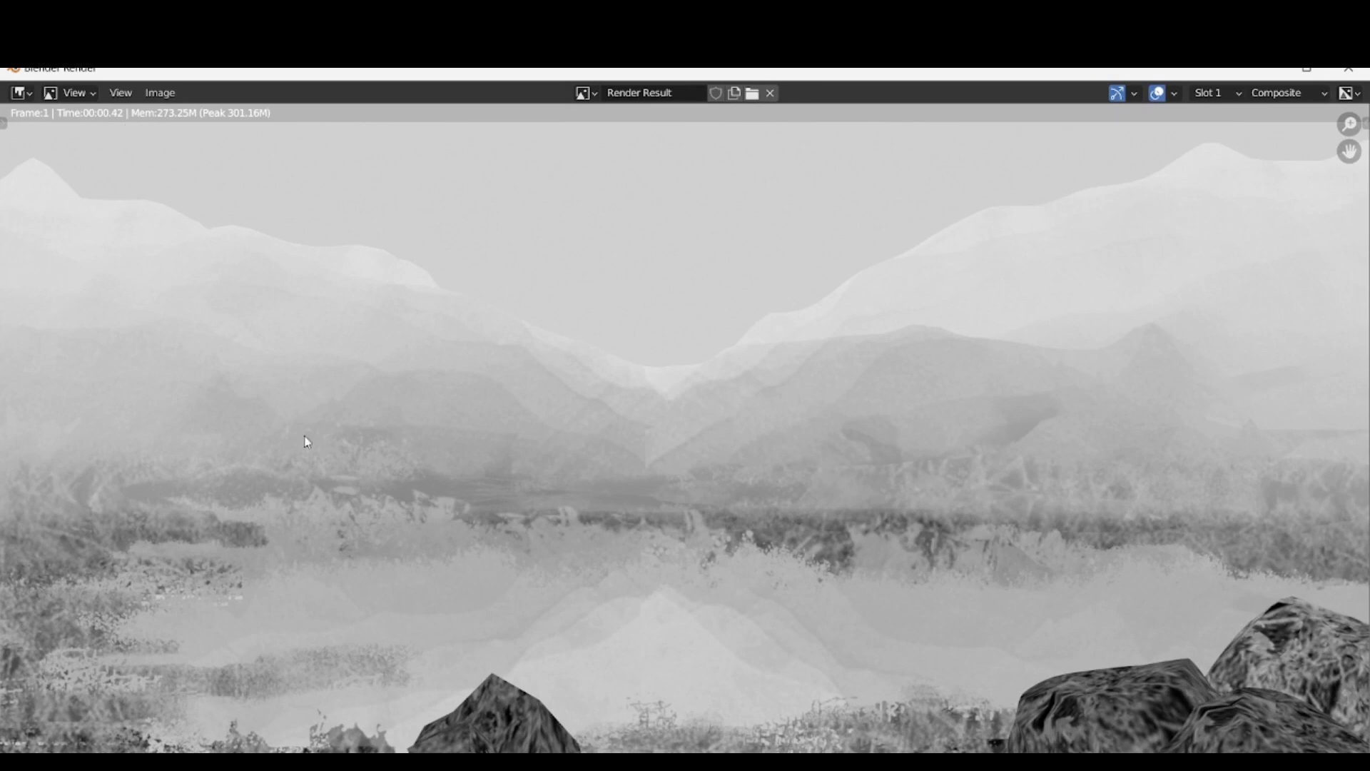
{"action": "key", "text": "Escape"}
In the Layout workspace with solid shading, duplicate the rock outside the camera frame into the frame and push the copy about 18.6 m along Y
{"action": "left_click", "coordinate": [243, 87]}
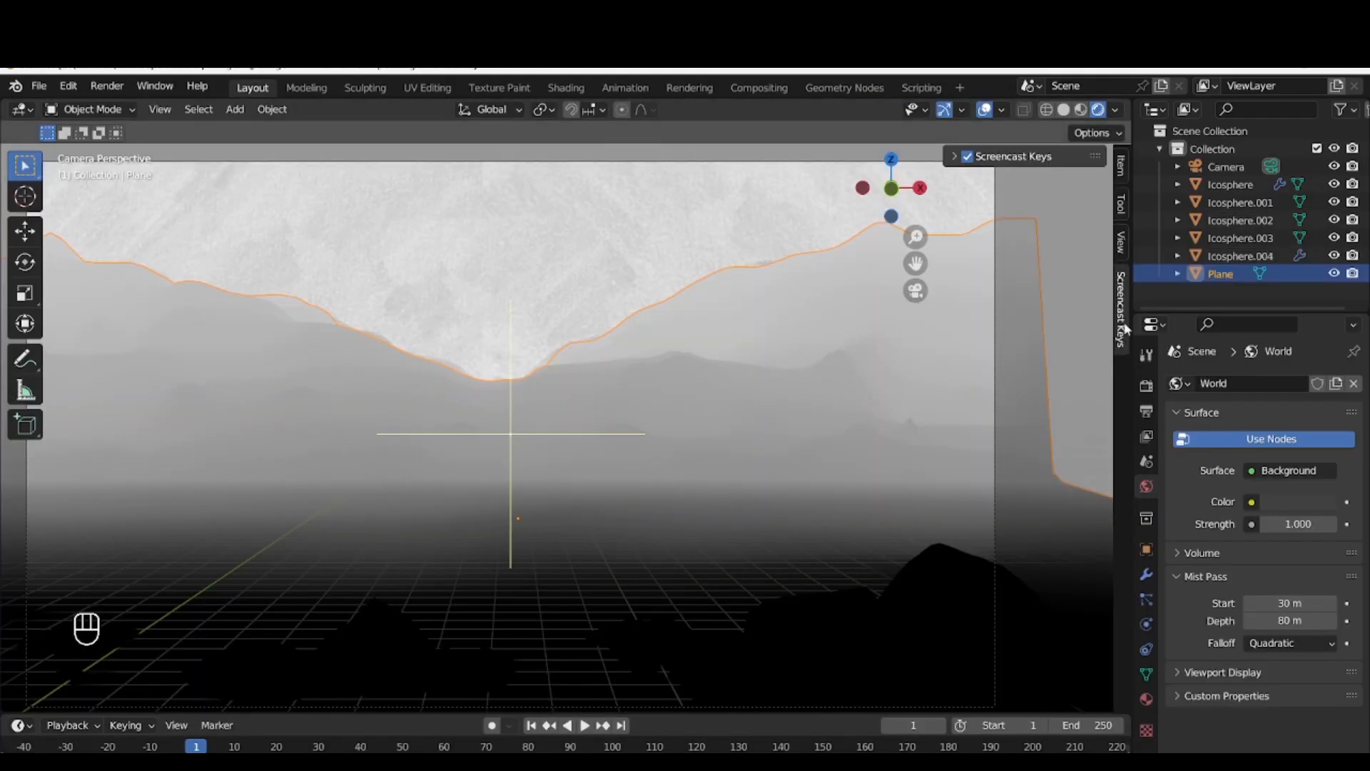
{"action": "left_click", "coordinate": [1063, 109]}
{"action": "scroll", "coordinate": [688, 492], "scroll_direction": "down", "scroll_amount": 3}
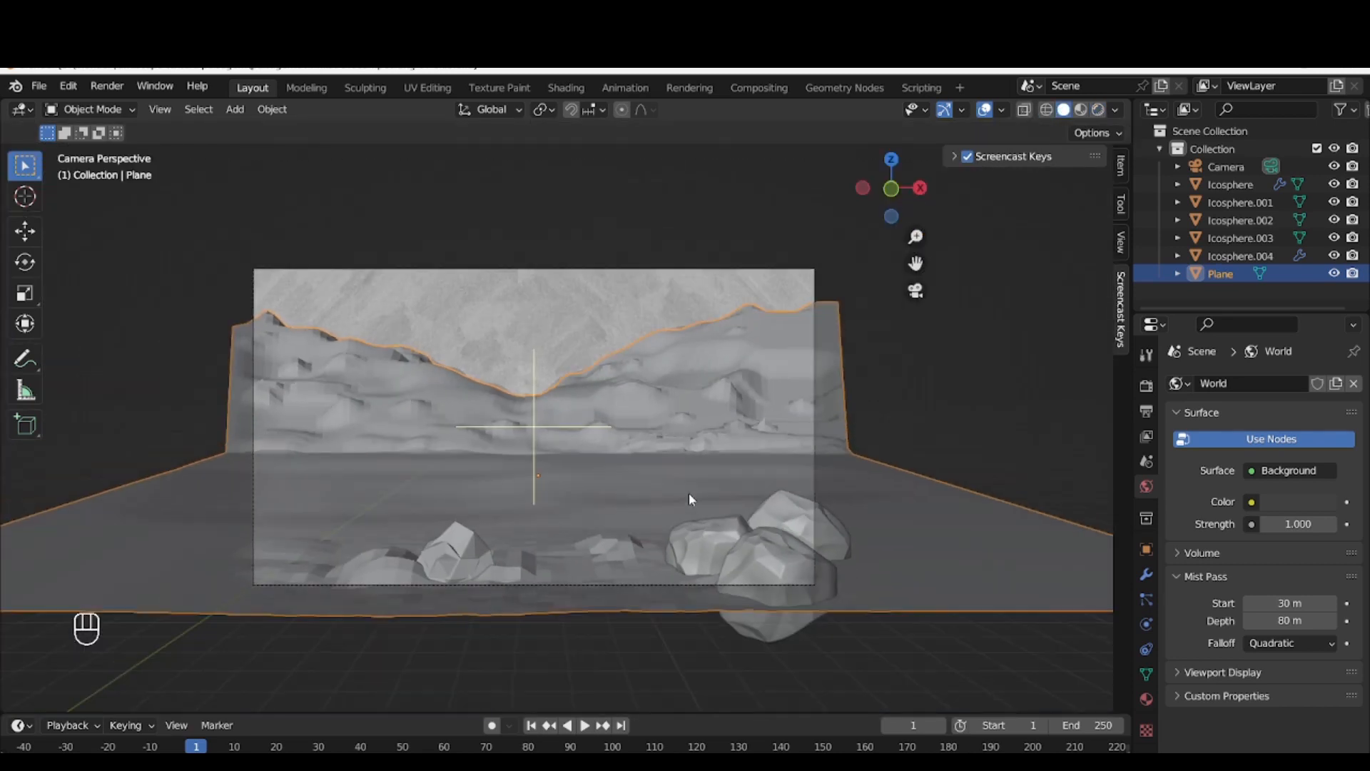
{"action": "scroll", "coordinate": [688, 492], "scroll_direction": "down", "scroll_amount": 2}
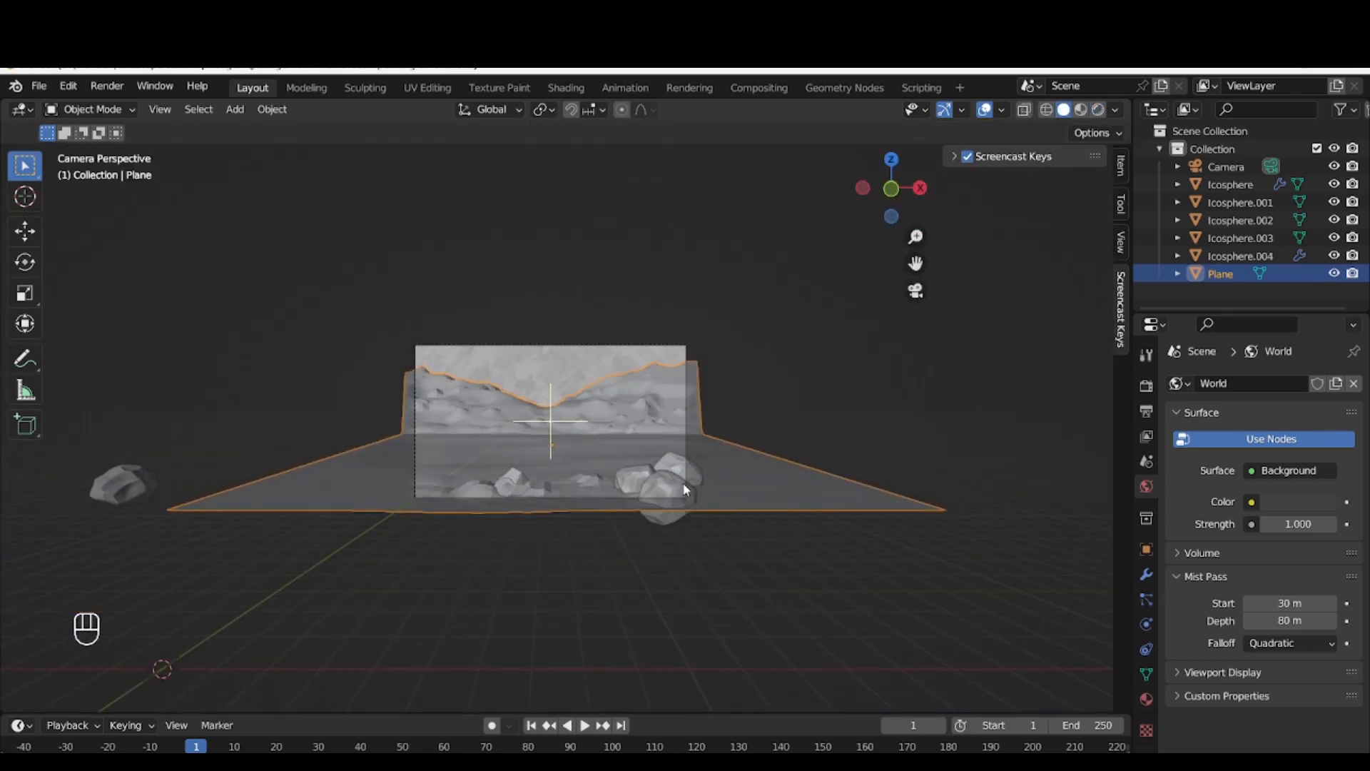
{"action": "left_click", "coordinate": [137, 490]}
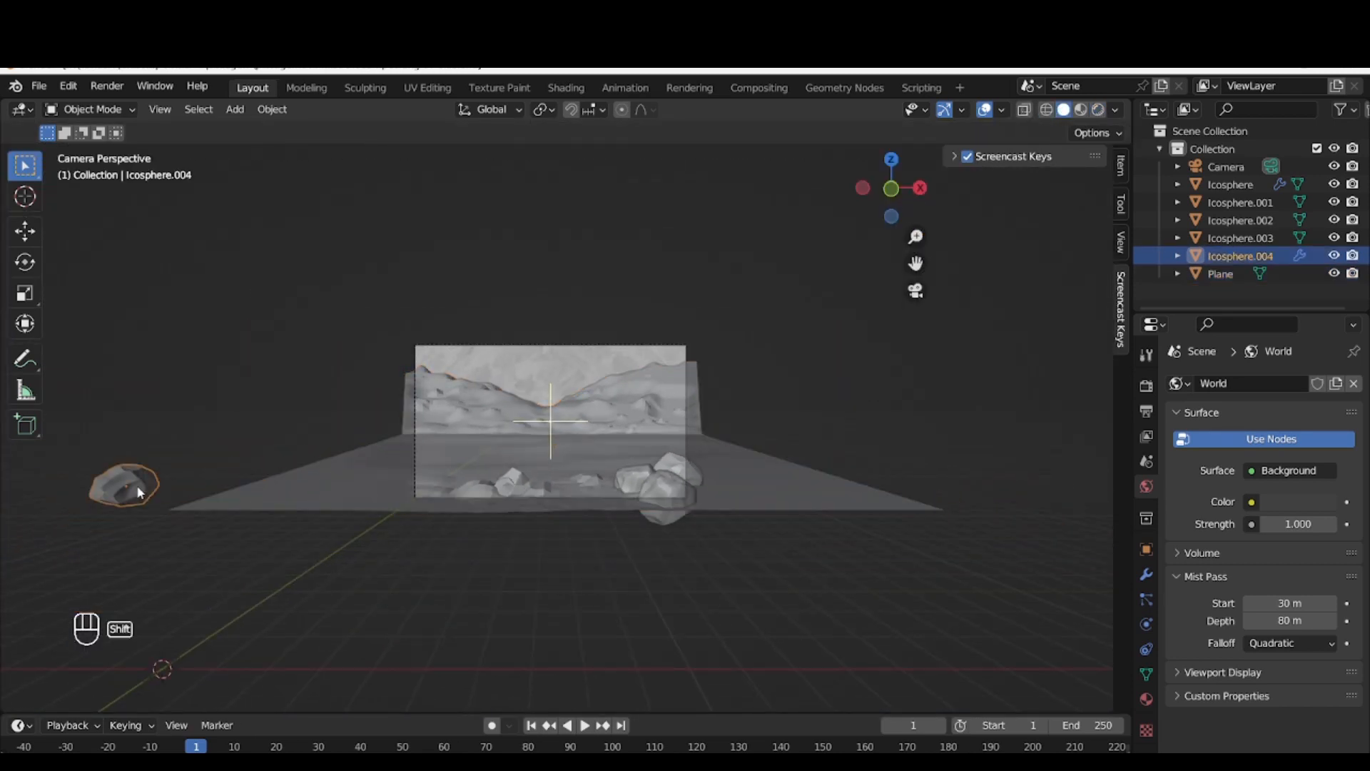
{"action": "key", "text": "shift+d"}
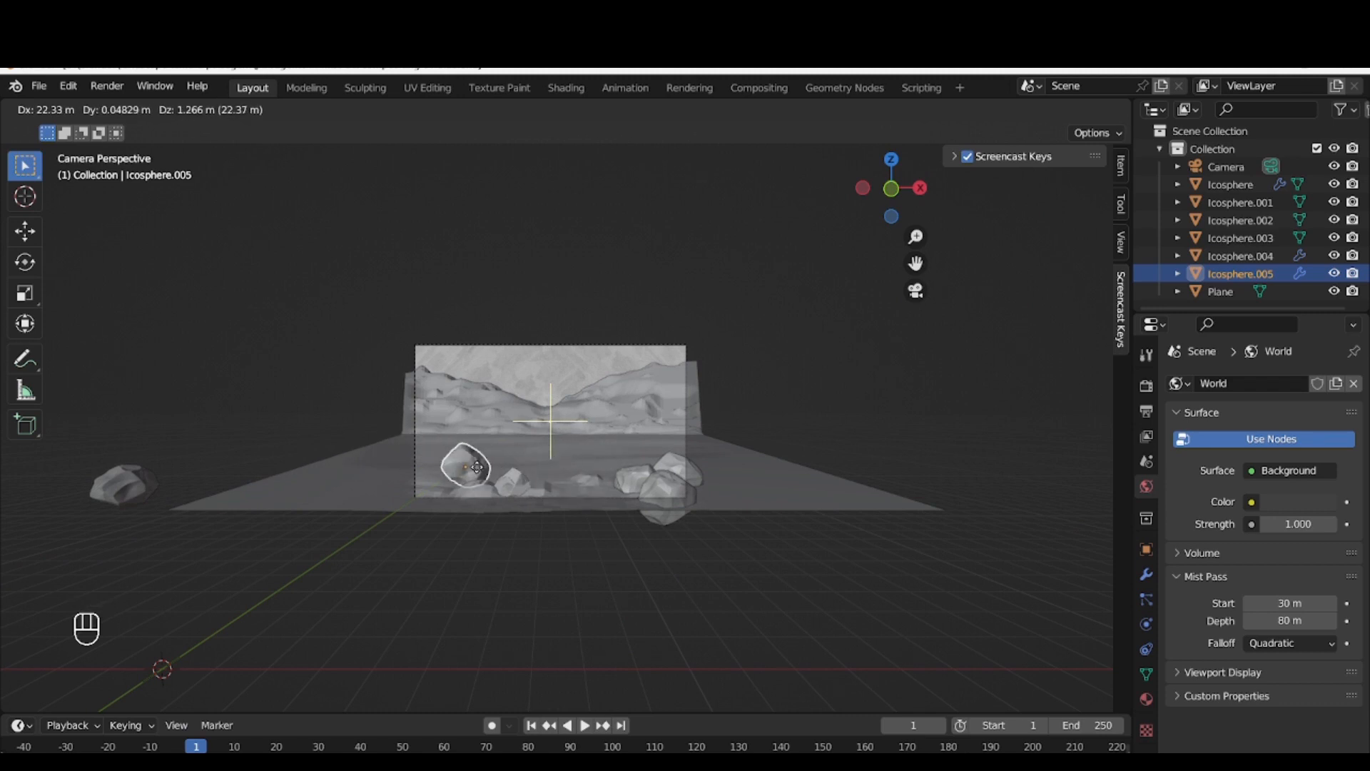
{"action": "left_click", "coordinate": [477, 467]}
{"action": "key", "text": "y"}
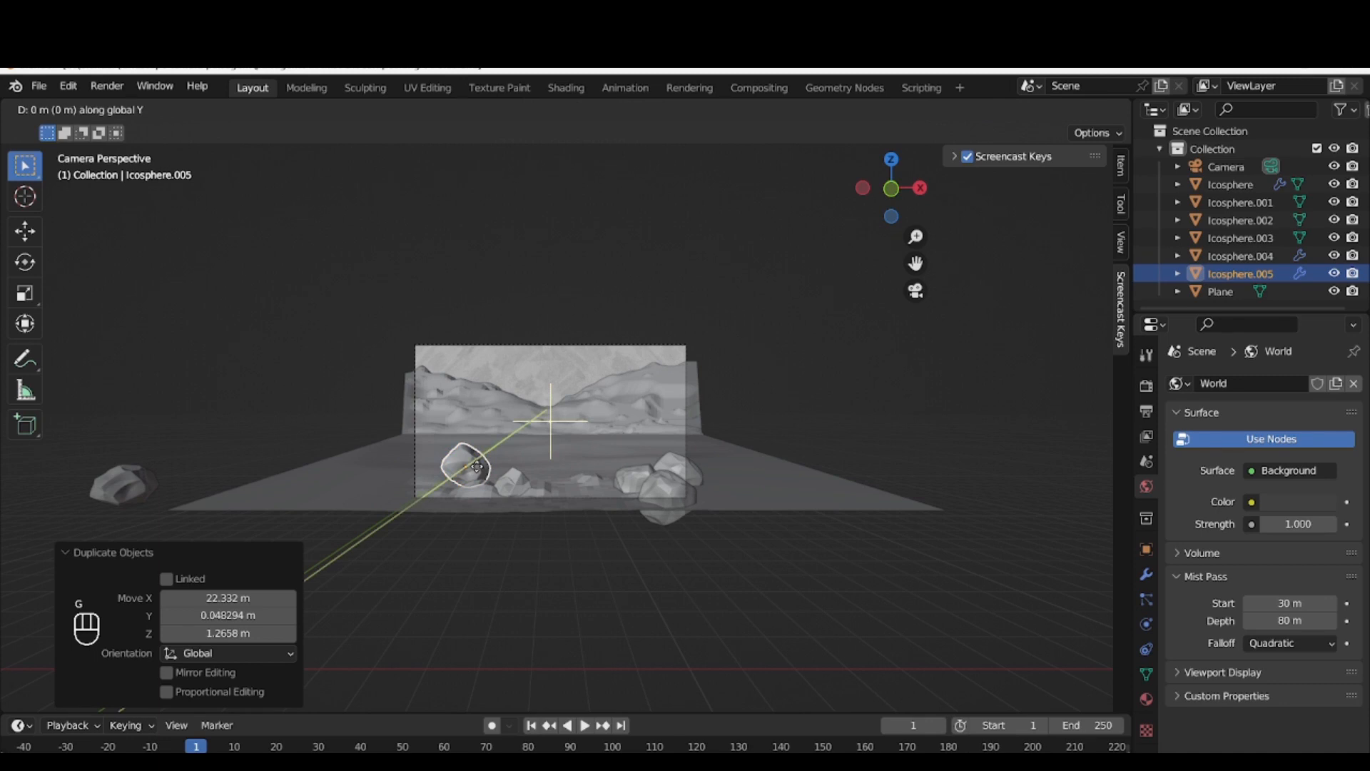
{"action": "left_click", "coordinate": [358, 499]}
Scale the new rock up about 1.81 times and move it about -7.48 m along X to the frame's left edge
{"action": "key", "text": "s"}
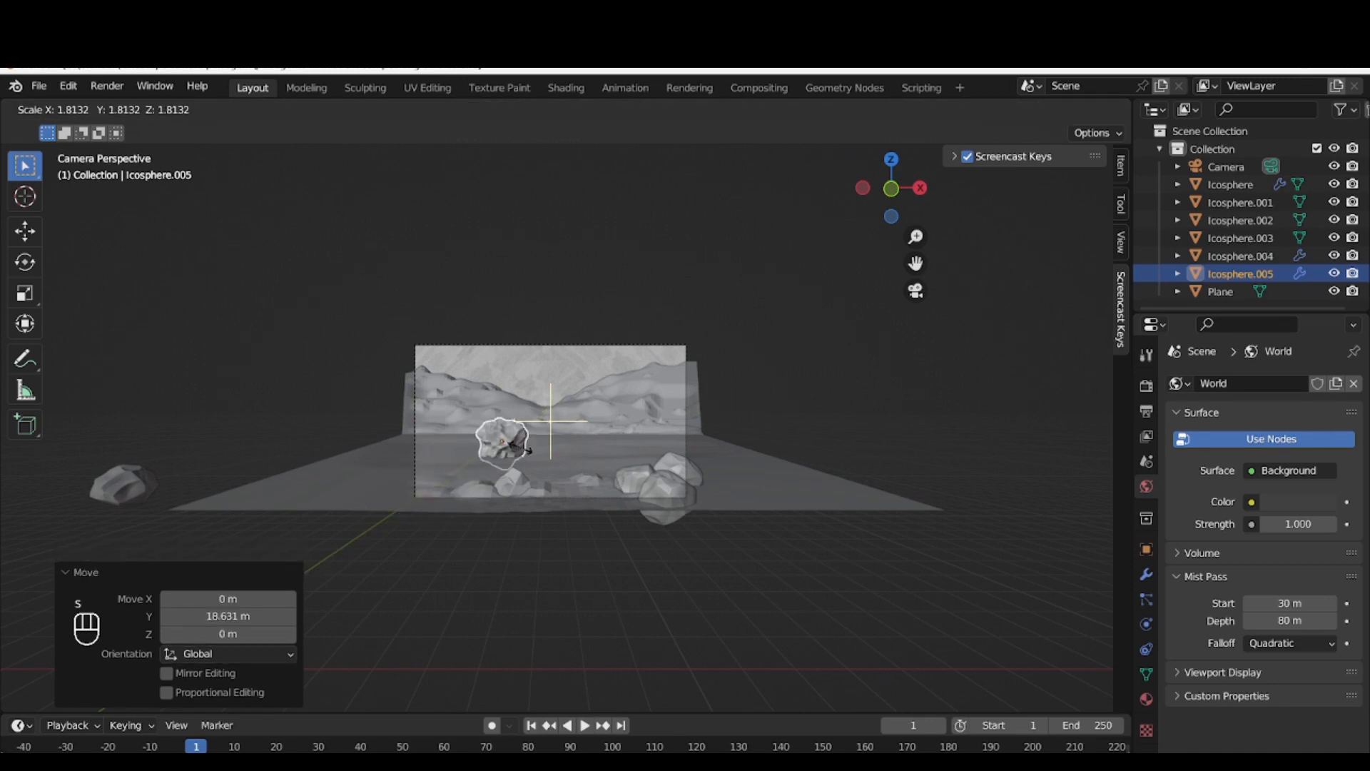
{"action": "left_click", "coordinate": [515, 457]}
{"action": "key", "text": "g"}
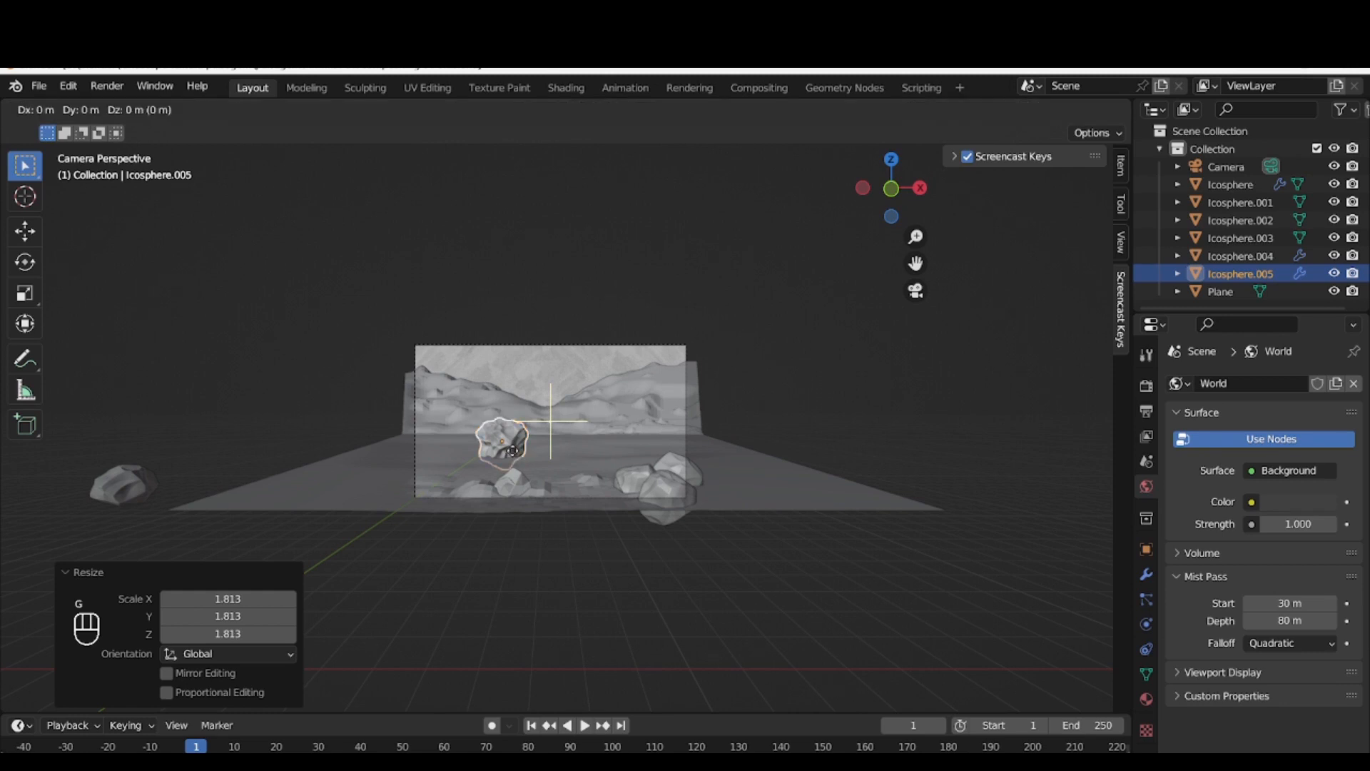
{"action": "key", "text": "x"}
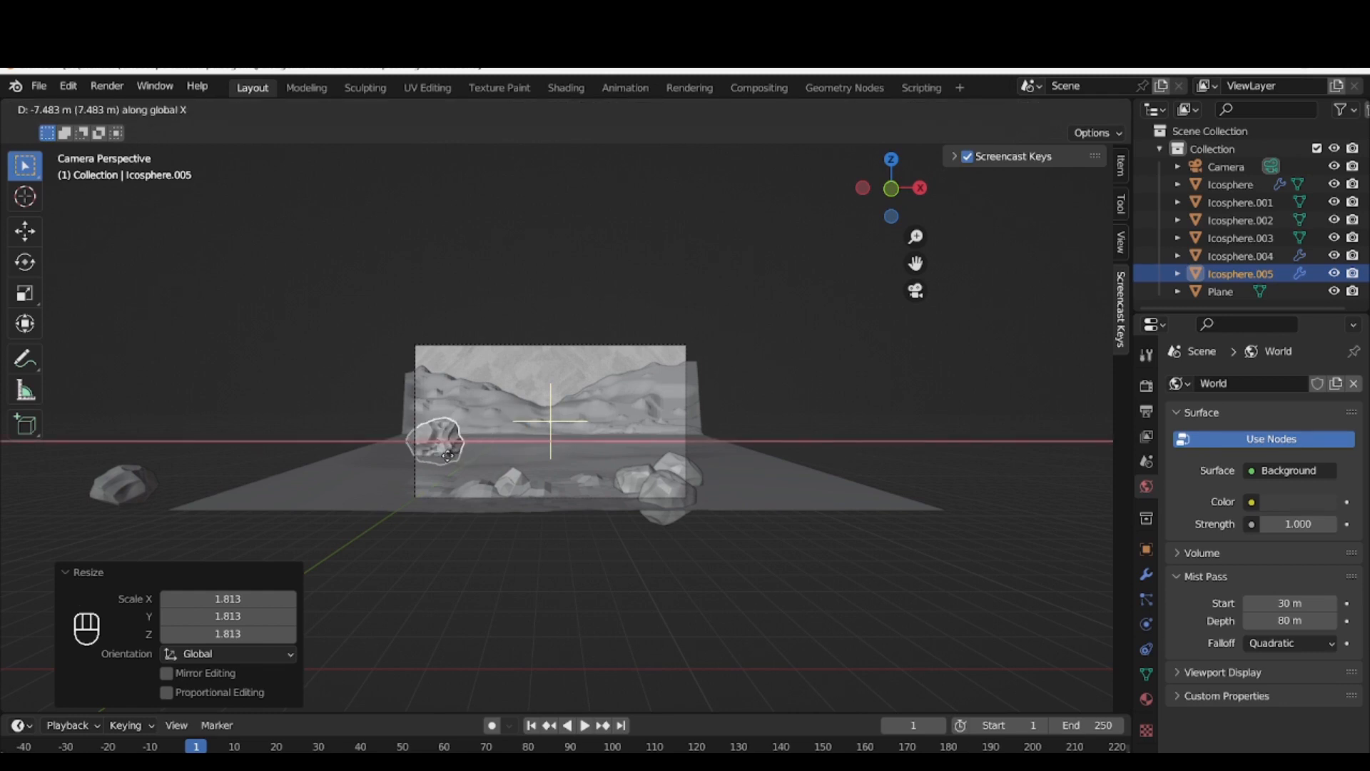
{"action": "left_click", "coordinate": [449, 461]}
{"action": "key", "text": "KP_0"}
{"action": "key", "text": "KP_0"}
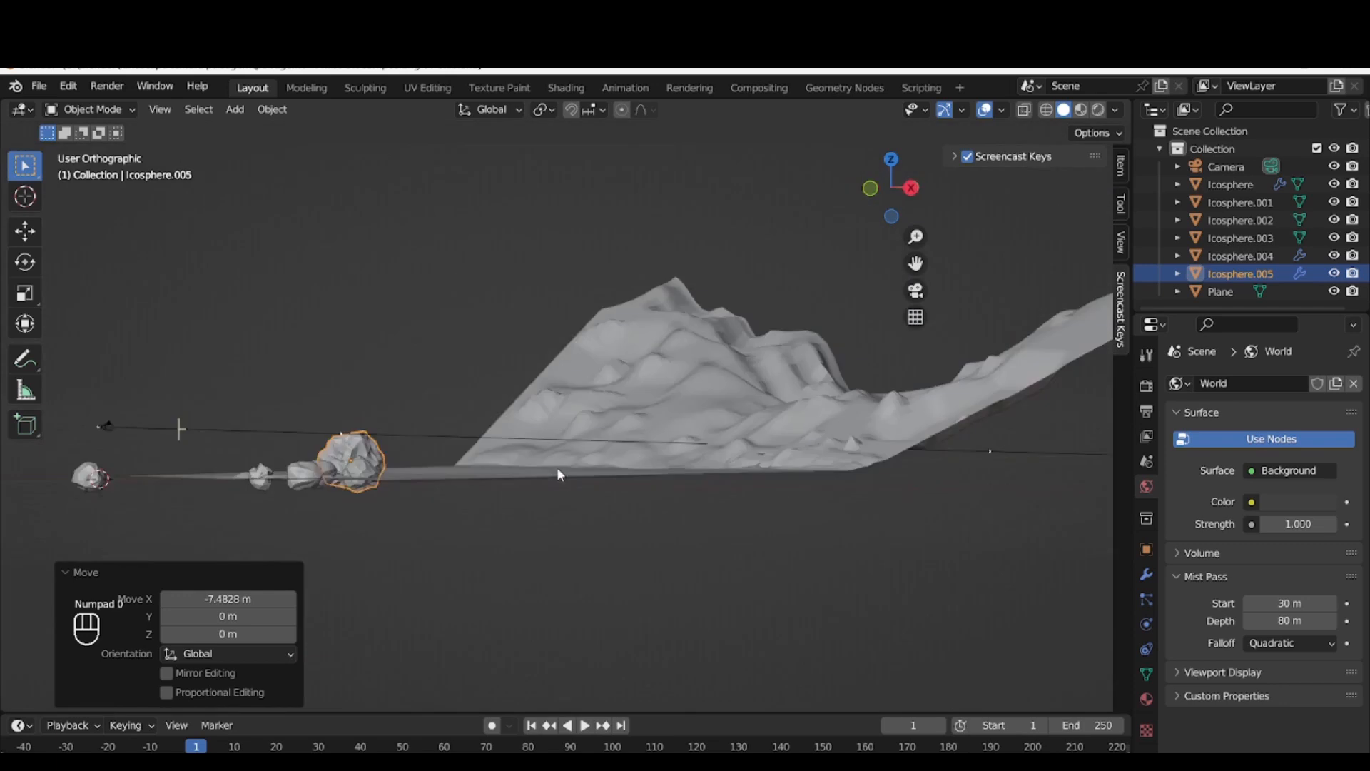
Lower the enlarged rock about 0.94 m along Z so it sinks into the ground
{"action": "scroll", "coordinate": [591, 392], "scroll_direction": "up", "scroll_amount": 6}
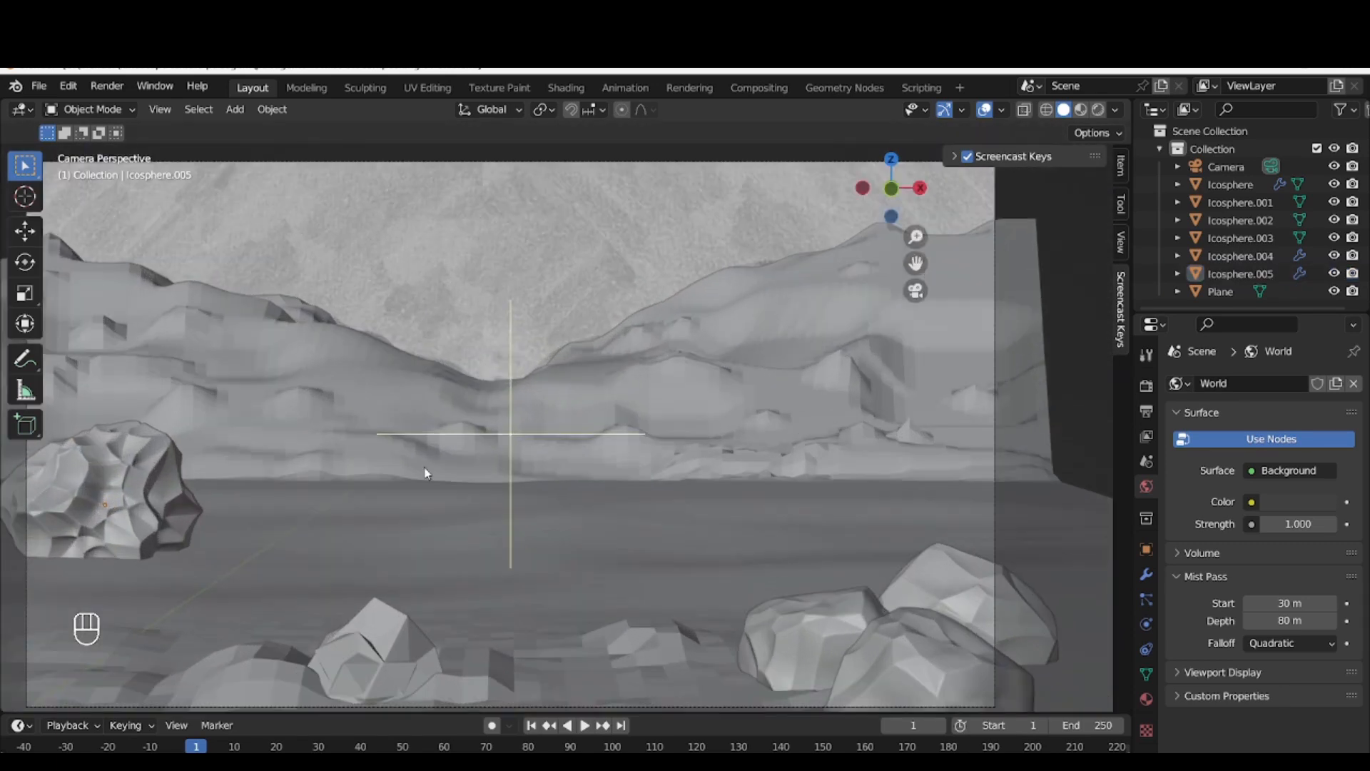
{"action": "left_click", "coordinate": [162, 487]}
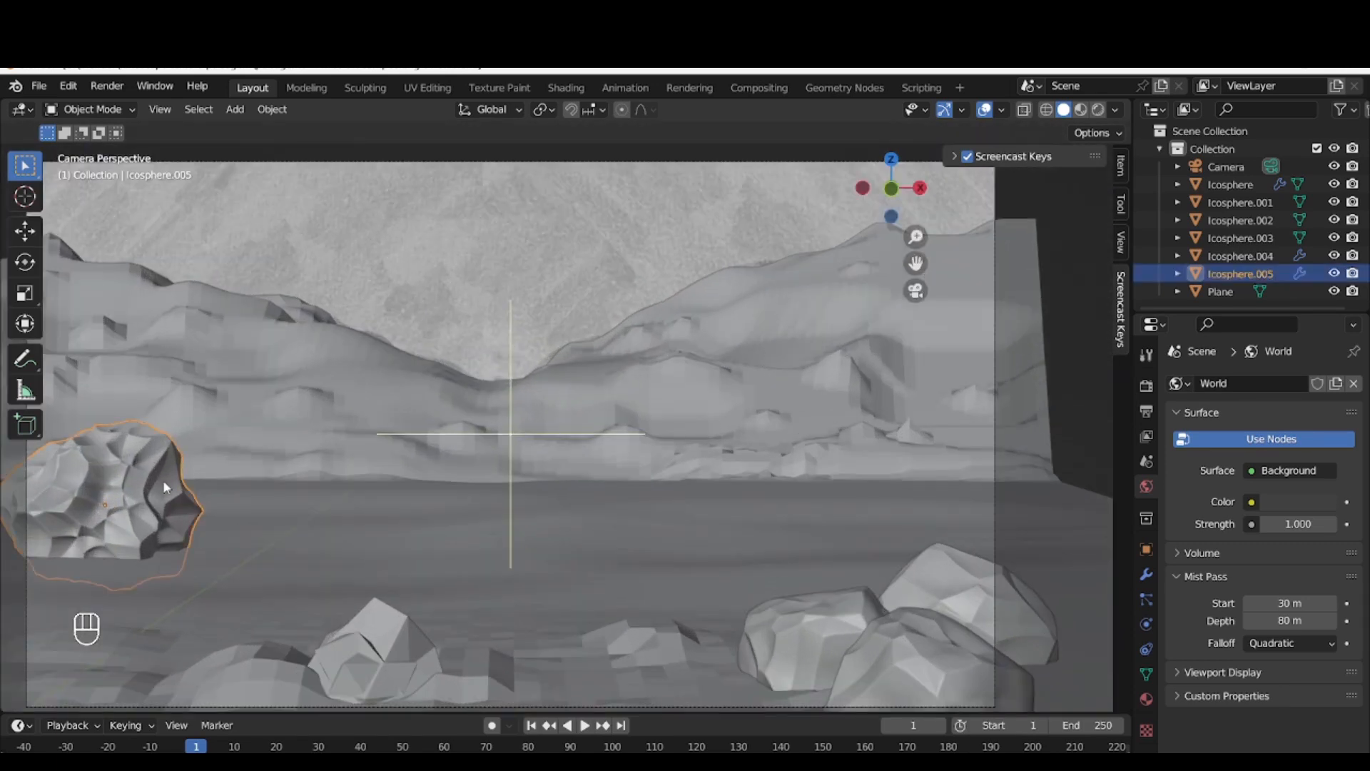
{"action": "key", "text": "g"}
{"action": "key", "text": "z"}
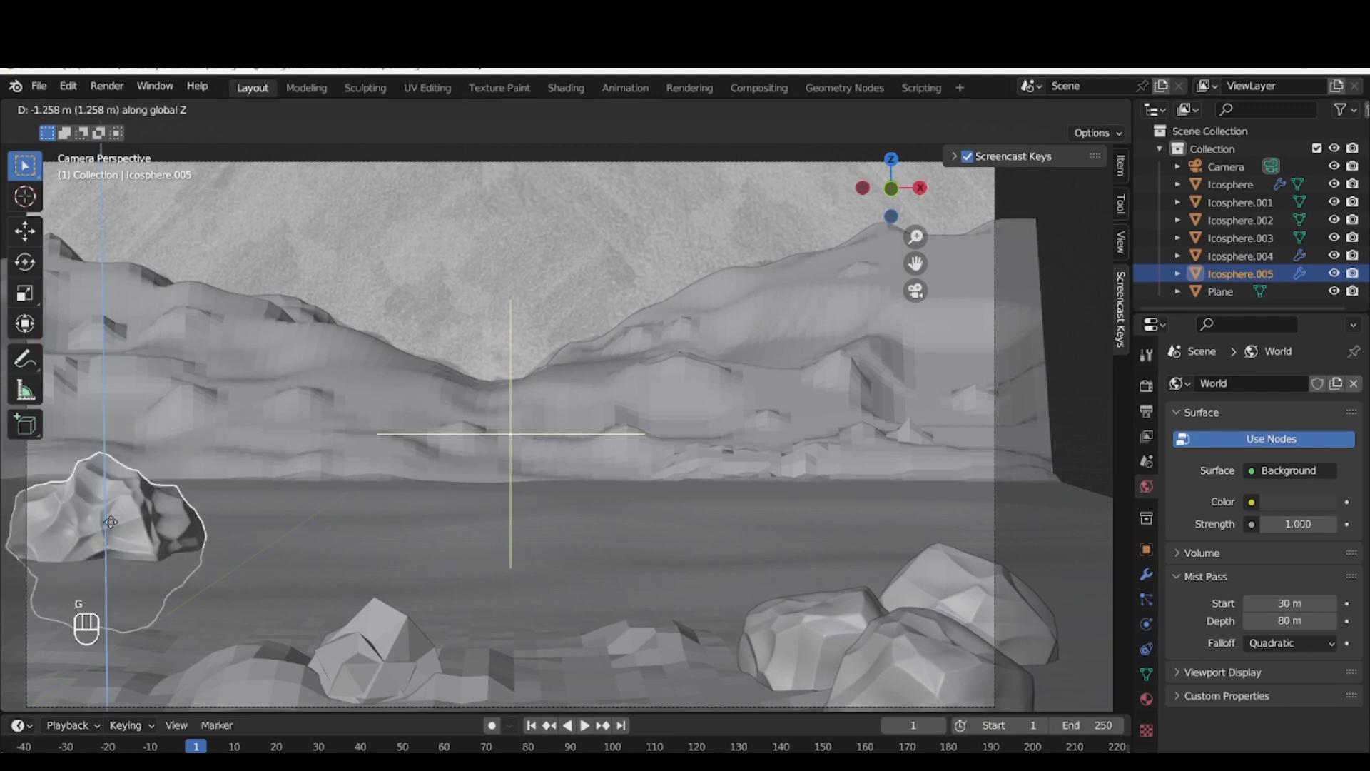
{"action": "left_click", "coordinate": [113, 511]}
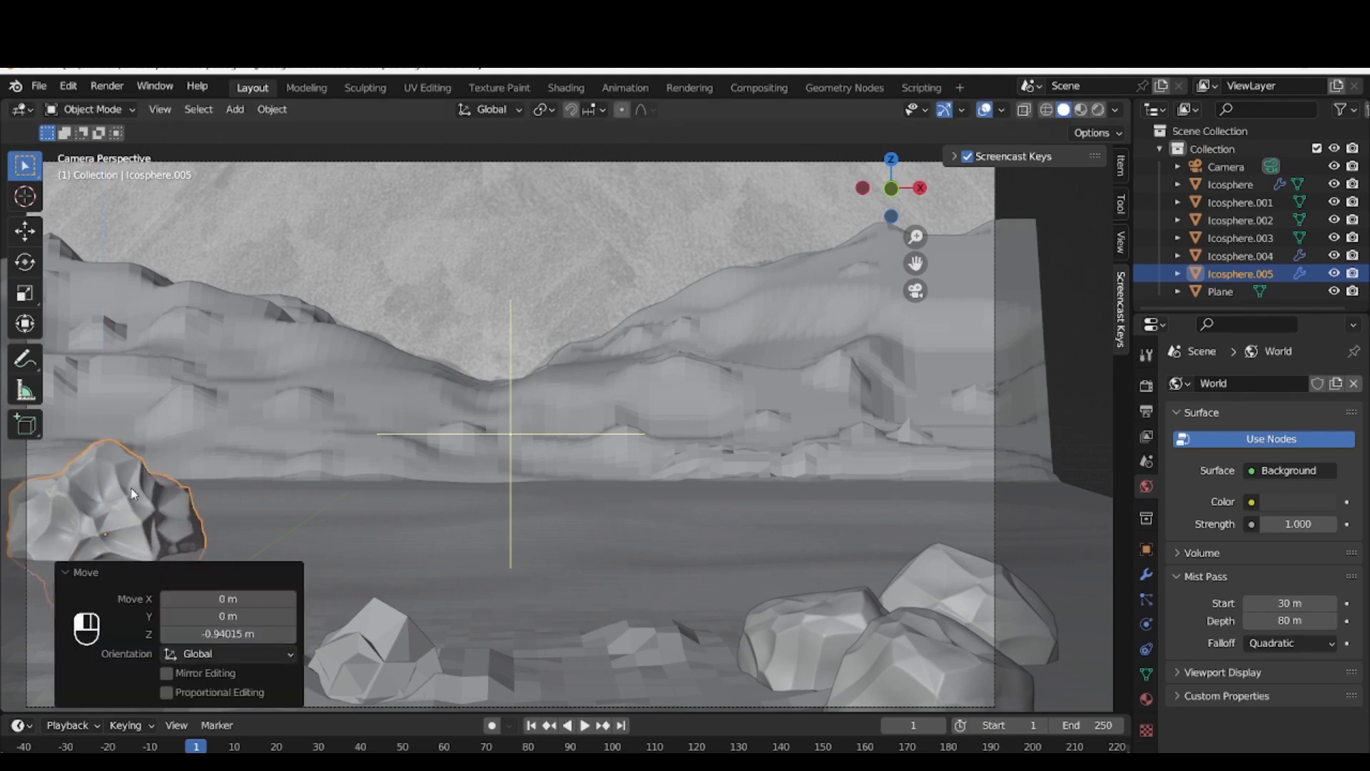
Duplicate the enlarged rock beside itself and push the copy about 5.94 m along Y
{"action": "left_click", "coordinate": [133, 492]}
{"action": "key", "text": "shift+d"}
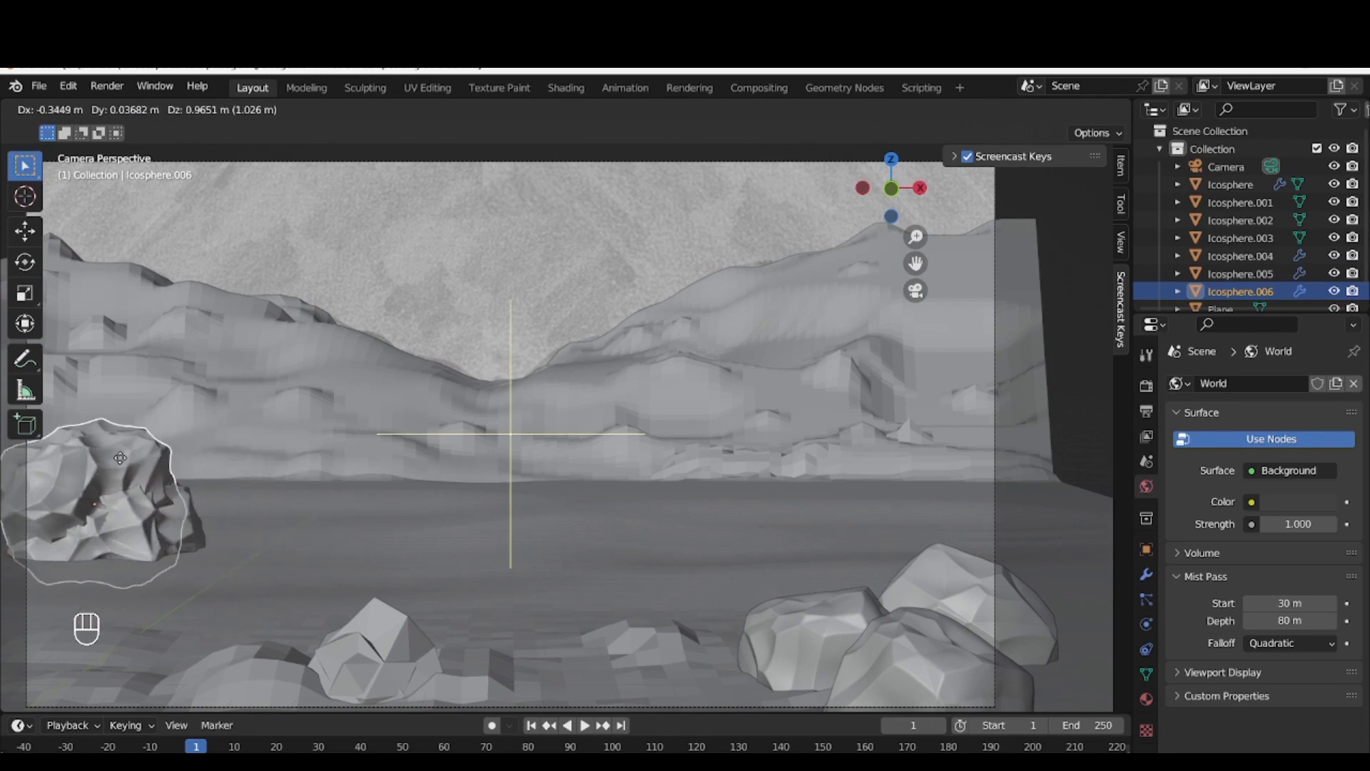
{"action": "left_click", "coordinate": [121, 457]}
{"action": "key", "text": "g"}
{"action": "key", "text": "y"}
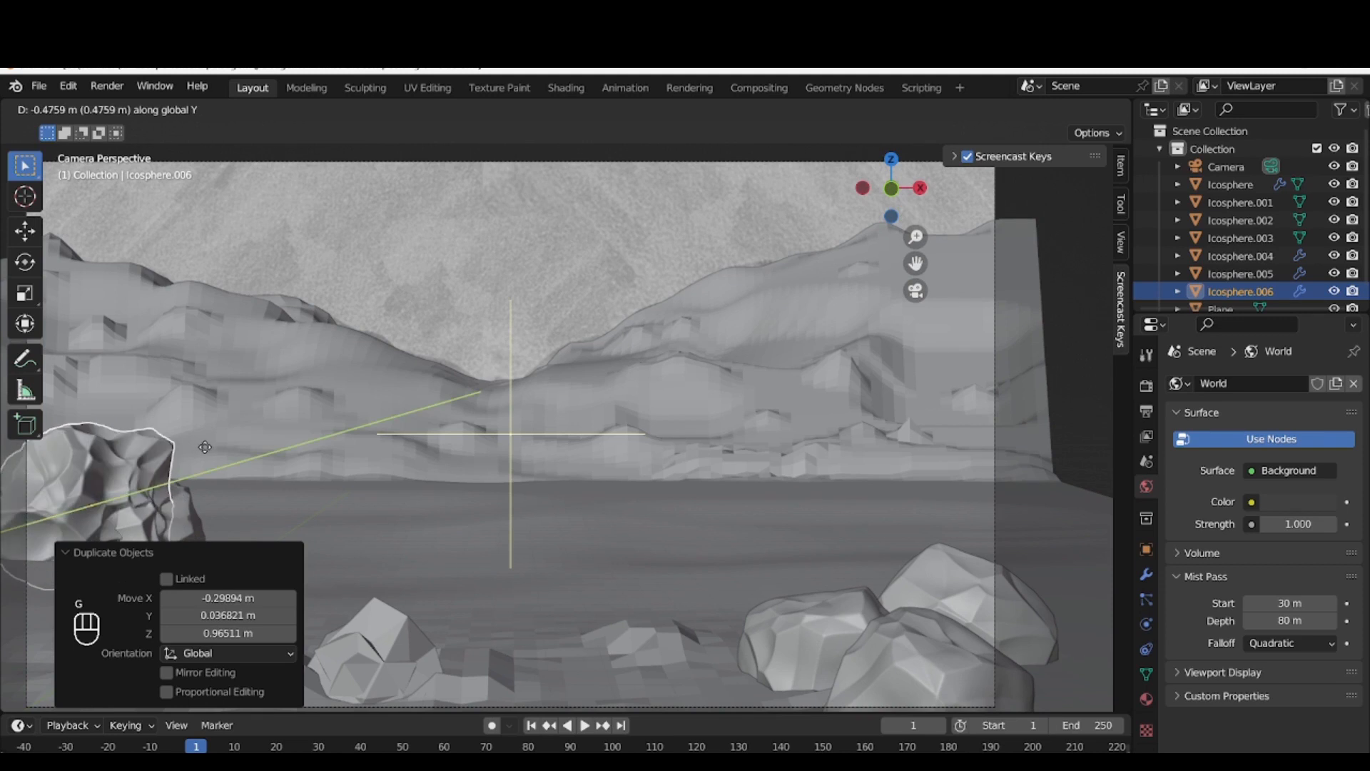
{"action": "left_click", "coordinate": [4, 500]}
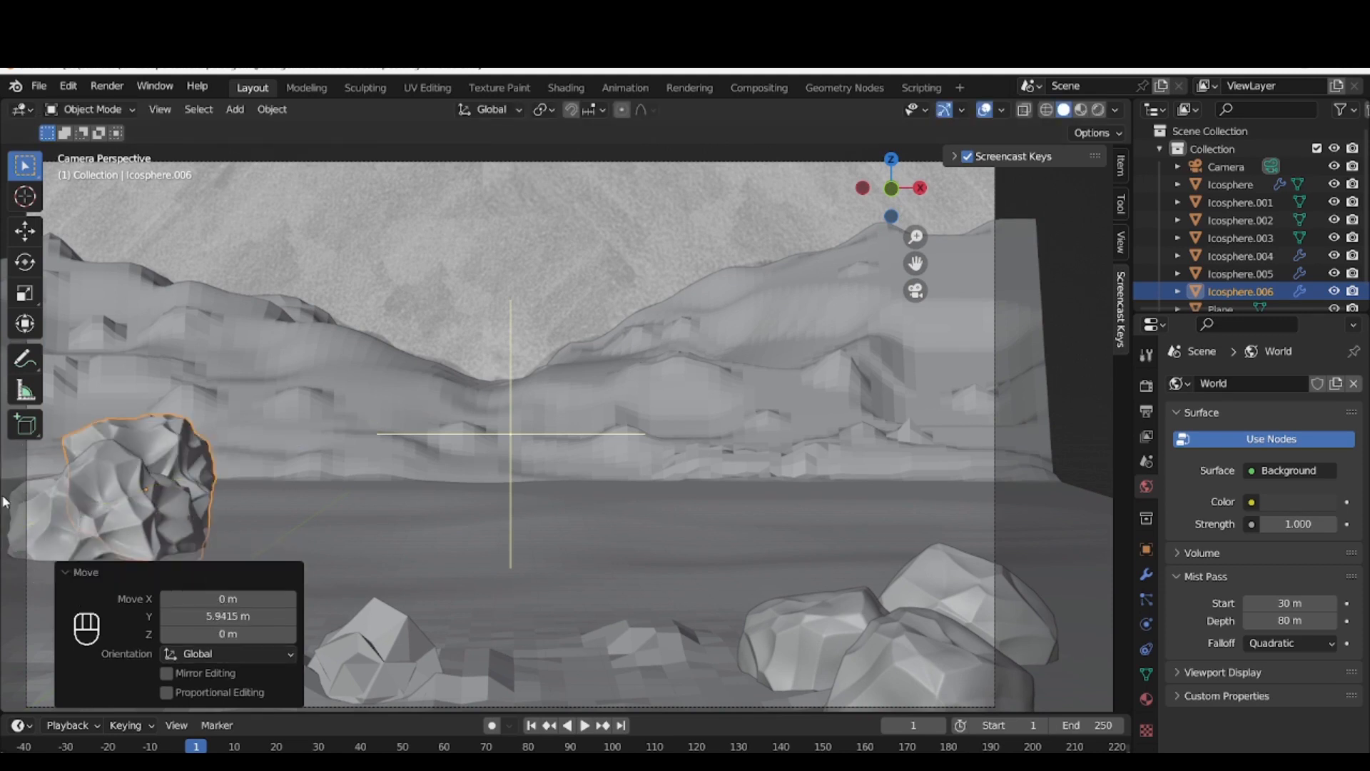
Lower the second rock copy about 1.78 m along Z and push it about 8.6 m farther back along Y
{"action": "key", "text": "g"}
{"action": "key", "text": "z"}
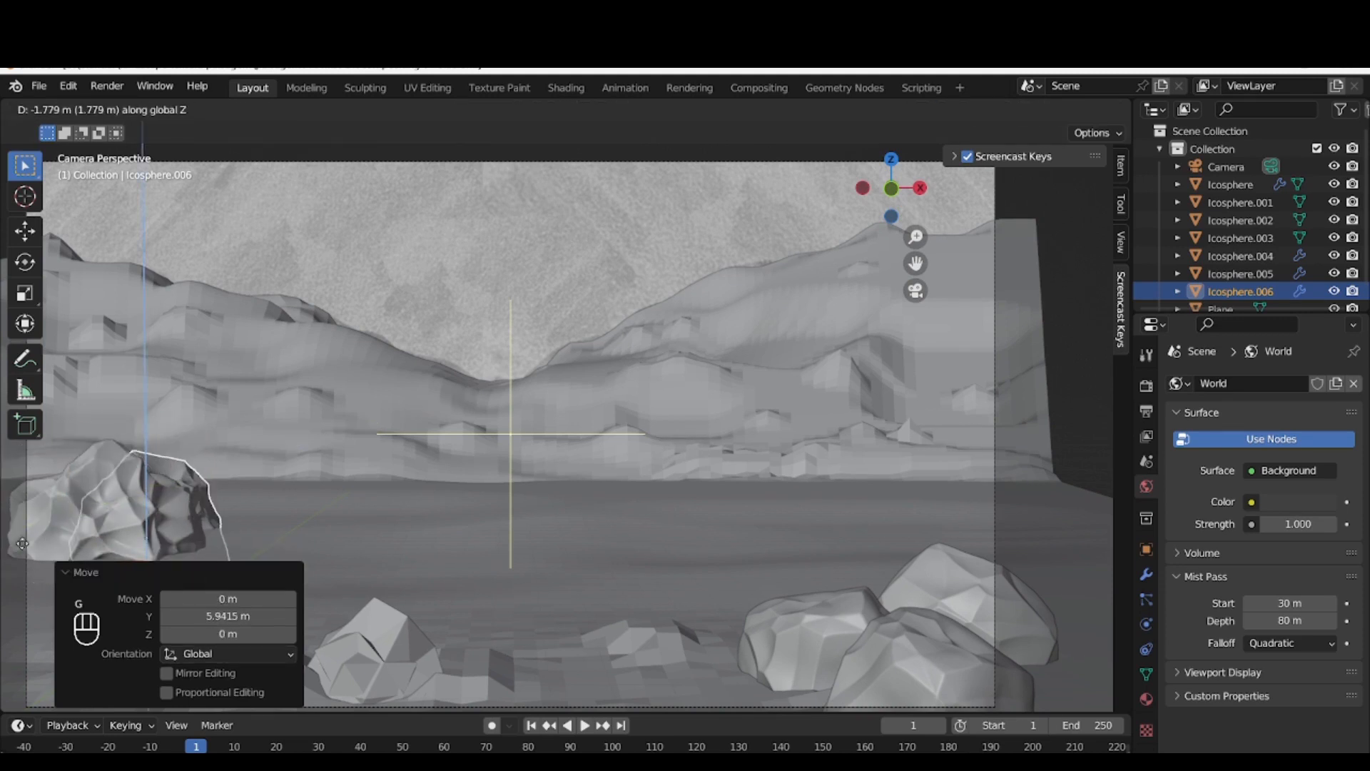
{"action": "left_click", "coordinate": [21, 542]}
{"action": "key", "text": "g"}
{"action": "key", "text": "y"}
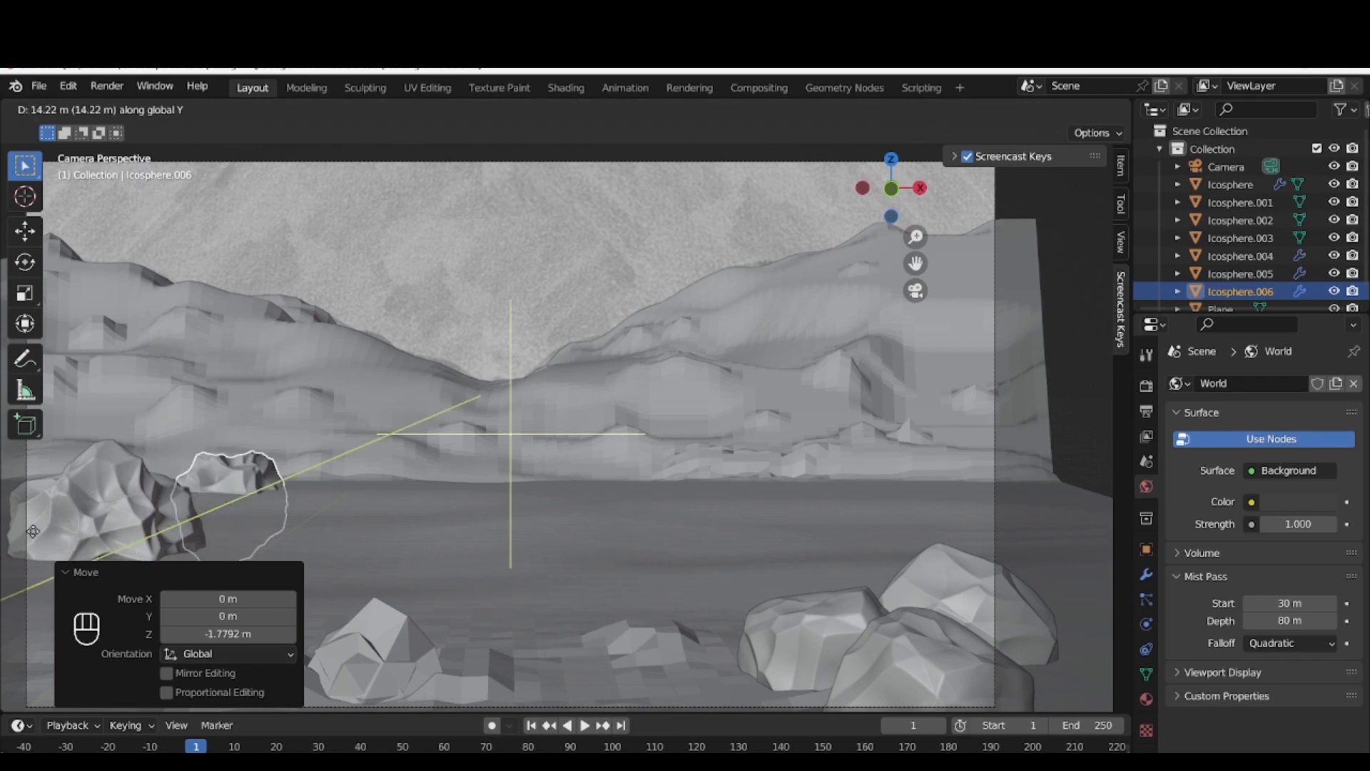
{"action": "left_click", "coordinate": [70, 526]}
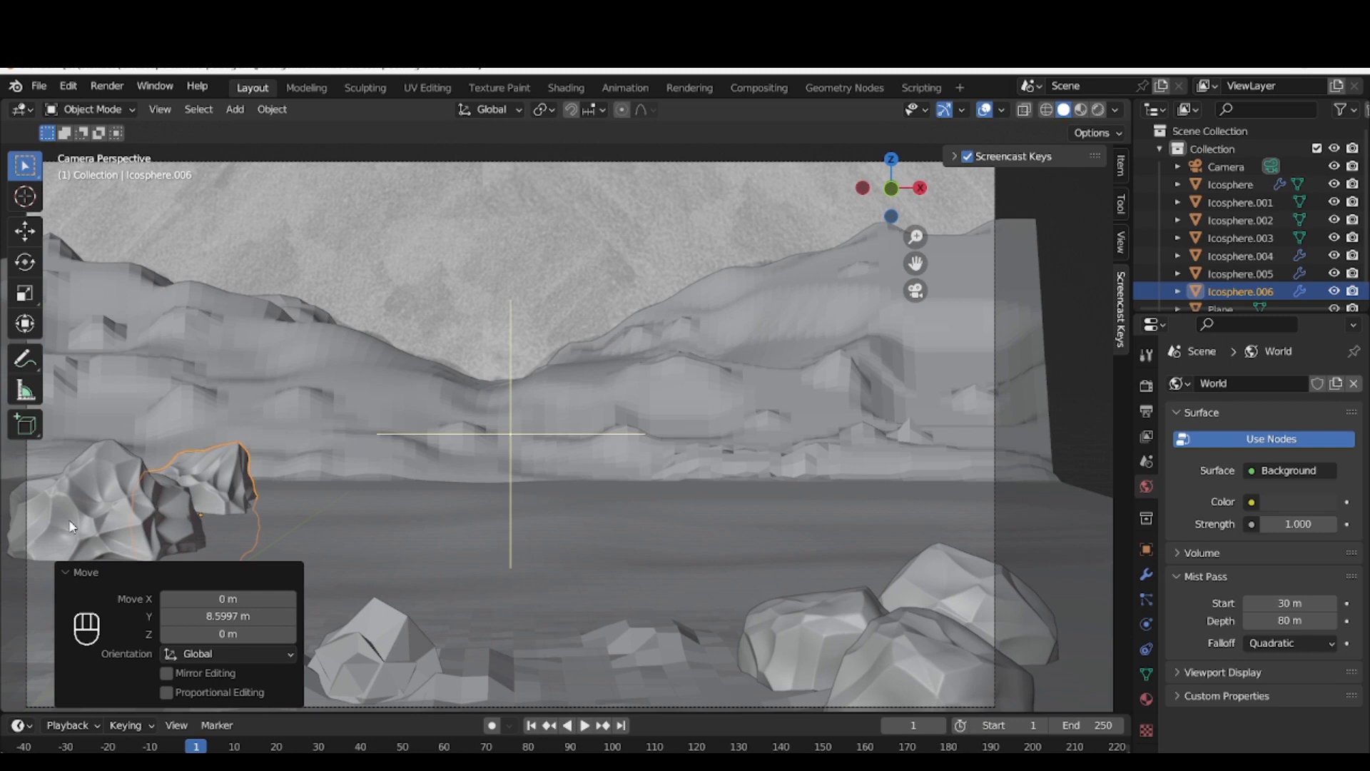
Apply all transforms to the nearer of the two new rocks
{"action": "left_click", "coordinate": [104, 471]}
{"action": "right_click", "coordinate": [104, 471]}
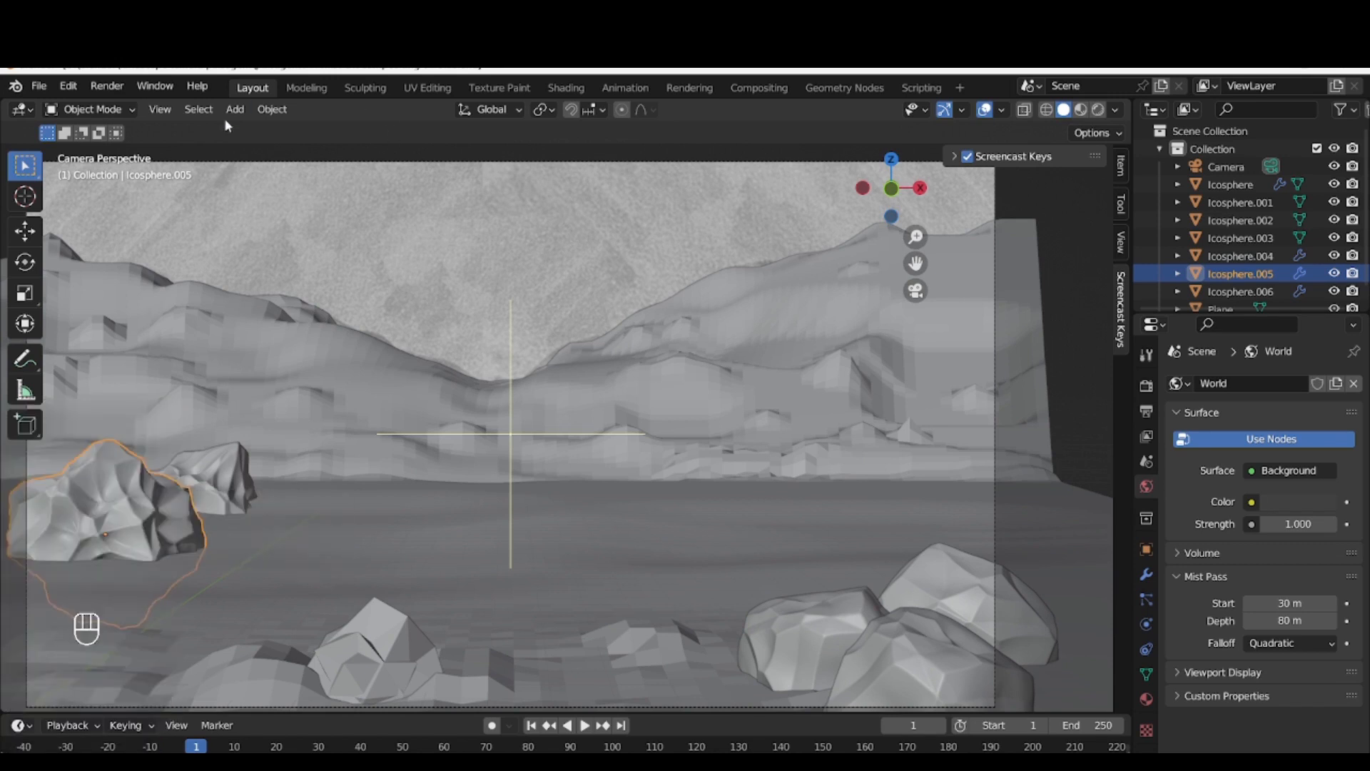
{"action": "left_click", "coordinate": [272, 109]}
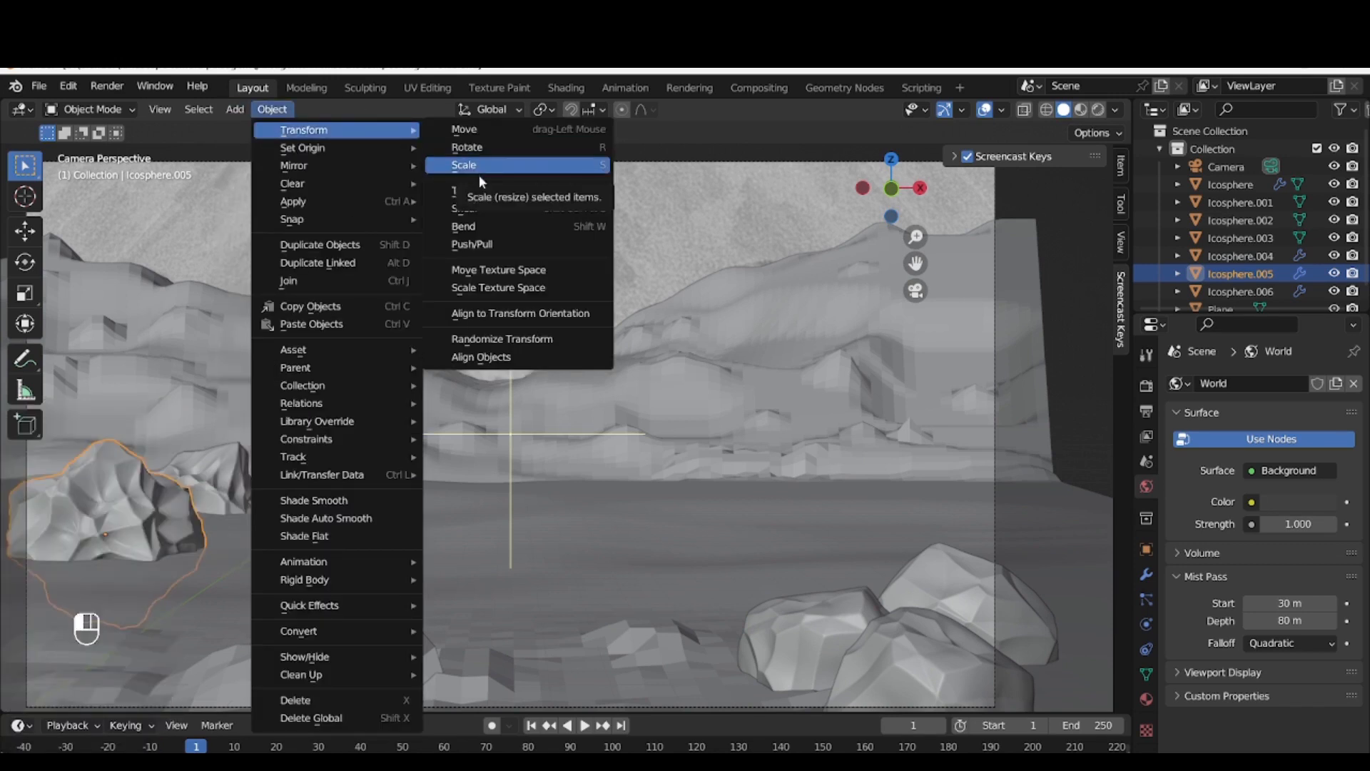
{"action": "mouse_move", "coordinate": [361, 203]}
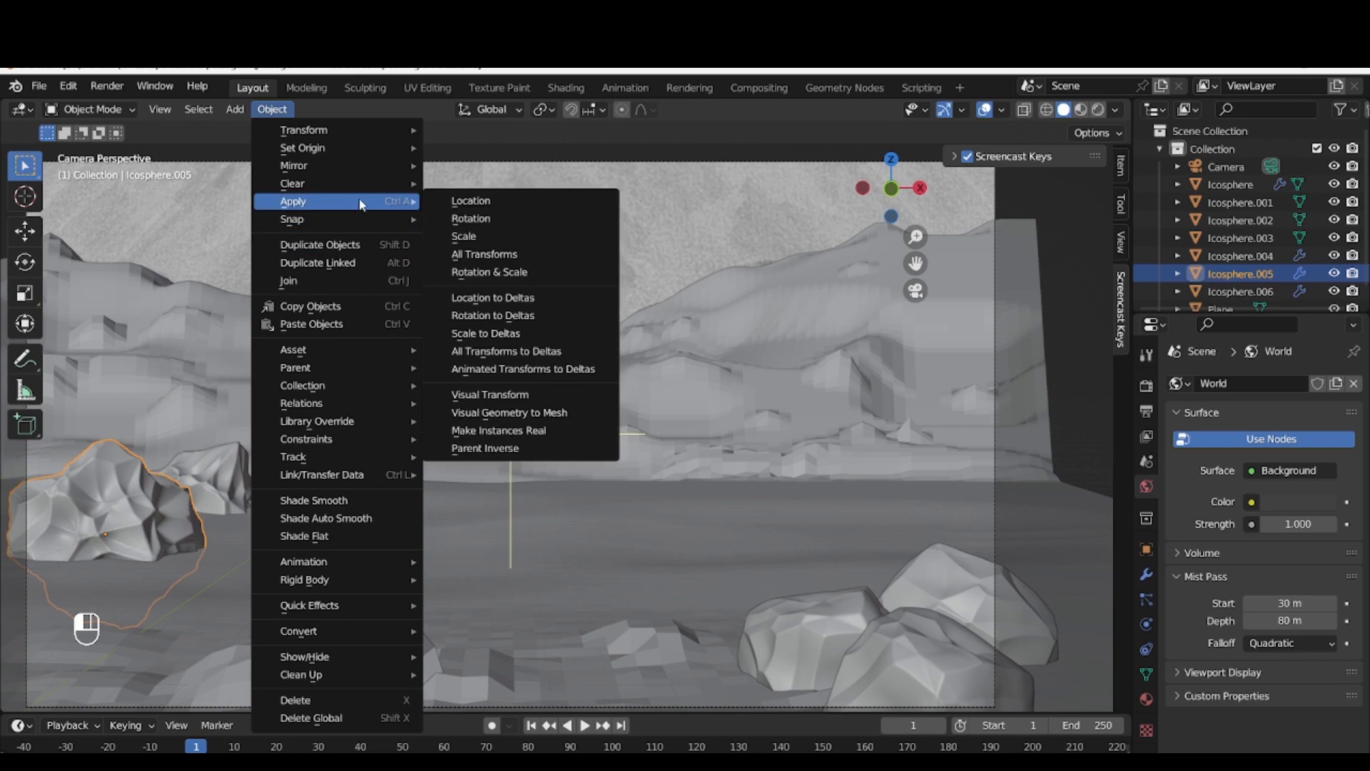
{"action": "left_click", "coordinate": [485, 254]}
Convert both new rocks, the nearer and the farther one, to meshes
{"action": "right_click", "coordinate": [131, 521]}
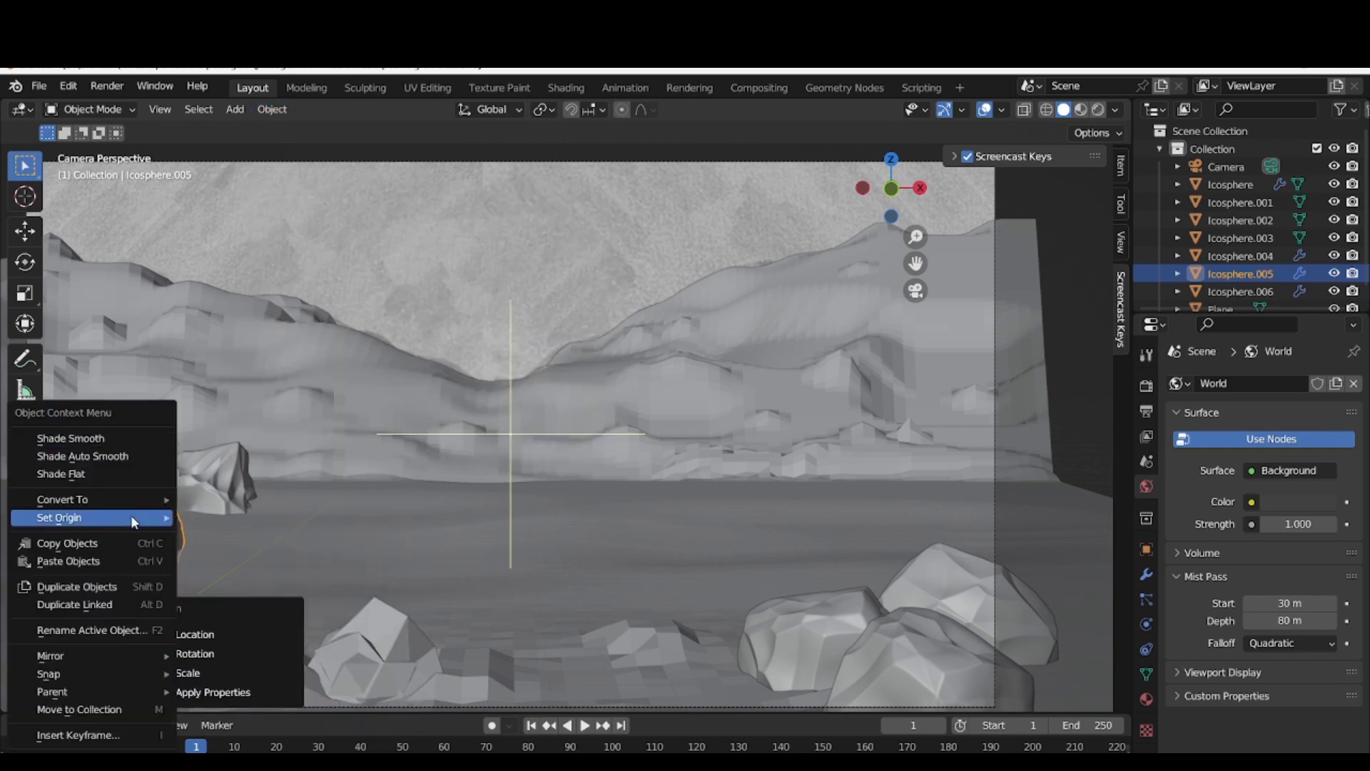
{"action": "mouse_move", "coordinate": [125, 495]}
{"action": "left_click", "coordinate": [233, 512]}
{"action": "left_click", "coordinate": [228, 498]}
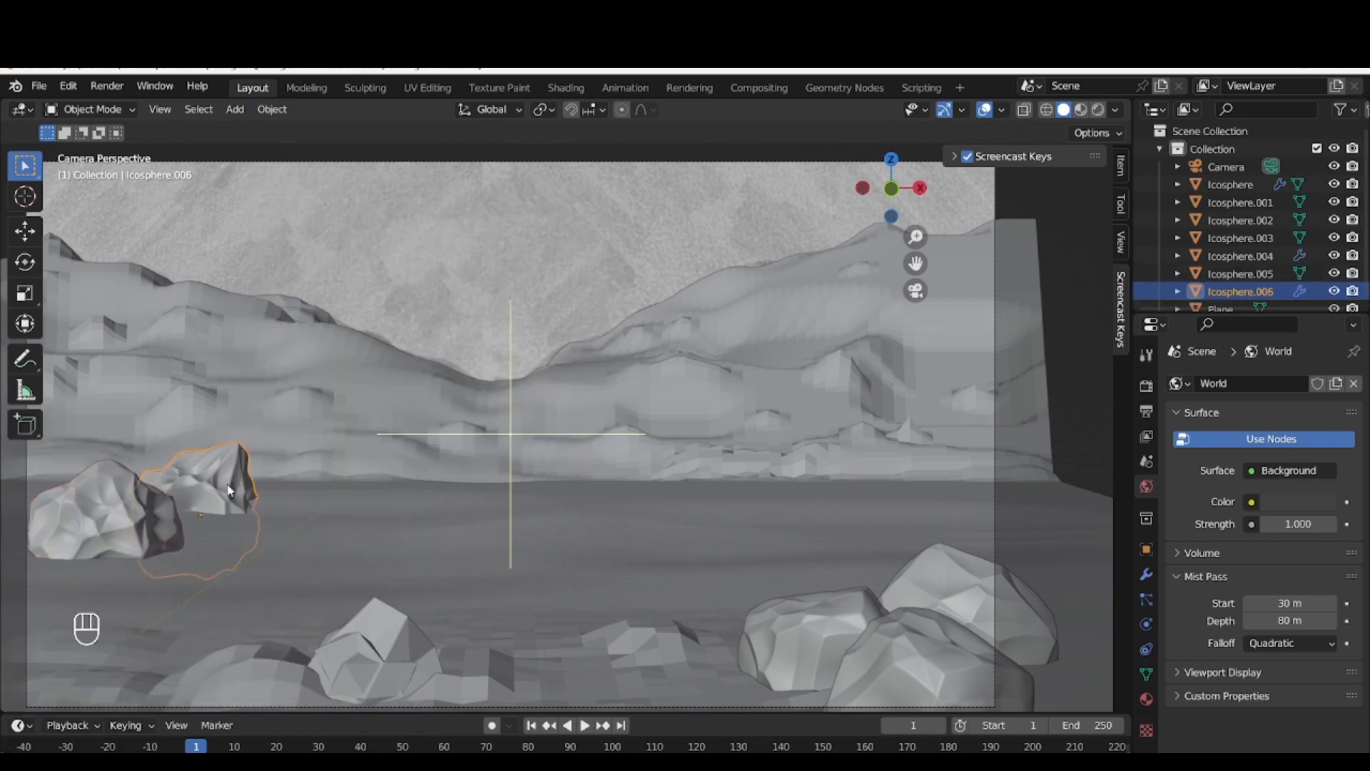
{"action": "right_click", "coordinate": [230, 493]}
{"action": "mouse_move", "coordinate": [230, 488]}
{"action": "left_click", "coordinate": [291, 501]}
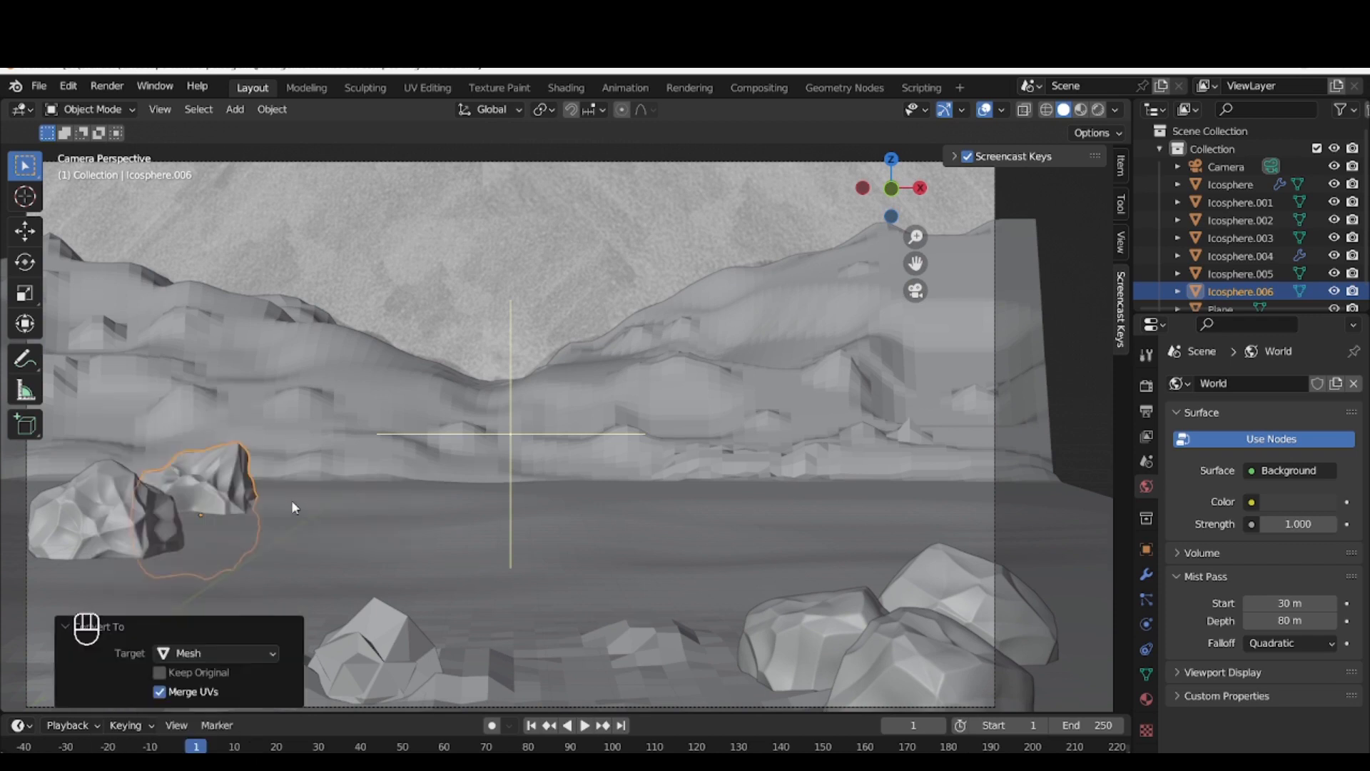
Show the camera view in rendered shading with the Combined render pass and select the nearer new rock
{"action": "left_click", "coordinate": [88, 512]}
{"action": "left_click", "coordinate": [1098, 109]}
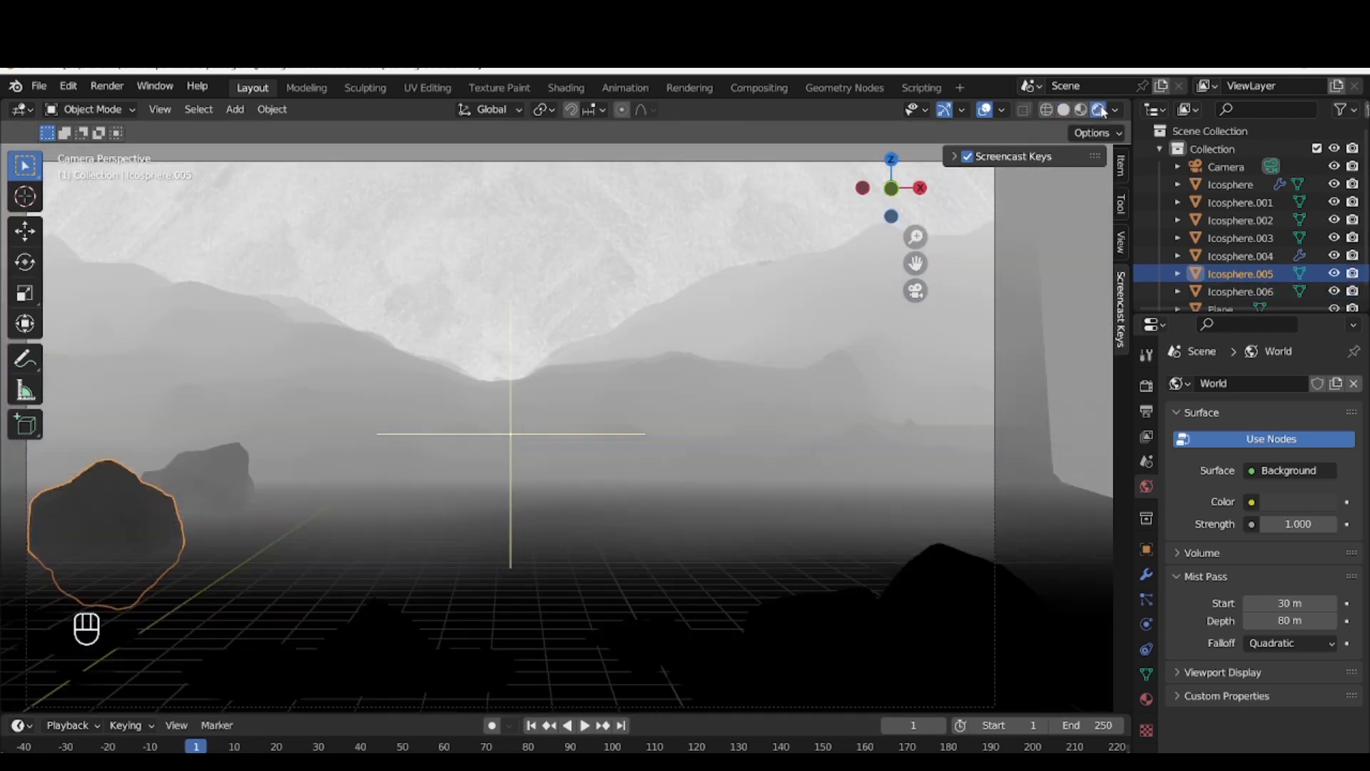
{"action": "left_click", "coordinate": [1115, 110]}
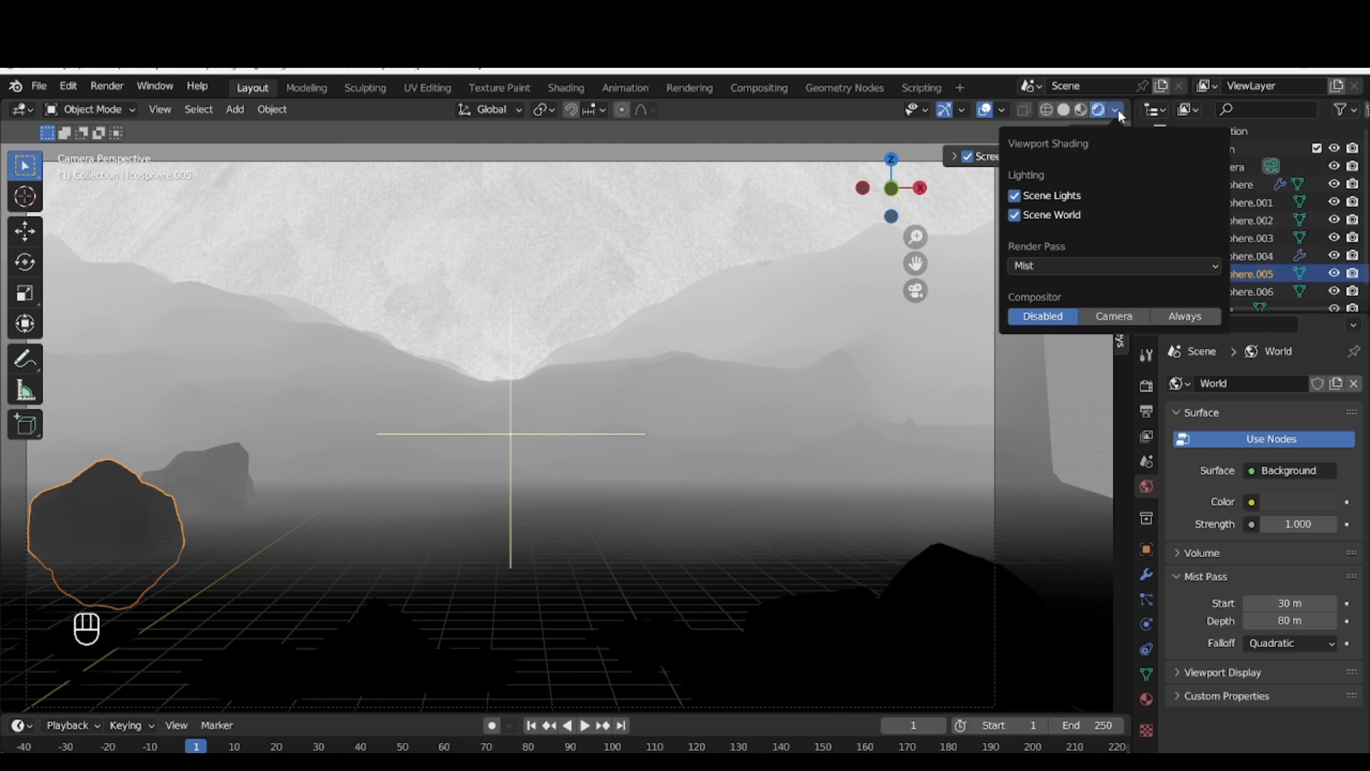
{"action": "left_click", "coordinate": [1077, 265]}
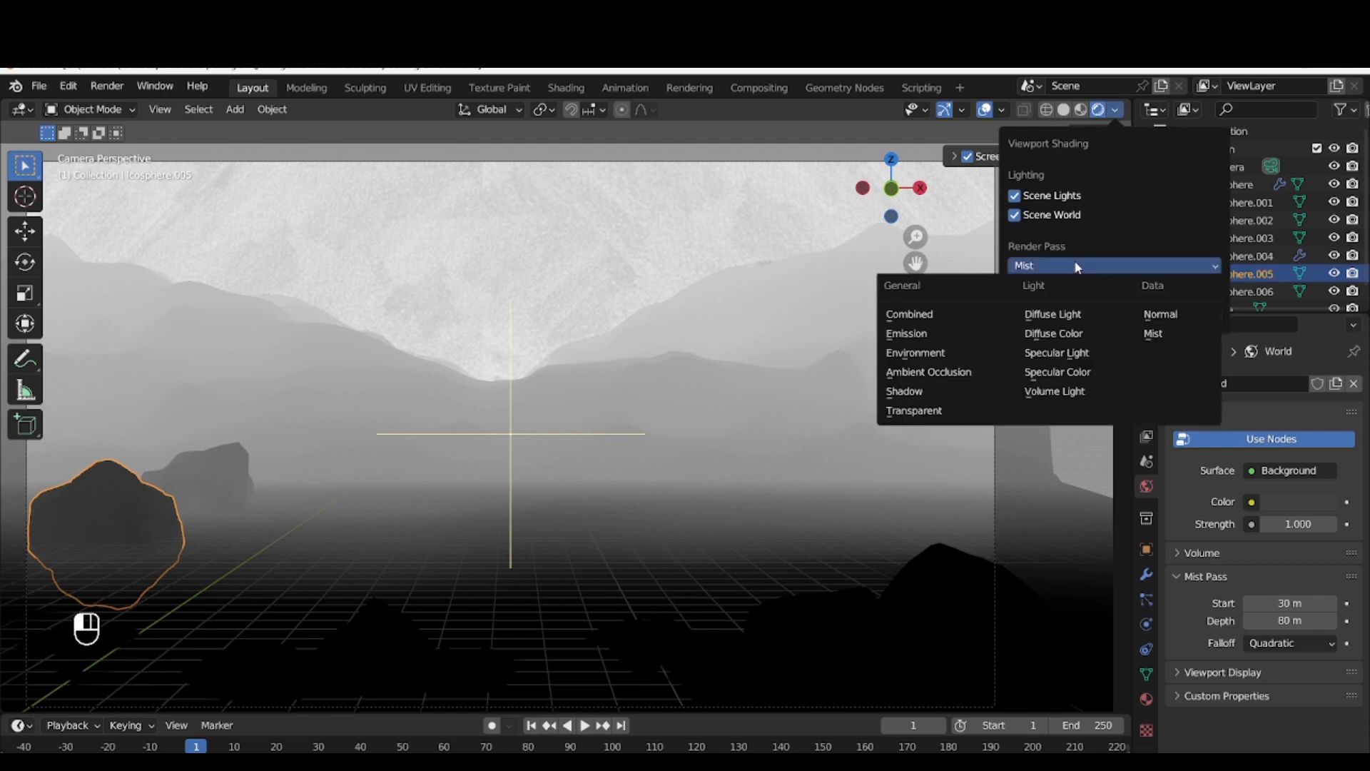
{"action": "left_click", "coordinate": [987, 308]}
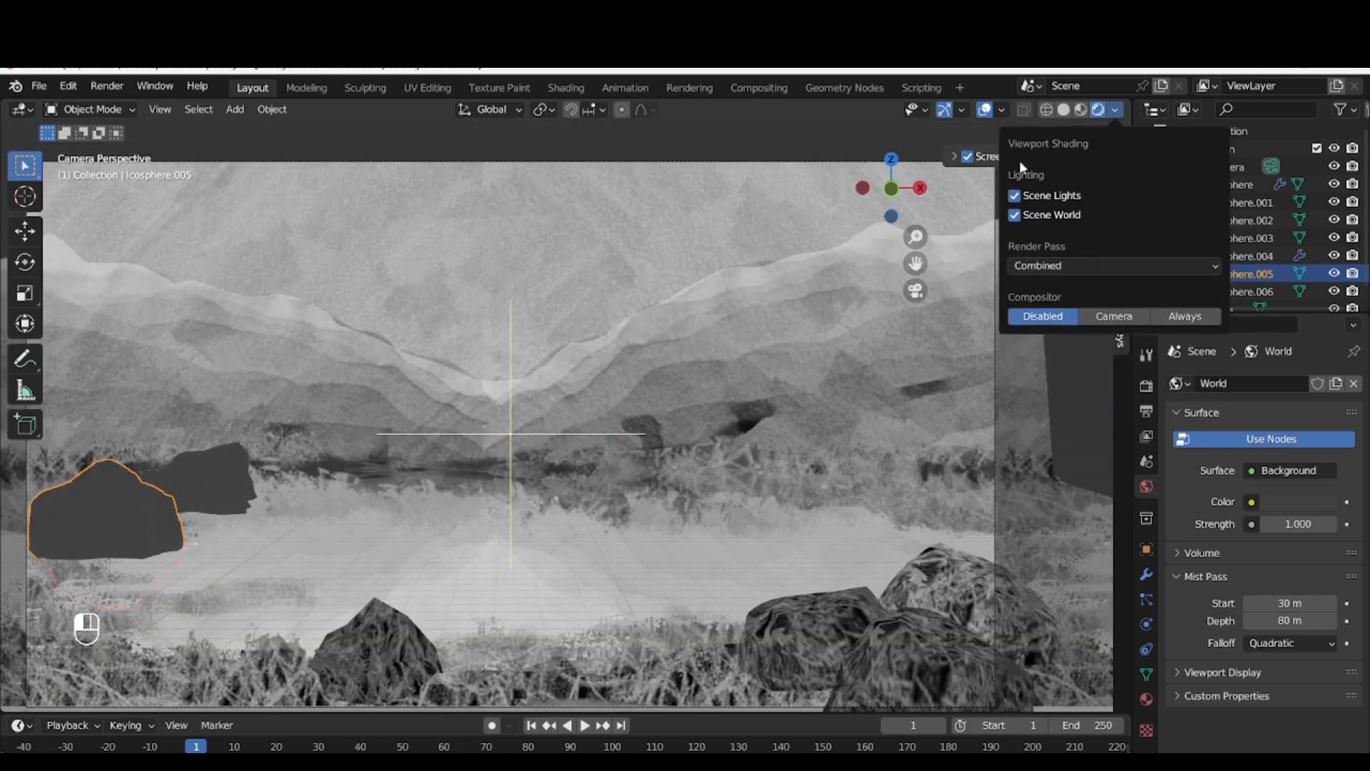
{"action": "left_click", "coordinate": [839, 143]}
{"action": "left_click", "coordinate": [143, 493]}
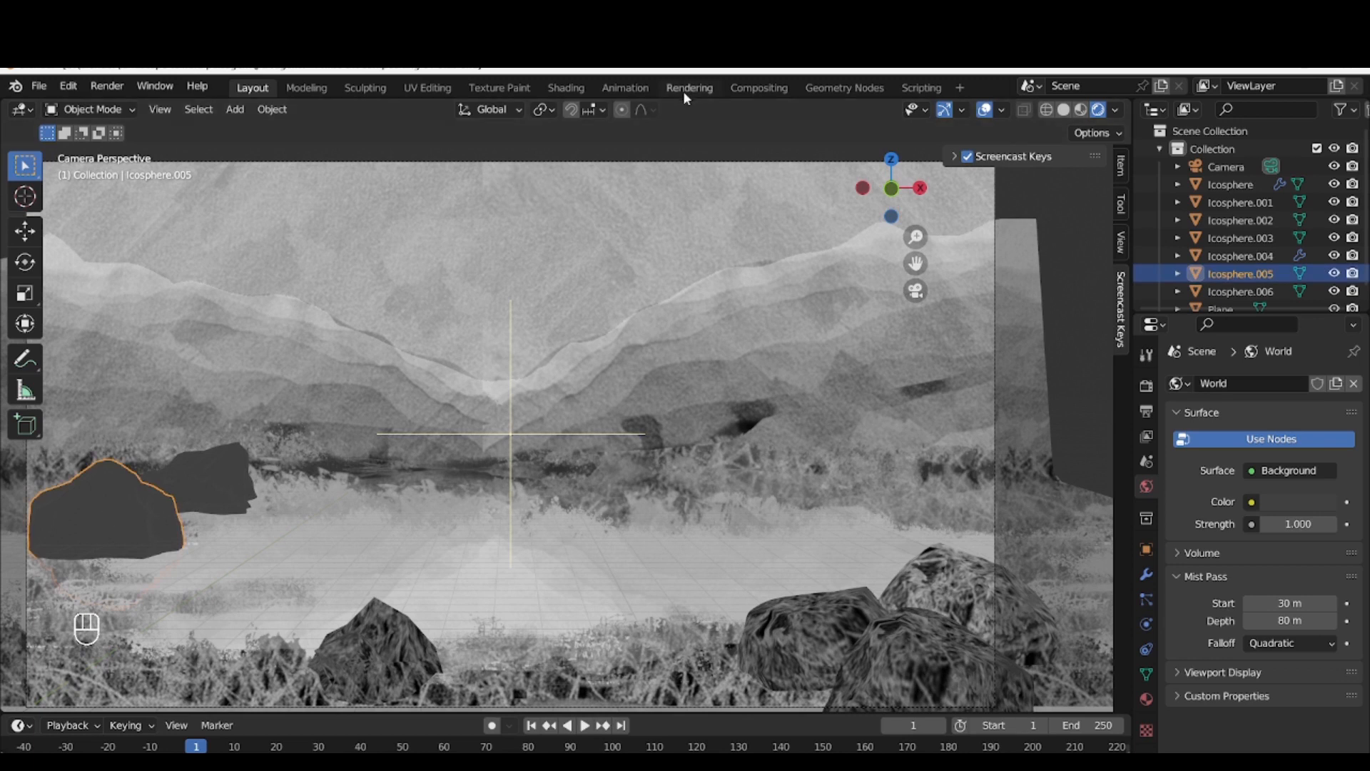
Switch to the Shading workspace, enlarge its 3D view and create a new material for the nearer new rock
{"action": "left_click", "coordinate": [562, 87]}
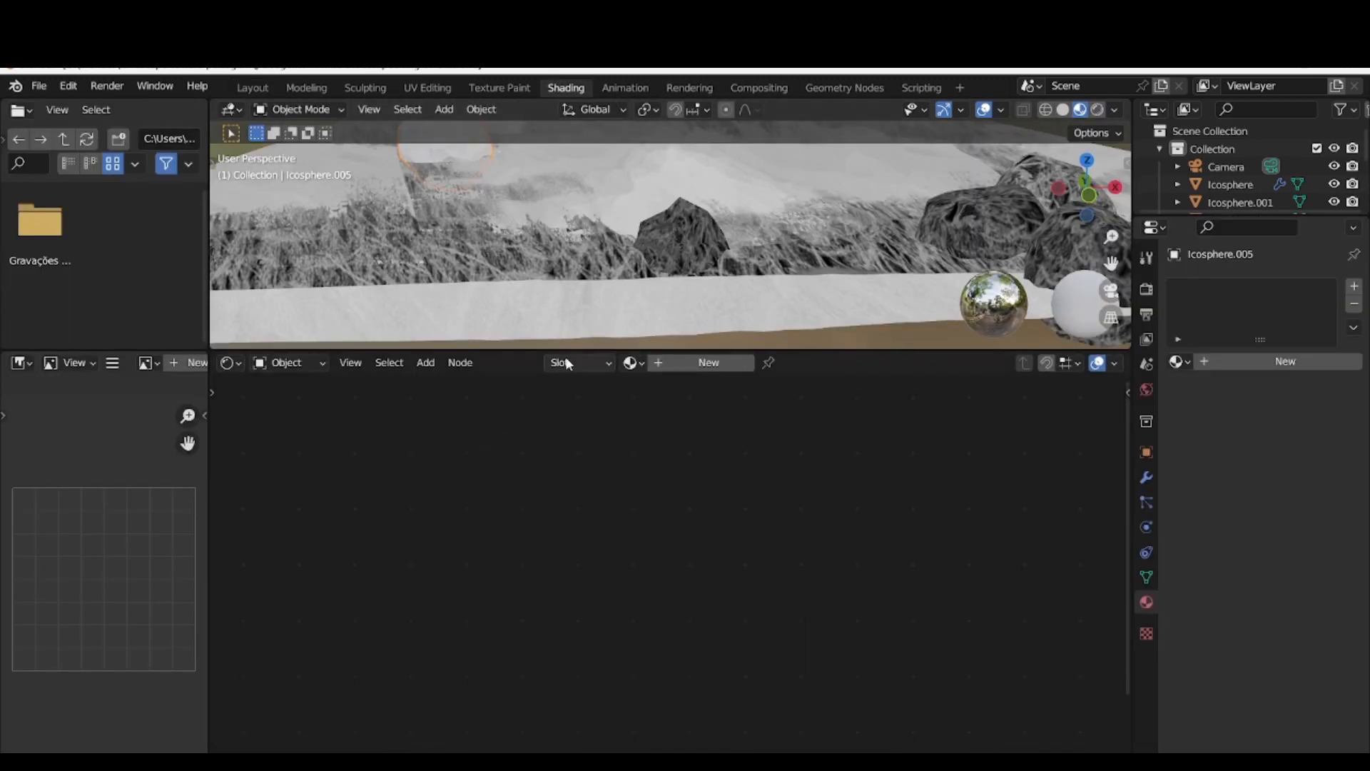
{"action": "left_click", "coordinate": [583, 344]}
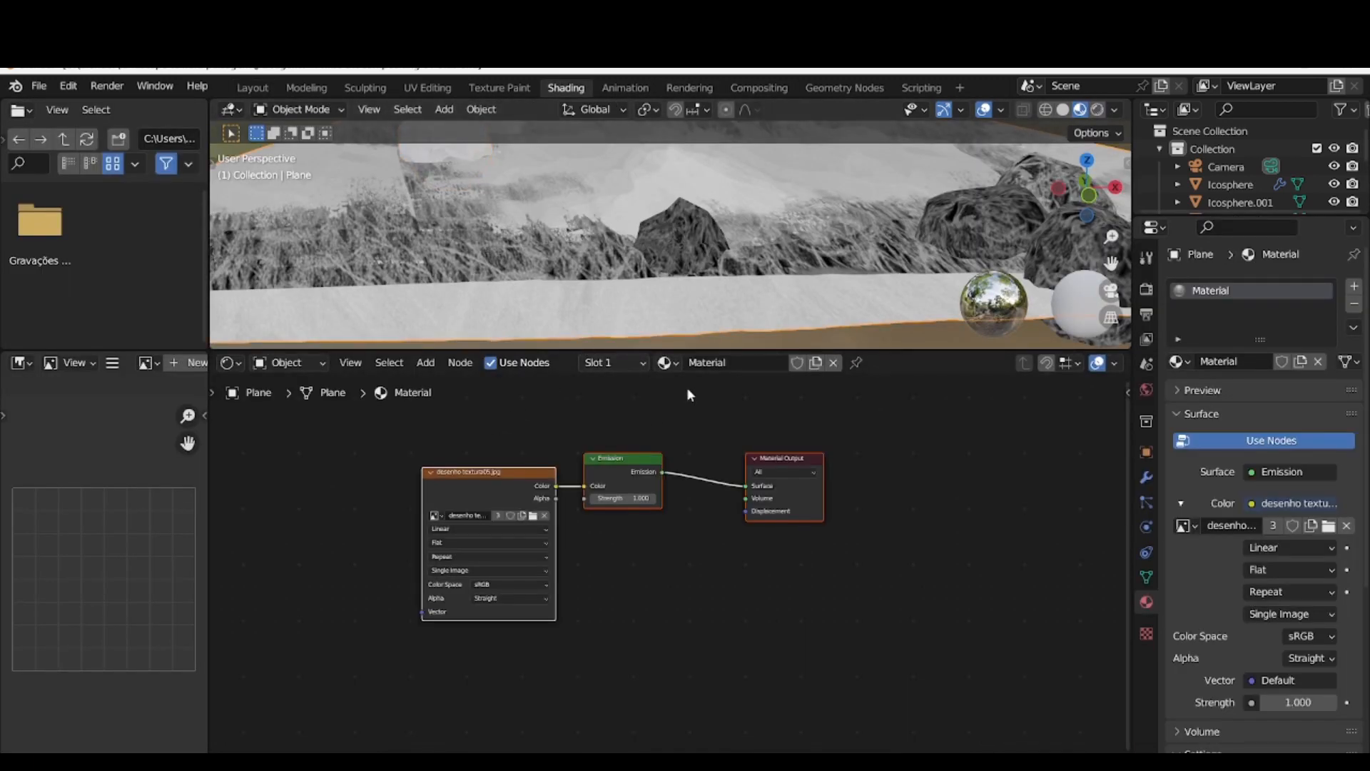
{"action": "left_click_drag", "start_coordinate": [451, 349], "coordinate": [451, 475]}
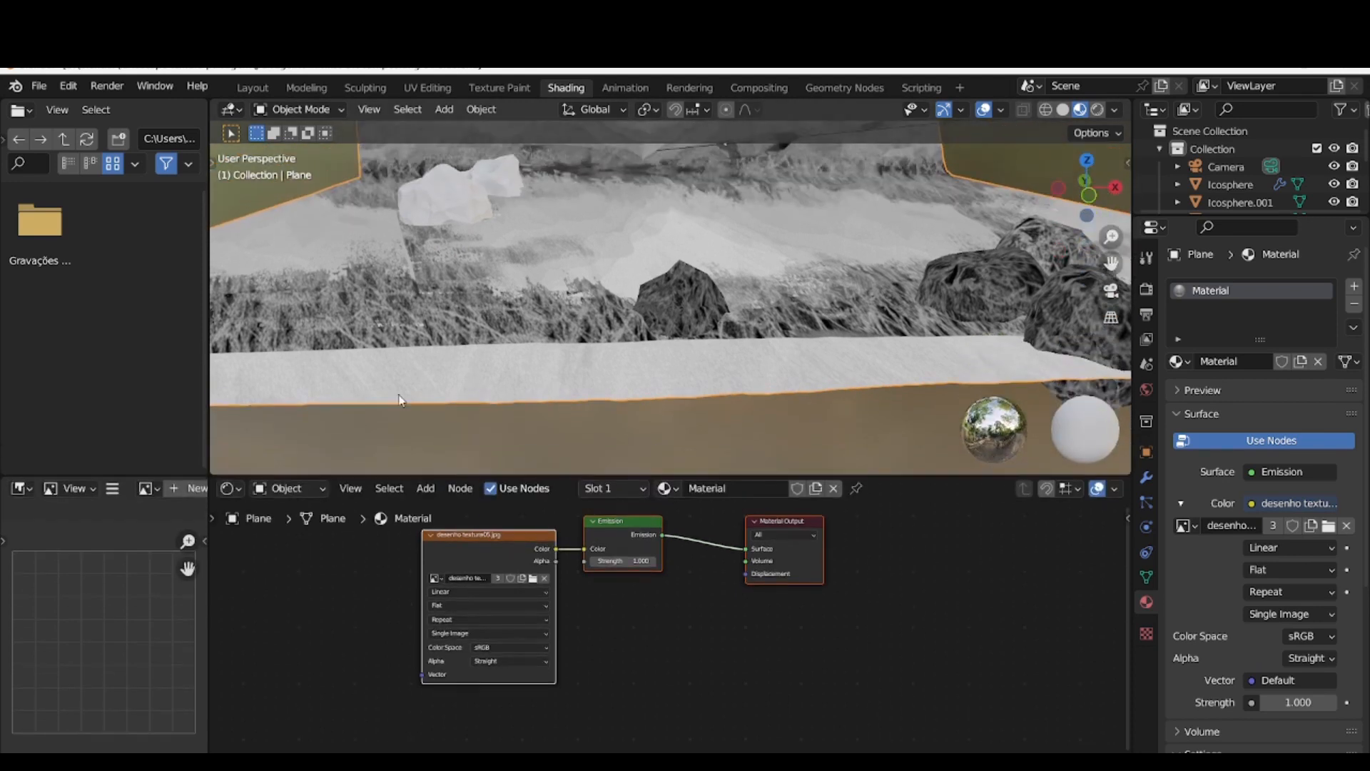
{"action": "left_click", "coordinate": [443, 191]}
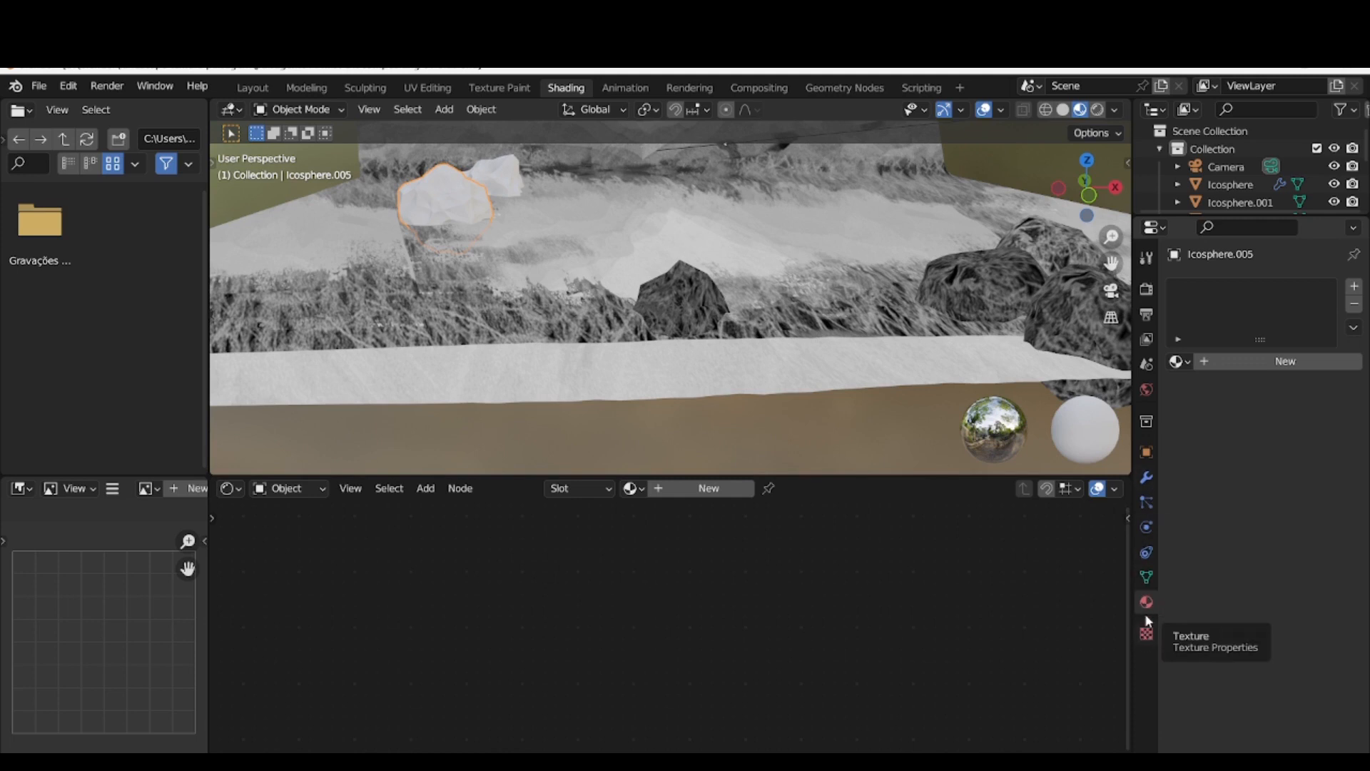
{"action": "left_click", "coordinate": [1222, 361]}
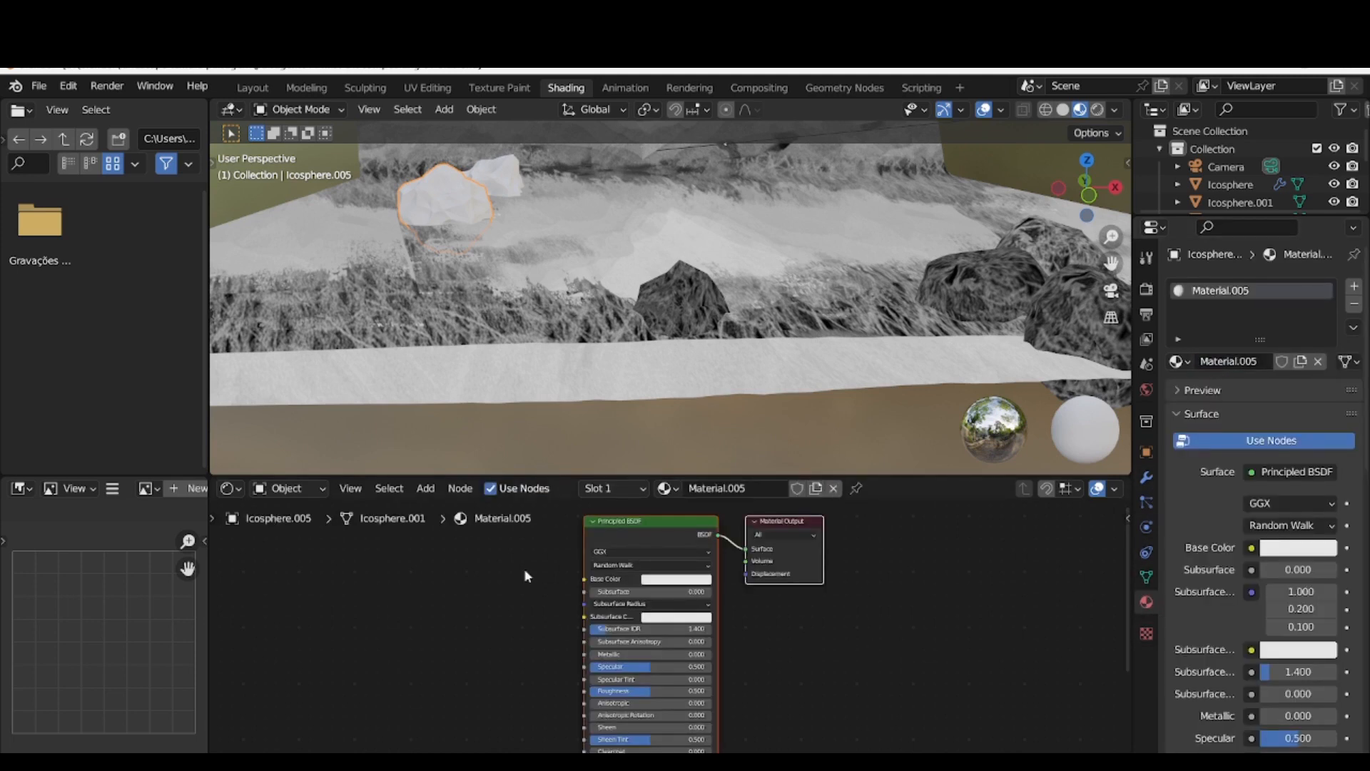
Add an Image Texture node to the rock's material and connect its Color output to the Principled BSDF's Subsurface input
{"action": "left_click", "coordinate": [427, 490]}
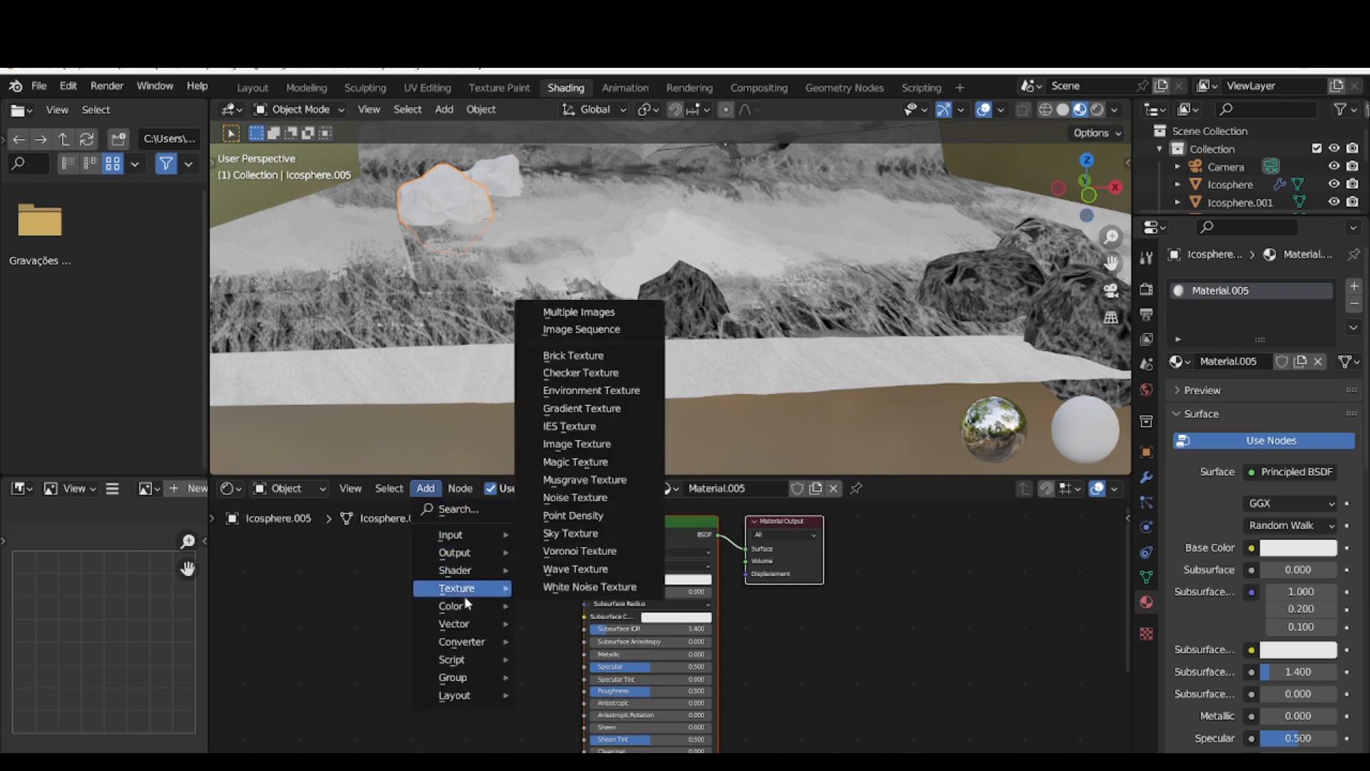
{"action": "mouse_move", "coordinate": [474, 590]}
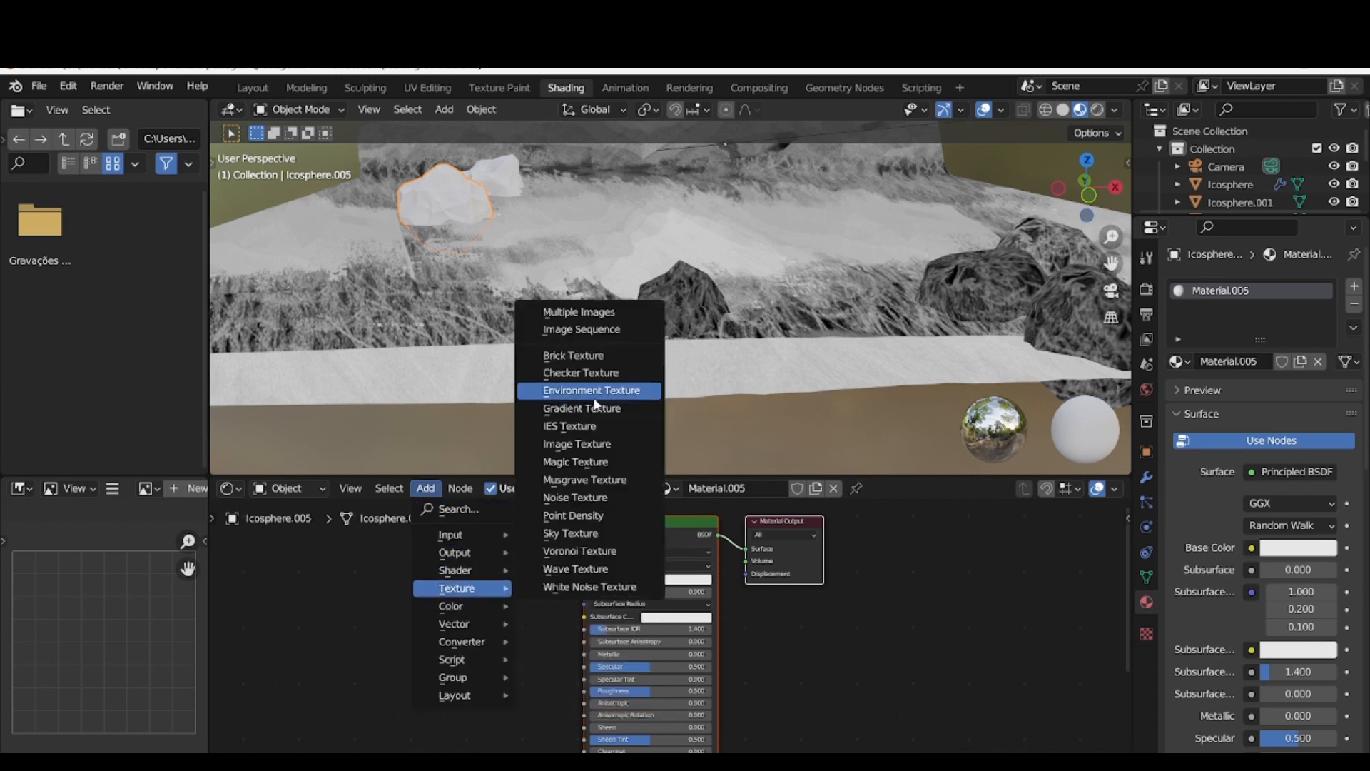
{"action": "left_click", "coordinate": [576, 444]}
{"action": "left_click", "coordinate": [421, 587]}
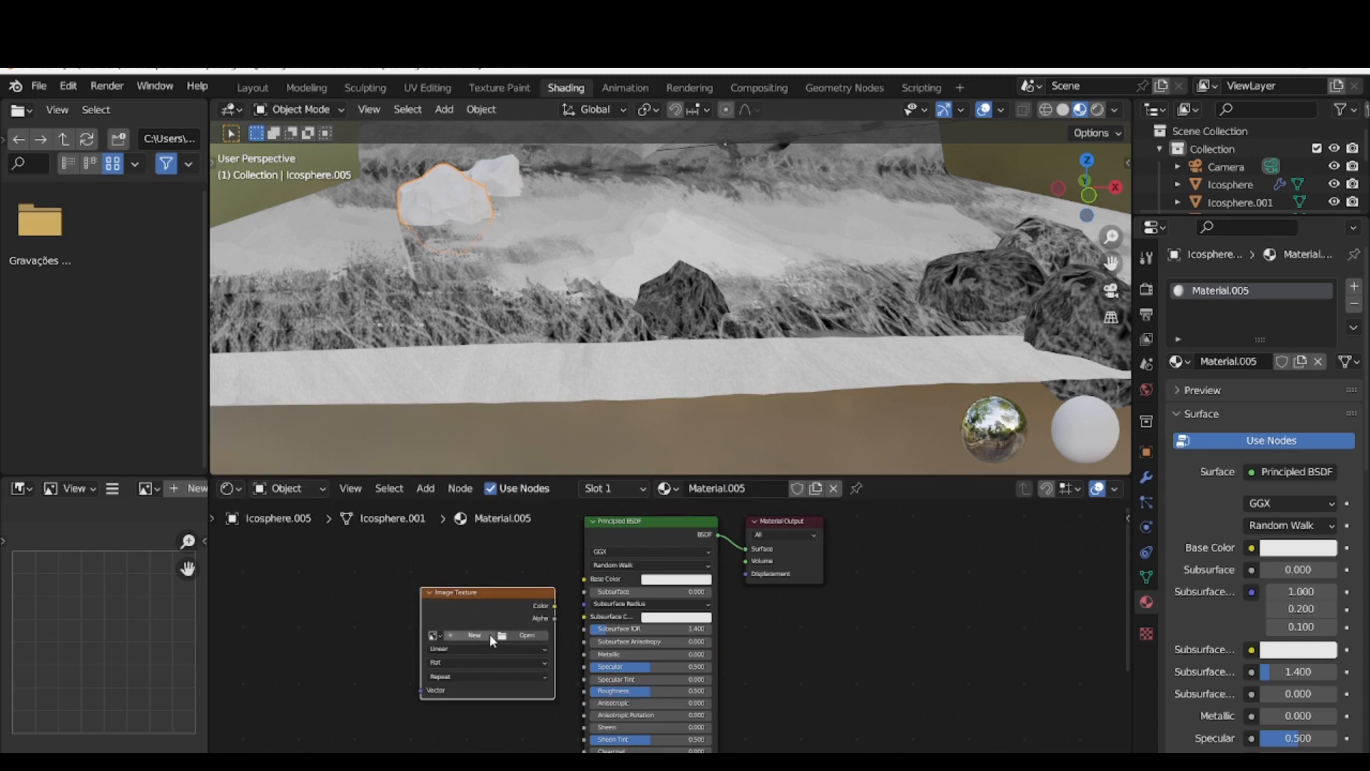
{"action": "left_click_drag", "start_coordinate": [551, 602], "coordinate": [584, 592]}
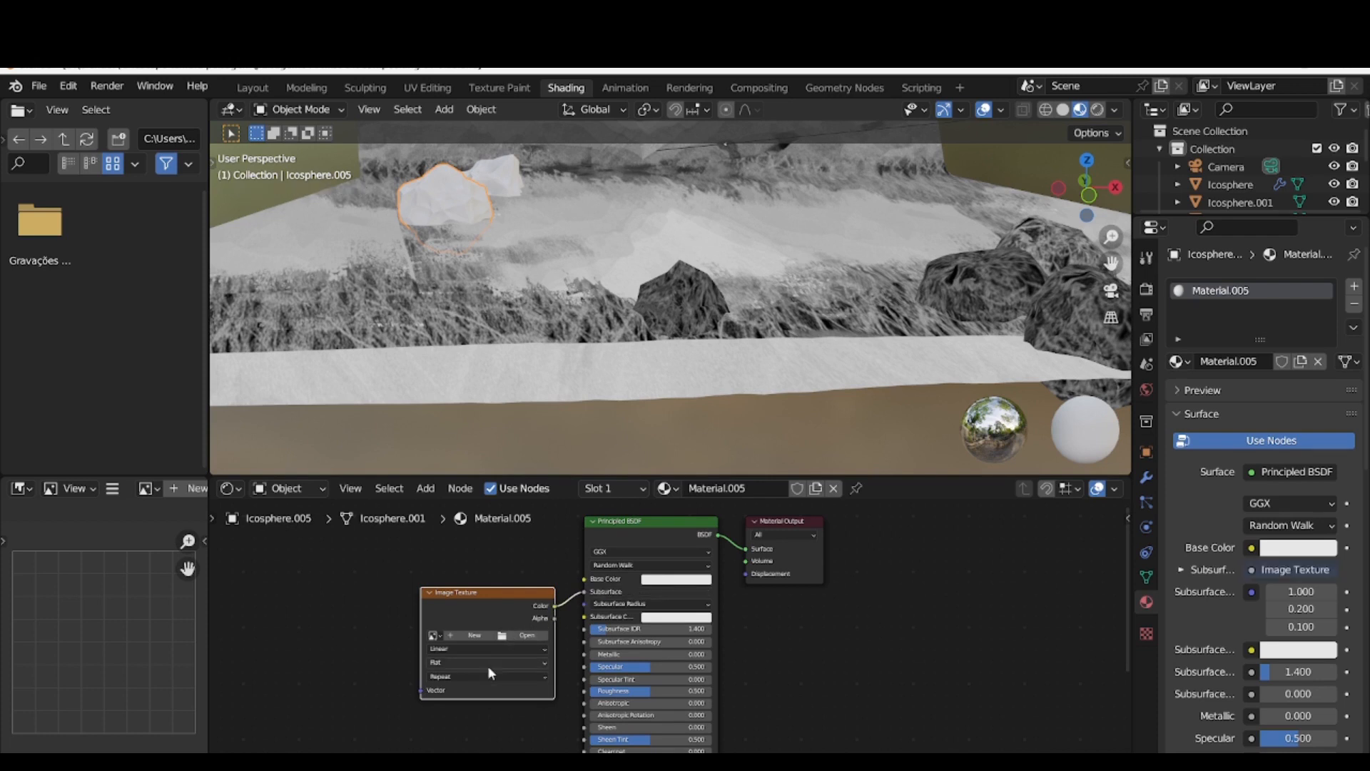
Load desenho textura05.jpg into the rock material's Image Texture node
{"action": "left_click", "coordinate": [527, 635]}
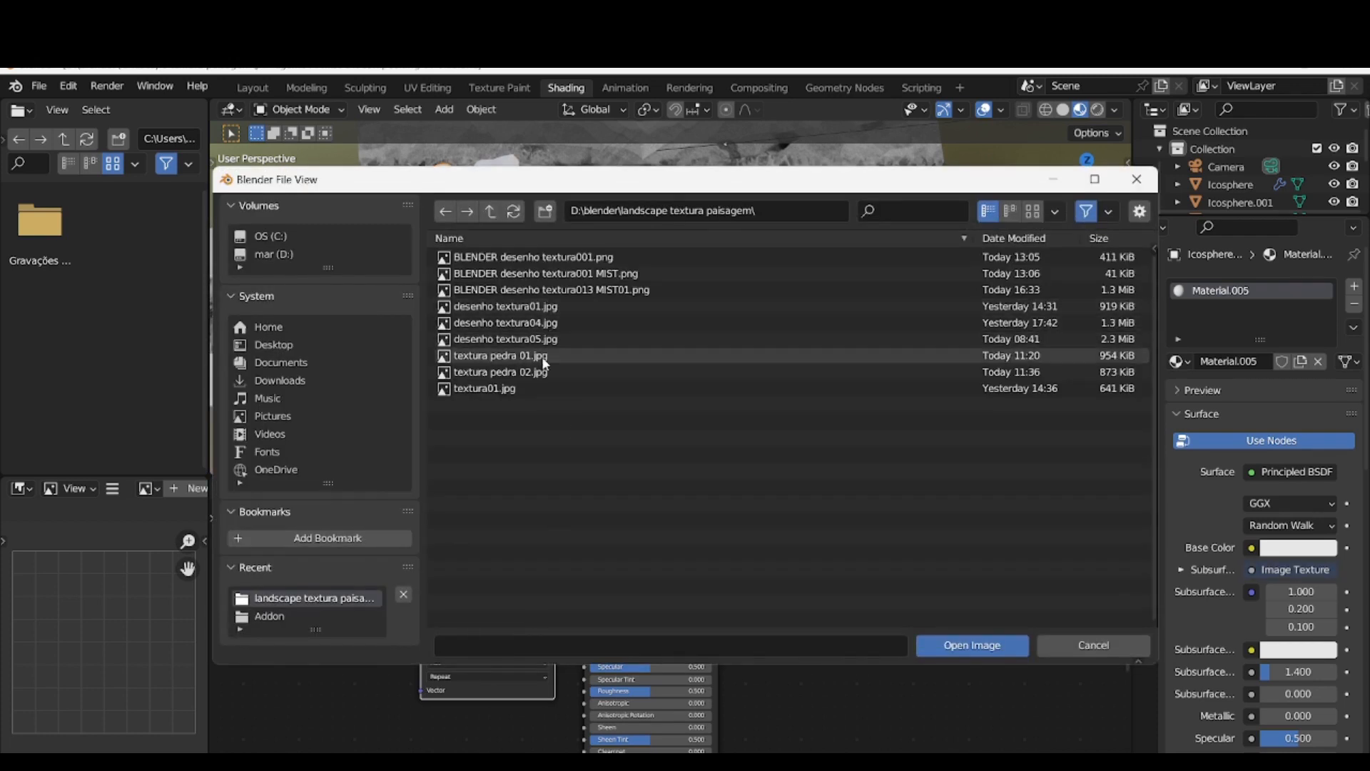
{"action": "left_click", "coordinate": [555, 341]}
{"action": "left_click", "coordinate": [957, 644]}
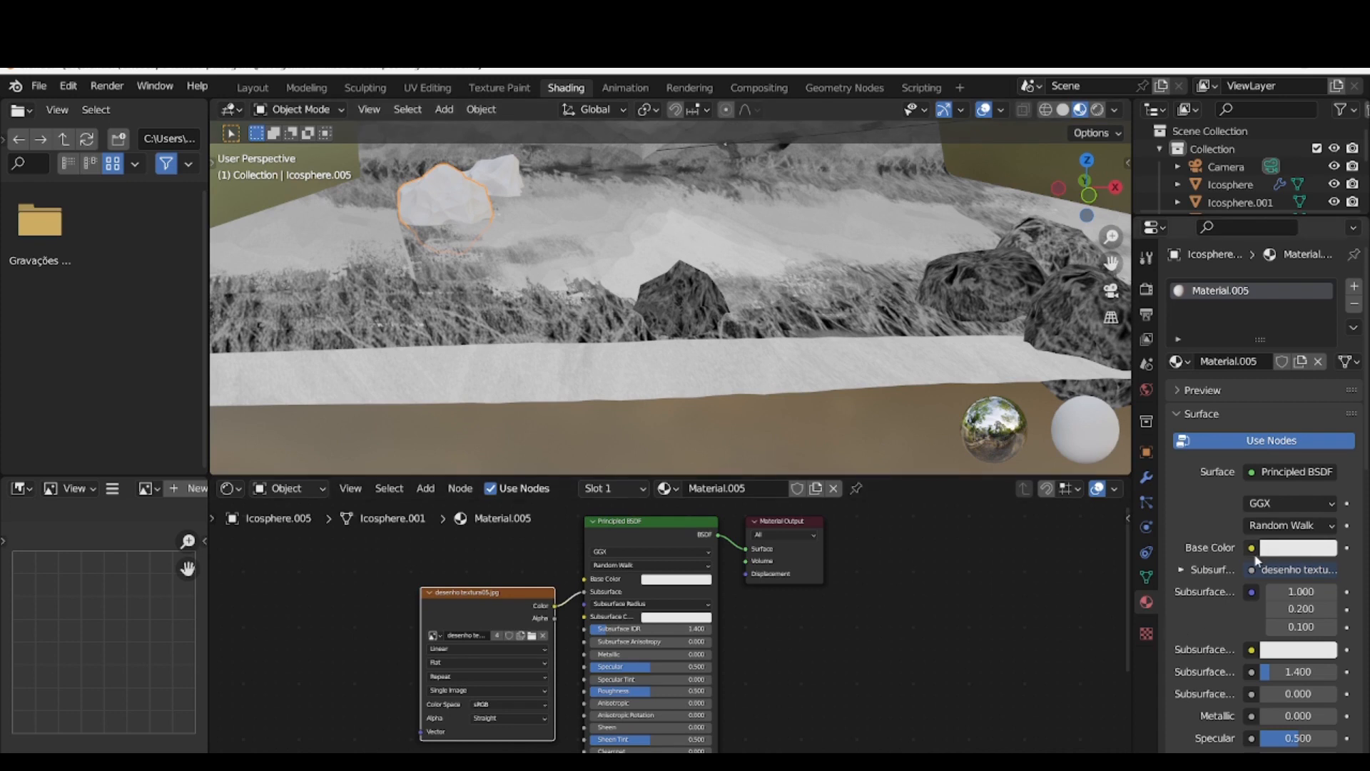
Reconnect the image texture's Color output from the Principled BSDF's Subsurface input to its Base Color input in the rock material
{"action": "scroll", "coordinate": [1246, 667], "scroll_direction": "down", "scroll_amount": 5}
{"action": "scroll", "coordinate": [1245, 666], "scroll_direction": "up", "scroll_amount": 5}
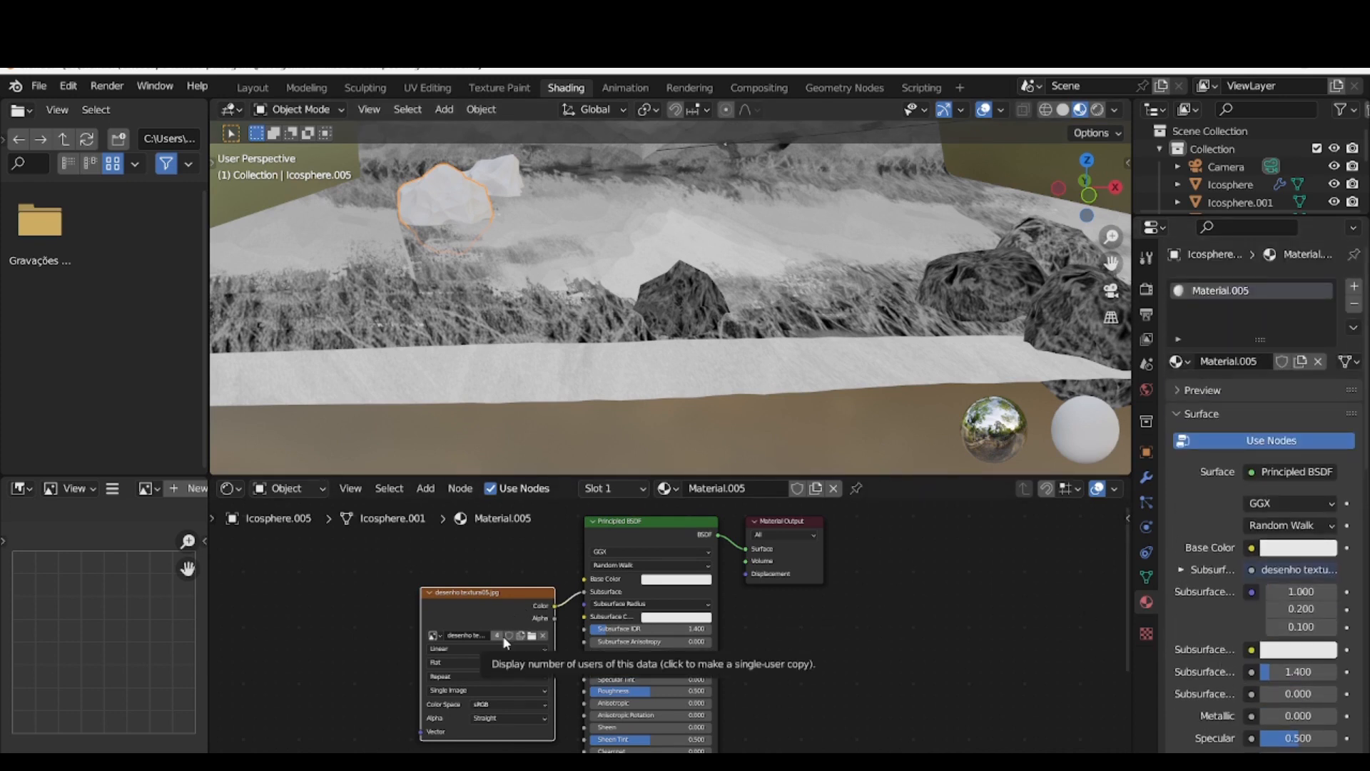
{"action": "left_click", "coordinate": [587, 596]}
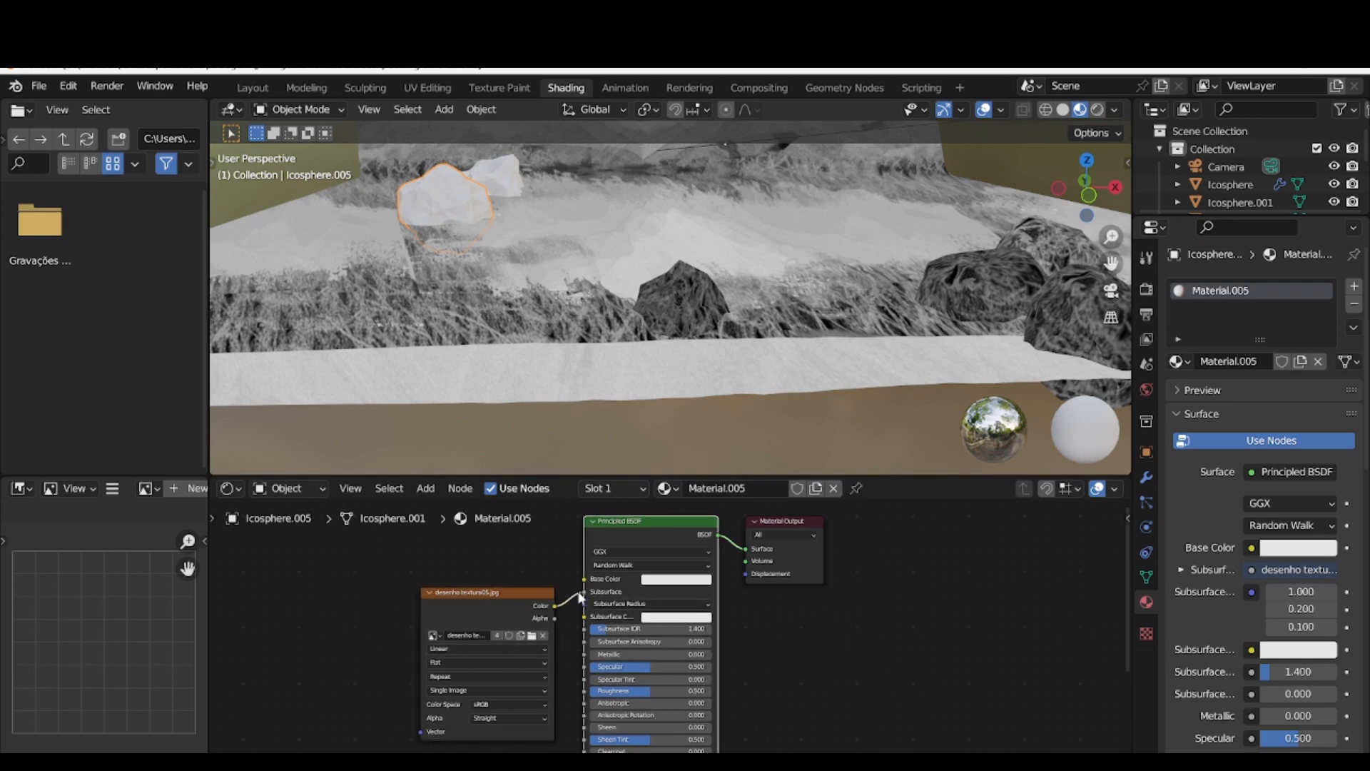
{"action": "left_click_drag", "start_coordinate": [583, 592], "coordinate": [584, 579]}
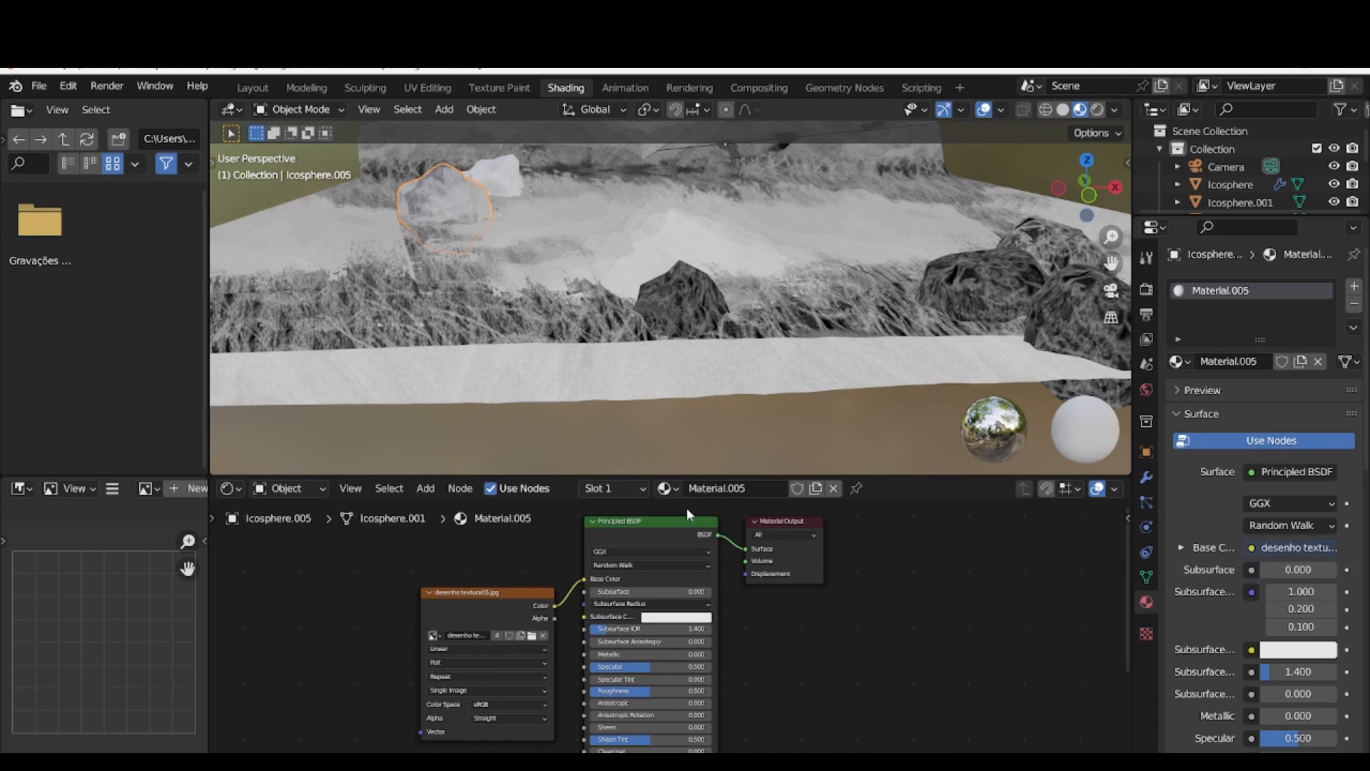
Delete the untextured farther rock and return to the Layout workspace
{"action": "left_click", "coordinate": [493, 181]}
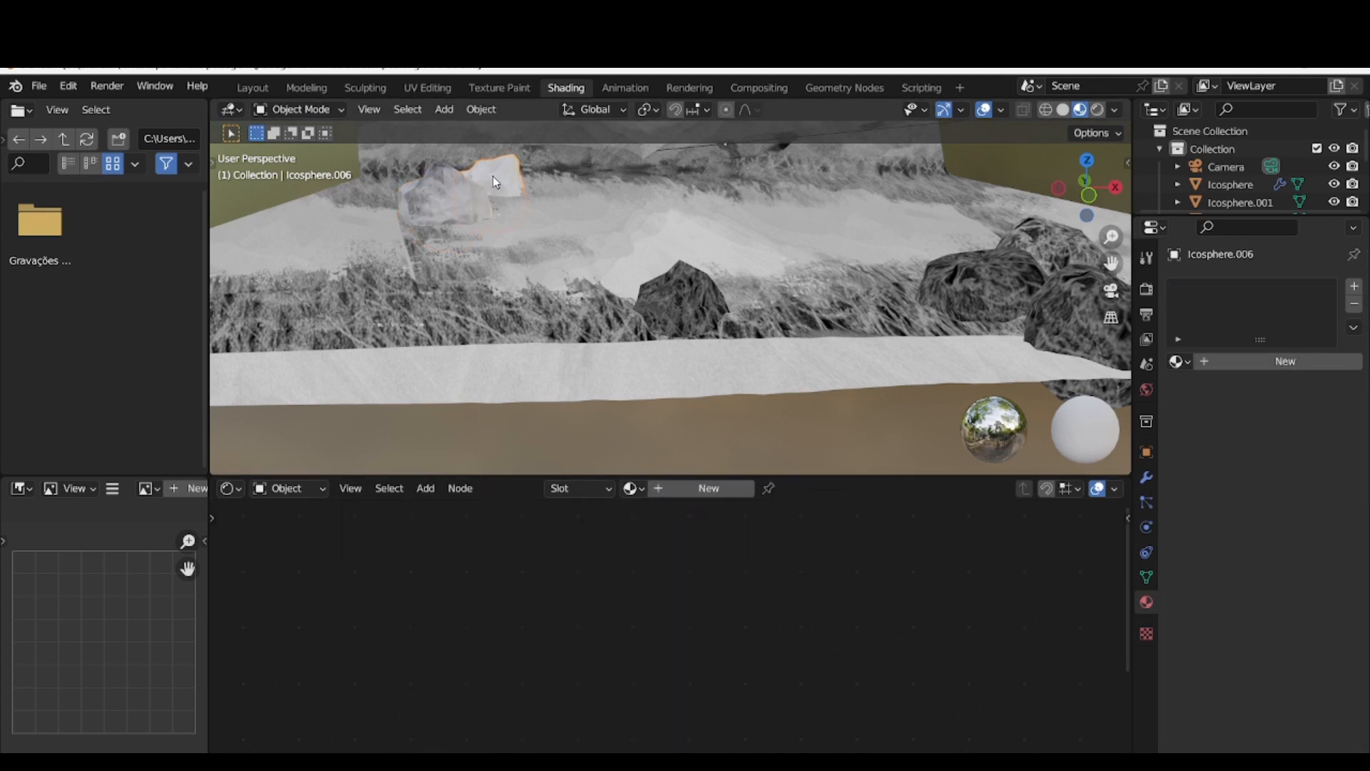
{"action": "left_click", "coordinate": [494, 182]}
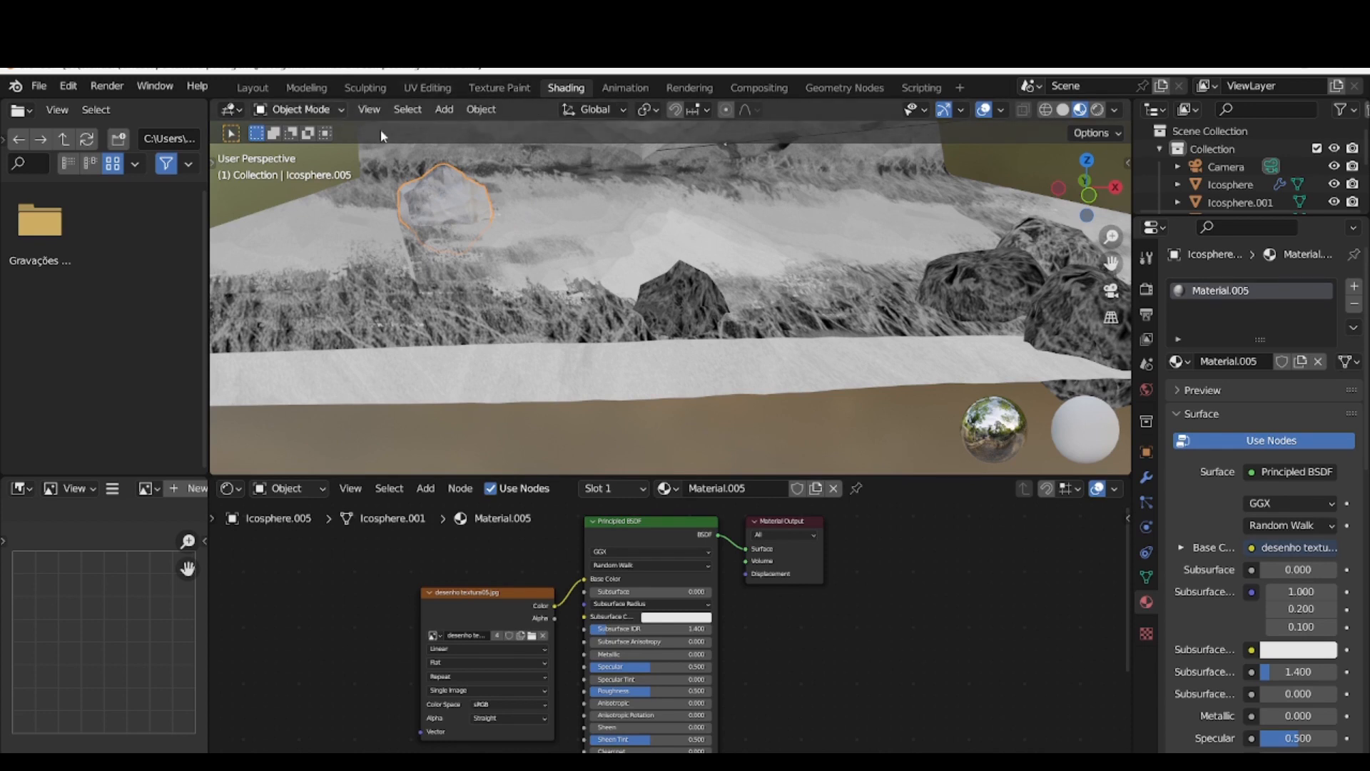
{"action": "left_click", "coordinate": [250, 89]}
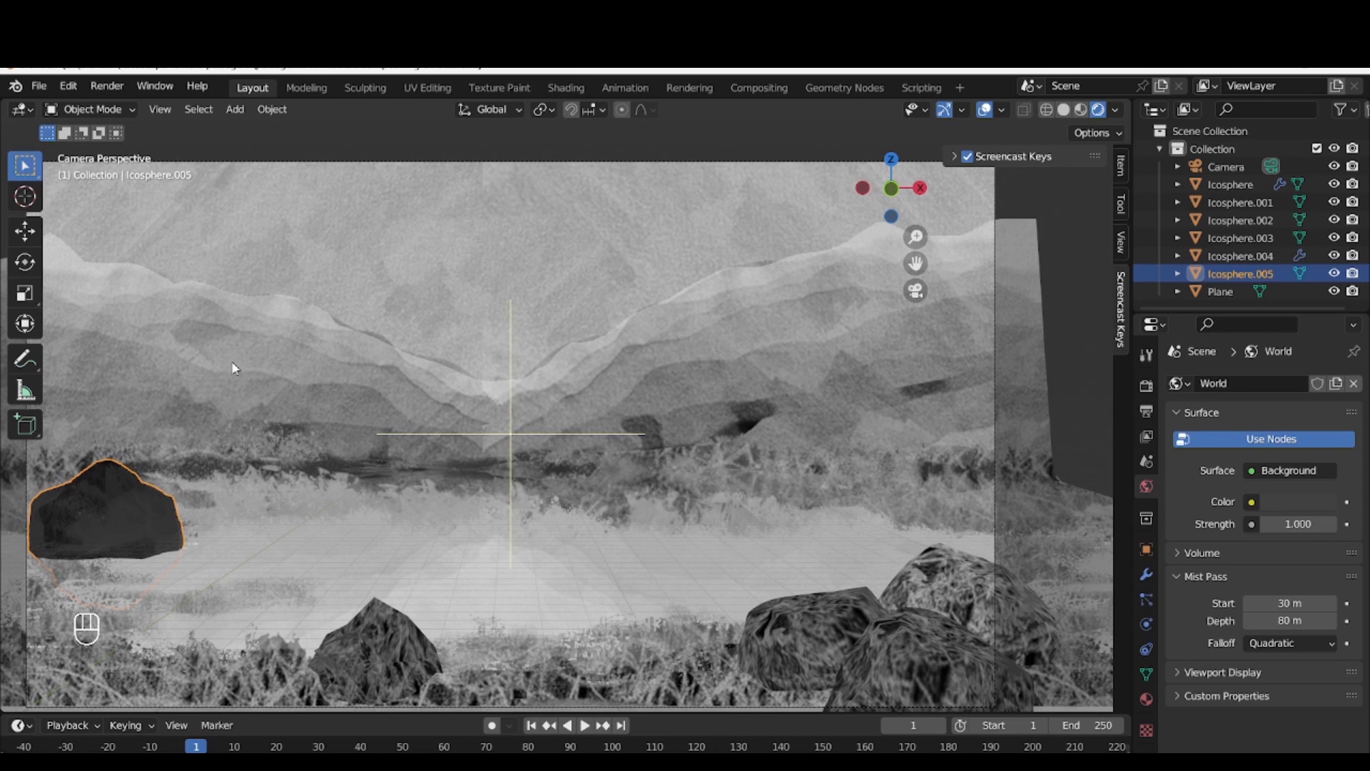
Brighten the world background color to a near-white grey
{"action": "left_click", "coordinate": [1276, 478]}
{"action": "left_click", "coordinate": [1276, 478]}
{"action": "left_click", "coordinate": [1260, 503]}
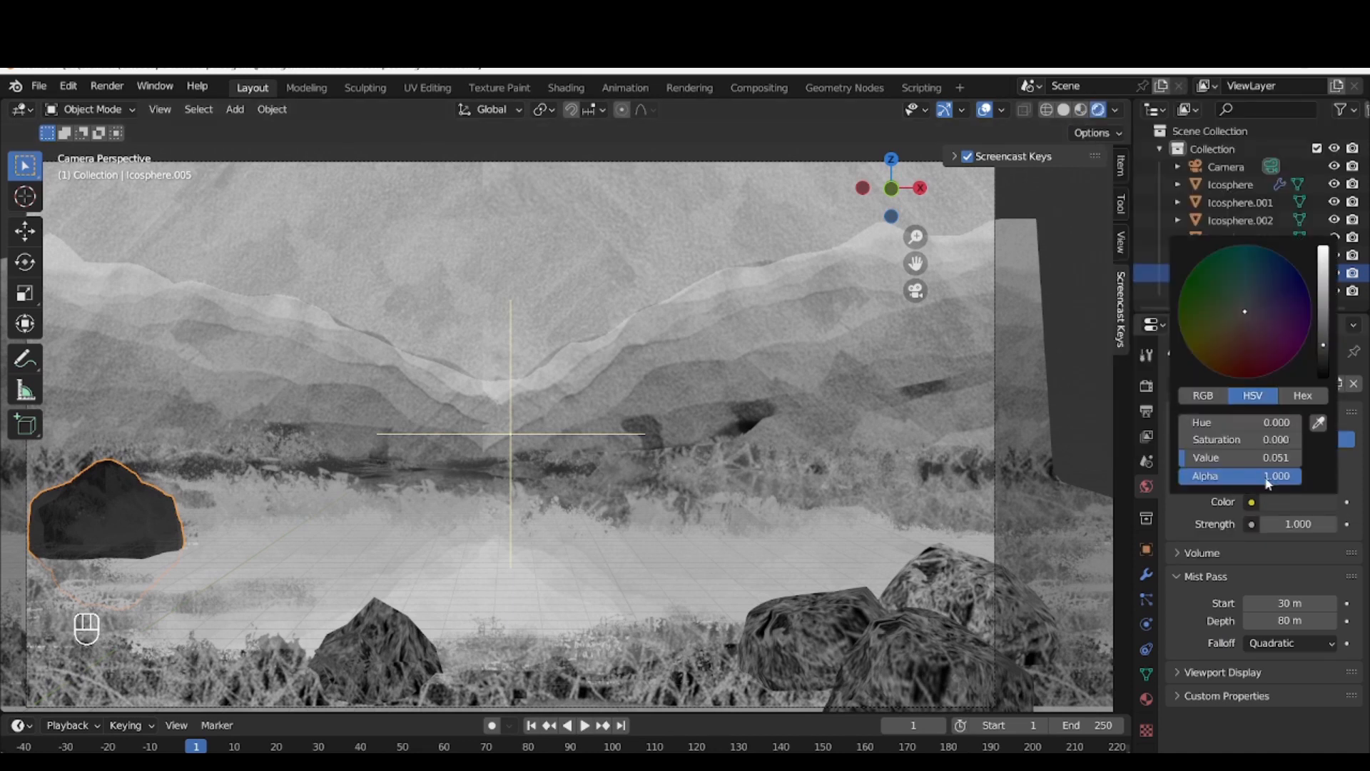
{"action": "left_click", "coordinate": [1325, 252]}
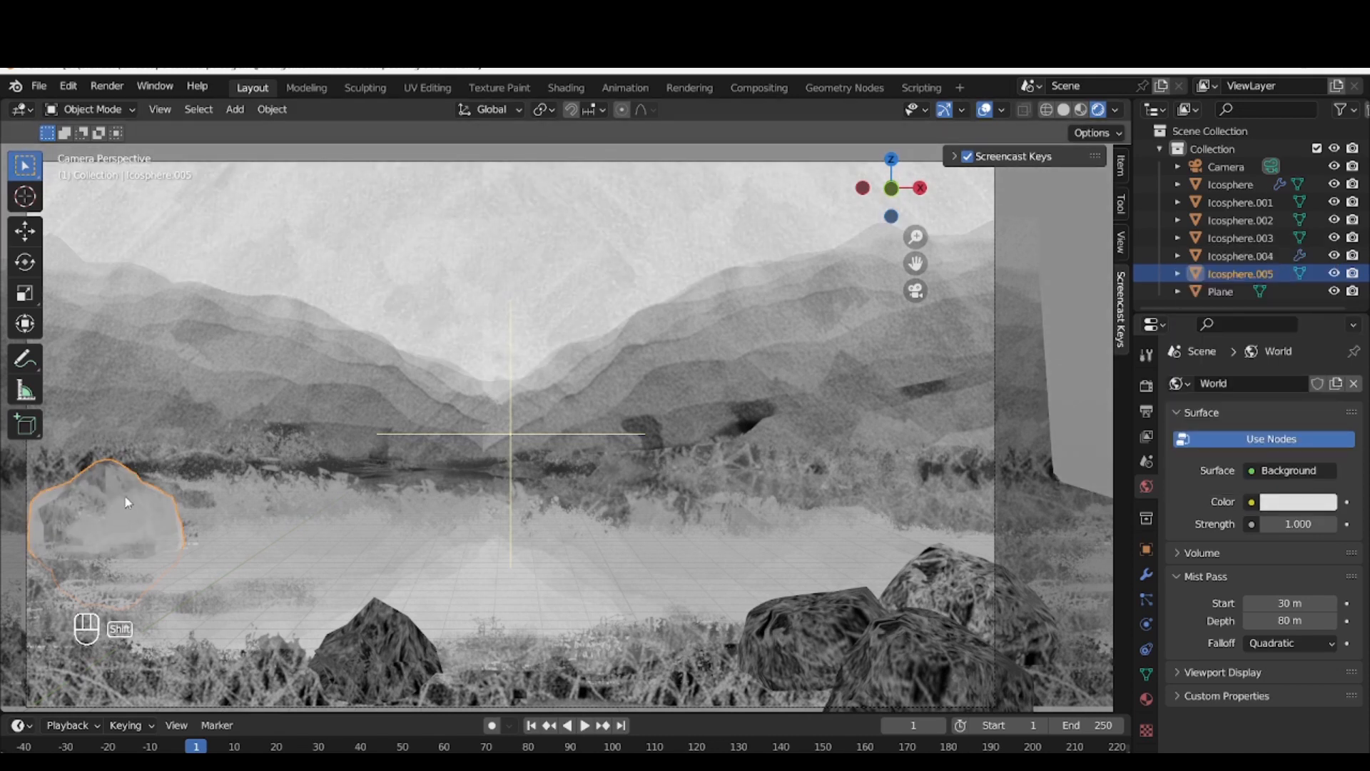
Duplicate the textured rock and move the copy about 11.7 m along Y, deeper into the scene
{"action": "key", "text": "shift+d"}
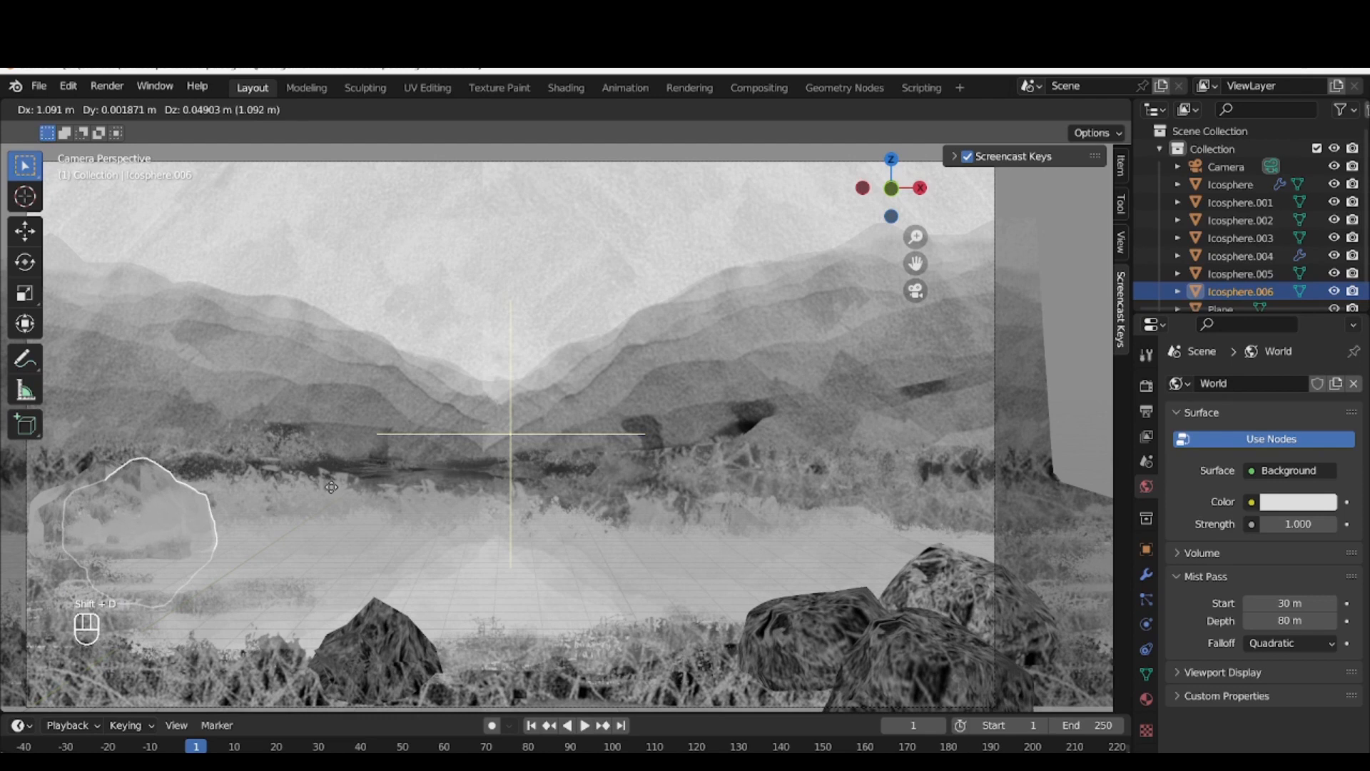
{"action": "key", "text": "y"}
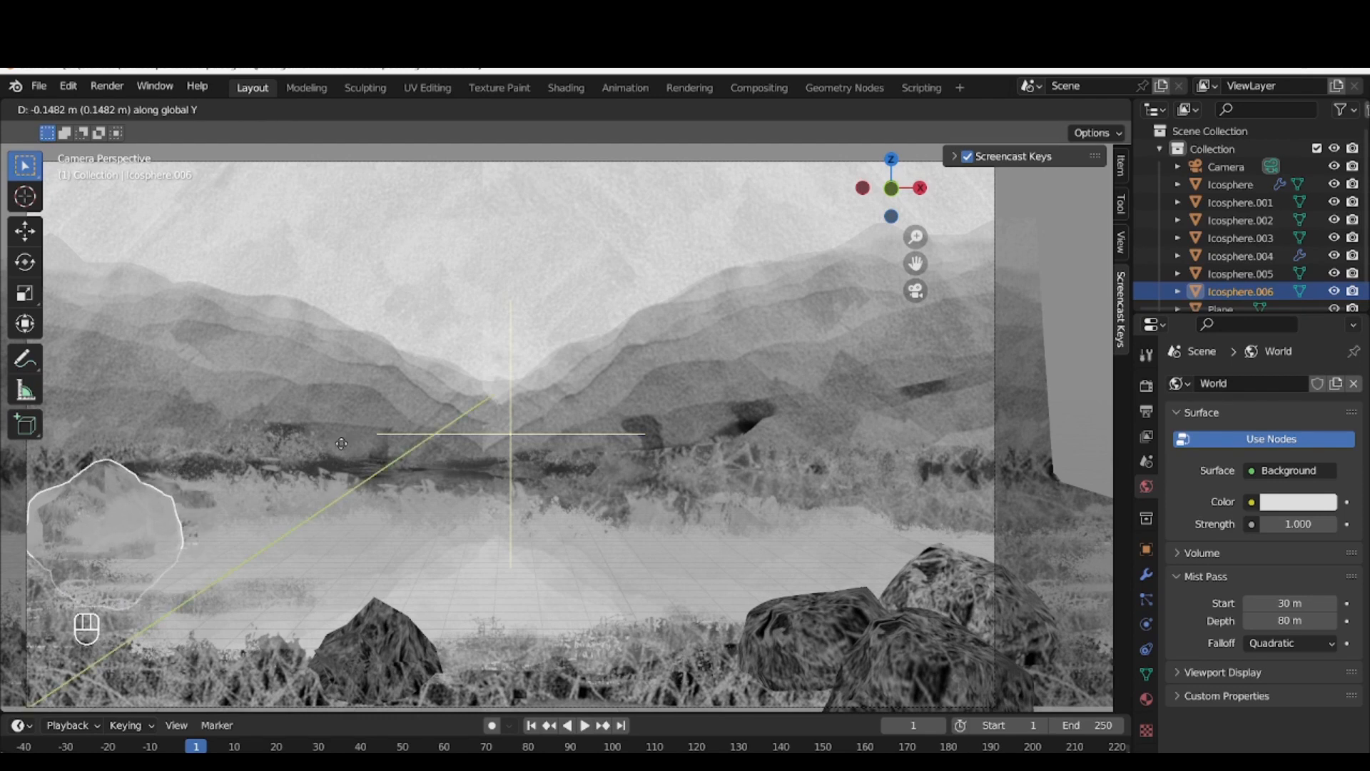
{"action": "left_click", "coordinate": [780, 233]}
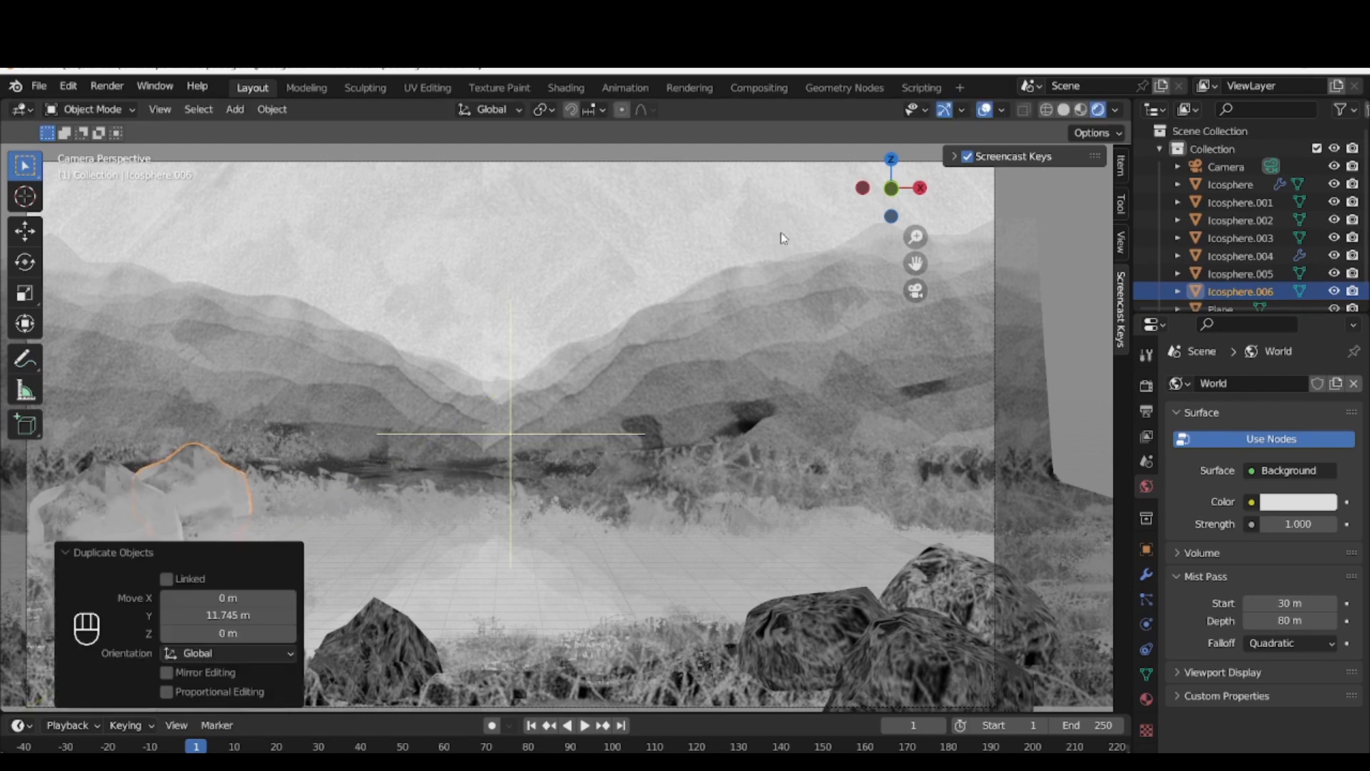
Scale the rock copy along the X axis to make it wider
{"action": "left_click", "coordinate": [226, 496]}
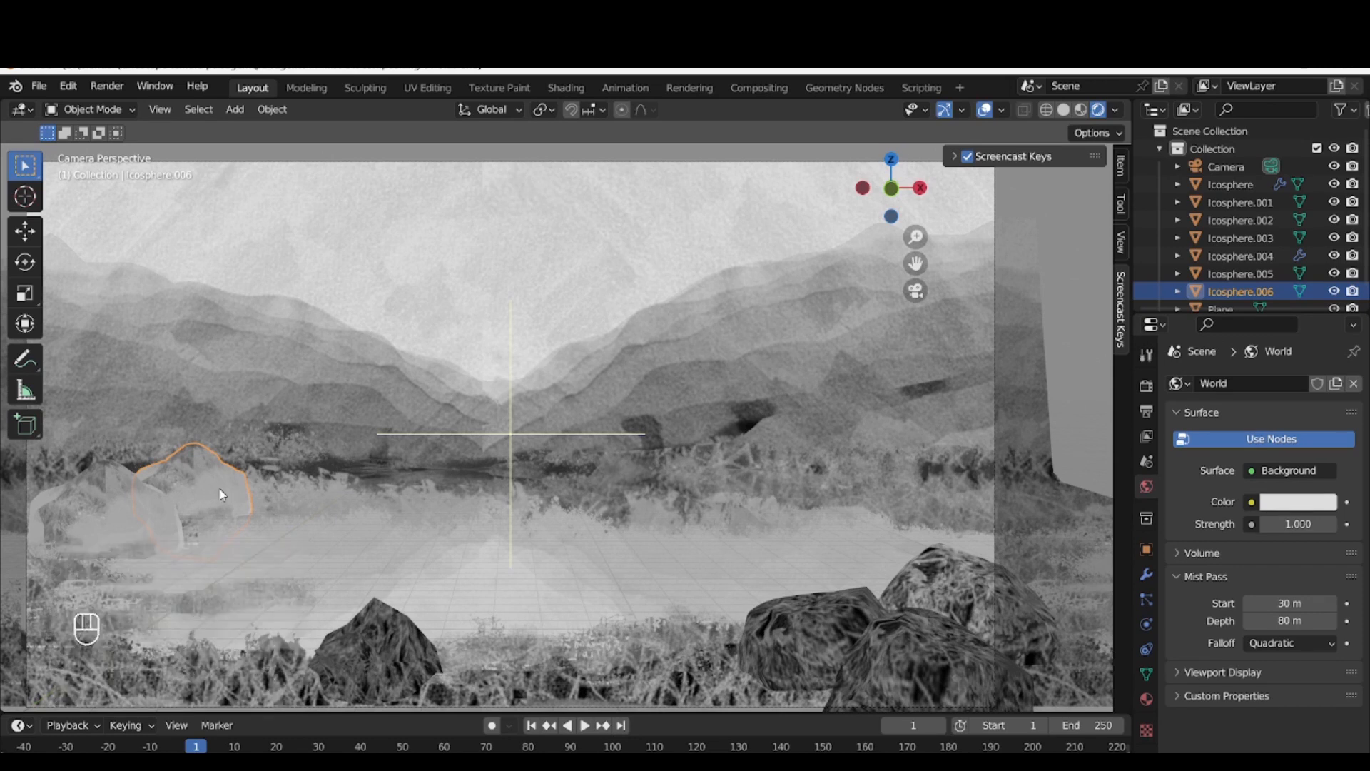
{"action": "key", "text": "s"}
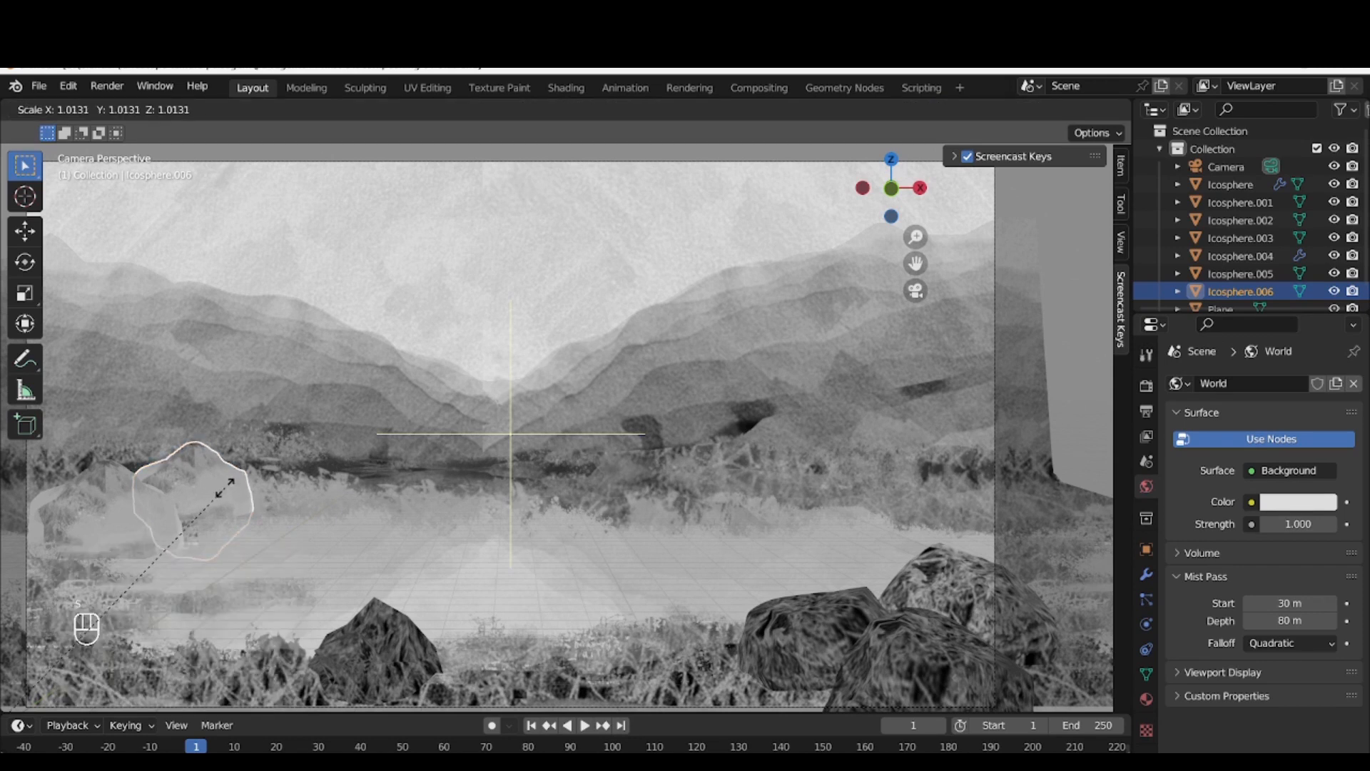
{"action": "key", "text": "x"}
{"action": "left_click", "coordinate": [290, 495]}
{"action": "key", "text": "r"}
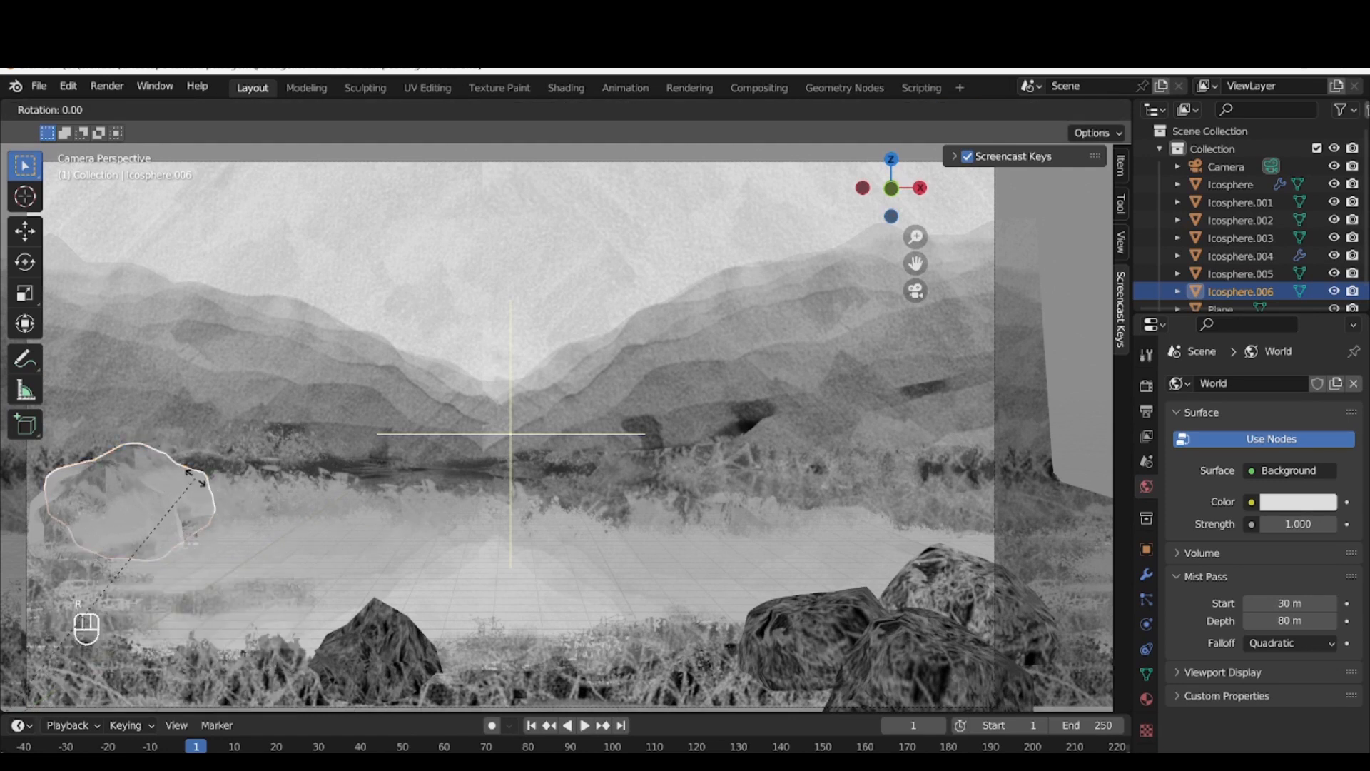
{"action": "key", "text": "z"}
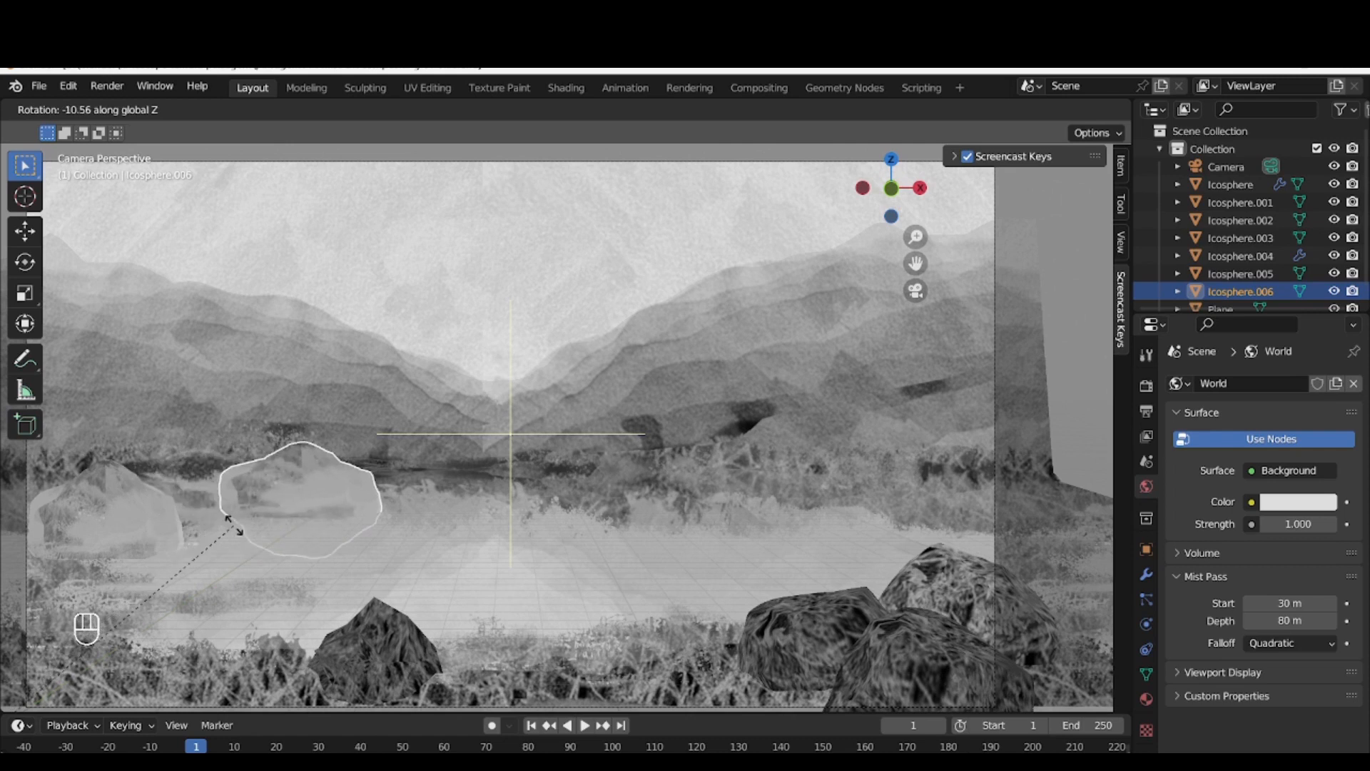
{"action": "right_click", "coordinate": [236, 525]}
Rotate the widened rock copy about the Z axis so it sits partly behind the nearer rock
{"action": "left_click", "coordinate": [188, 494]}
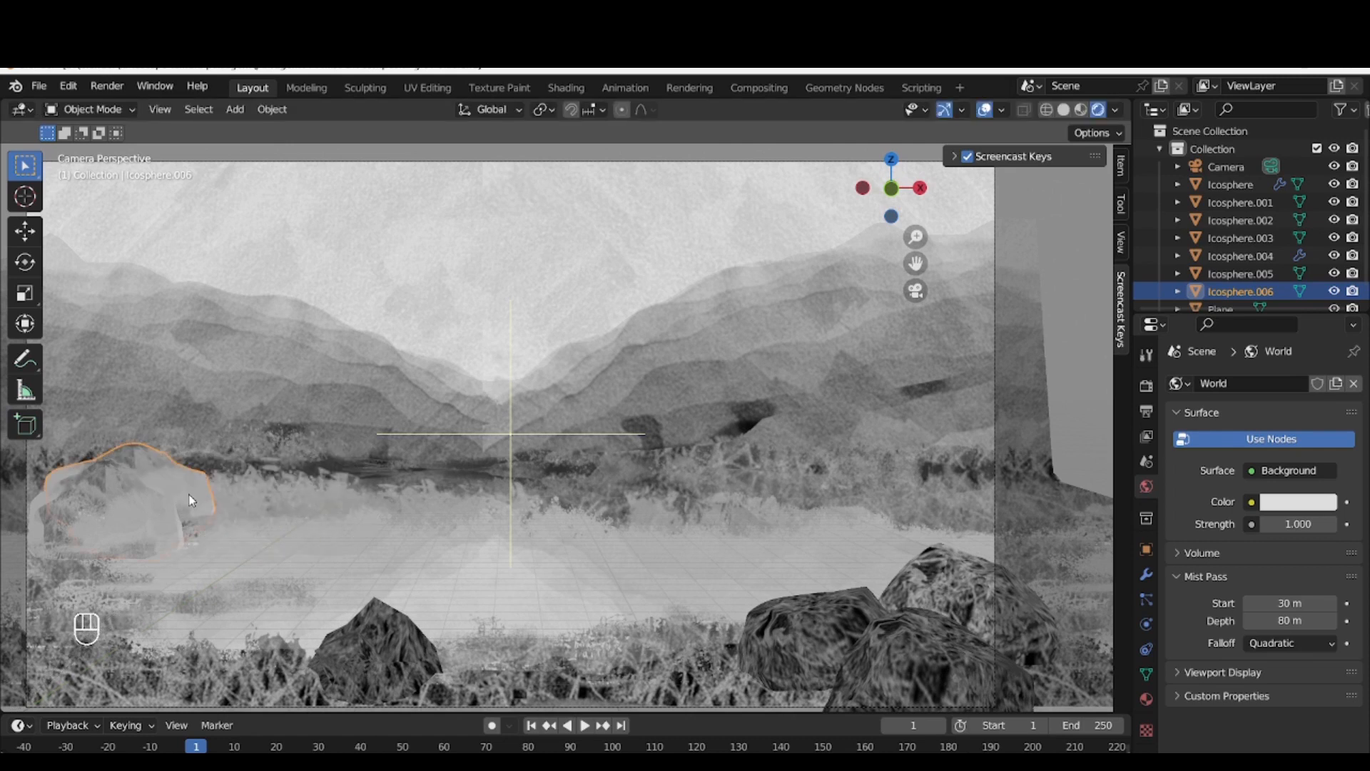
{"action": "key", "text": "r"}
{"action": "key", "text": "z"}
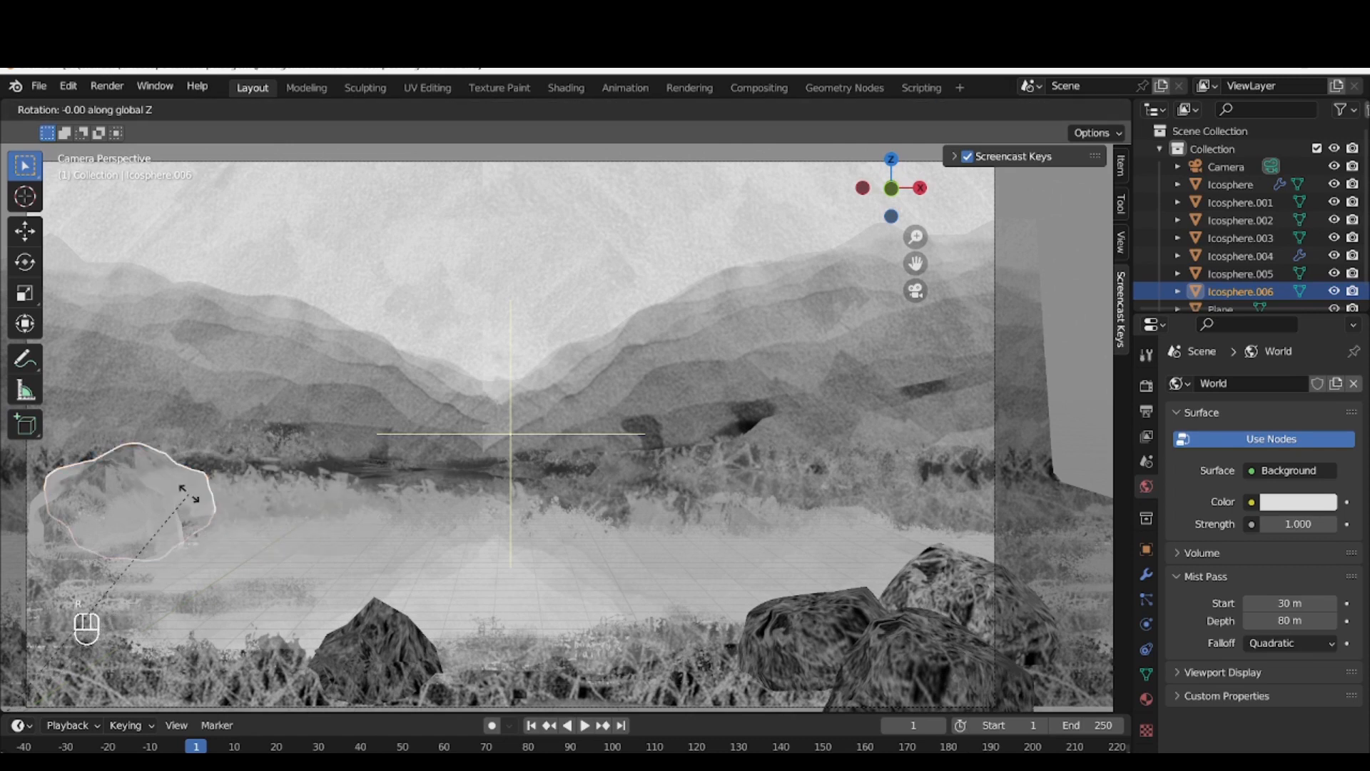
{"action": "left_click", "coordinate": [228, 495]}
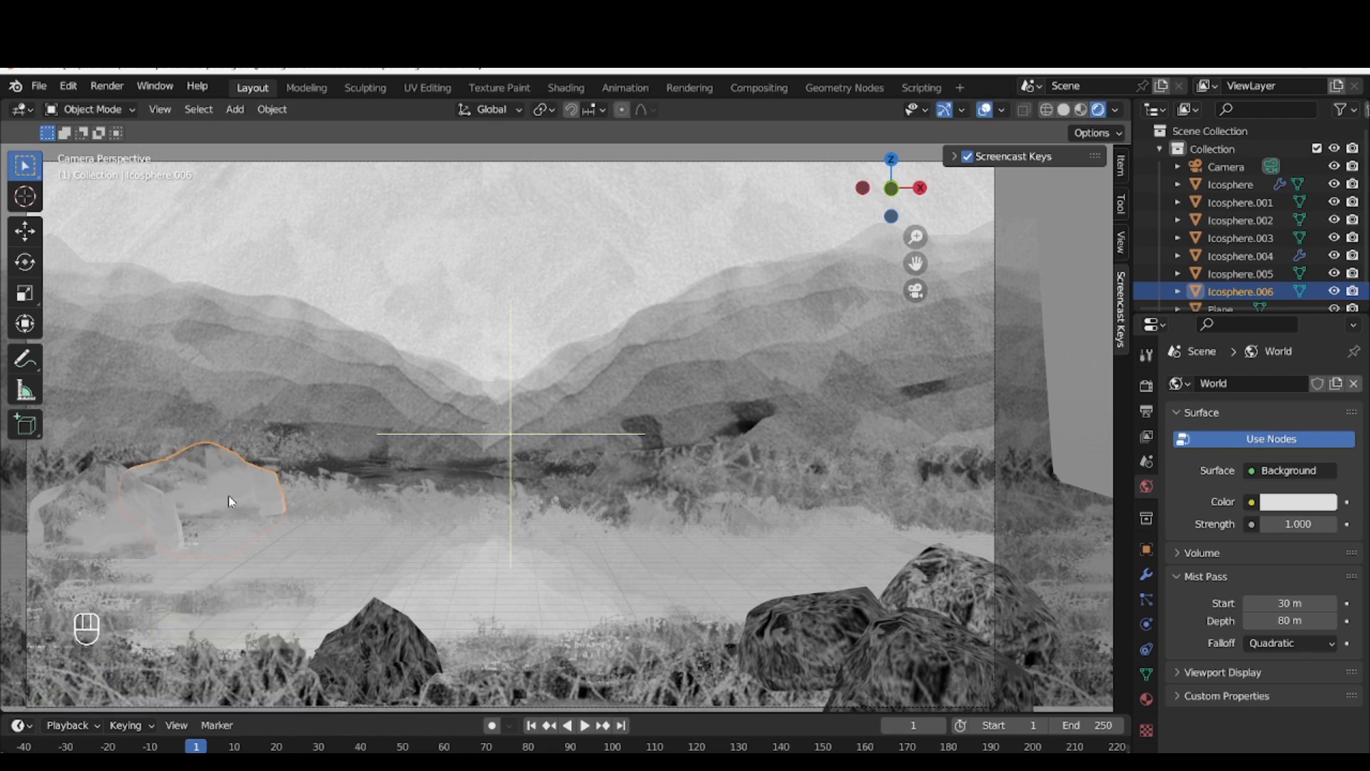
{"action": "key", "text": "r"}
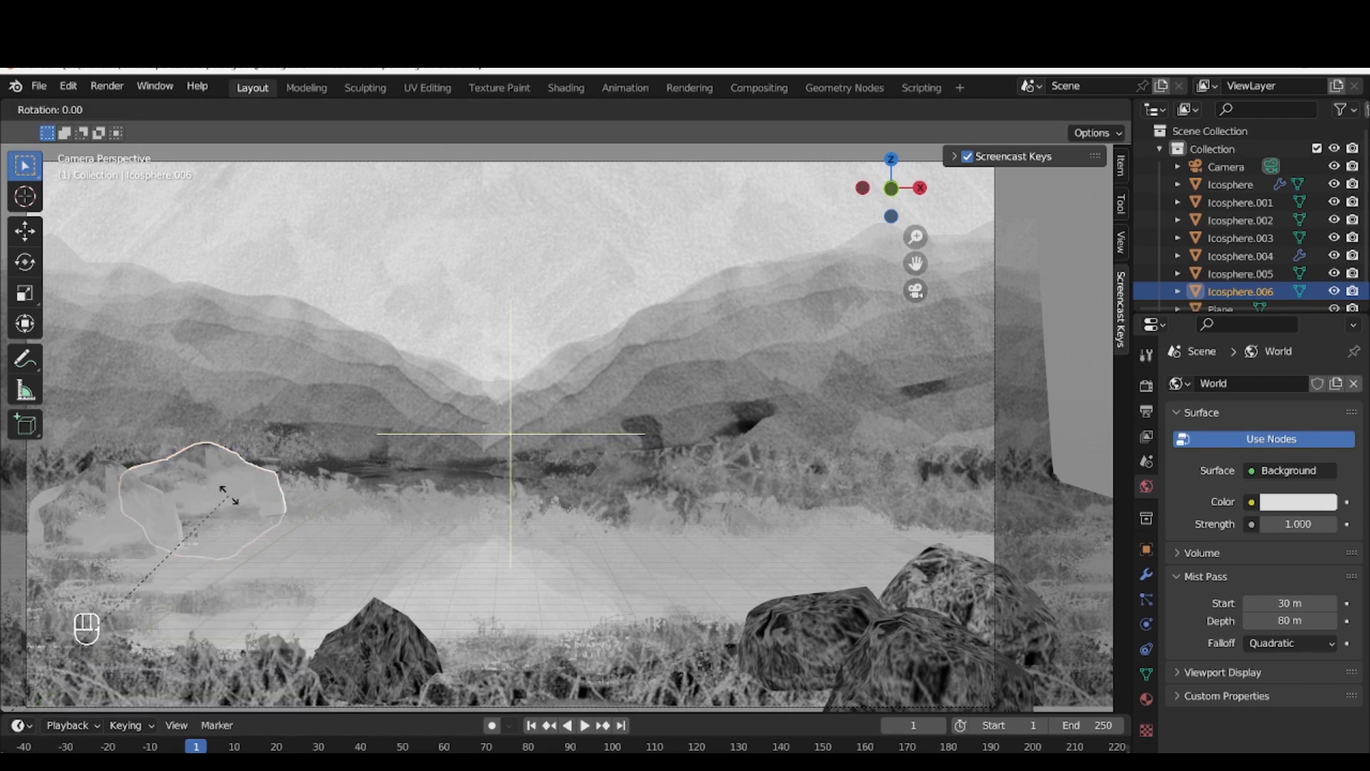
{"action": "key", "text": "z"}
{"action": "left_click", "coordinate": [210, 500]}
{"action": "left_click", "coordinate": [234, 478]}
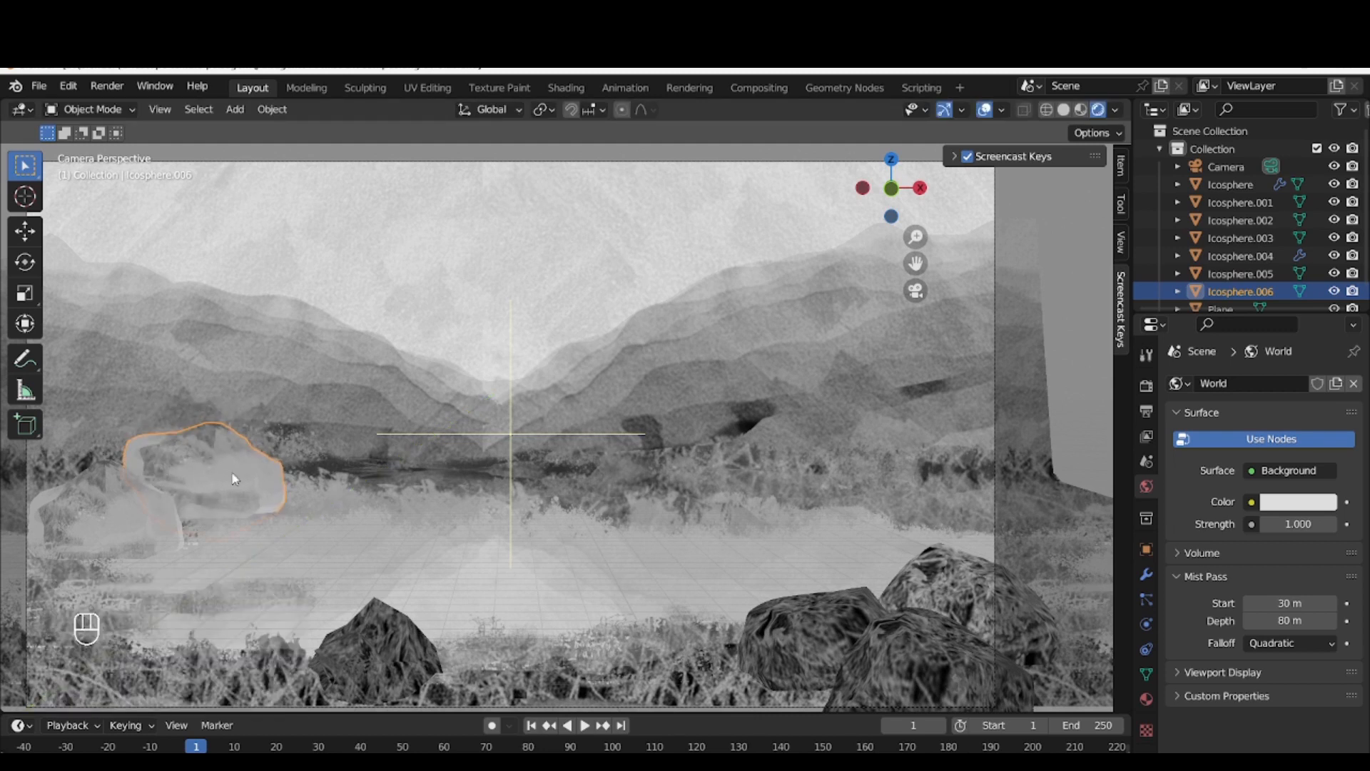
Lower the rock copy about 1.6 m along Z so its base sinks into the terrain
{"action": "key", "text": "g"}
{"action": "key", "text": "z"}
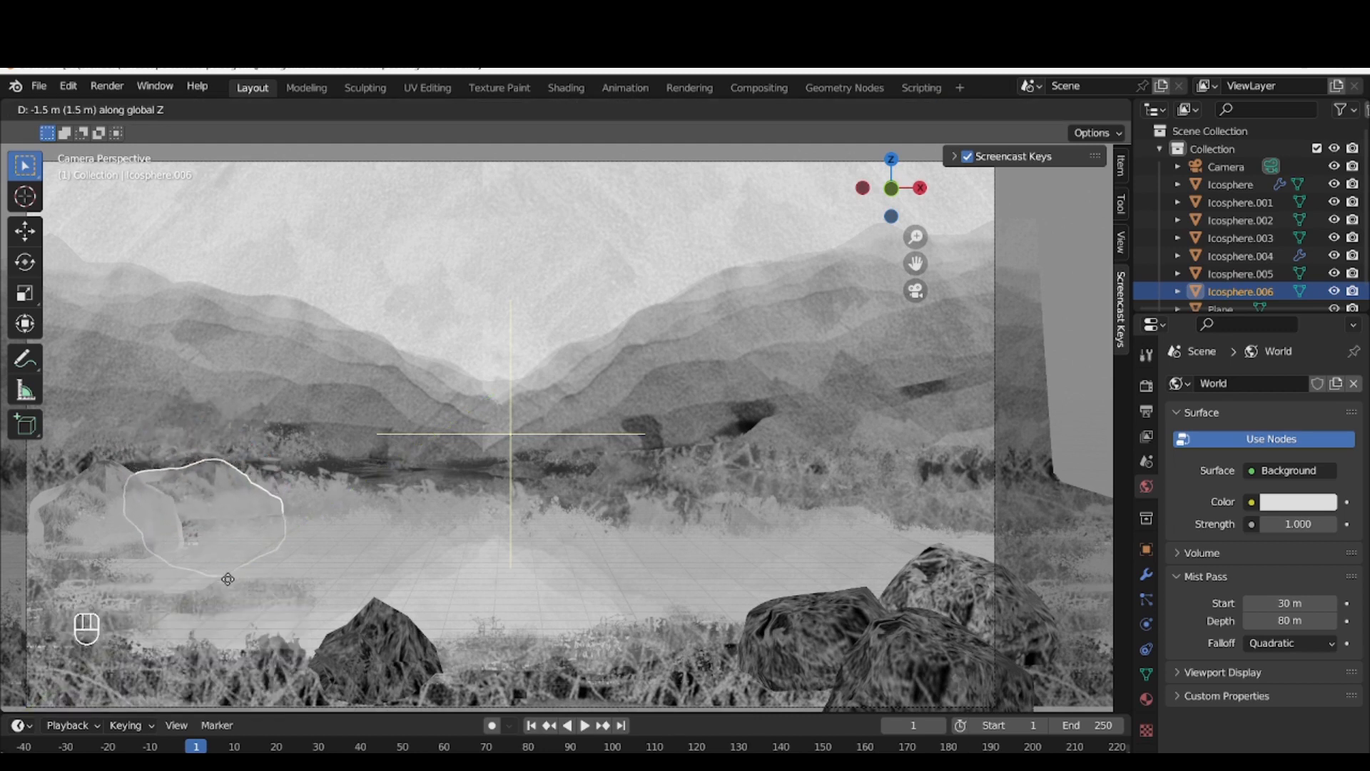
{"action": "left_click", "coordinate": [232, 589]}
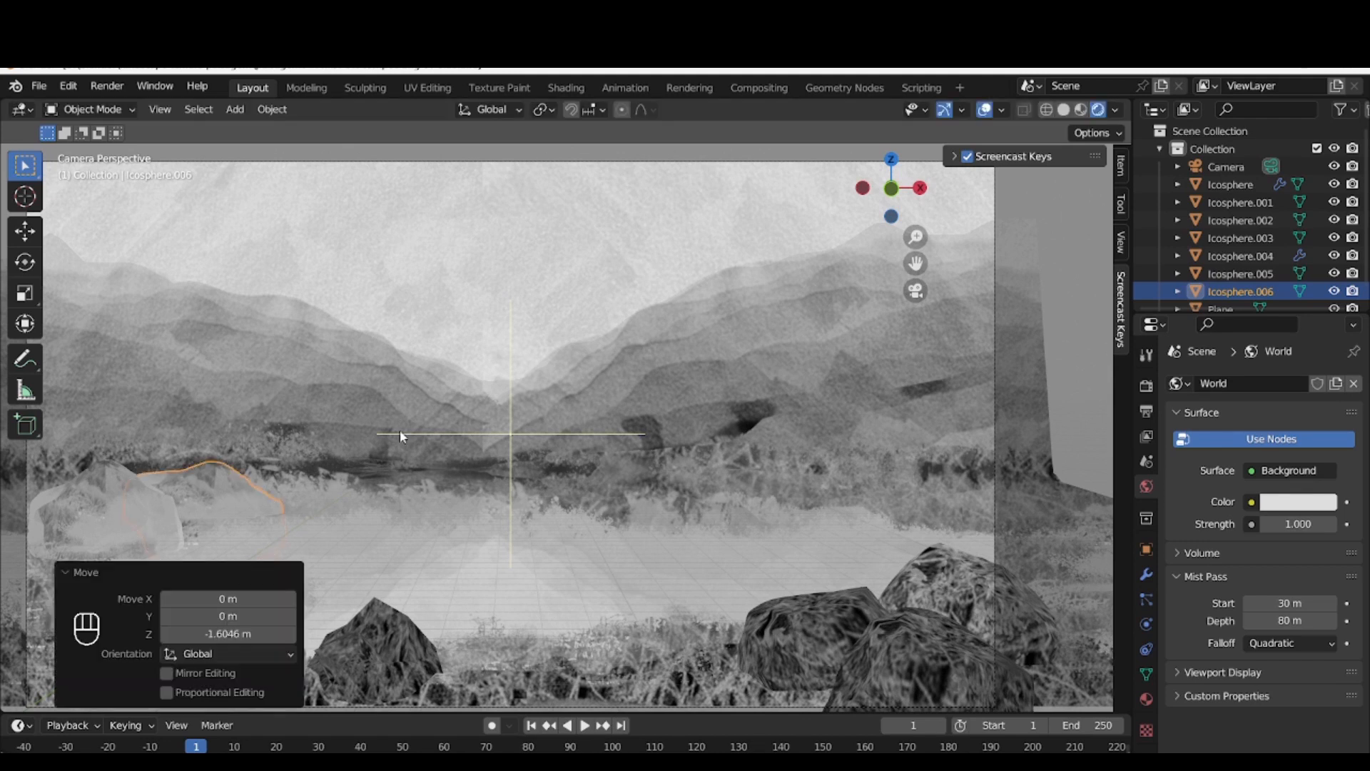
Render the image to check the two background rocks in the mist, then close the render window
{"action": "left_click", "coordinate": [381, 438]}
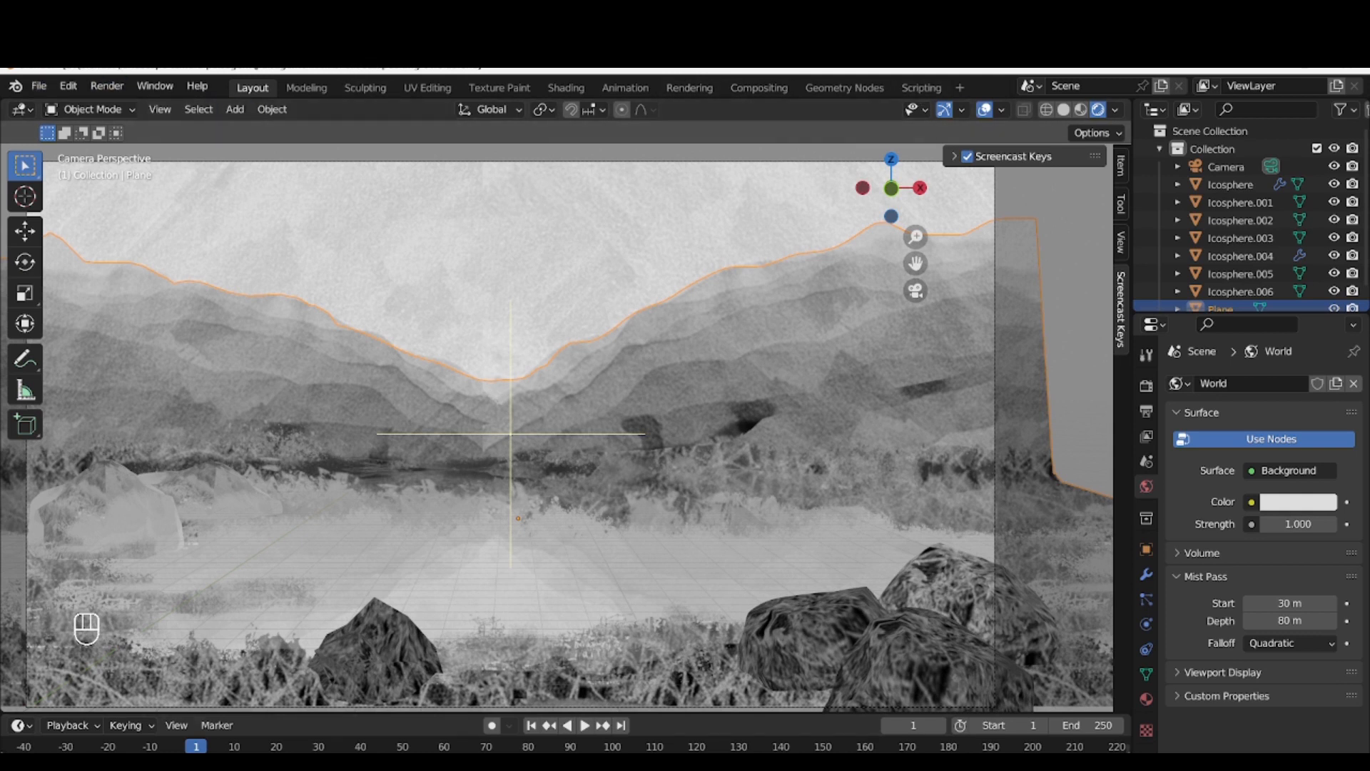
{"action": "left_click", "coordinate": [106, 86]}
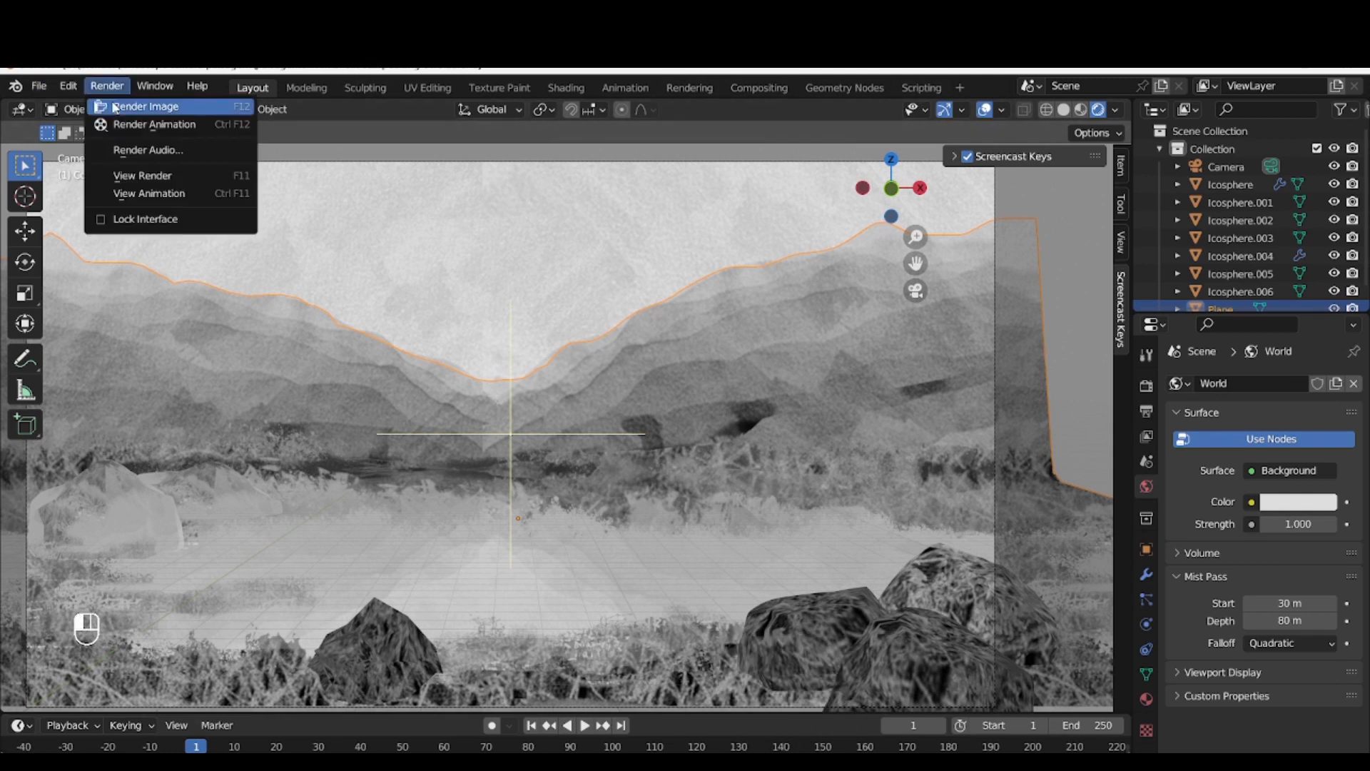
{"action": "left_click", "coordinate": [115, 105]}
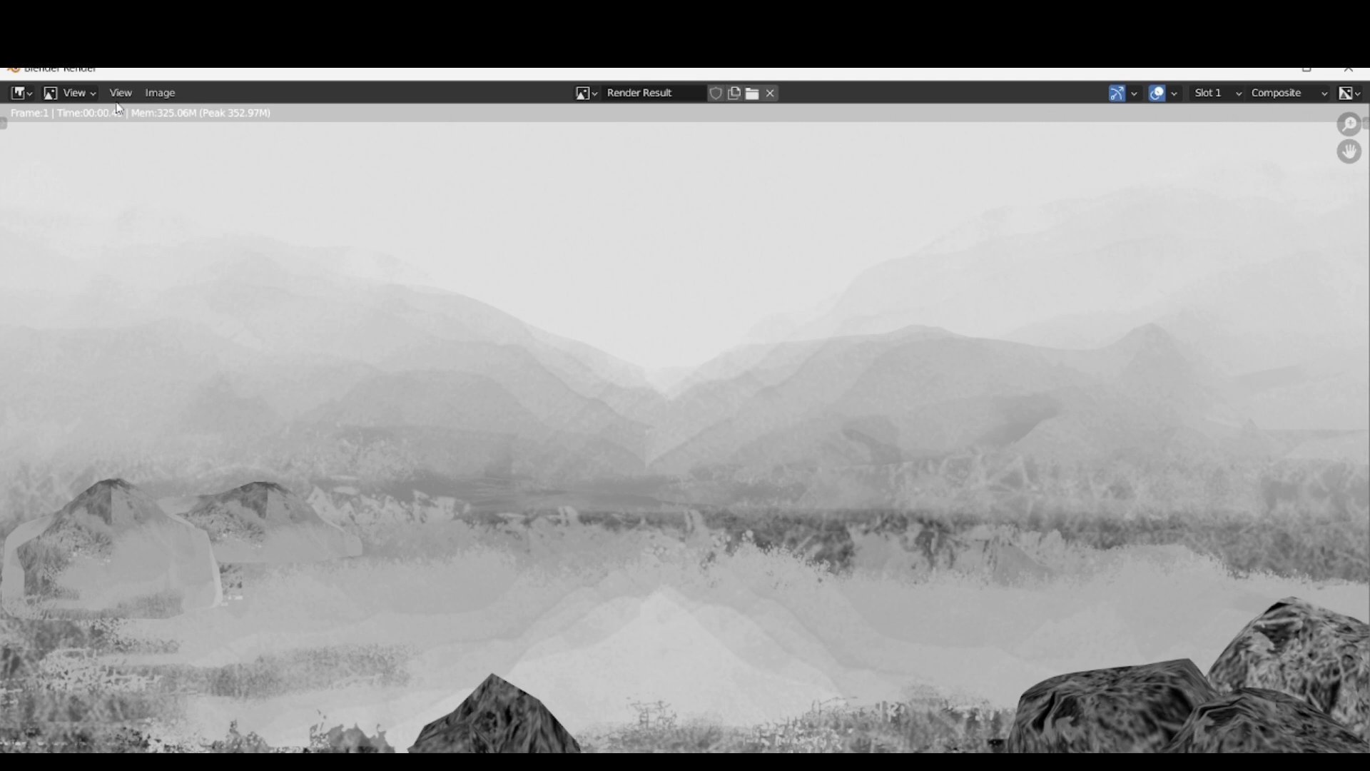
{"action": "left_click", "coordinate": [1348, 68]}
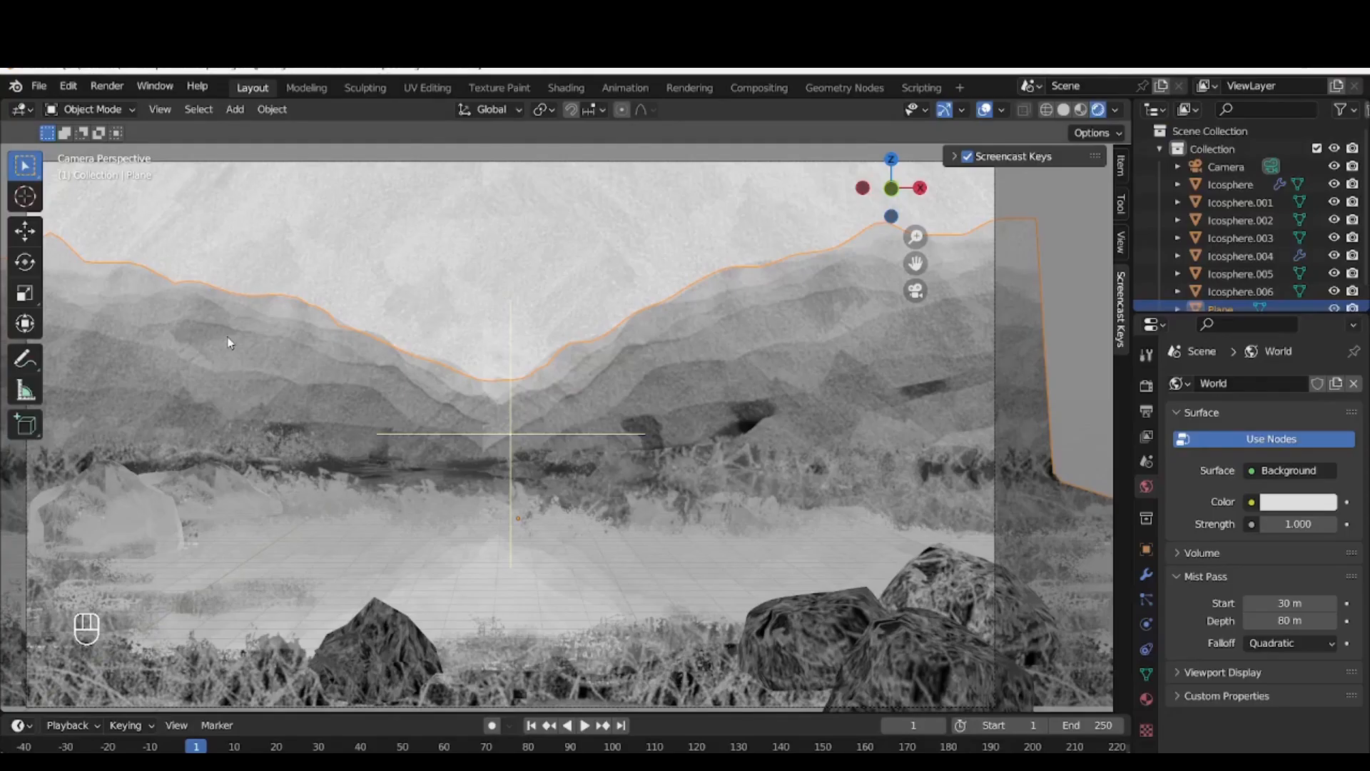
Move the nearer background rock slightly in the negative X direction, toward the edge of the camera frame
{"action": "key", "text": "g"}
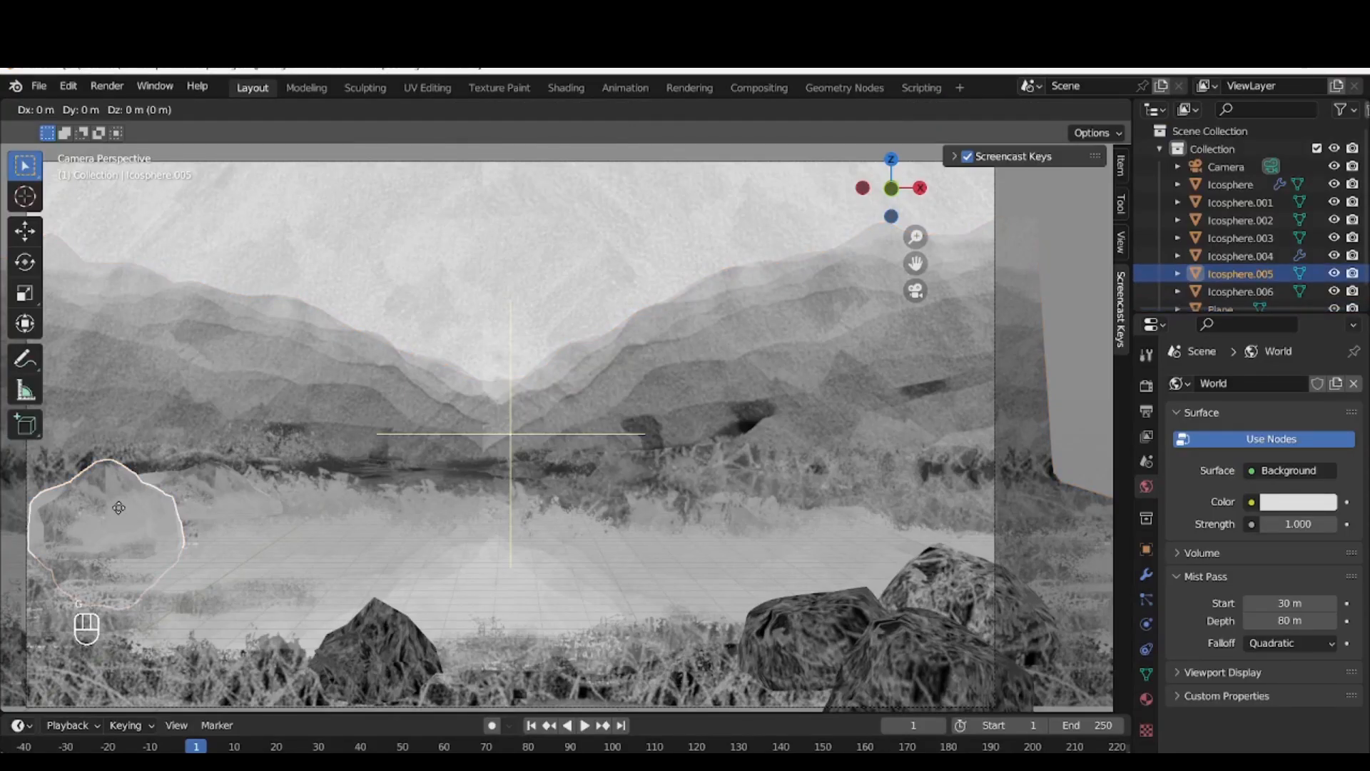
{"action": "key", "text": "x"}
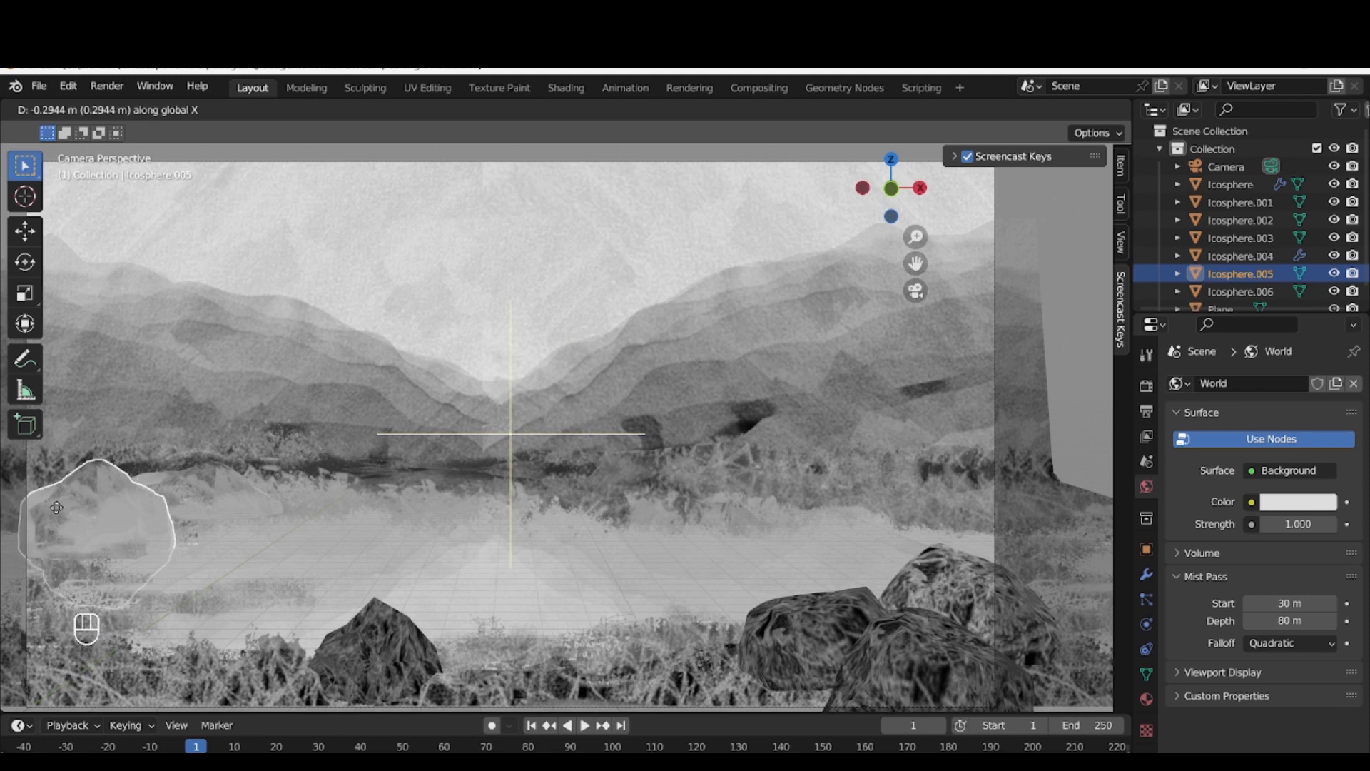
{"action": "left_click", "coordinate": [93, 507]}
{"action": "left_click", "coordinate": [58, 507]}
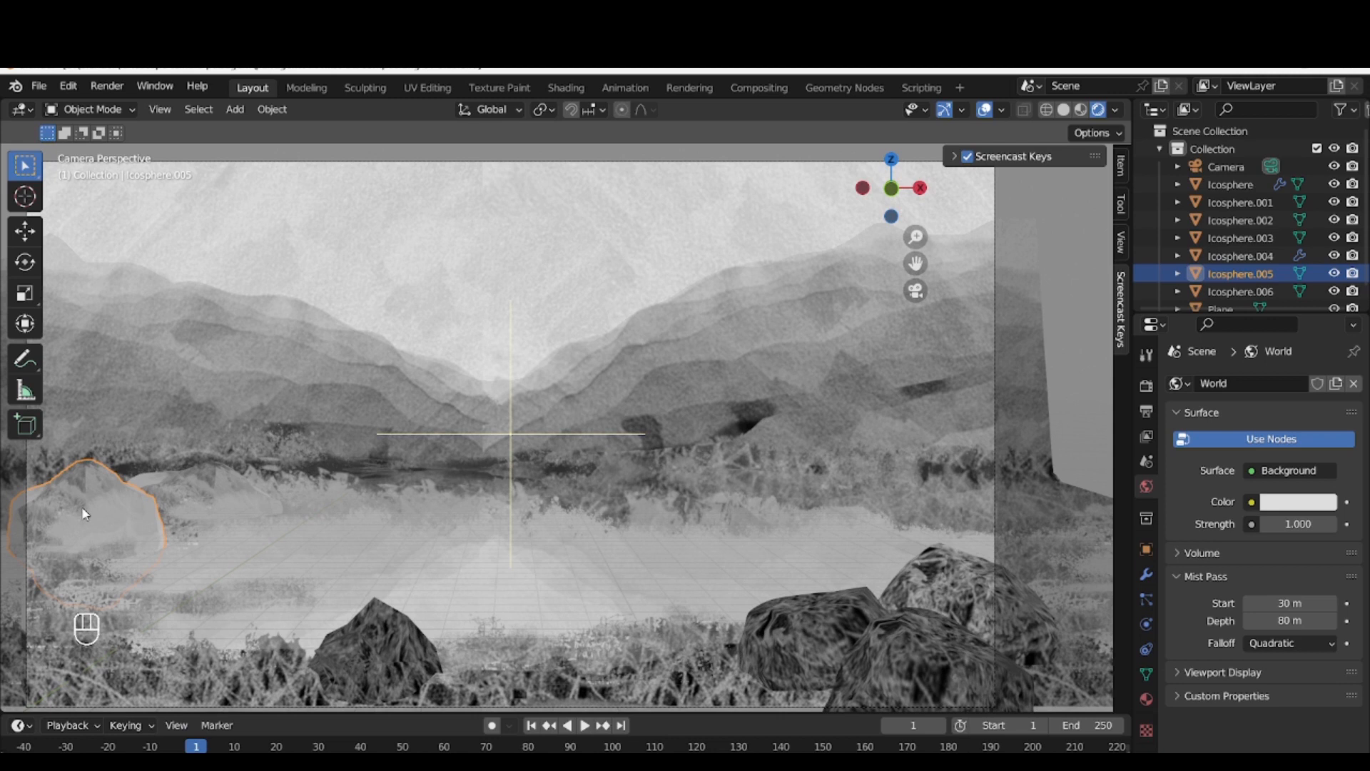
Scale the nearer background rock up slightly and shift it about 0.42 m in the negative X direction
{"action": "key", "text": "s"}
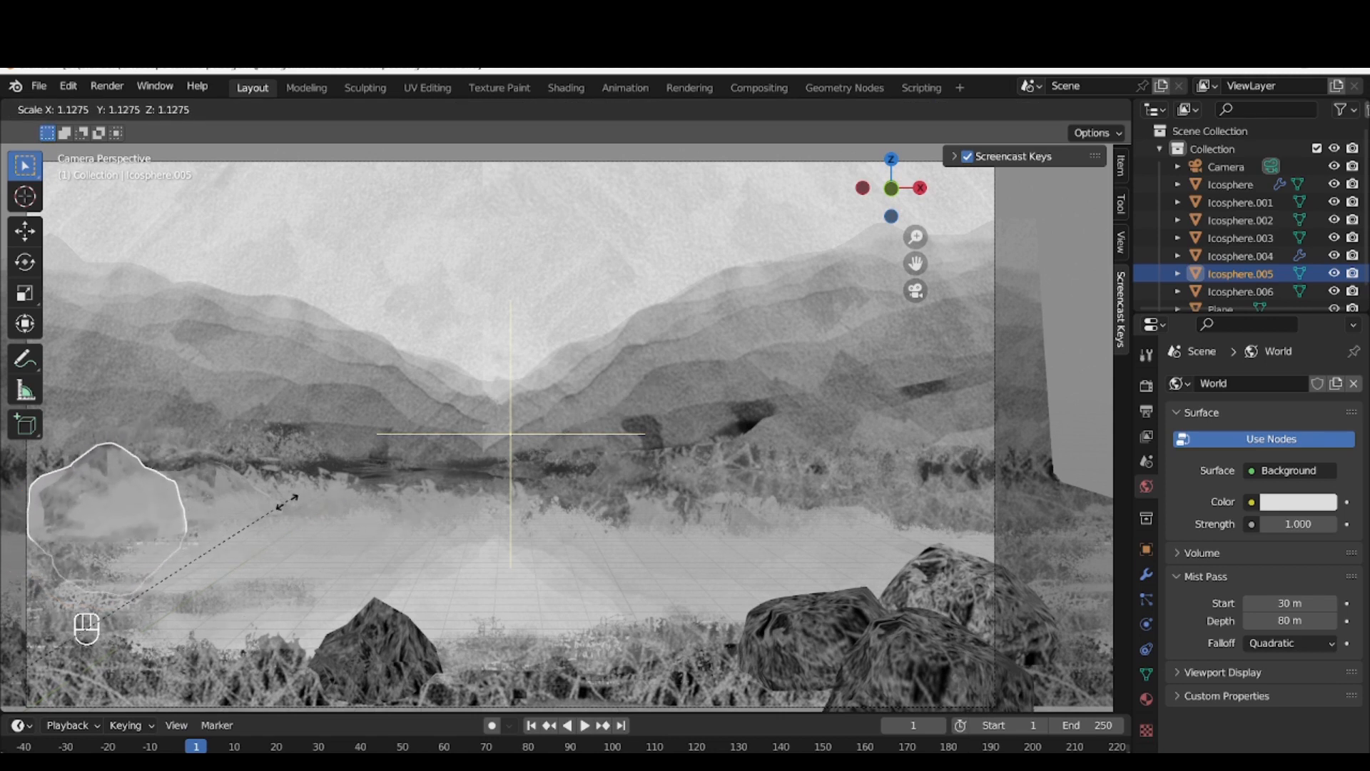
{"action": "left_click", "coordinate": [193, 534]}
{"action": "left_click", "coordinate": [130, 516]}
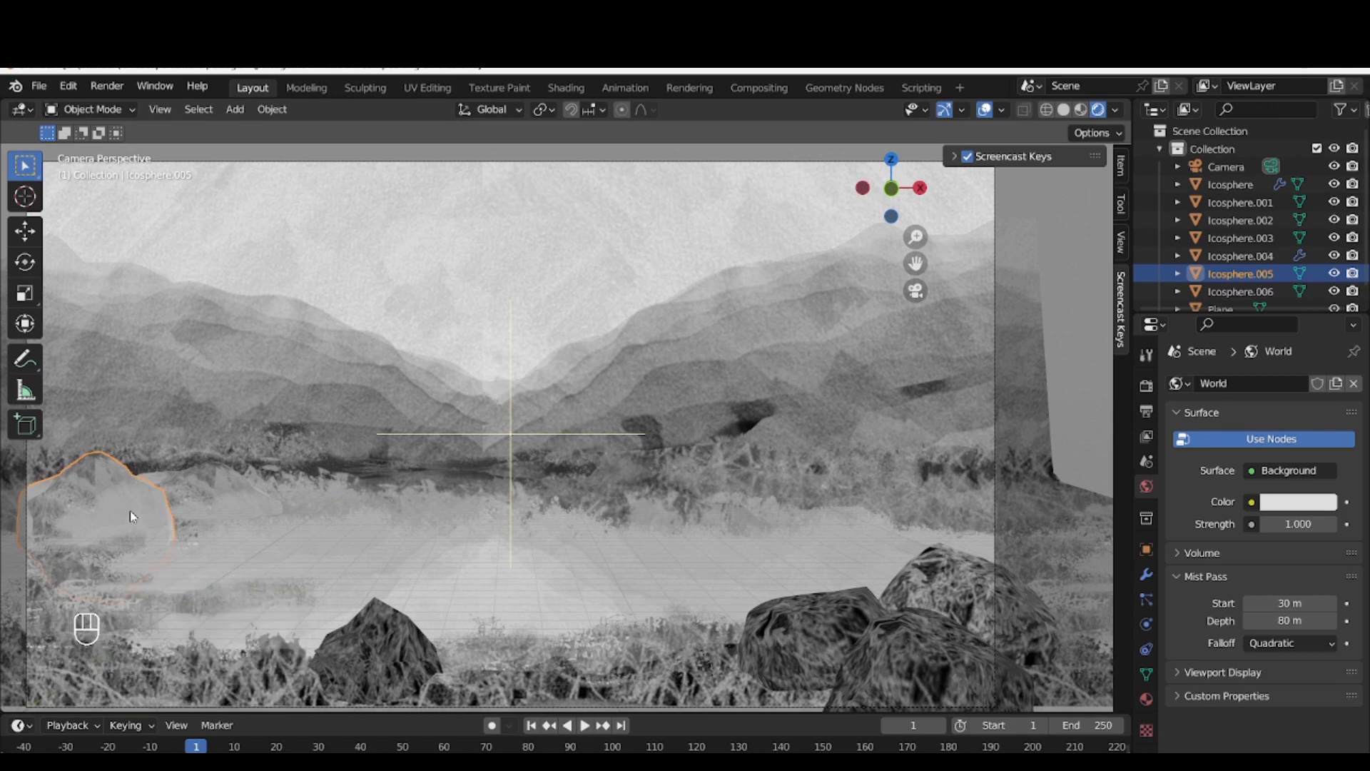
{"action": "key", "text": "g"}
{"action": "left_click", "coordinate": [65, 526]}
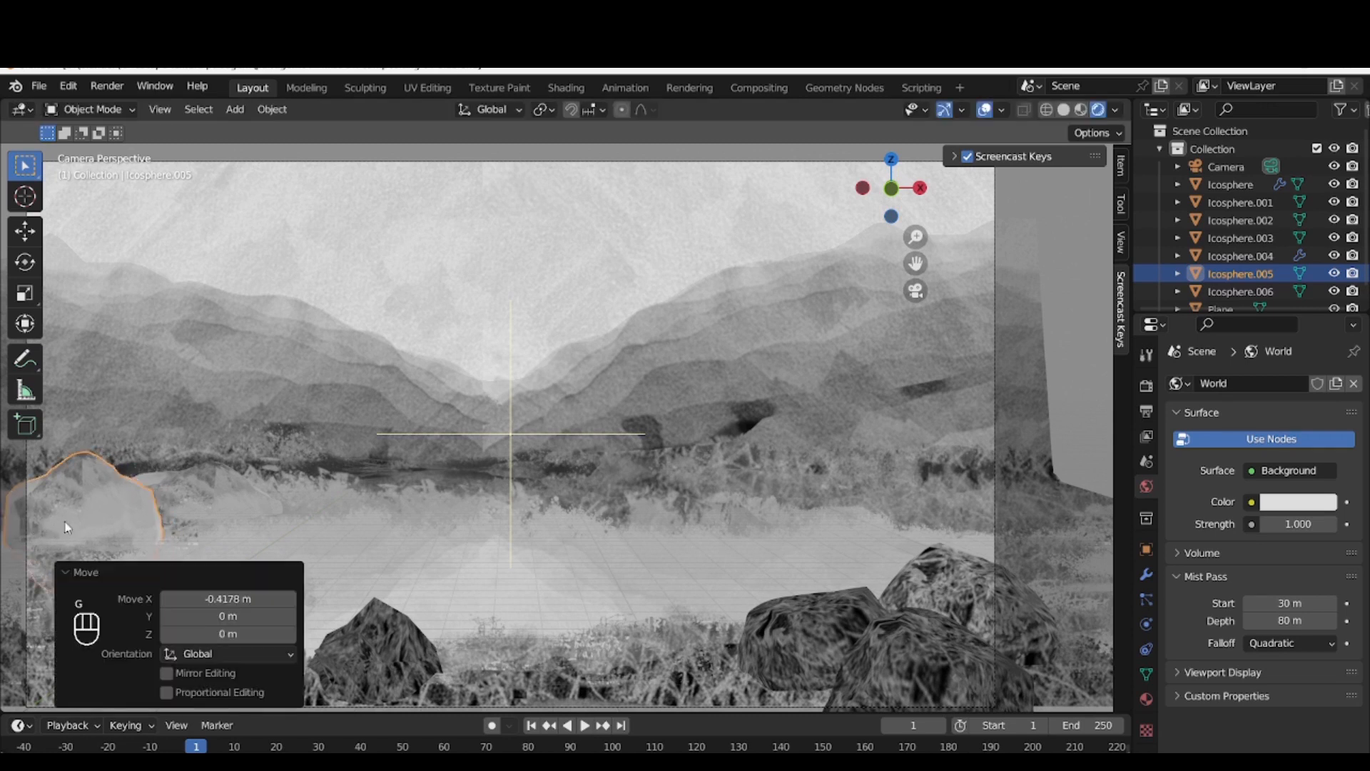
Deselect the rock and render the image again with the adjusted rock placement
{"action": "left_click", "coordinate": [268, 212]}
{"action": "left_click", "coordinate": [107, 86]}
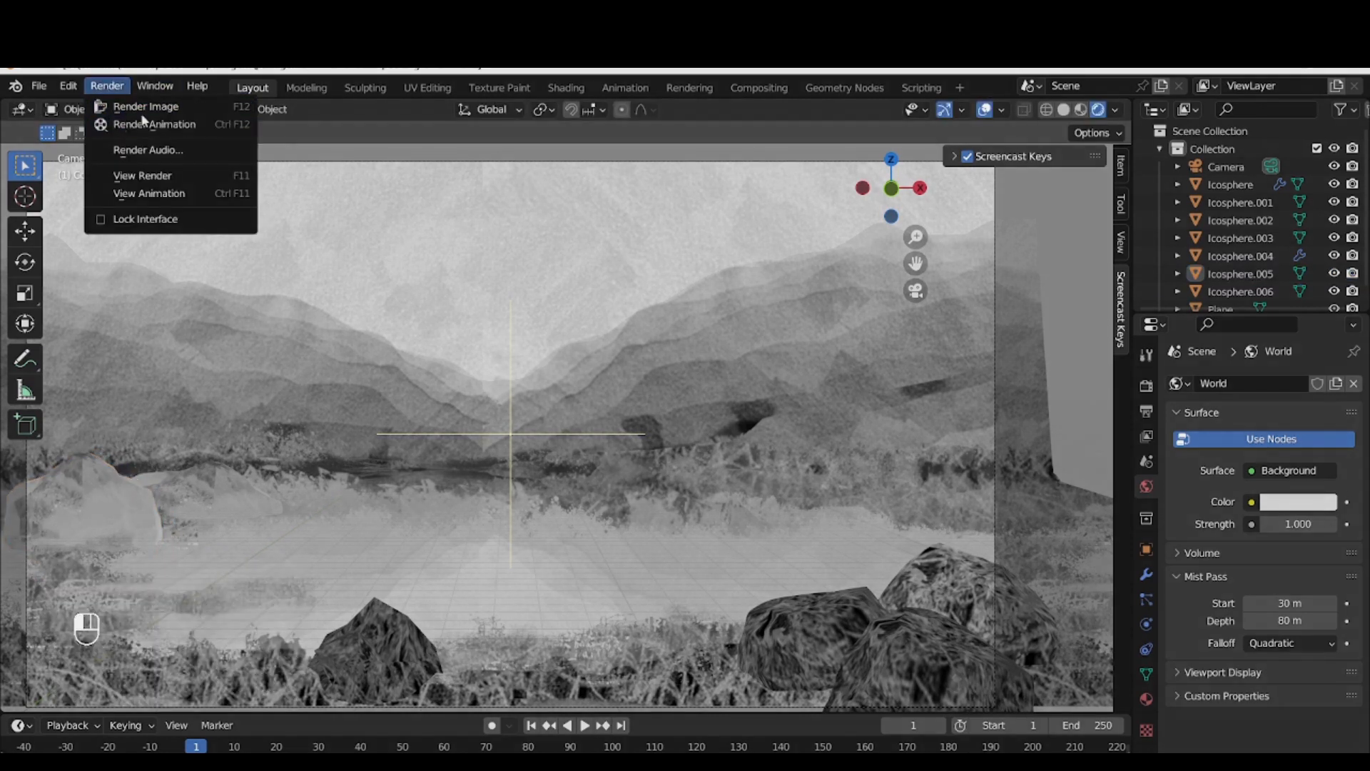
{"action": "left_click", "coordinate": [142, 109]}
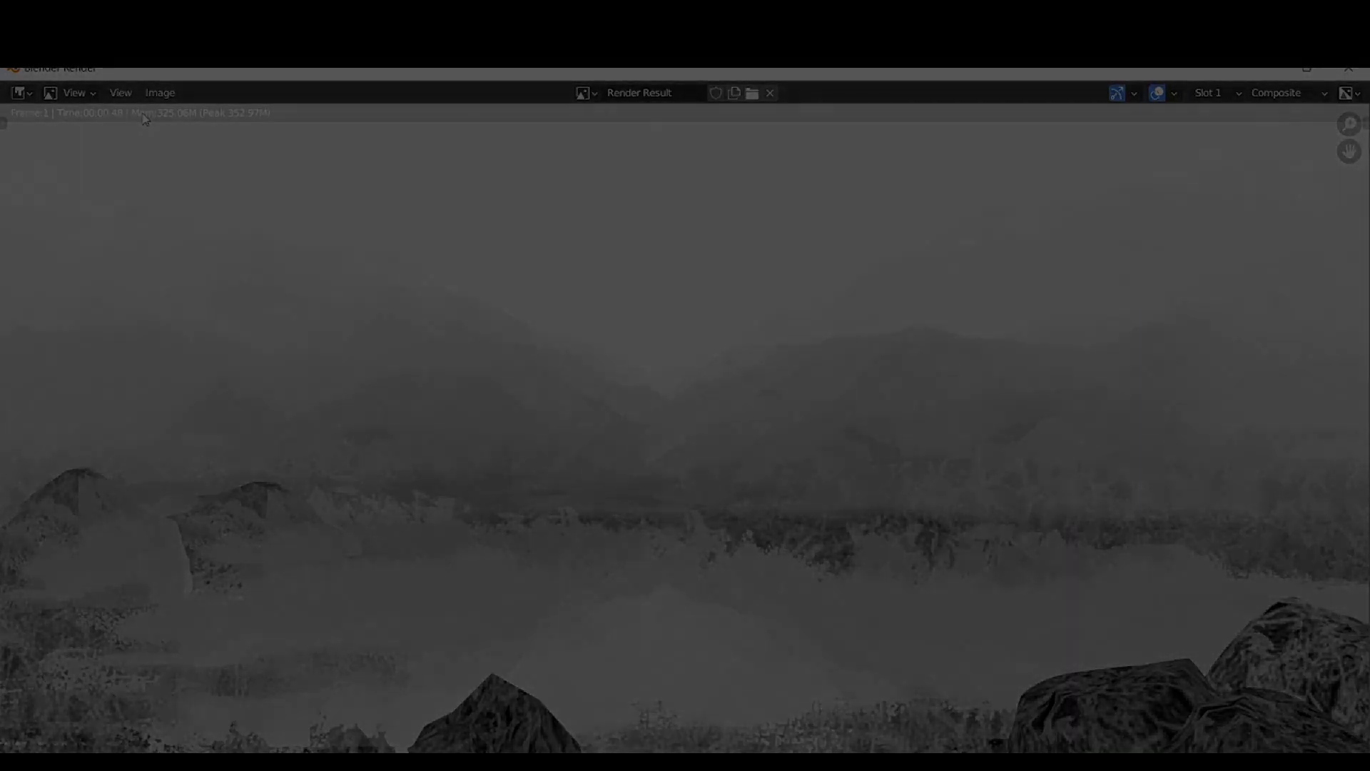